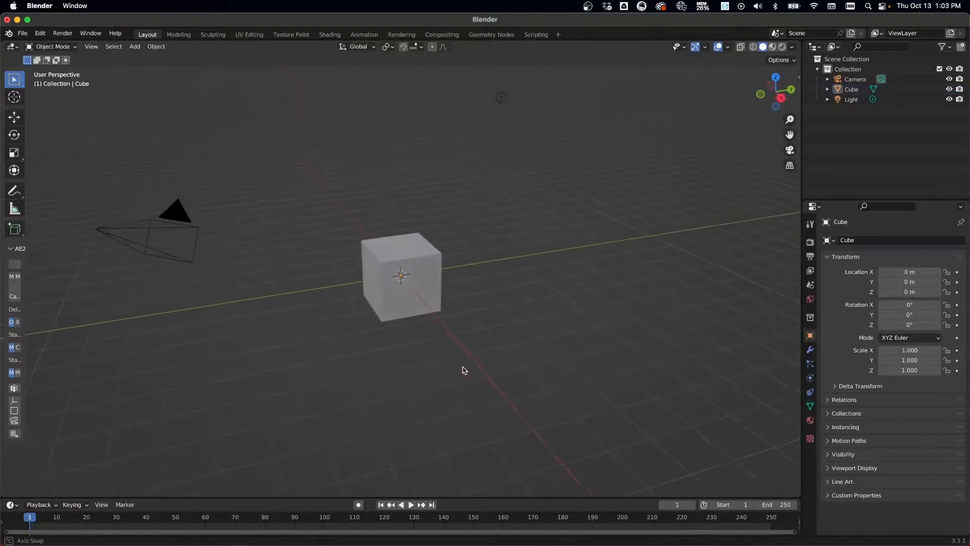
# Step: Delete the default camera and light from the scene
pyautogui.click(854, 79)
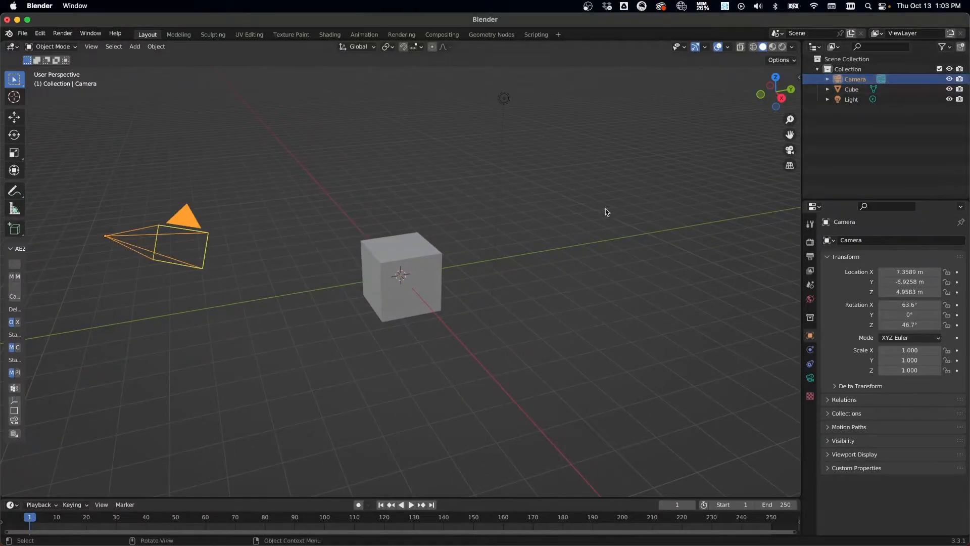
pyautogui.press('x')
pyautogui.click(627, 218)
pyautogui.click(506, 97)
pyautogui.press('x')
pyautogui.click(522, 124)
# Step: Add a Subdivision Surface modifier to the default cube
pyautogui.click(441, 281)
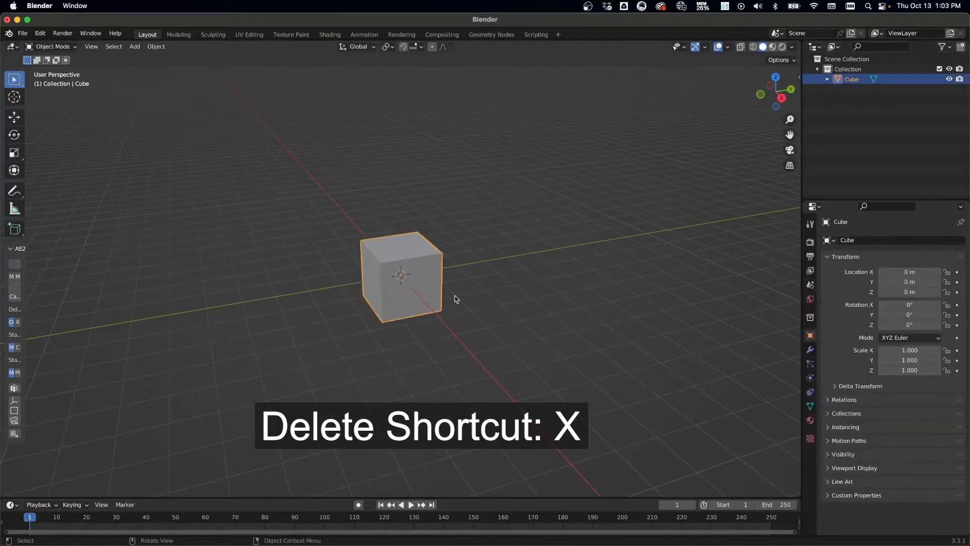
pyautogui.moveTo(480, 313); pyautogui.dragTo(756, 396, button='middle')
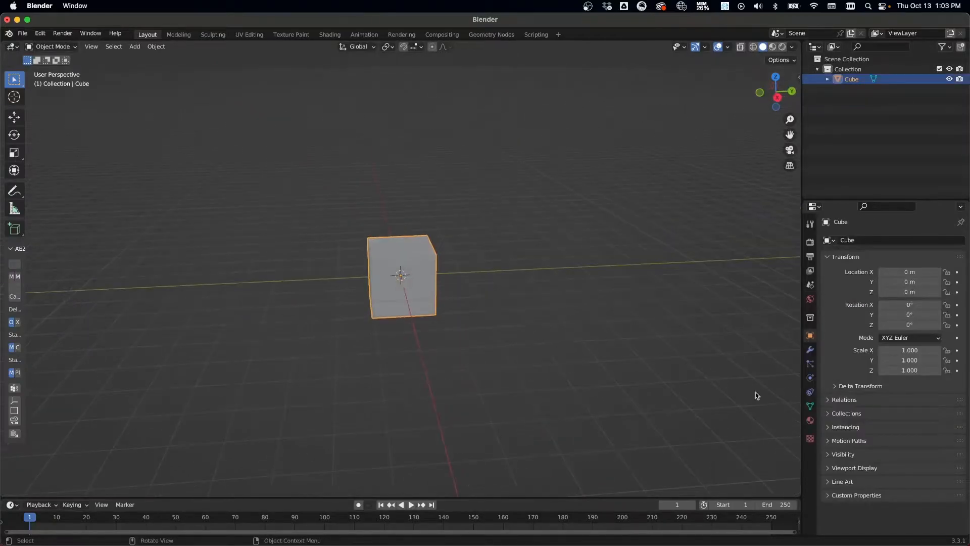
pyautogui.click(810, 349)
pyautogui.click(852, 248)
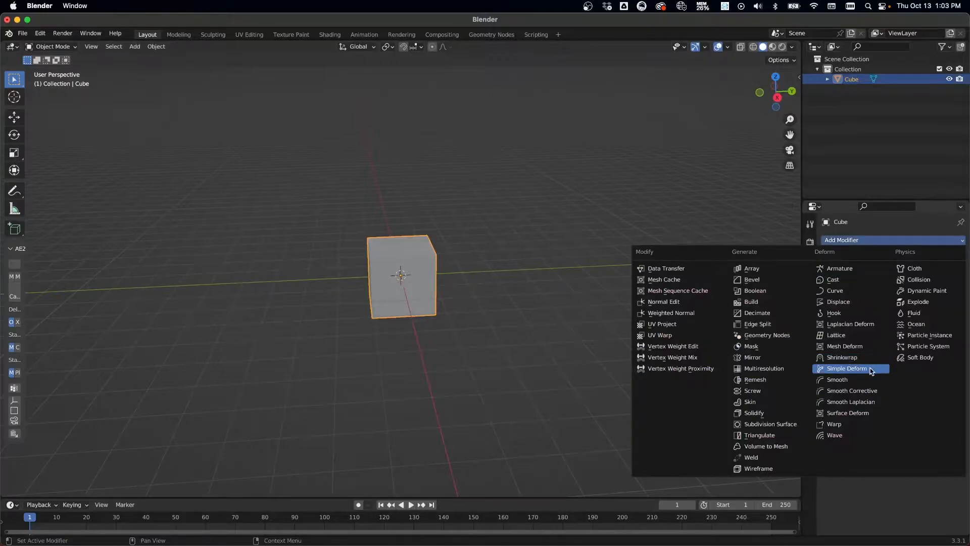
pyautogui.click(783, 428)
# Step: Set the Subdivision modifier's viewport and render levels both to 3
pyautogui.click(929, 286)
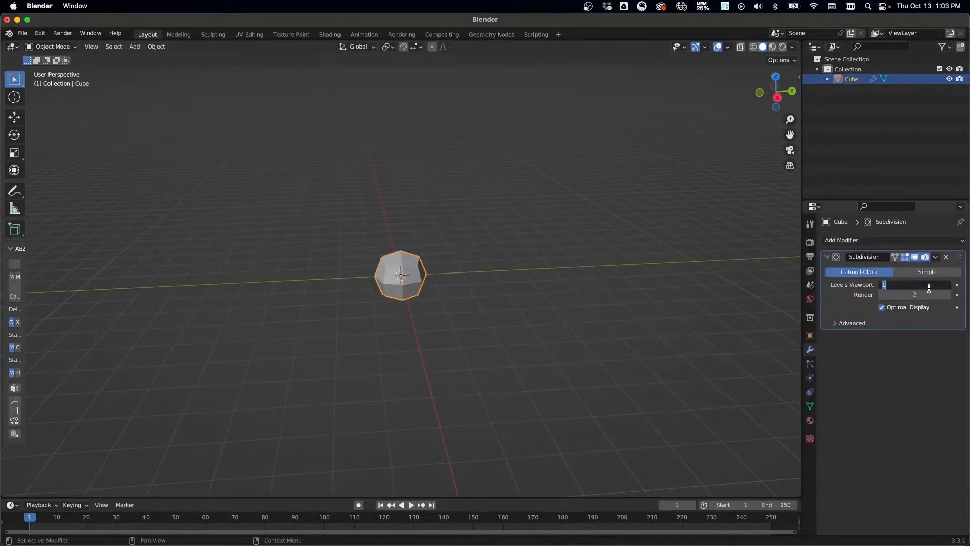
pyautogui.write('3')
pyautogui.press('Return')
pyautogui.click(929, 294)
pyautogui.write('3')
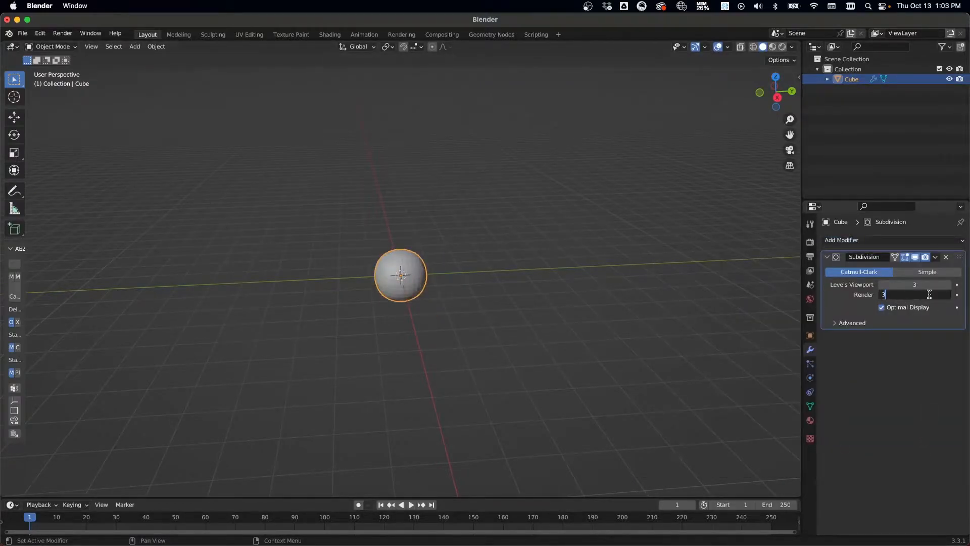
pyautogui.press('Return')
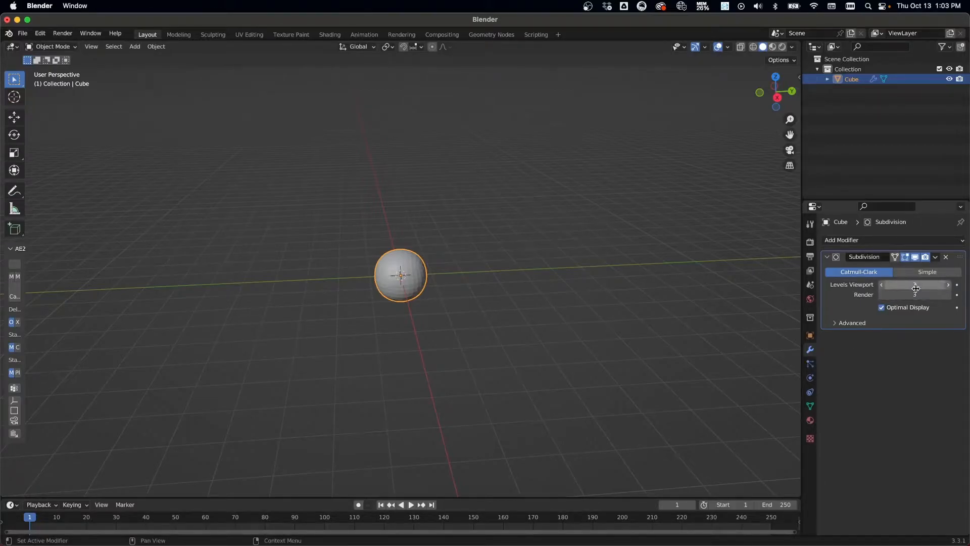
# Step: In Edit Mode, add two vertical loop cuts to the cube and slide them close to its opposite Y-axis ends
pyautogui.click(408, 300)
pyautogui.click(408, 299)
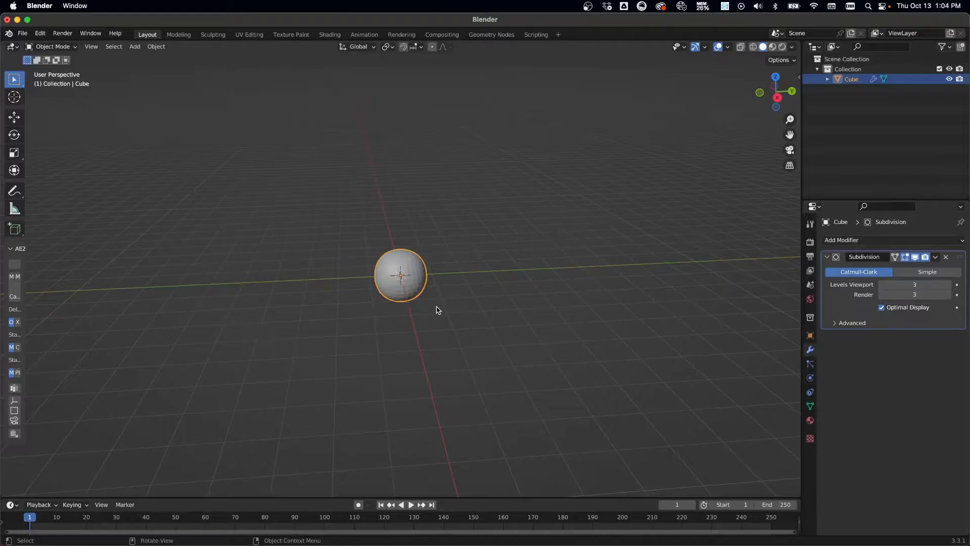
pyautogui.press('Tab')
pyautogui.scroll(2, 446, 282)
pyautogui.hotkey('ctrl', 'r')
pyautogui.click(408, 247)
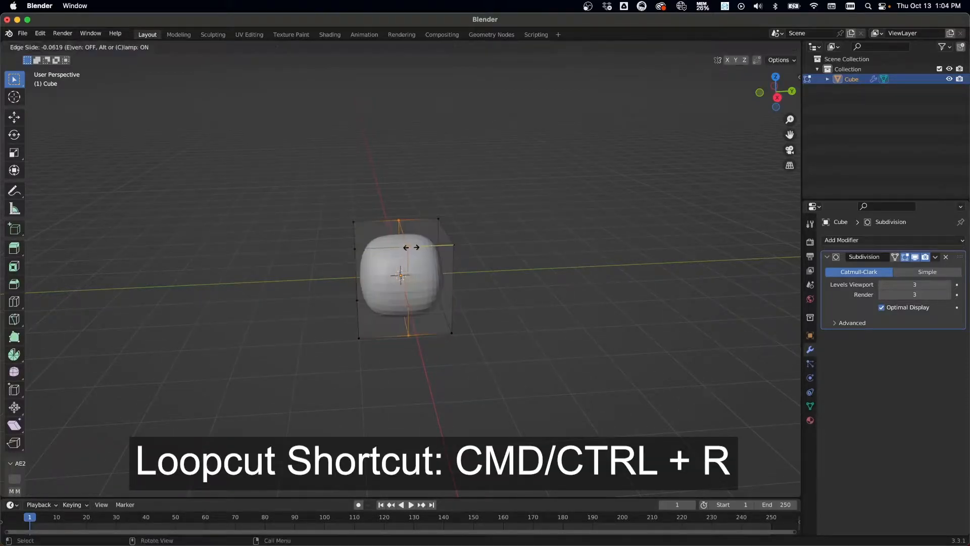
pyautogui.moveTo(438, 249); pyautogui.dragTo(447, 249)
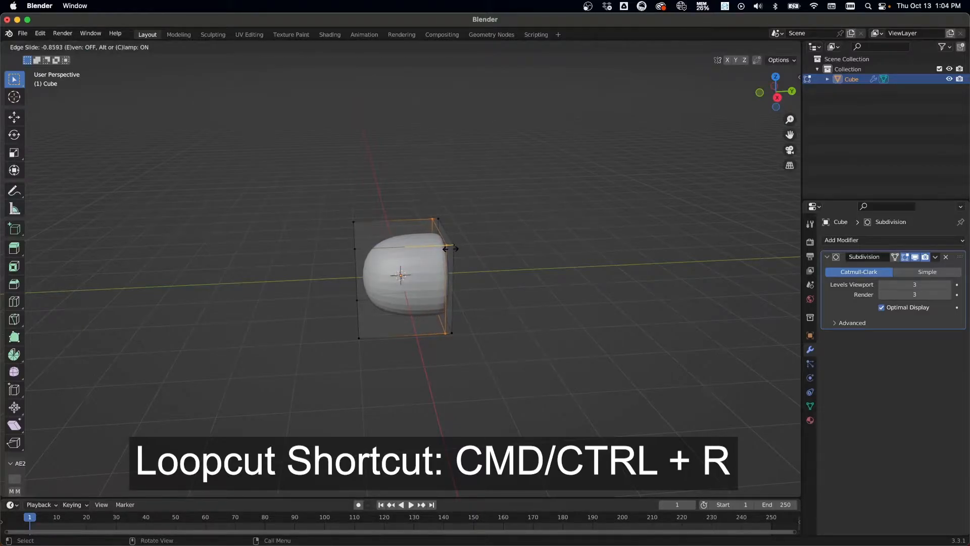
pyautogui.click(448, 249)
pyautogui.hotkey('ctrl', 'r')
pyautogui.click(410, 254)
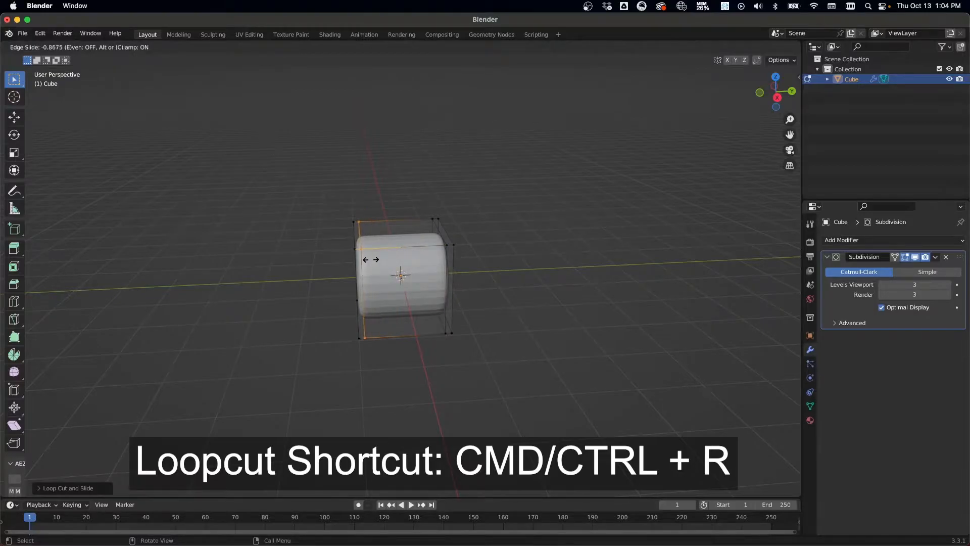
pyautogui.click(372, 259)
# Step: Add a horizontal loop cut close to the cube's top edge, slid about -0.93, and return to Object Mode
pyautogui.moveTo(392, 340); pyautogui.dragTo(475, 307, button='middle')
pyautogui.hotkey('ctrl', 'r')
pyautogui.click(373, 278)
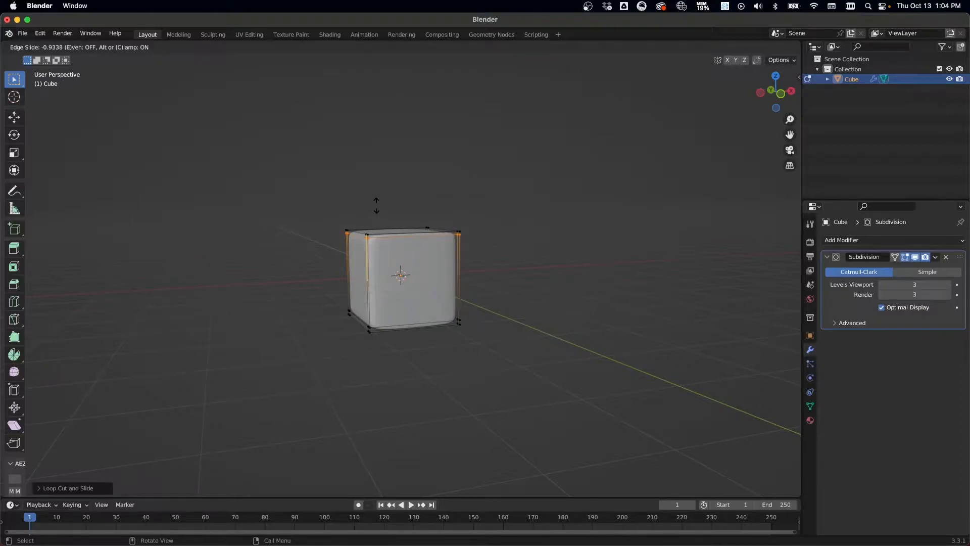
pyautogui.click(377, 206)
pyautogui.moveTo(492, 308); pyautogui.dragTo(397, 289, button='middle')
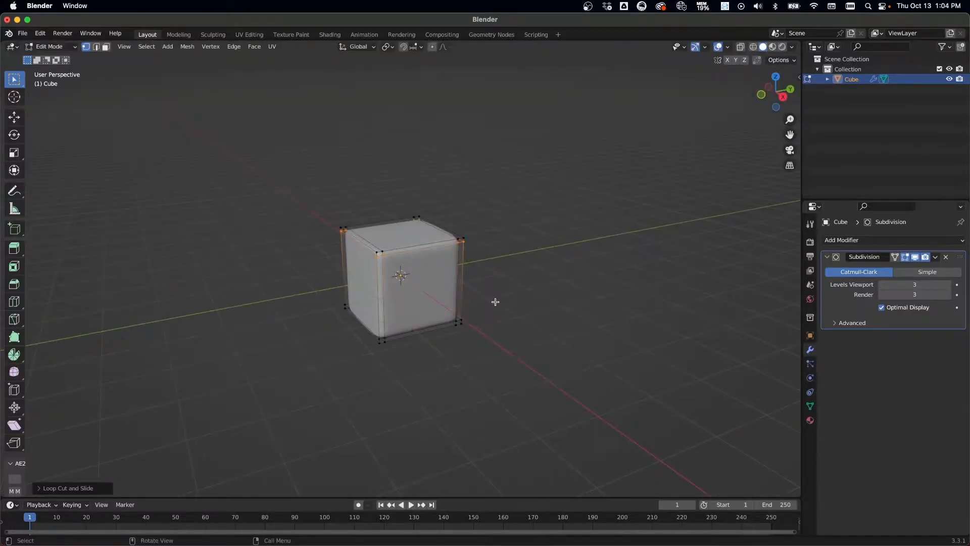
pyautogui.press('Tab')
pyautogui.moveTo(456, 340); pyautogui.dragTo(455, 320, button='middle')
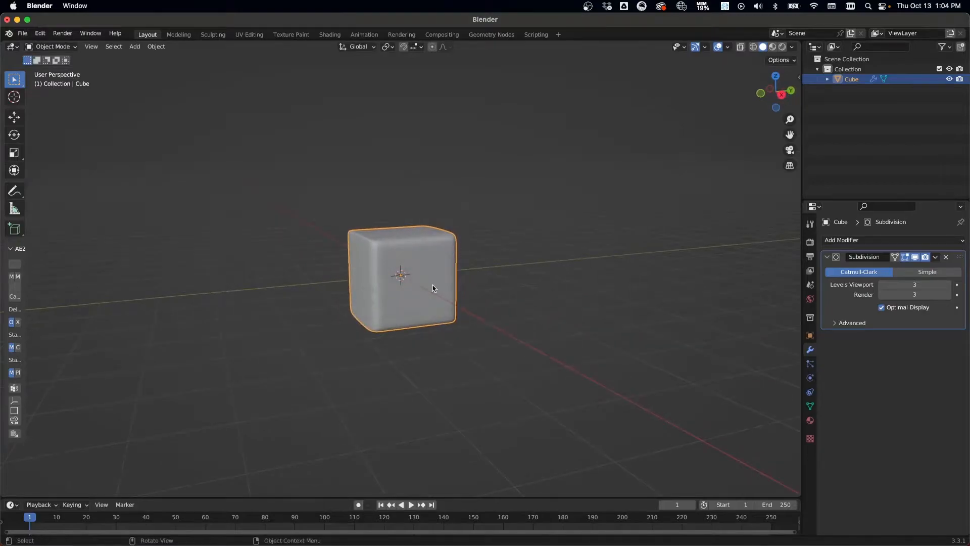
# Step: Raise the cube along the Z axis so its base rests on the grid floor
pyautogui.press('g')
pyautogui.press('z')
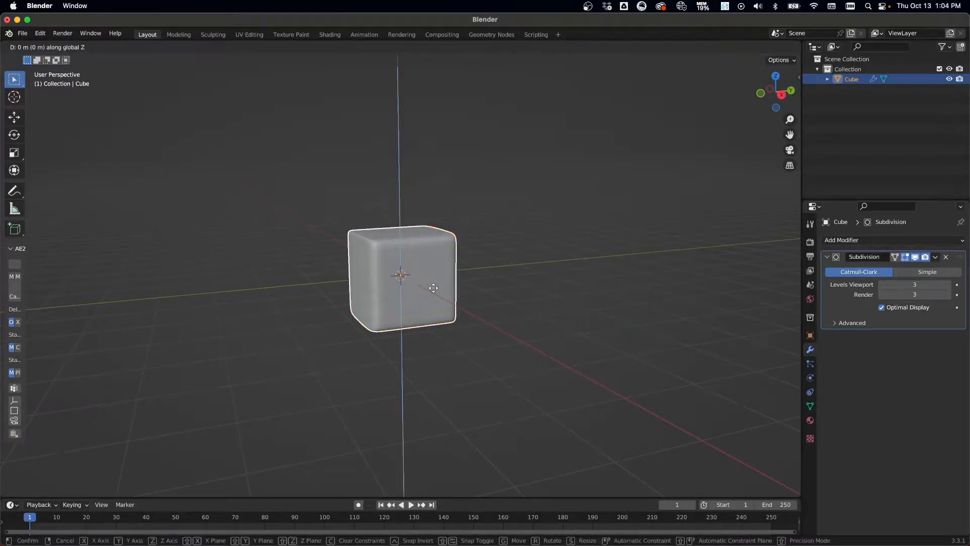
pyautogui.click(434, 291)
pyautogui.moveTo(524, 296); pyautogui.dragTo(439, 270, button='middle')
pyautogui.keyDown('ctrl'); pyautogui.moveTo(439, 271); pyautogui.dragTo(431, 204, button='middle'); pyautogui.keyUp('ctrl')
pyautogui.keyDown('shift'); pyautogui.moveTo(458, 240); pyautogui.dragTo(445, 284, button='middle'); pyautogui.keyUp('shift')
pyautogui.moveTo(444, 284)
pyautogui.mouseDown(button='middle')
pyautogui.moveTo(428, 268)
pyautogui.moveTo(446, 259)
pyautogui.moveTo(446, 268)
pyautogui.mouseUp(button='middle')
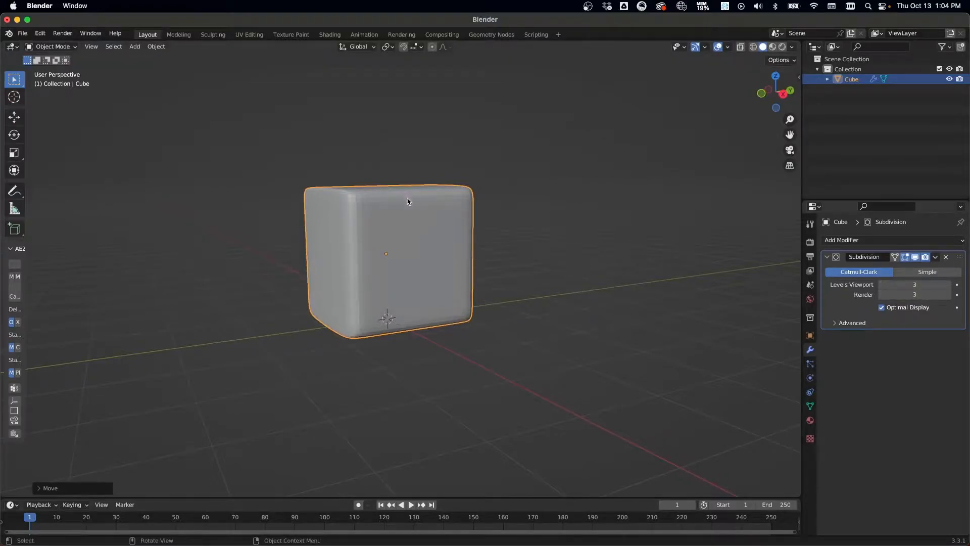
# Step: Enable proportional editing in Edit Mode and nudge two top corner vertices of the cube slightly inward
pyautogui.press('Tab')
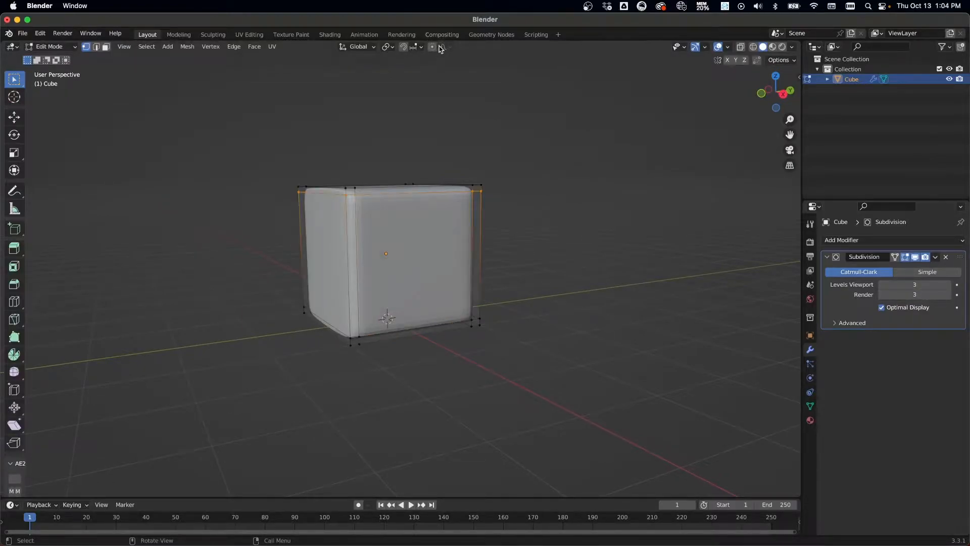
pyautogui.moveTo(503, 193); pyautogui.dragTo(501, 233, button='middle')
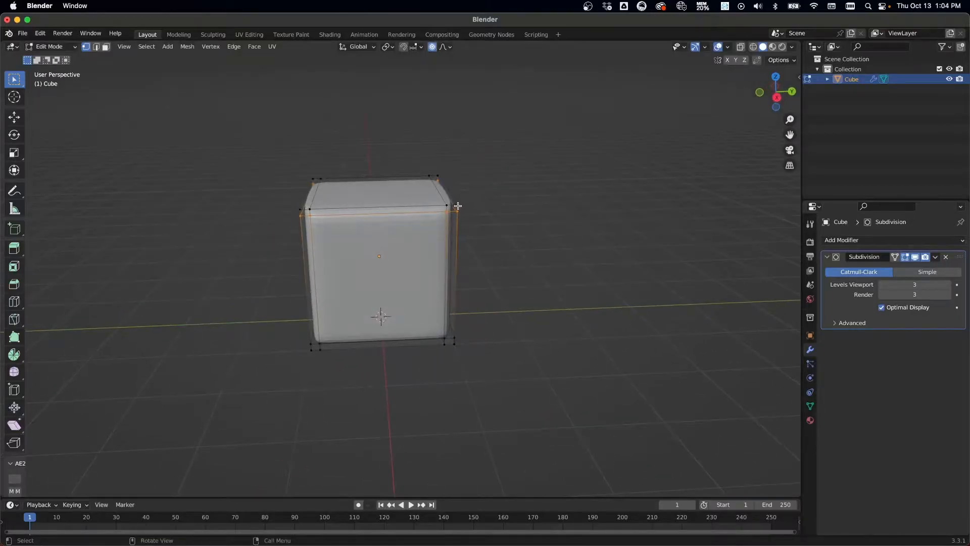
pyautogui.moveTo(498, 278); pyautogui.dragTo(522, 240, button='middle')
pyautogui.press('g')
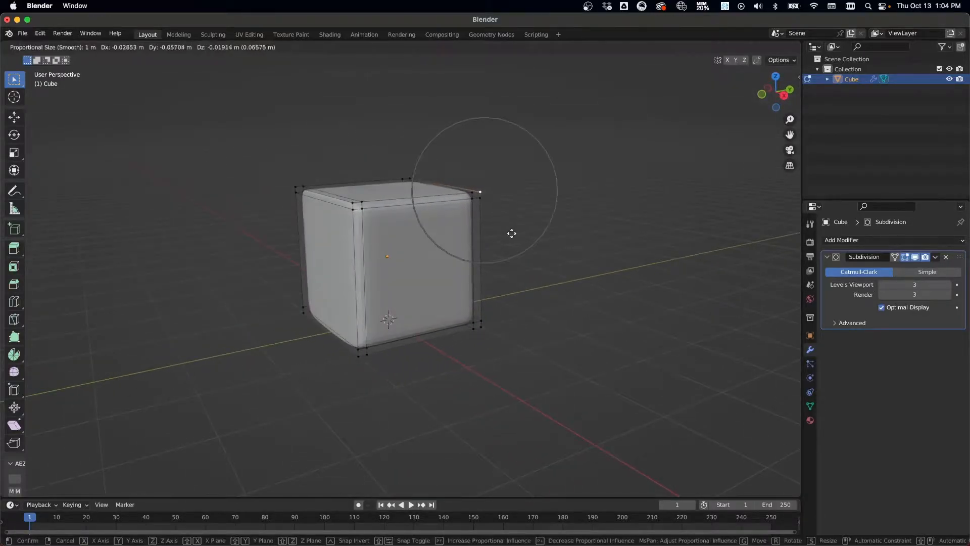
pyautogui.click(506, 233)
pyautogui.click(296, 188)
pyautogui.press('g')
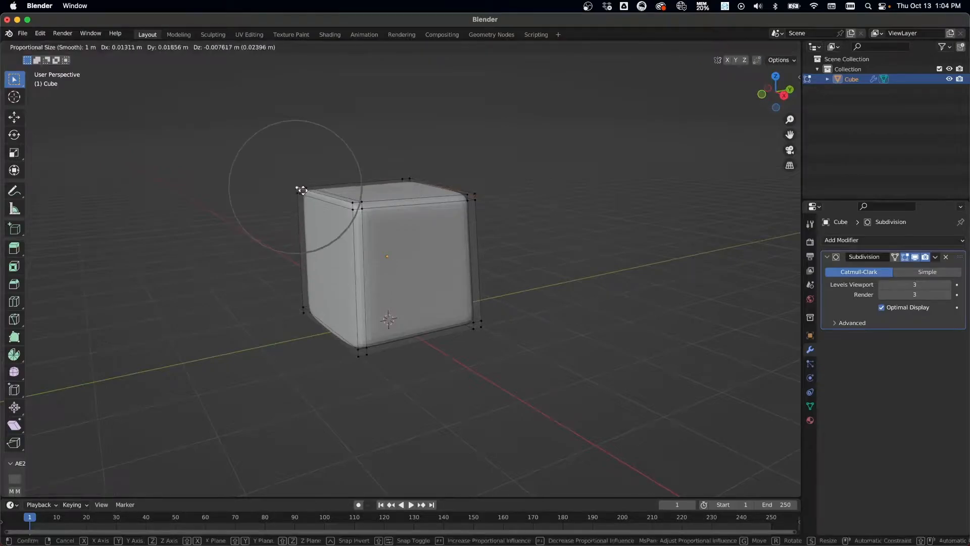
pyautogui.click(302, 189)
# Step: Add a horizontal and a vertical loop cut through the middle of the cube's front face, without sliding them
pyautogui.moveTo(302, 188); pyautogui.dragTo(360, 289, button='middle')
pyautogui.hotkey('ctrl', 'r')
pyautogui.click(333, 254)
pyautogui.rightClick(386, 218)
pyautogui.hotkey('ctrl', 'r')
pyautogui.click(386, 206)
pyautogui.rightClick(385, 205)
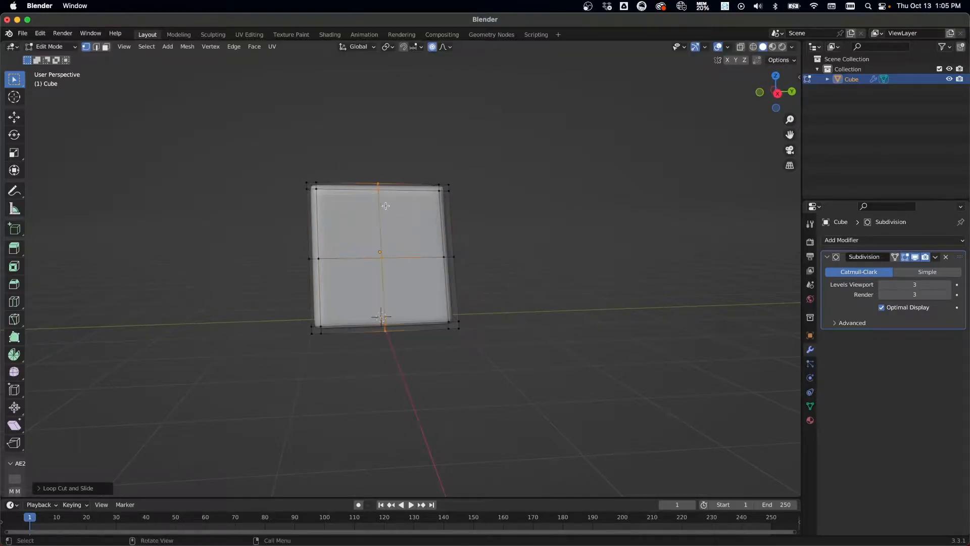
# Step: Move mid-height vertices on two vertical edges of the cube slightly to make its sides uneven
pyautogui.click(445, 258)
pyautogui.press('g')
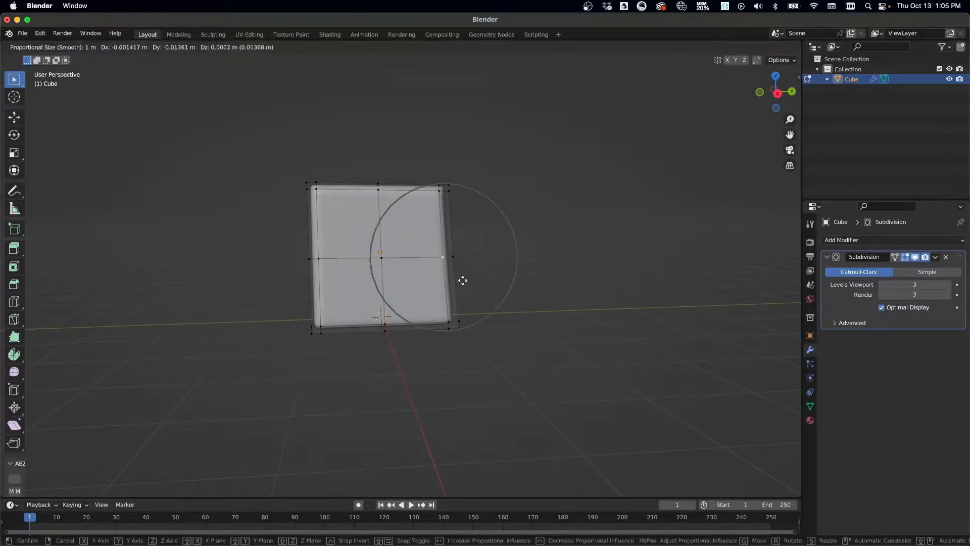
pyautogui.click(459, 278)
pyautogui.moveTo(317, 273); pyautogui.dragTo(309, 265, button='middle')
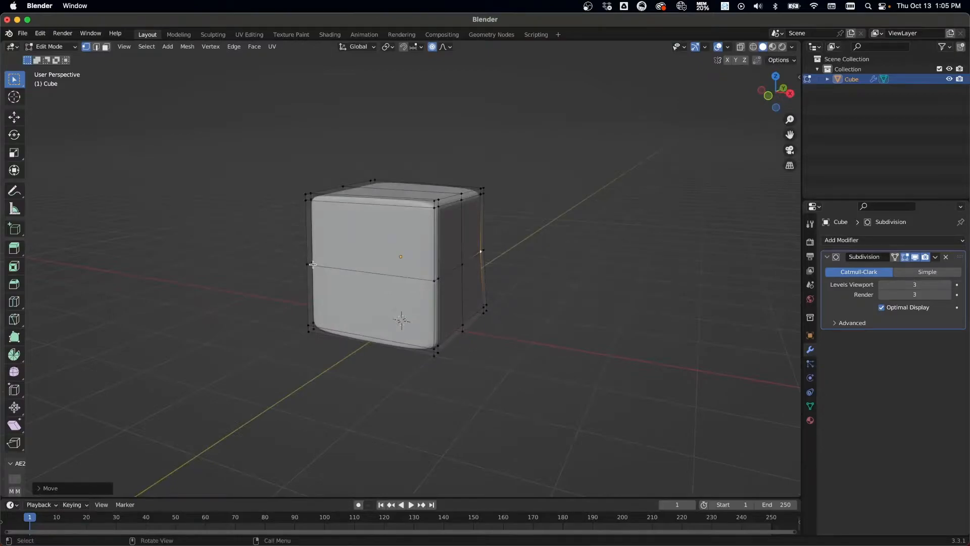
pyautogui.click(306, 263)
pyautogui.press('g')
pyautogui.click(306, 263)
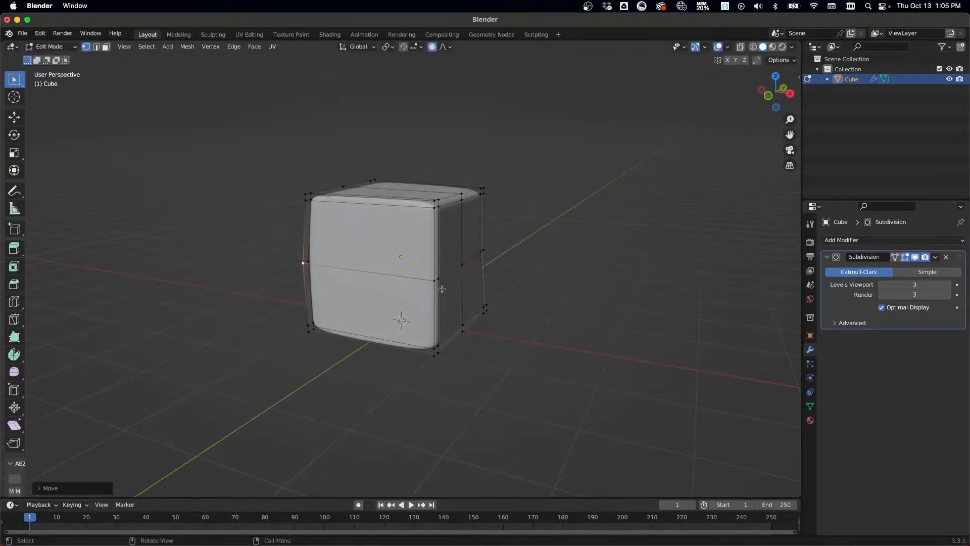
# Step: Add a vertical loop cut around the middle of the cube, across its X direction
pyautogui.hotkey('ctrl', 'r')
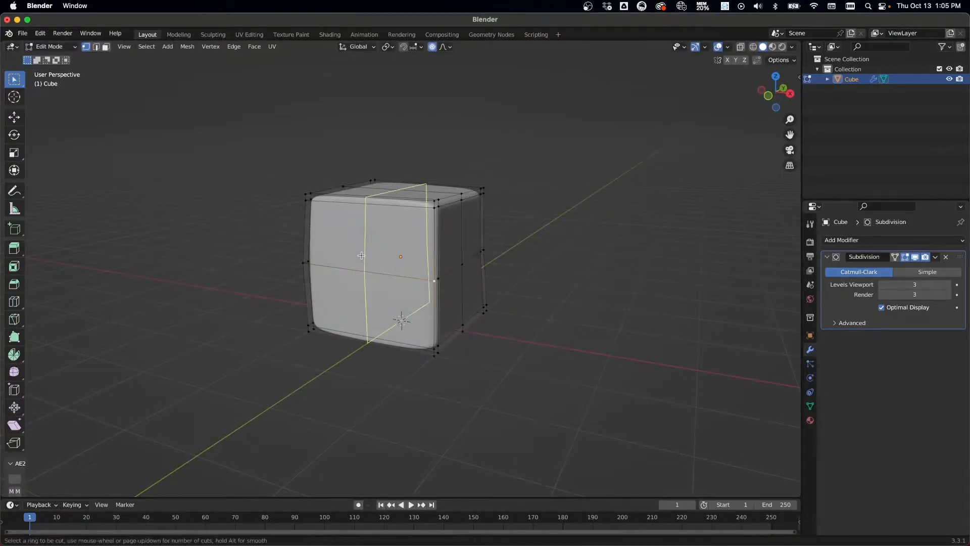
pyautogui.click(363, 267)
pyautogui.click(356, 277)
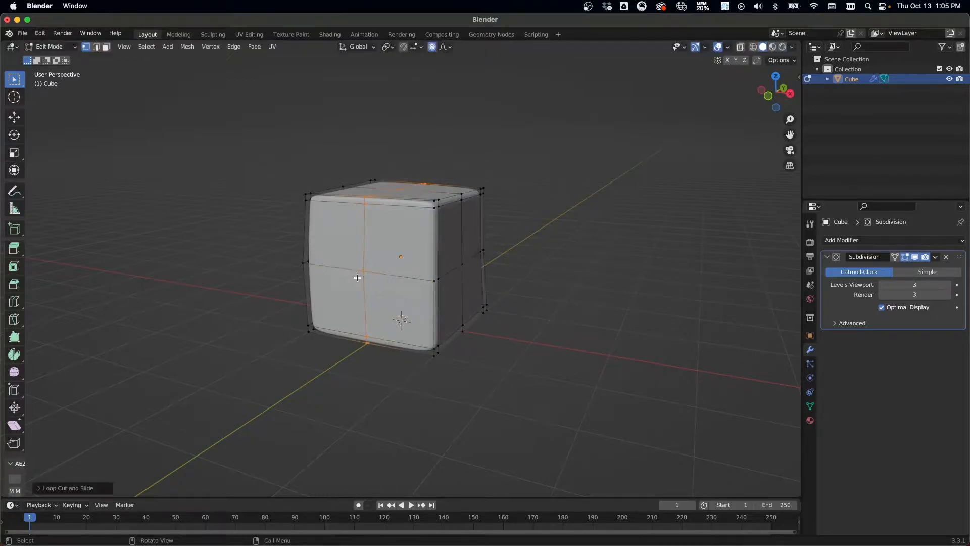
# Step: Nudge vertices on the cube with proportional editing, including the midpoints of two upper edges, to make the top rim irregular
pyautogui.click(372, 278)
pyautogui.moveTo(403, 233); pyautogui.dragTo(341, 223, button='middle')
pyautogui.press('g')
pyautogui.click(323, 202)
pyautogui.click(432, 194)
pyautogui.press('g')
pyautogui.click(436, 203)
pyautogui.click(333, 205)
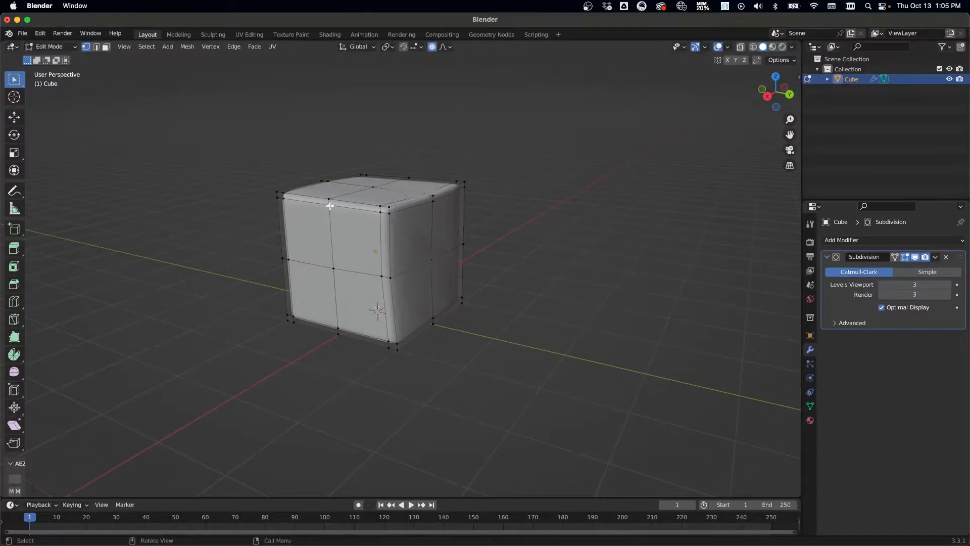
pyautogui.press('g')
pyautogui.click(334, 215)
# Step: Nudge one bottom corner vertex and the midpoint vertices of two bottom edges to distort the cube's base
pyautogui.moveTo(427, 297); pyautogui.dragTo(371, 310, button='middle')
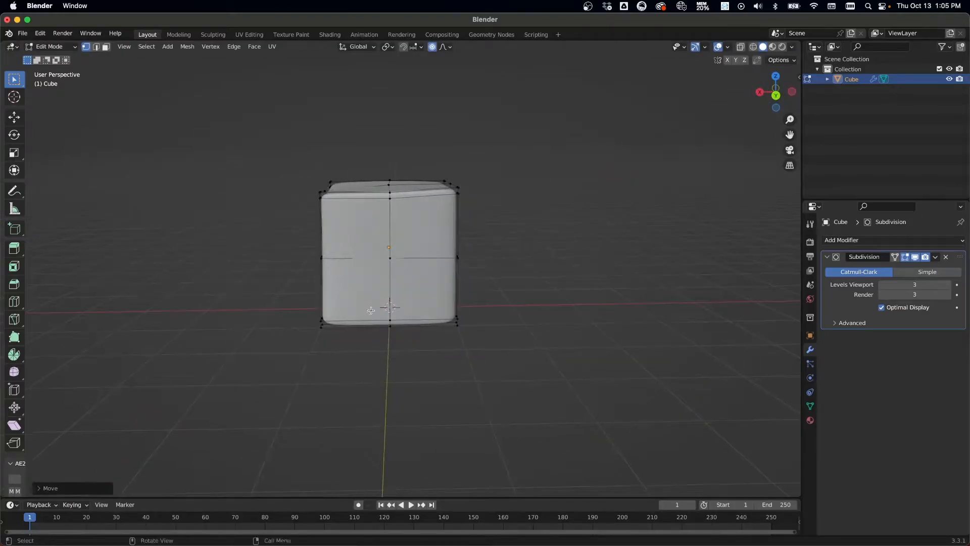
pyautogui.click(324, 325)
pyautogui.press('g')
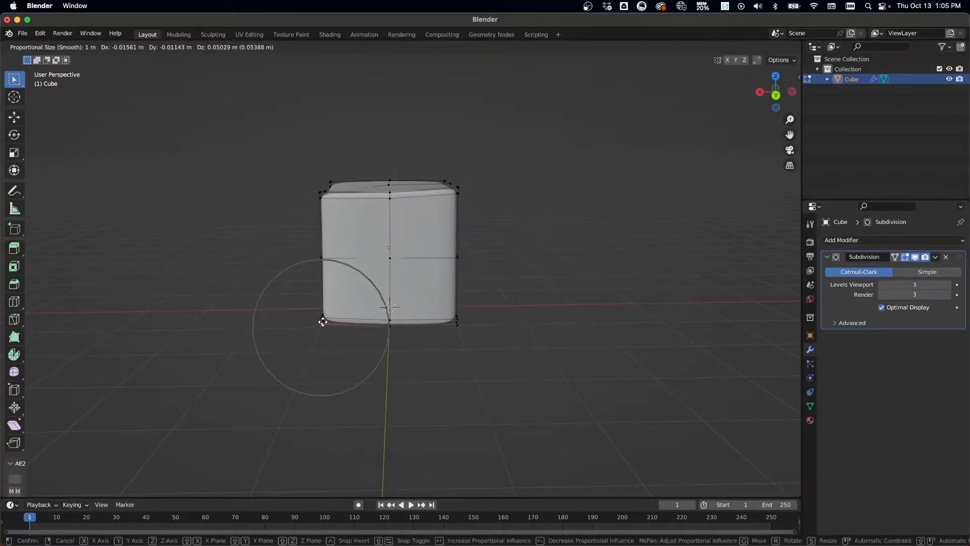
pyautogui.click(322, 326)
pyautogui.moveTo(509, 324); pyautogui.dragTo(449, 323, button='middle')
pyautogui.click(455, 314)
pyautogui.press('g')
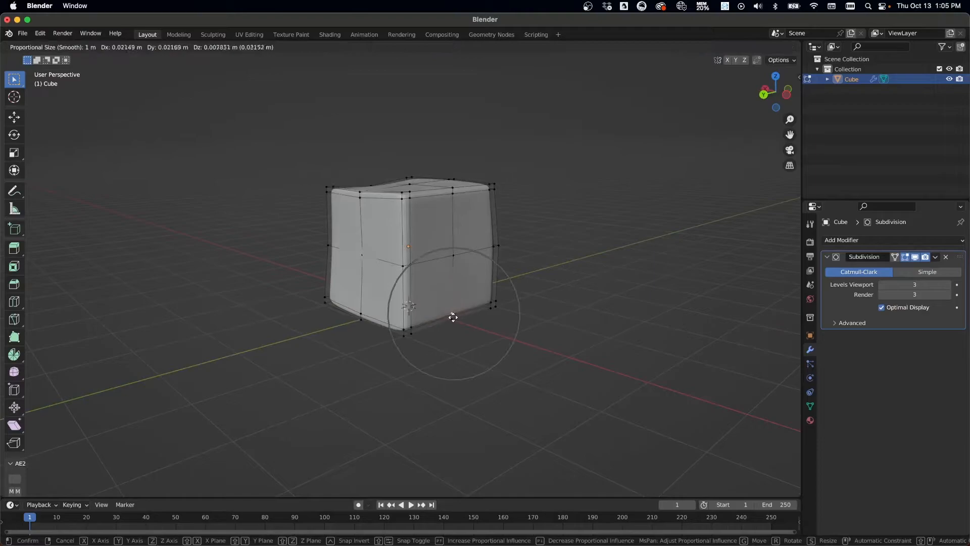
pyautogui.click(452, 317)
pyautogui.click(359, 315)
pyautogui.press('g')
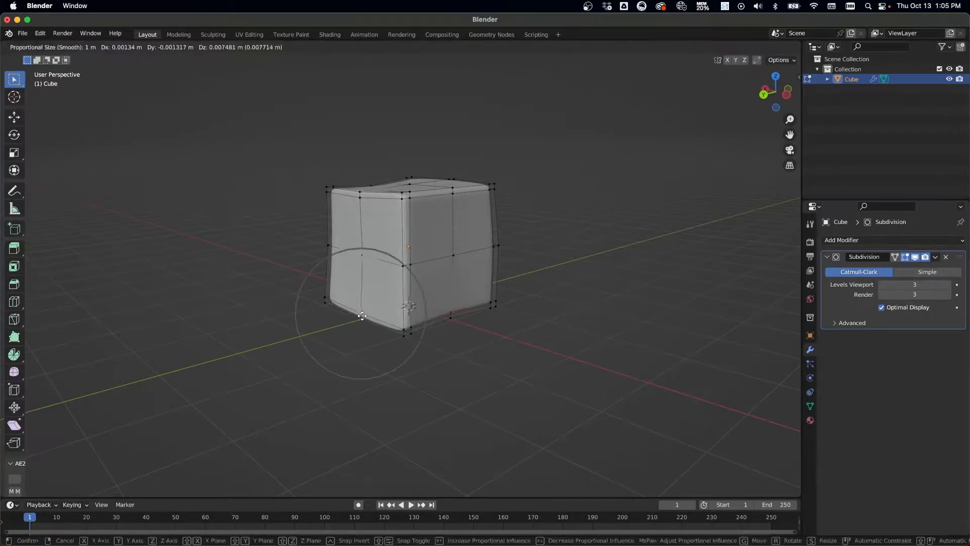
pyautogui.click(363, 317)
# Step: Move another bottom corner vertex slightly, return to Object Mode and deselect the cube
pyautogui.moveTo(363, 317); pyautogui.dragTo(482, 317, button='middle')
pyautogui.click(474, 330)
pyautogui.press('g')
pyautogui.click(487, 347)
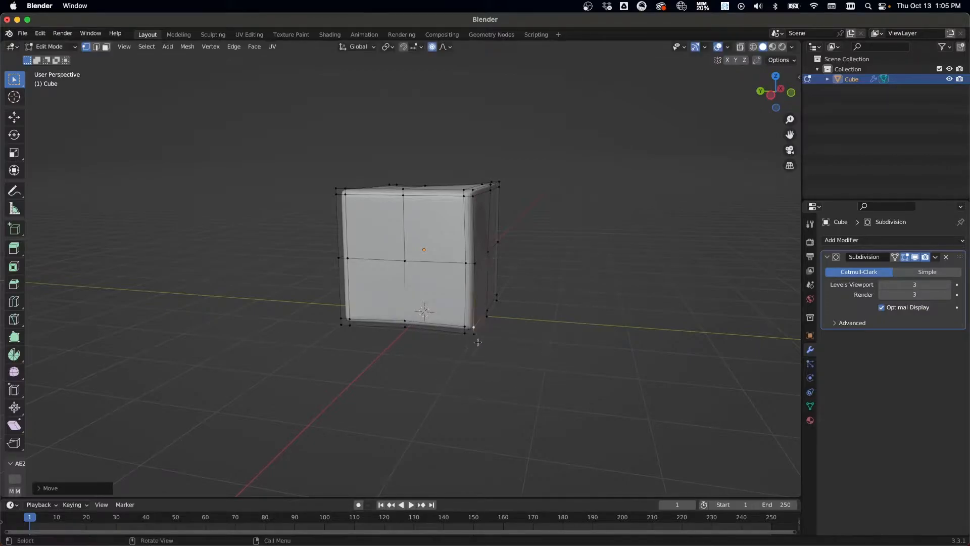
pyautogui.press('Tab')
pyautogui.click(503, 358)
# Step: Apply smooth shading to the distorted cube and deselect it
pyautogui.moveTo(531, 262); pyautogui.dragTo(368, 251, button='middle')
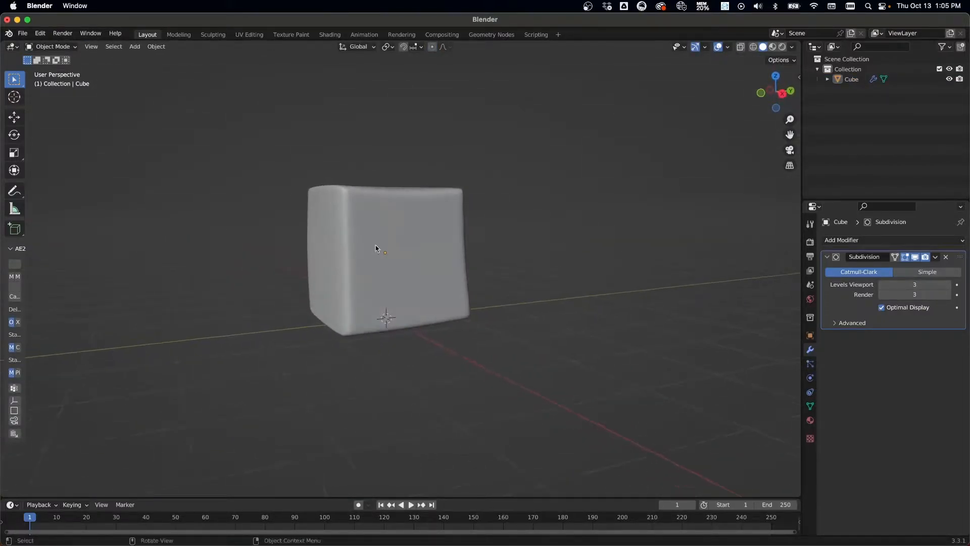
pyautogui.click(399, 223)
pyautogui.rightClick(407, 232)
pyautogui.click(406, 225)
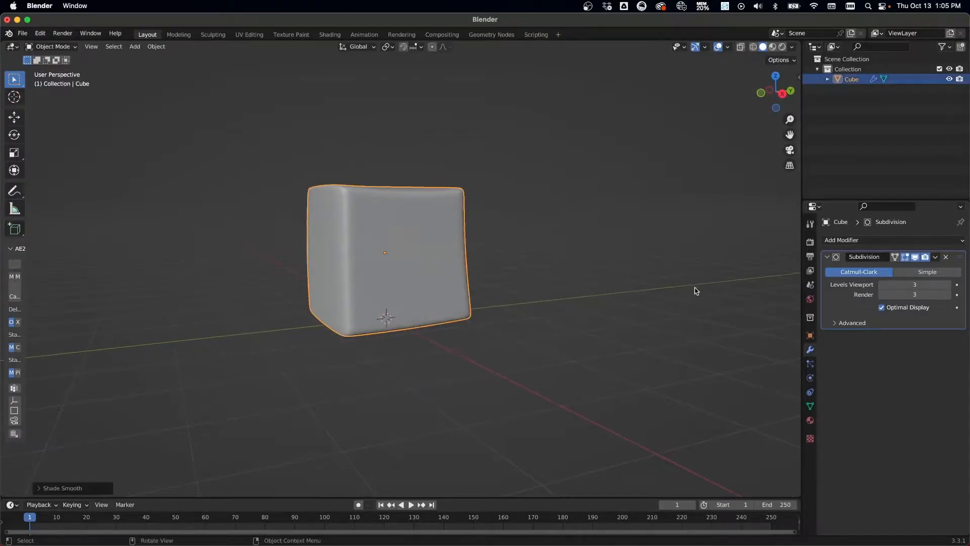
pyautogui.click(477, 268)
pyautogui.scroll(-4, 544, 284)
pyautogui.moveTo(544, 284)
pyautogui.mouseDown(button='middle')
pyautogui.moveTo(436, 317)
pyautogui.moveTo(563, 283)
pyautogui.moveTo(549, 266)
pyautogui.mouseUp(button='middle')
pyautogui.click(430, 265)
pyautogui.click(474, 356)
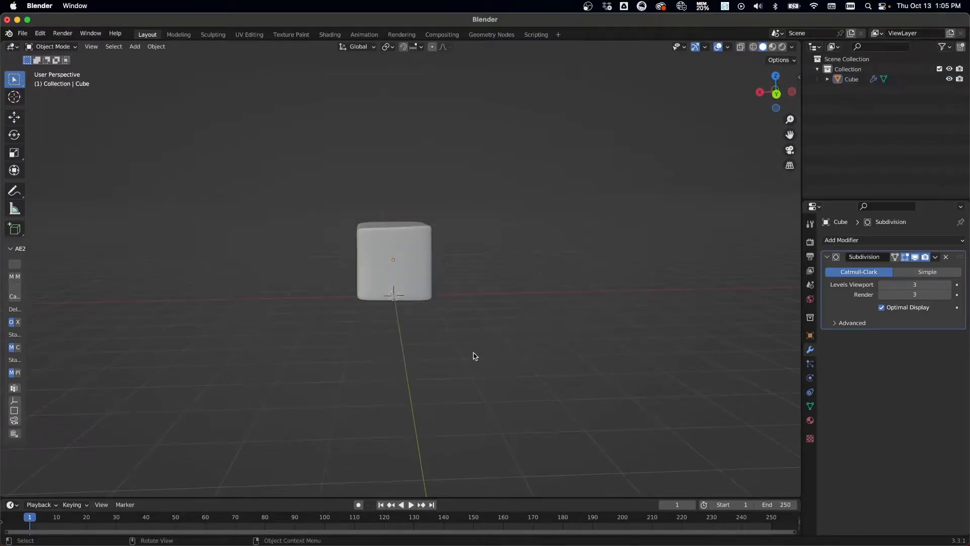
# Step: Split the 3D viewport vertically and turn the new area into a Shader Editor showing the cube's material nodes
pyautogui.click(406, 238)
pyautogui.rightClick(801, 196)
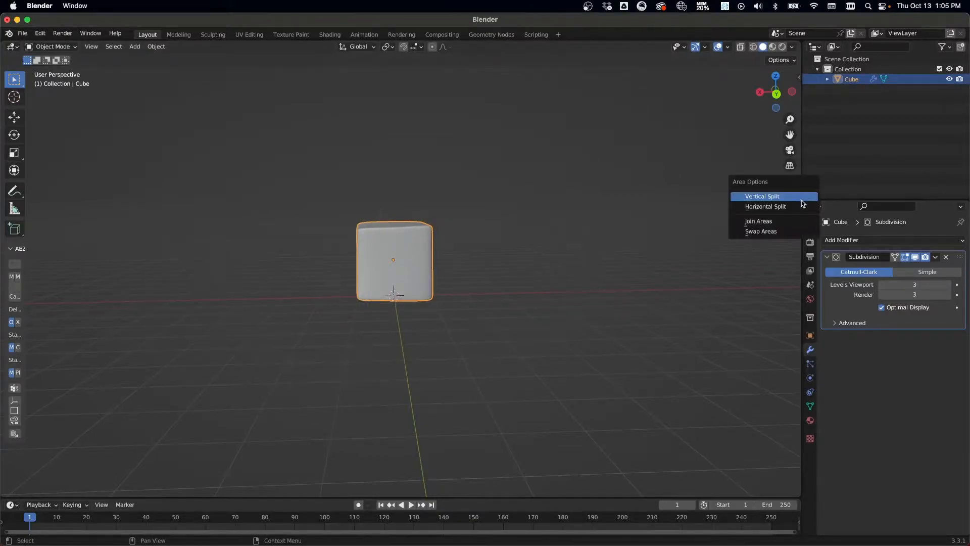
pyautogui.click(801, 199)
pyautogui.click(446, 201)
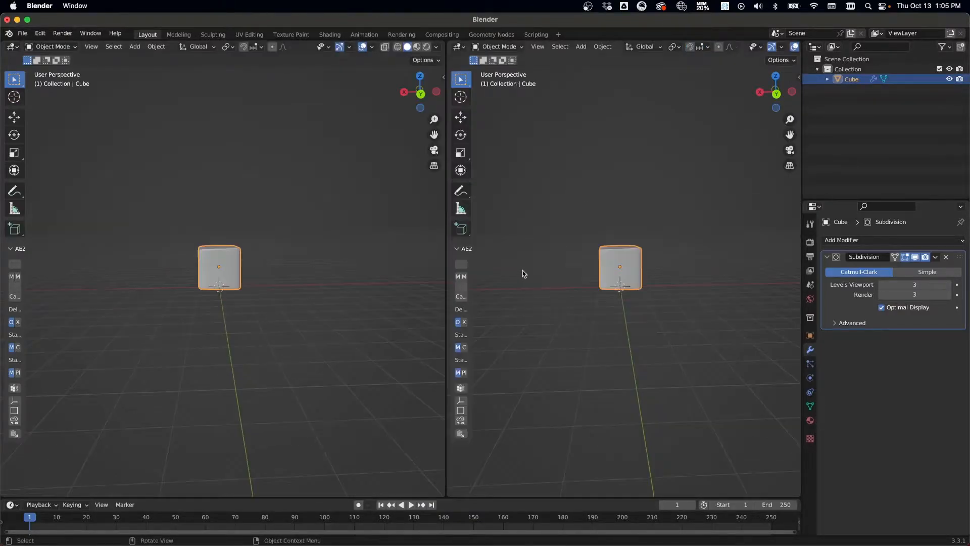
pyautogui.click(460, 51)
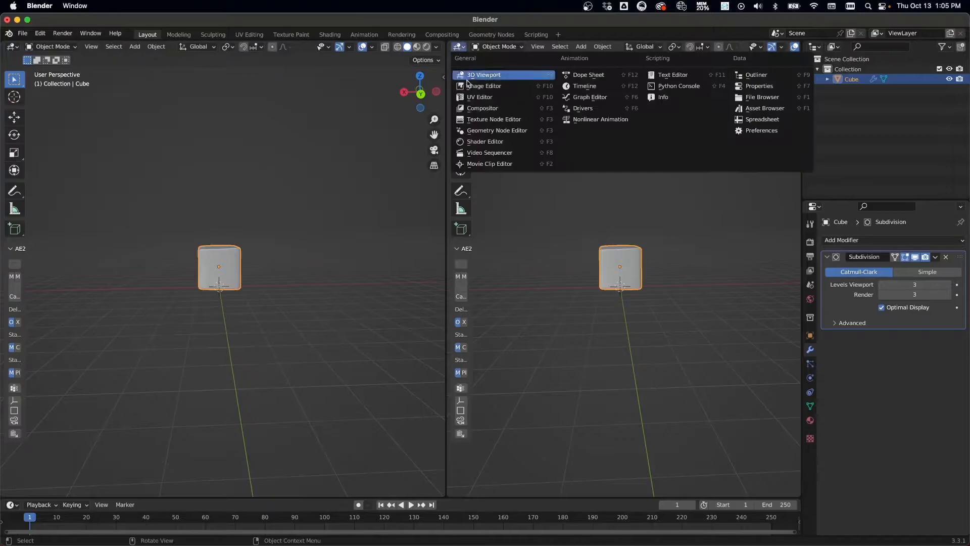
pyautogui.click(477, 142)
pyautogui.moveTo(548, 174); pyautogui.dragTo(554, 69, button='middle')
pyautogui.moveTo(584, 258); pyautogui.dragTo(620, 265, button='middle')
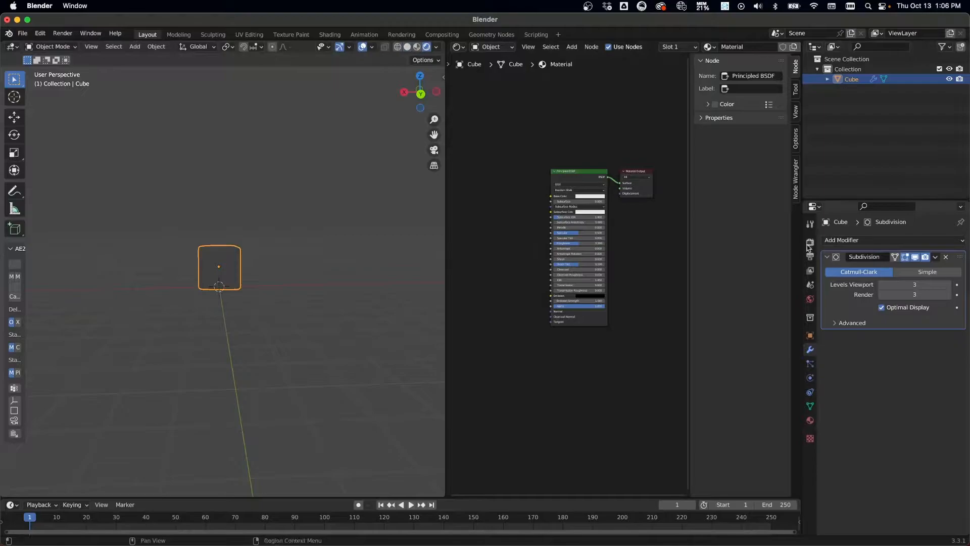
# Step: Set the scene's render engine to Cycles and deselect the cube
pyautogui.click(810, 242)
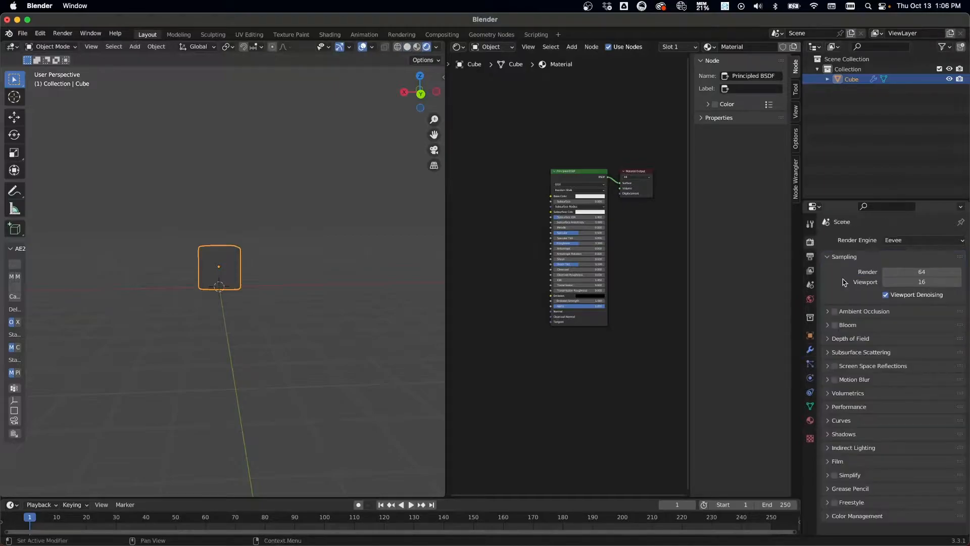
pyautogui.click(895, 240)
pyautogui.click(892, 275)
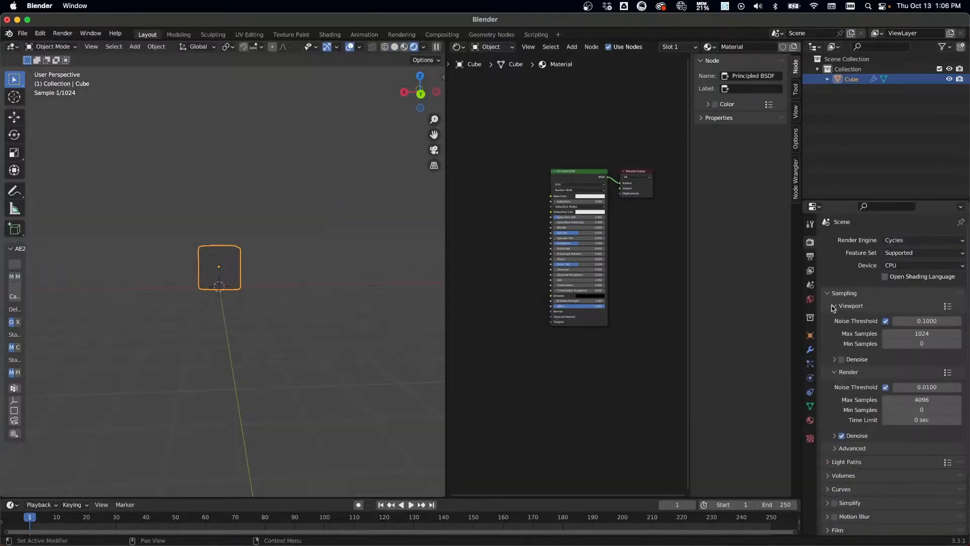
pyautogui.click(268, 290)
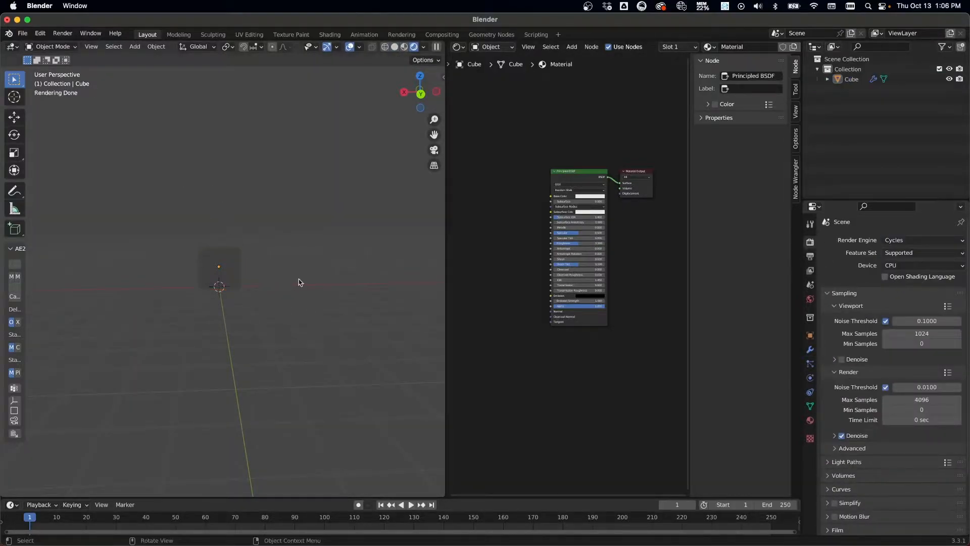
# Step: Add an Environment Texture node to the World shader and link its Color output to the Background node's Color input
pyautogui.click(491, 47)
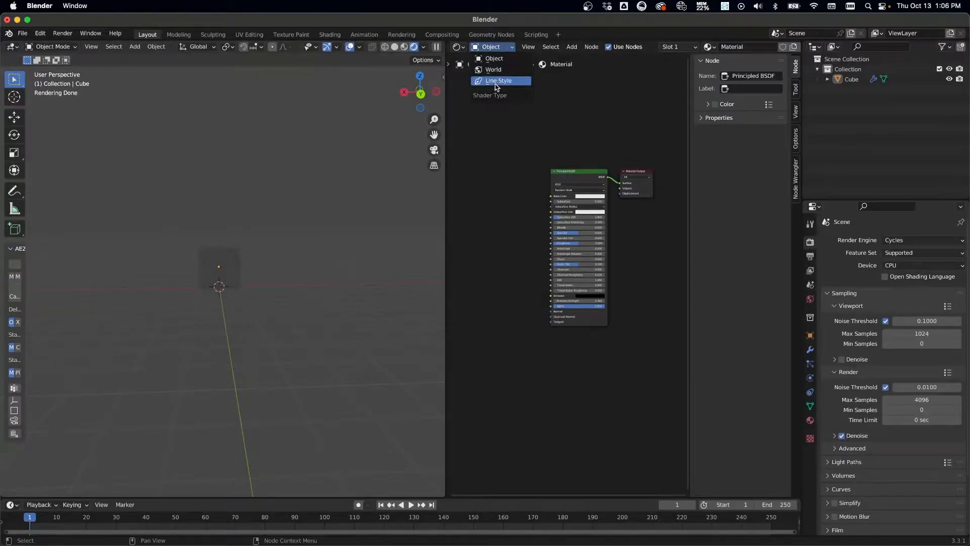
pyautogui.click(499, 71)
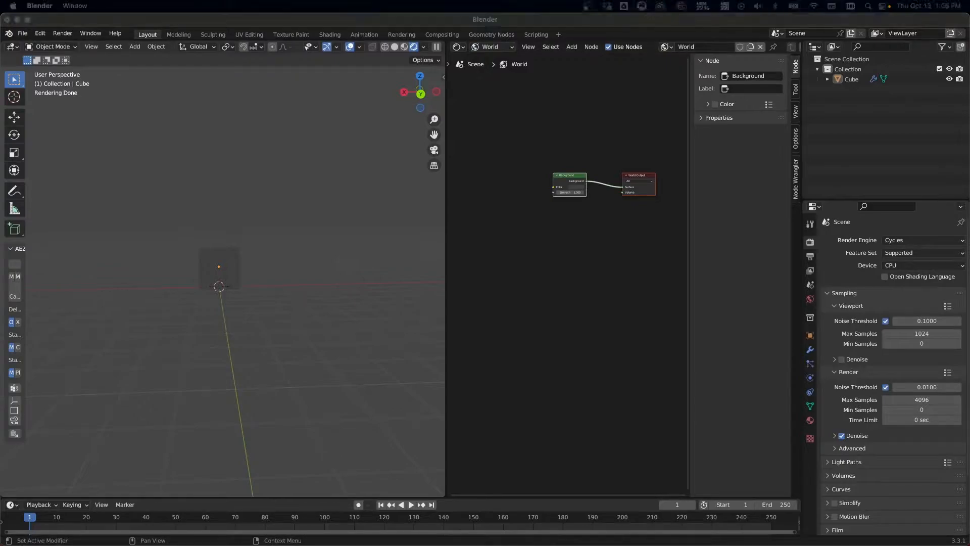
pyautogui.click(560, 268)
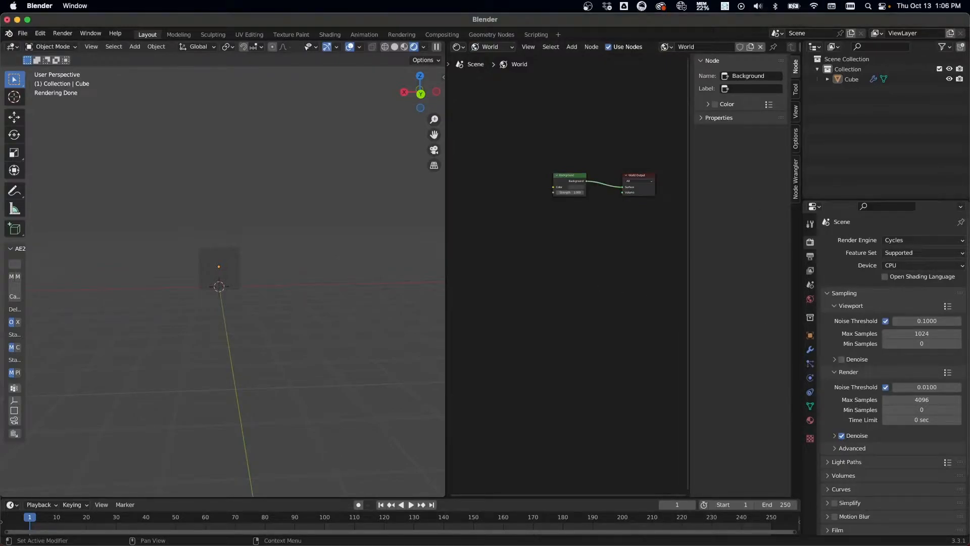
pyautogui.click(538, 241)
pyautogui.hotkey('shift', 'a')
pyautogui.click(538, 243)
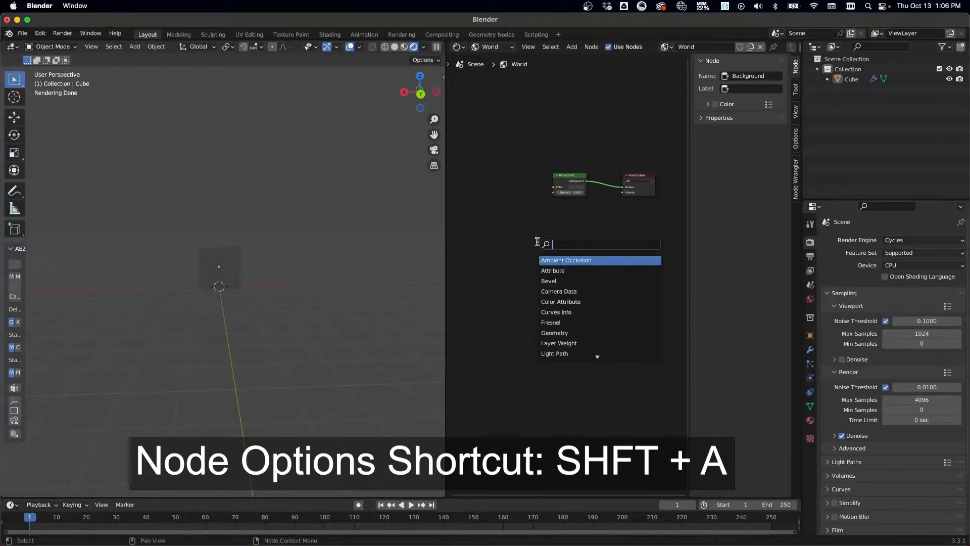
pyautogui.write('envir')
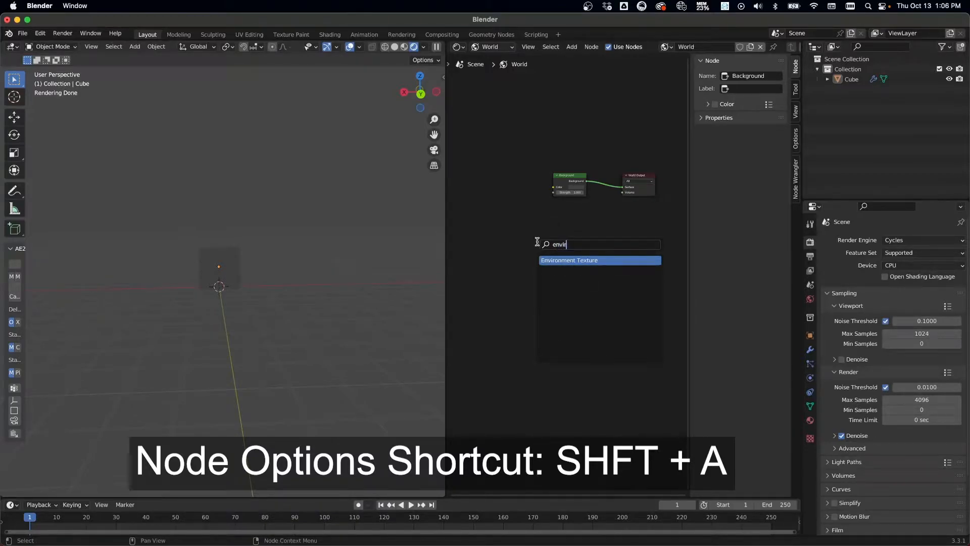
pyautogui.press('Return')
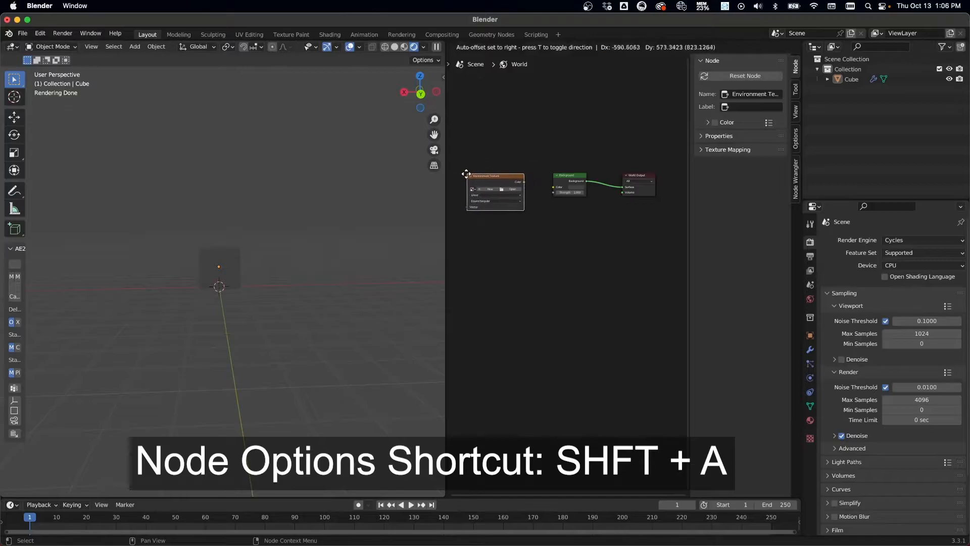
pyautogui.click(465, 169)
pyautogui.moveTo(523, 182); pyautogui.dragTo(554, 187)
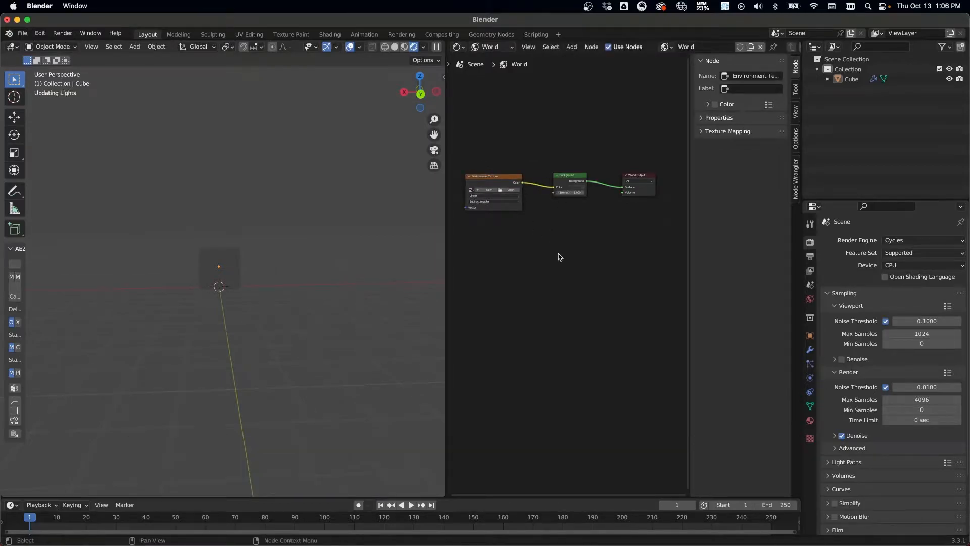
# Step: Load the garden_nook EXR image into the Environment Texture node as the world background
pyautogui.click(511, 191)
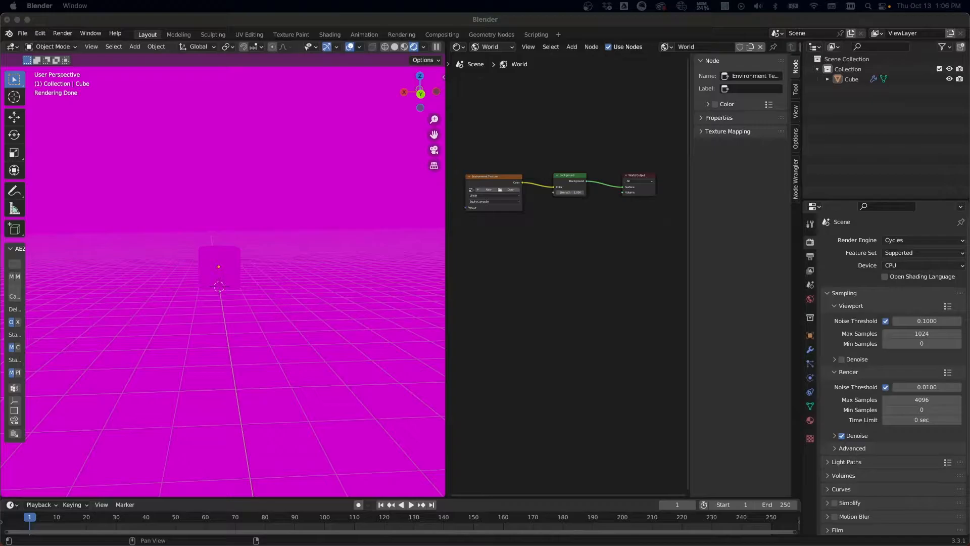
pyautogui.click(507, 192)
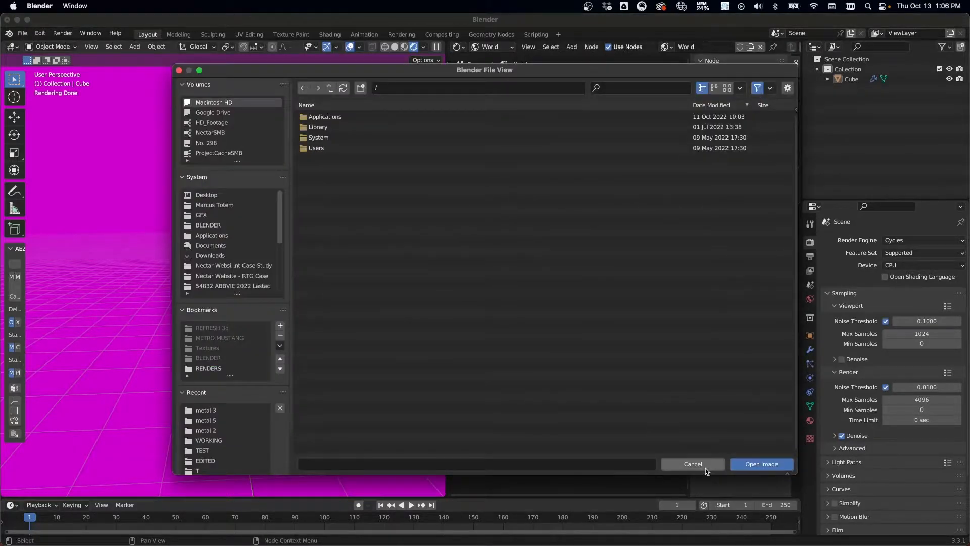
pyautogui.click(706, 468)
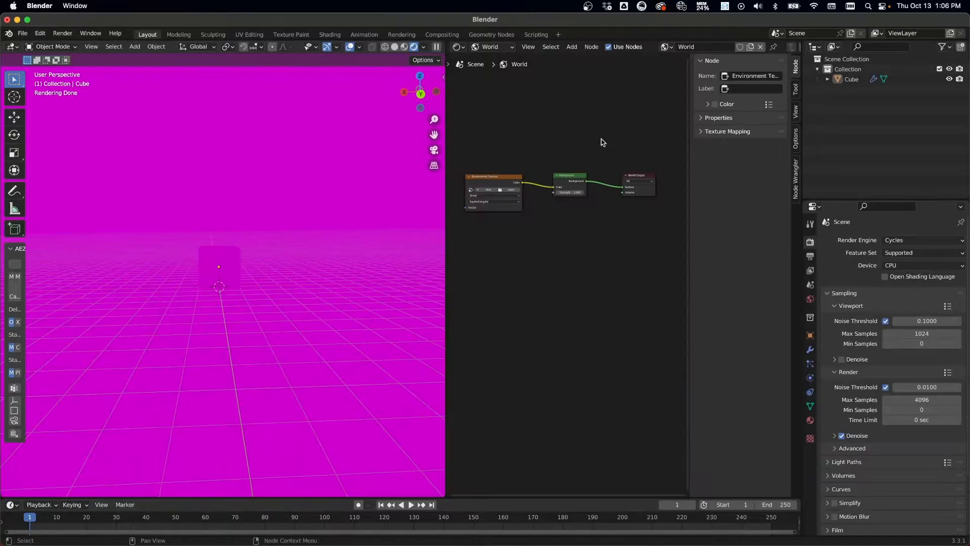
pyautogui.click(518, 191)
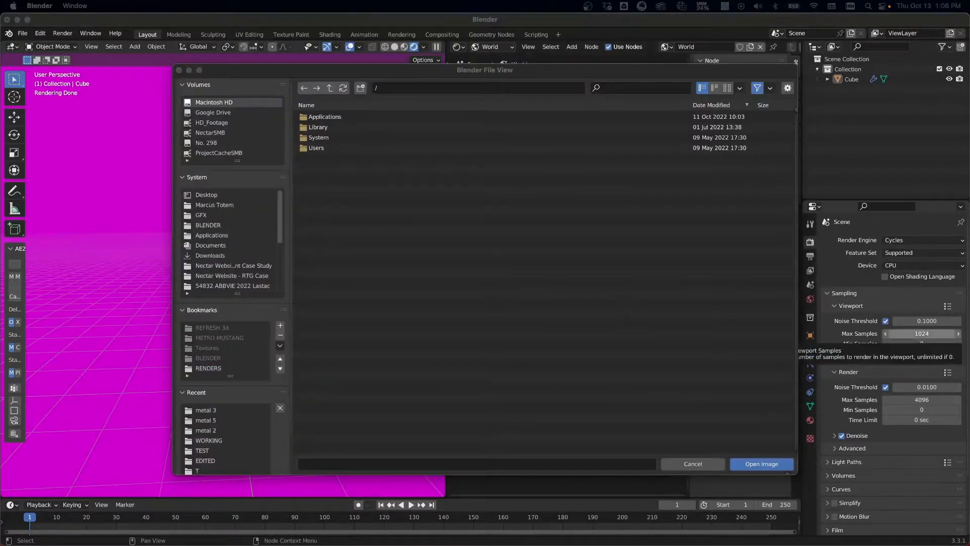
pyautogui.doubleClick(350, 117)
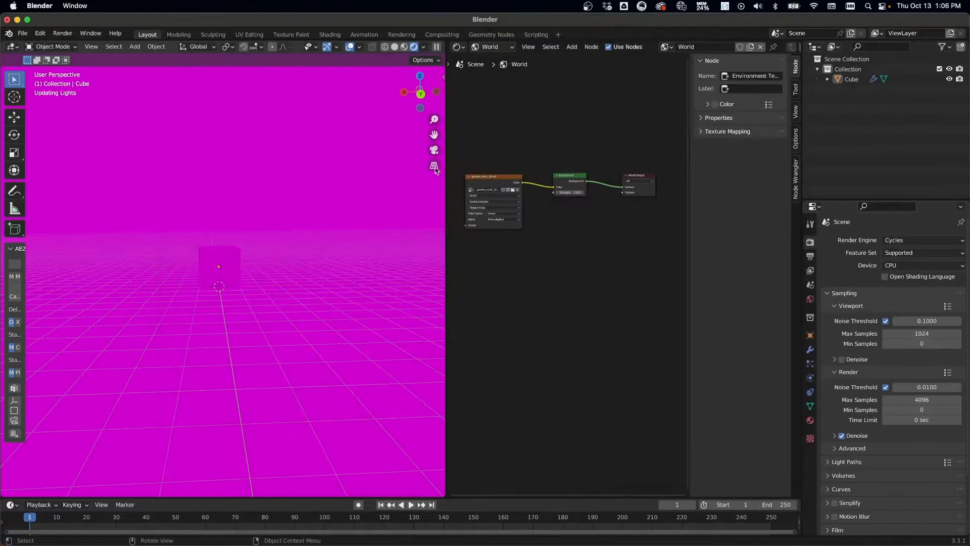
pyautogui.scroll(5, 288, 266)
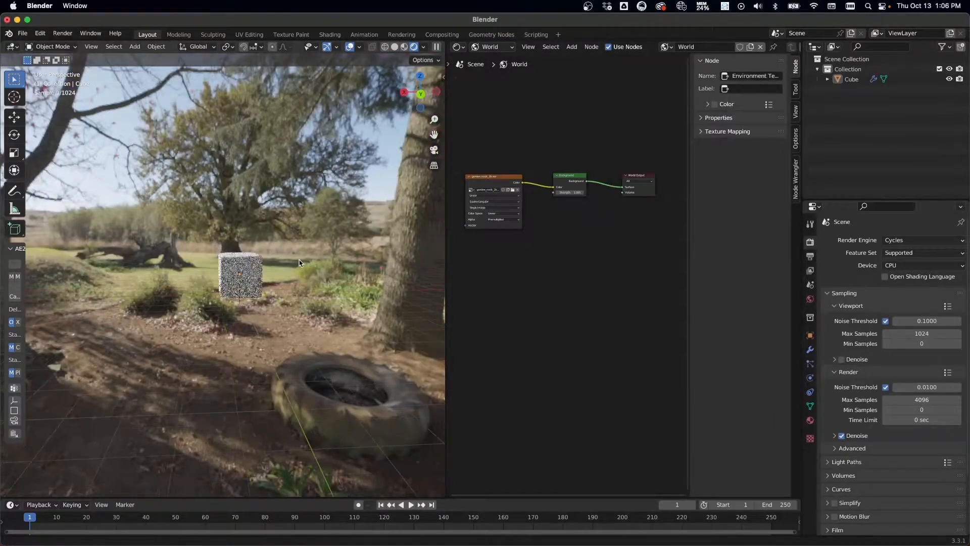
pyautogui.moveTo(301, 305); pyautogui.dragTo(224, 303, button='middle')
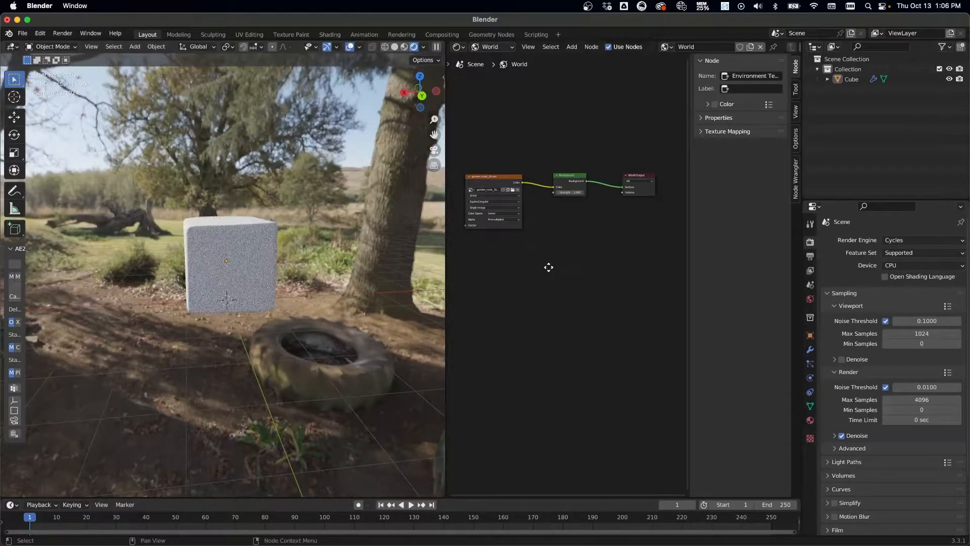
# Step: Add Texture Coordinate and Mapping nodes to the Environment Texture node with Node Wrangler
pyautogui.moveTo(549, 267); pyautogui.dragTo(611, 278, button='middle')
pyautogui.click(560, 187)
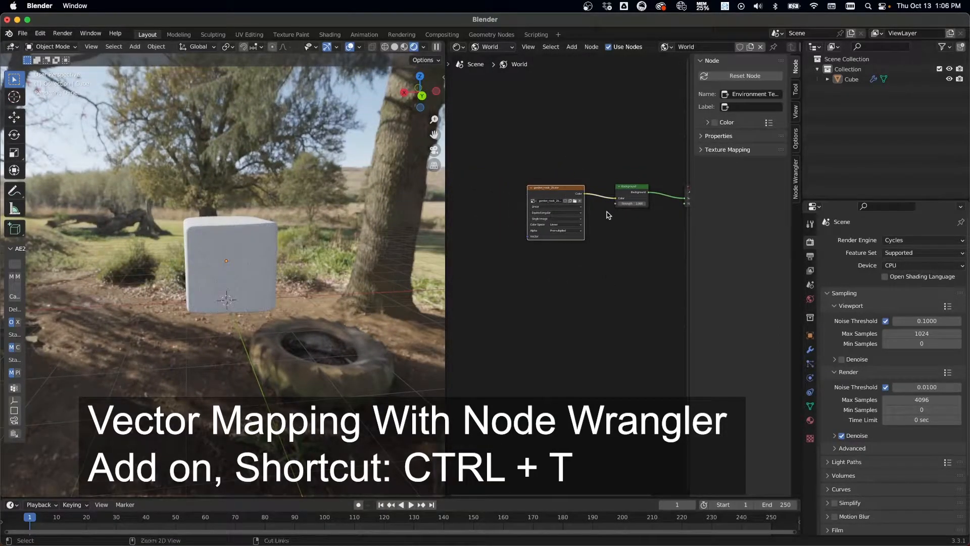
pyautogui.hotkey('ctrl', 't')
pyautogui.moveTo(560, 315); pyautogui.dragTo(602, 333, button='middle')
pyautogui.scroll(3, 566, 320)
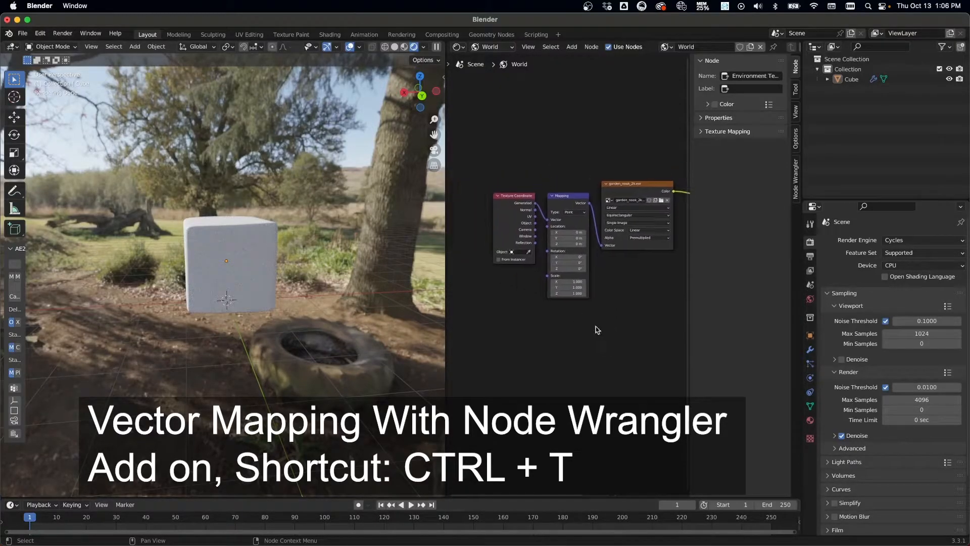
# Step: Rotate the environment about Z in the Mapping node so the garden house and lawn sit behind the cube
pyautogui.moveTo(570, 270); pyautogui.dragTo(627, 271)
pyautogui.moveTo(569, 268)
pyautogui.mouseDown()
pyautogui.moveTo(614, 269)
pyautogui.moveTo(587, 268)
pyautogui.mouseUp()
pyautogui.moveTo(376, 308)
pyautogui.mouseDown(button='middle')
pyautogui.moveTo(354, 297)
pyautogui.moveTo(334, 303)
pyautogui.moveTo(358, 316)
pyautogui.mouseUp(button='middle')
# Step: Return to the cube's object material, widen the node editor, and set the Principled BSDF roughness to about 0.045 and transmission to 1.000
pyautogui.click(238, 246)
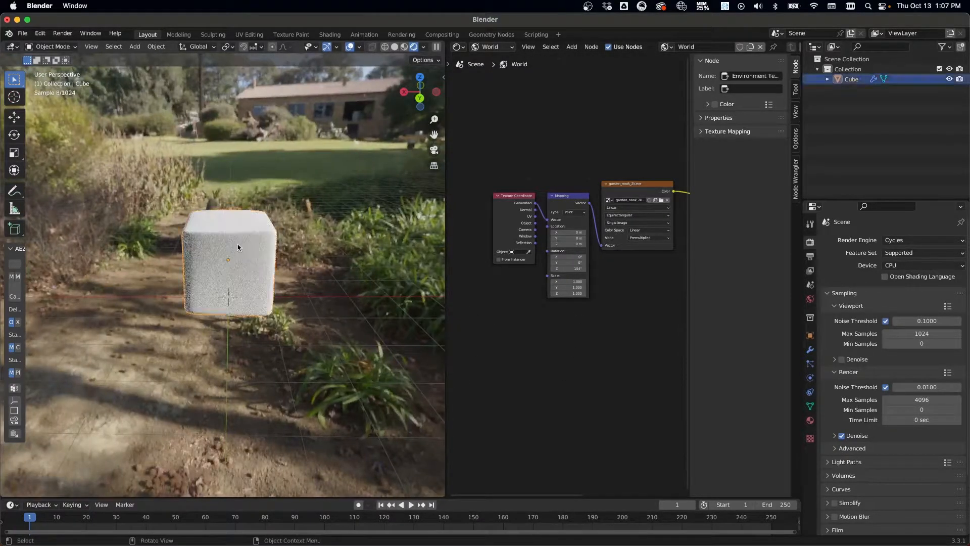
pyautogui.click(505, 50)
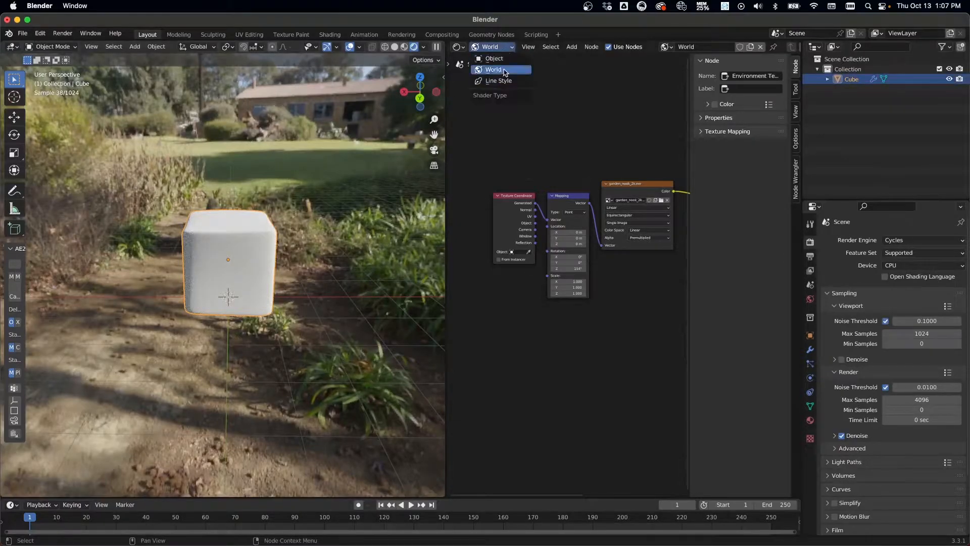
pyautogui.click(488, 58)
pyautogui.moveTo(644, 199); pyautogui.dragTo(483, 160, button='middle')
pyautogui.moveTo(447, 221); pyautogui.dragTo(341, 221)
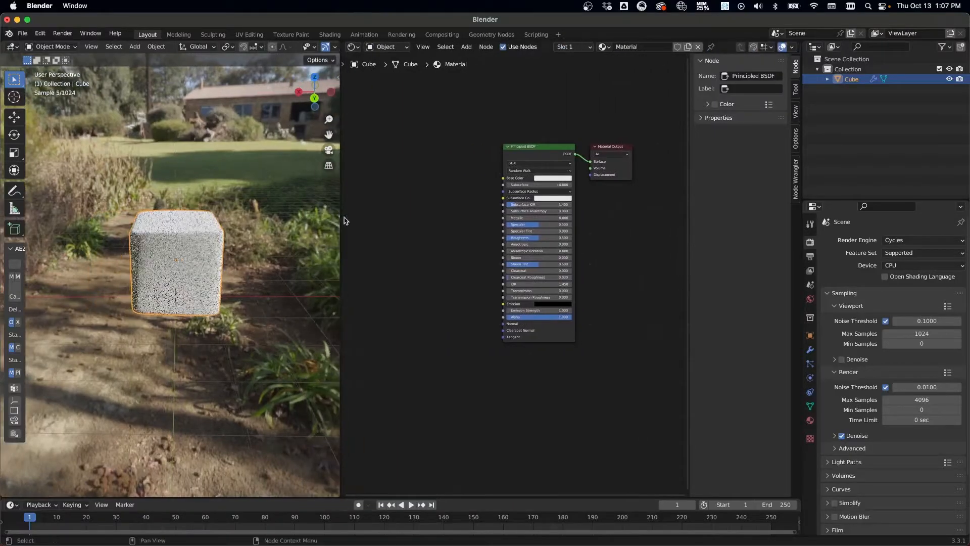
pyautogui.moveTo(539, 237); pyautogui.dragTo(509, 238)
pyautogui.moveTo(511, 291); pyautogui.dragTo(572, 291)
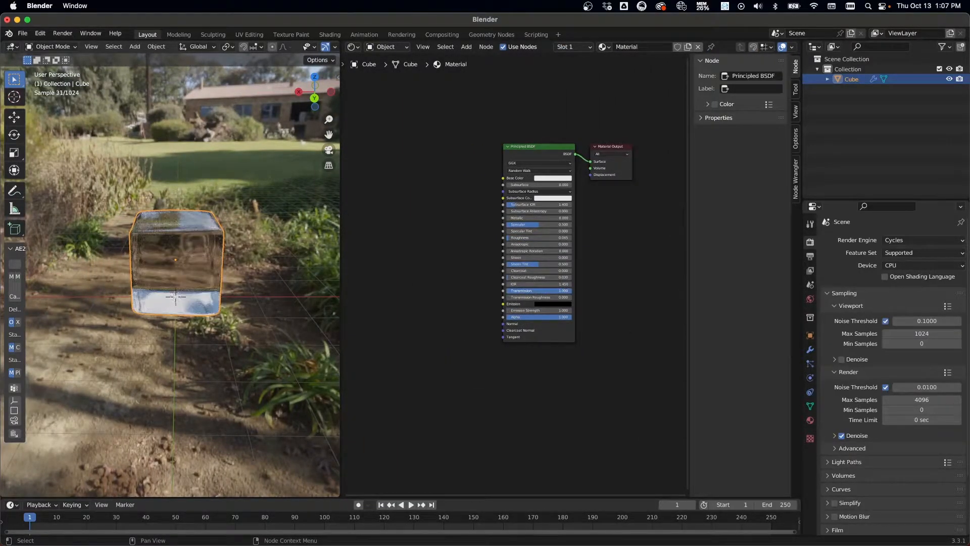
# Step: Add a Noise Texture node in front of the Principled BSDF in the cube's material
pyautogui.moveTo(484, 354); pyautogui.dragTo(527, 347, button='middle')
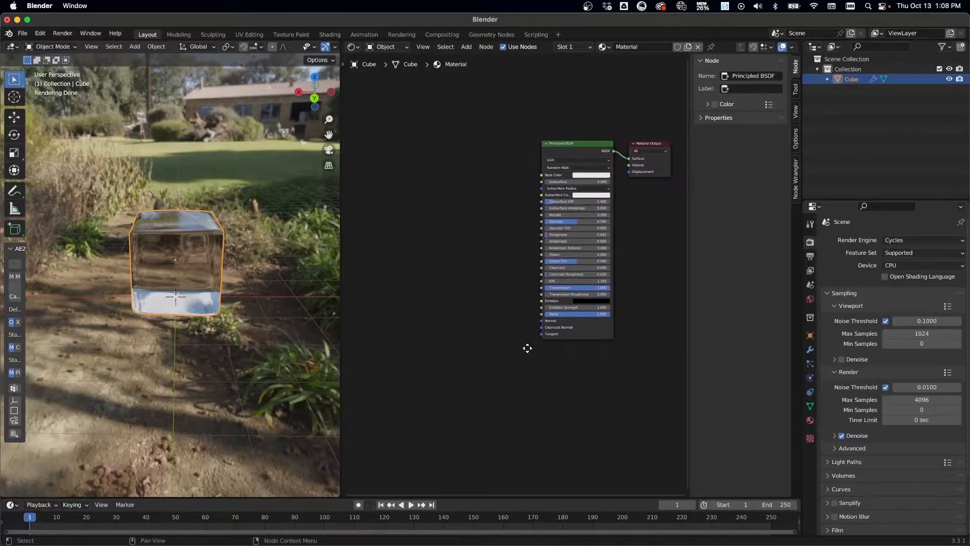
pyautogui.moveTo(432, 345); pyautogui.dragTo(440, 344, button='middle')
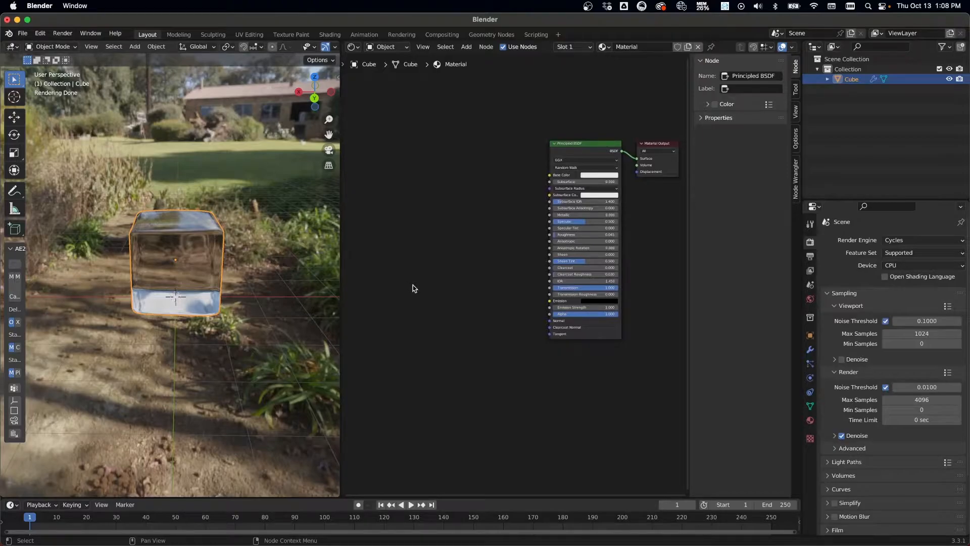
pyautogui.hotkey('shift', 'a')
pyautogui.write('no')
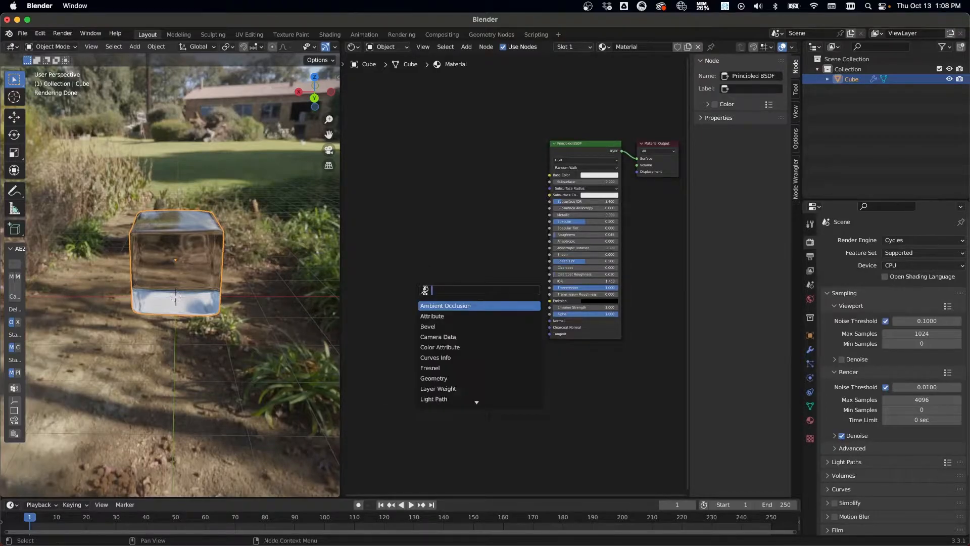
pyautogui.write('is')
pyautogui.press('Down')
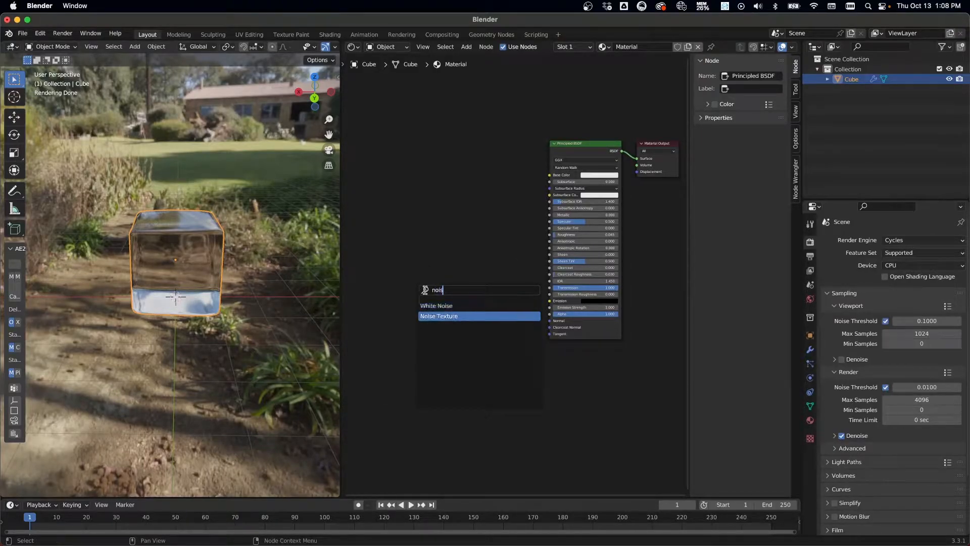
pyautogui.press('Return')
pyautogui.click(450, 185)
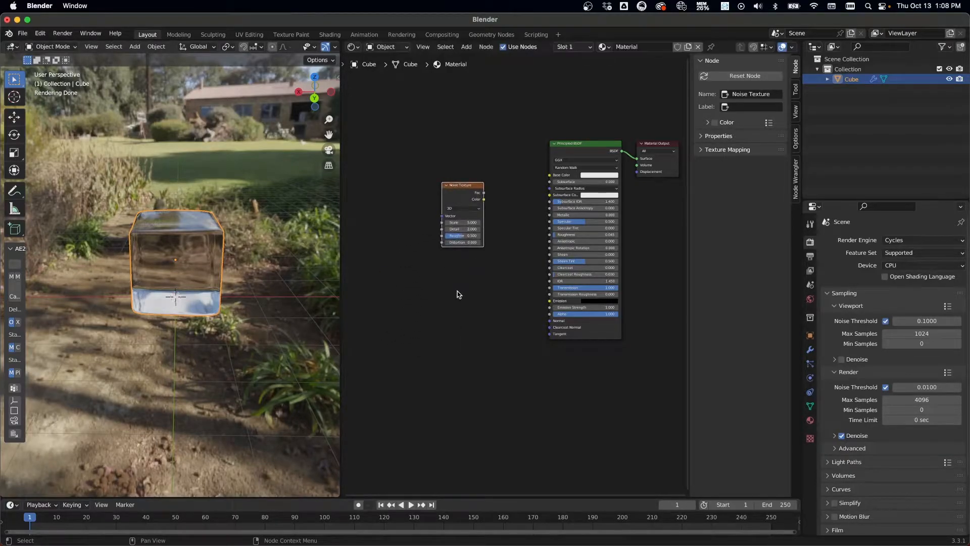
# Step: Move the Noise Texture node farther from the Principled BSDF and link its Color output to Base Color
pyautogui.hotkey('shift', 'a')
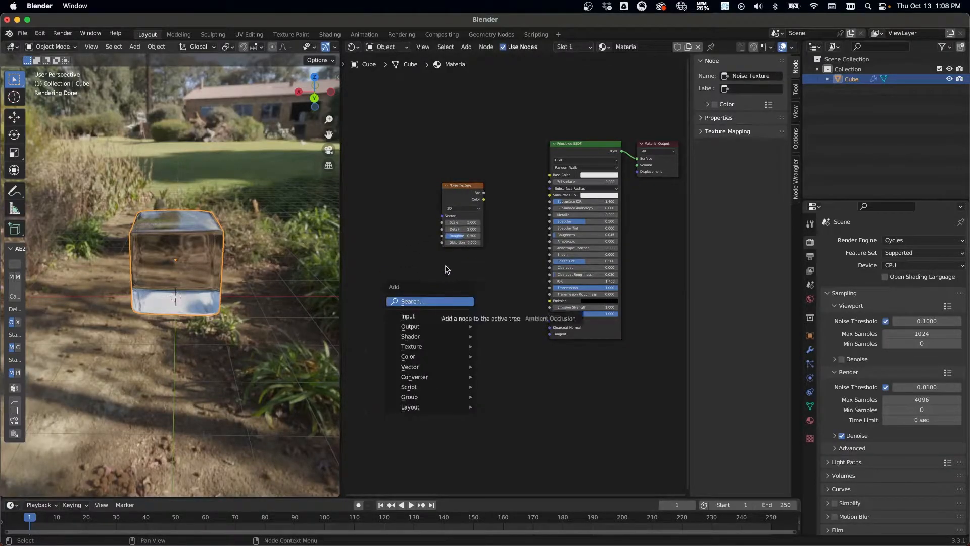
pyautogui.moveTo(474, 193); pyautogui.dragTo(450, 191)
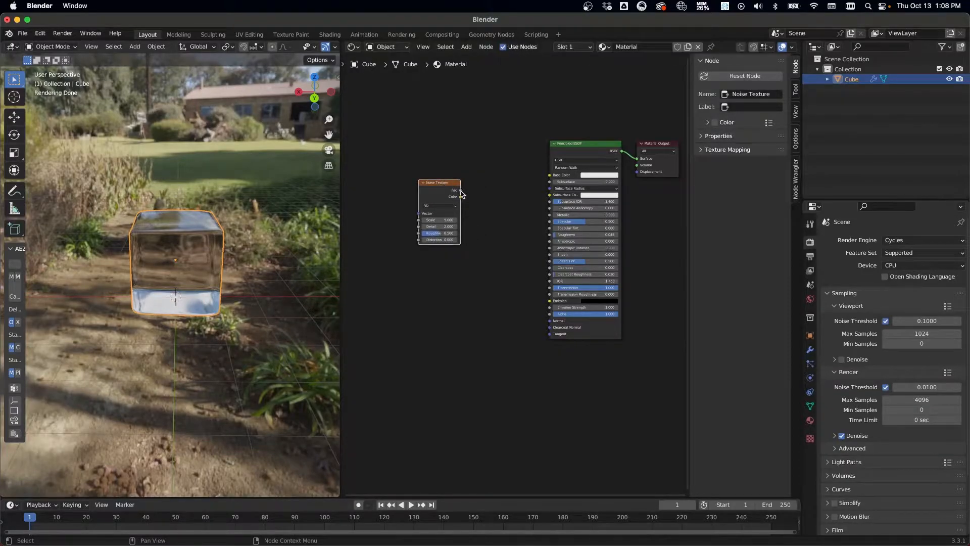
pyautogui.moveTo(461, 197); pyautogui.dragTo(550, 175)
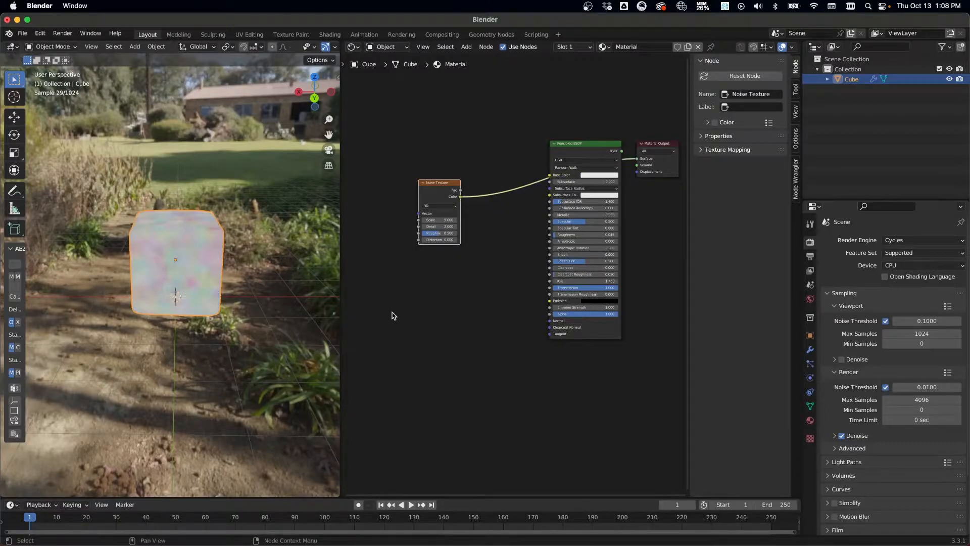
# Step: Set the Noise Texture's detail to 14
pyautogui.click(438, 227)
pyautogui.write('14')
pyautogui.press('Return')
pyautogui.moveTo(447, 186); pyautogui.dragTo(448, 188)
# Step: Try Noise Texture scales of 2 and 3, and settle on a scale of 2.5
pyautogui.click(447, 222)
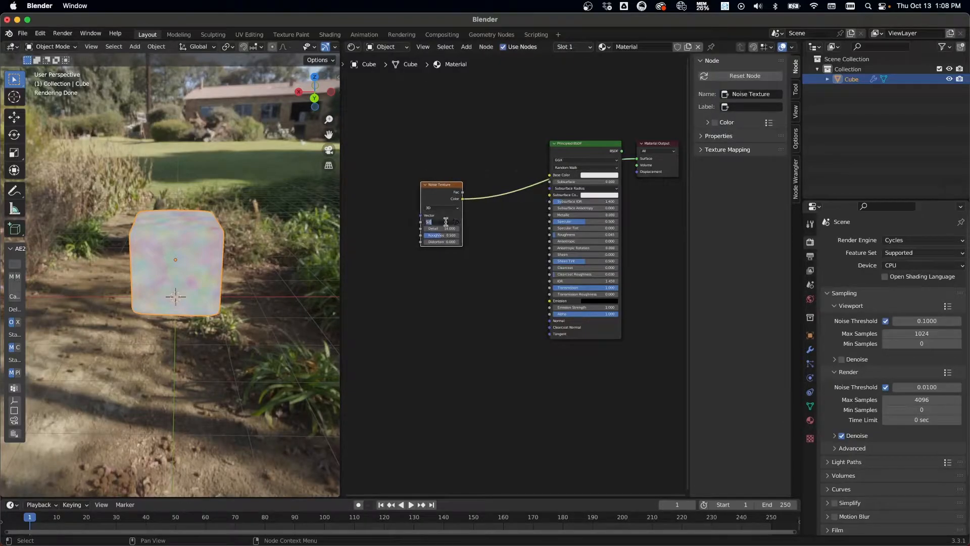
pyautogui.write('2')
pyautogui.press('Return')
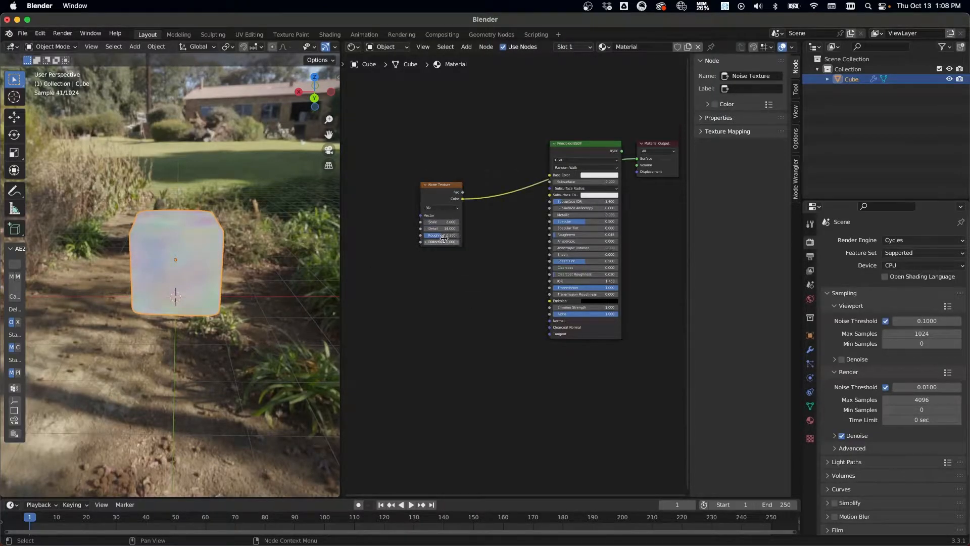
pyautogui.click(447, 221)
pyautogui.write('3')
pyautogui.press('Return')
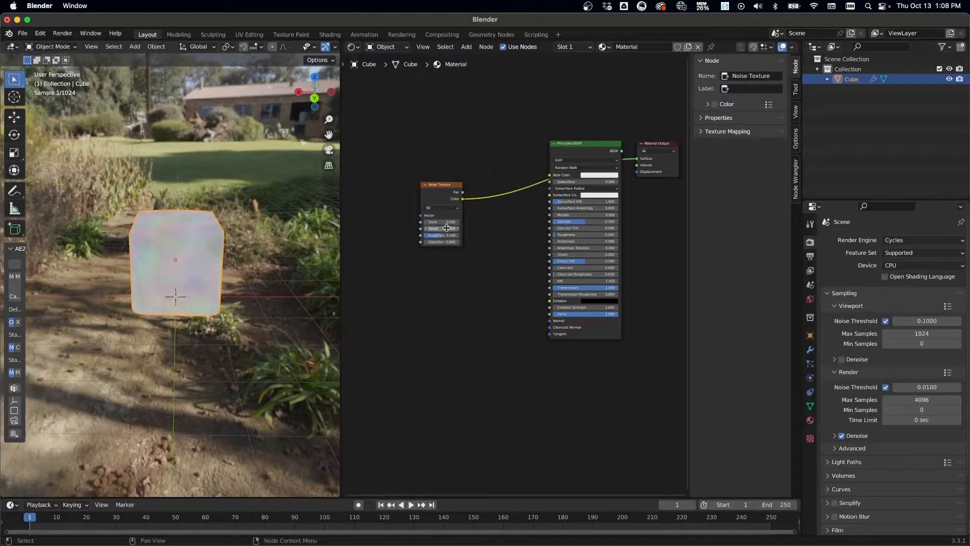
pyautogui.click(446, 222)
pyautogui.write('2.5')
pyautogui.press('Return')
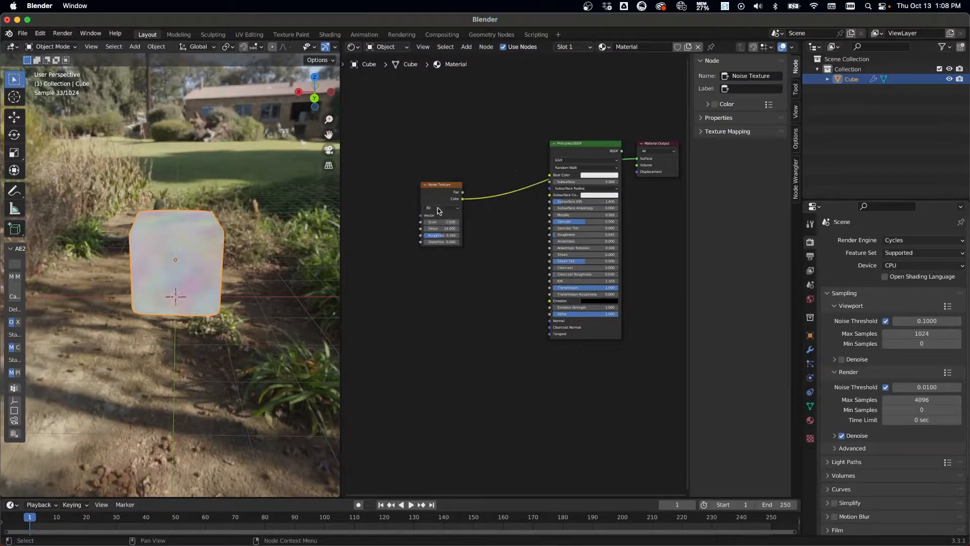
pyautogui.moveTo(435, 193); pyautogui.dragTo(431, 189)
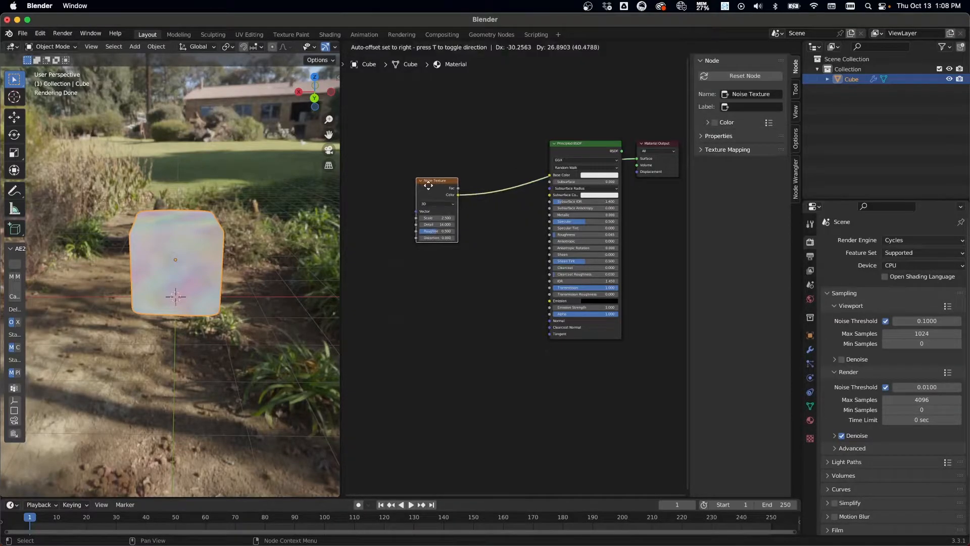
# Step: Link the Noise Texture's Fac output to the Principled BSDF's Roughness, cut its Base Color link, and move the texture node farther away
pyautogui.moveTo(174, 292)
pyautogui.mouseDown(button='middle')
pyautogui.moveTo(182, 288)
pyautogui.moveTo(160, 284)
pyautogui.moveTo(167, 290)
pyautogui.mouseUp(button='middle')
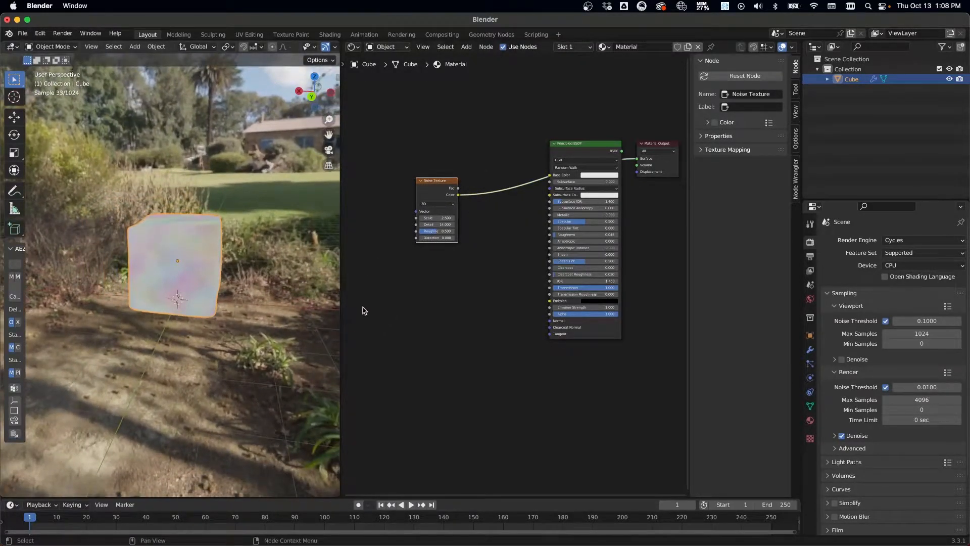
pyautogui.scroll(4, 201, 259)
pyautogui.scroll(-2, 206, 265)
pyautogui.moveTo(430, 186); pyautogui.dragTo(429, 186)
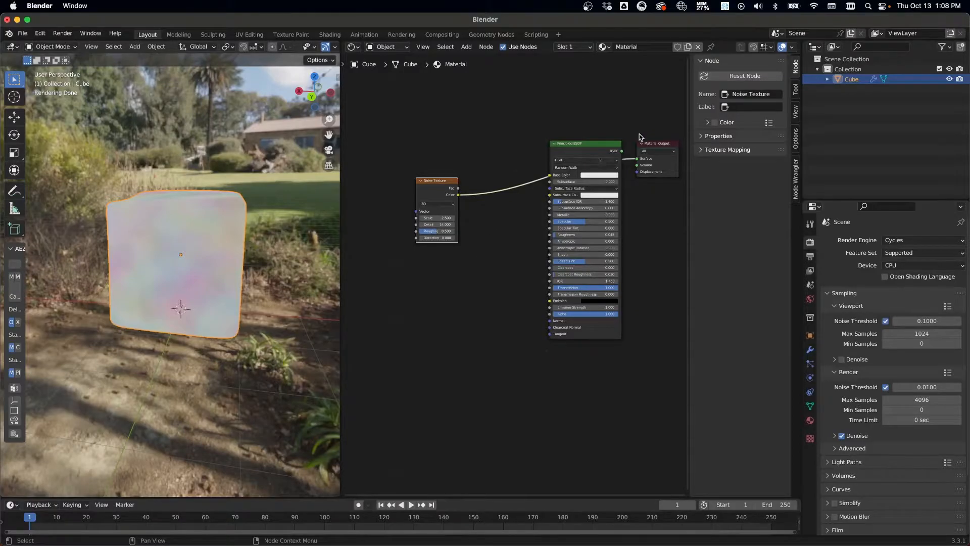
pyautogui.moveTo(429, 187); pyautogui.dragTo(428, 185)
pyautogui.moveTo(458, 192); pyautogui.dragTo(550, 235)
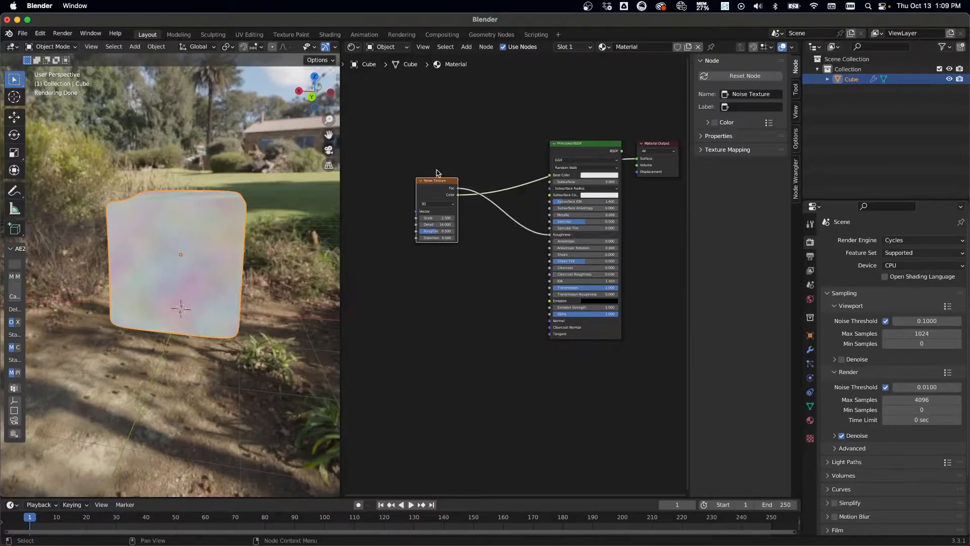
pyautogui.click(622, 151)
pyautogui.keyDown('ctrl'); pyautogui.moveTo(506, 178); pyautogui.dragTo(505, 197, button='right'); pyautogui.keyUp('ctrl')
pyautogui.moveTo(433, 192); pyautogui.dragTo(396, 196)
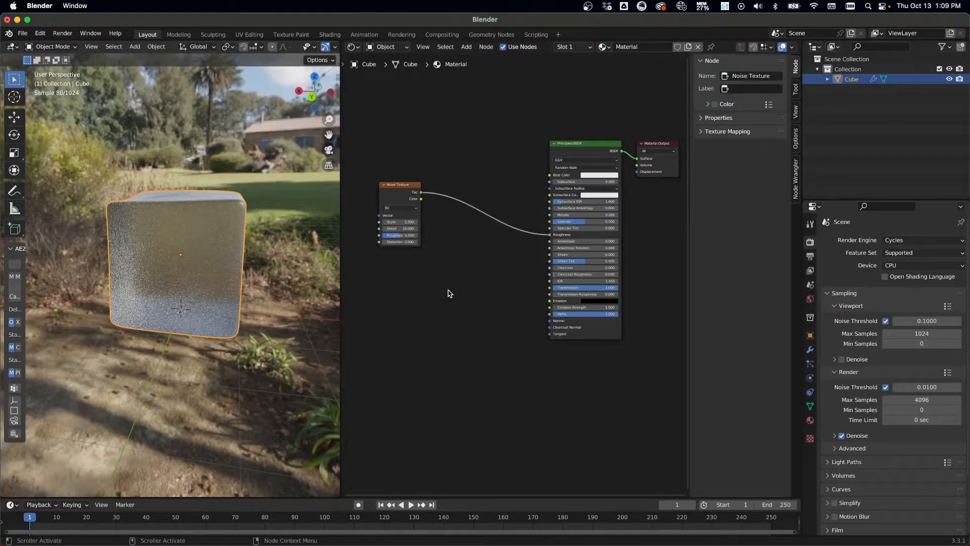
# Step: Insert a ColorRamp node between the Noise Texture's Fac output and the Principled BSDF's Roughness input
pyautogui.hotkey('shift', 'a')
pyautogui.click(449, 290)
pyautogui.write('color ramp')
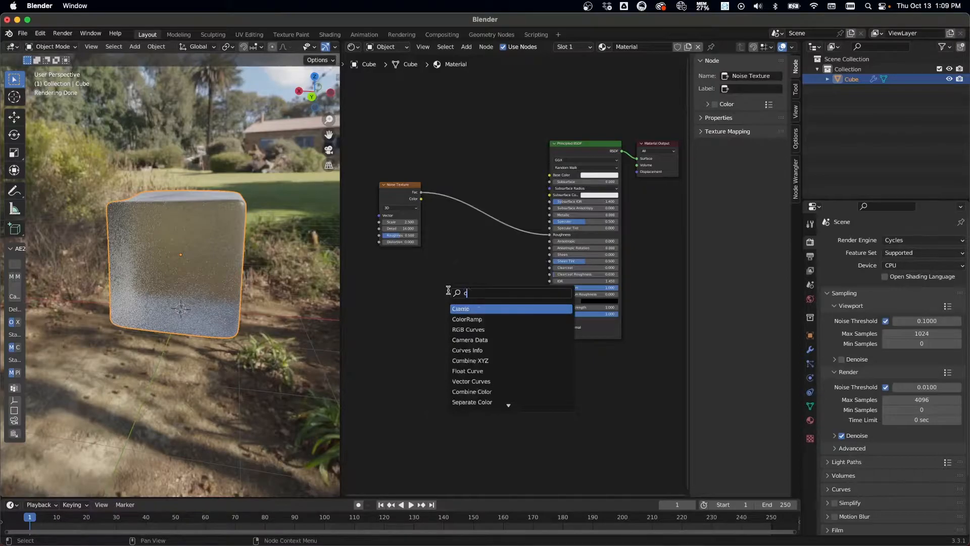
pyautogui.press('Return')
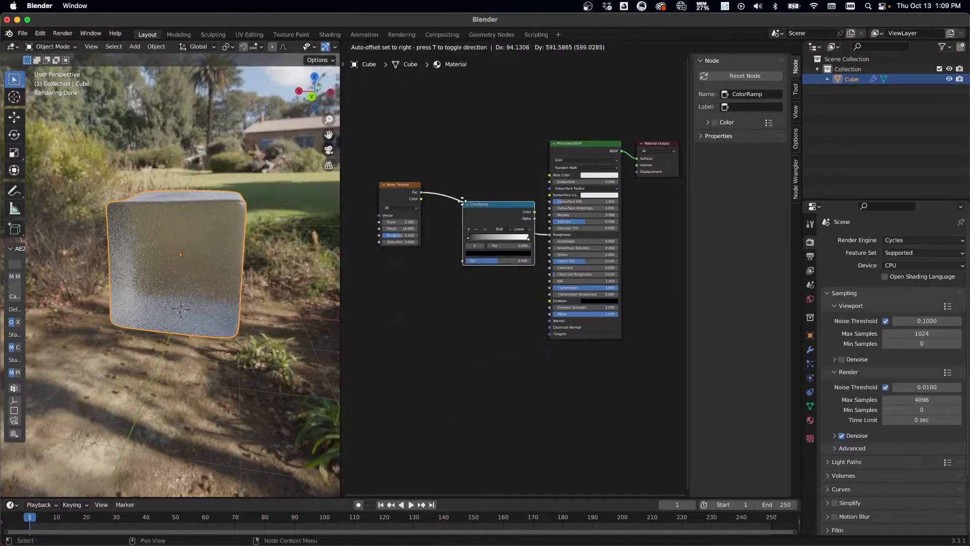
pyautogui.click(450, 190)
pyautogui.moveTo(395, 198); pyautogui.dragTo(385, 197)
pyautogui.moveTo(416, 275); pyautogui.dragTo(445, 274, button='middle')
pyautogui.click(489, 286)
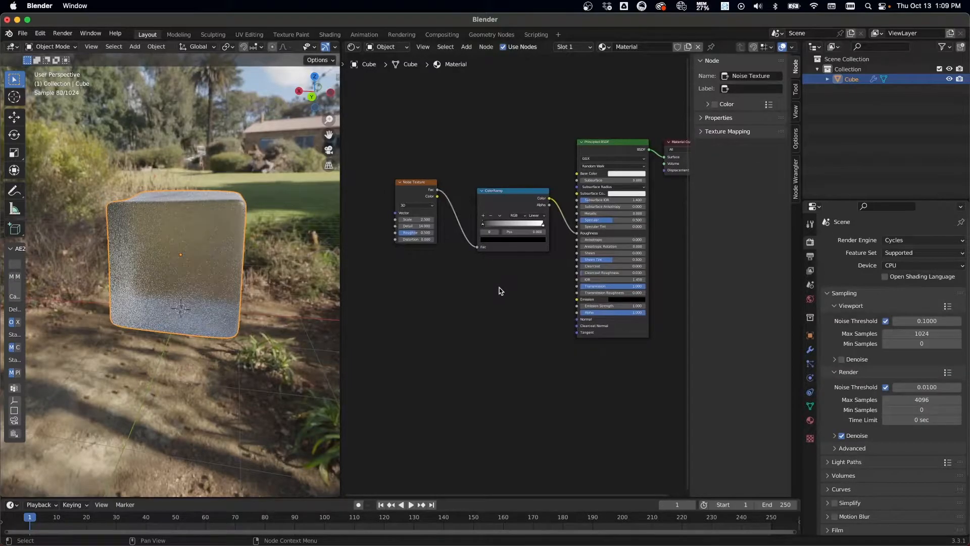
# Step: Add Texture Coordinate and Mapping nodes before the Noise Texture, feeding the Mapping vector from the Object output
pyautogui.click(425, 193)
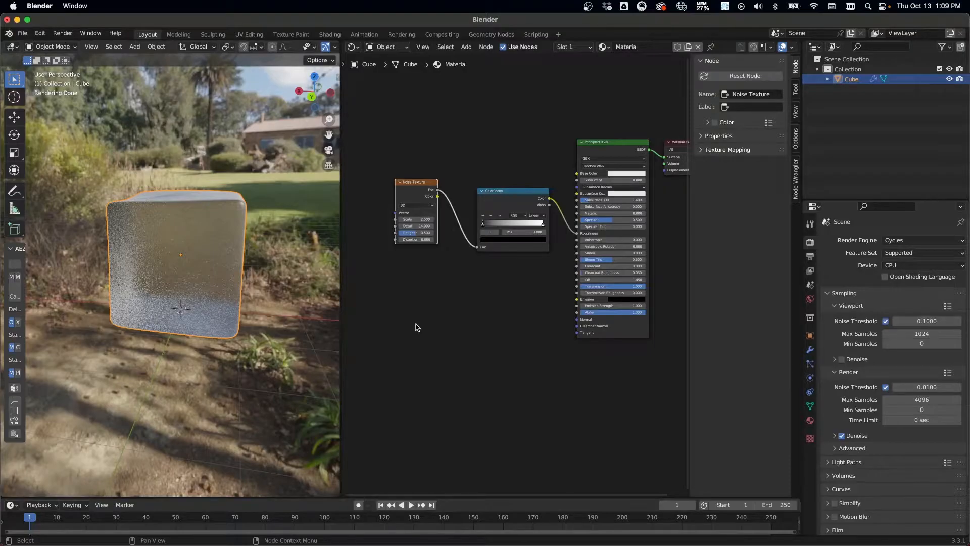
pyautogui.moveTo(416, 325); pyautogui.dragTo(509, 339, button='middle')
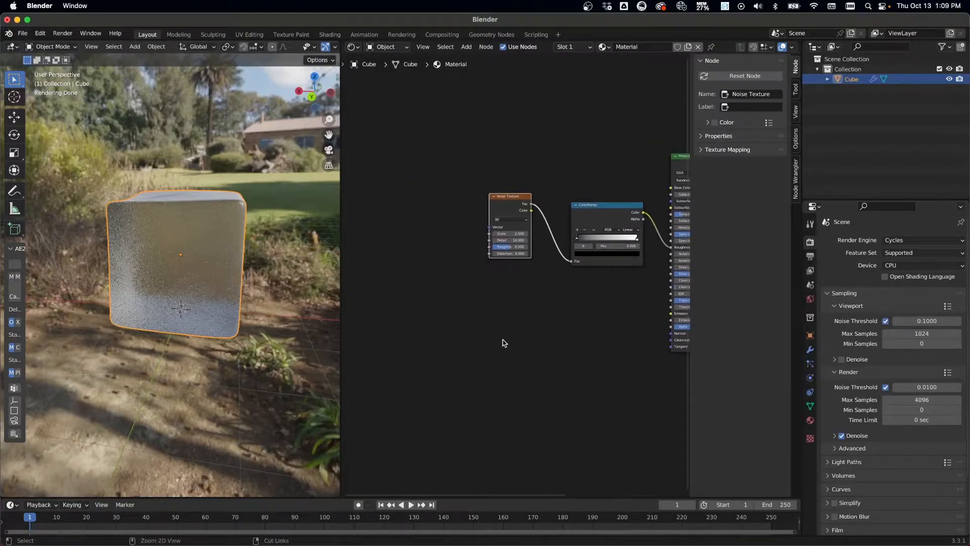
pyautogui.hotkey('ctrl', 't')
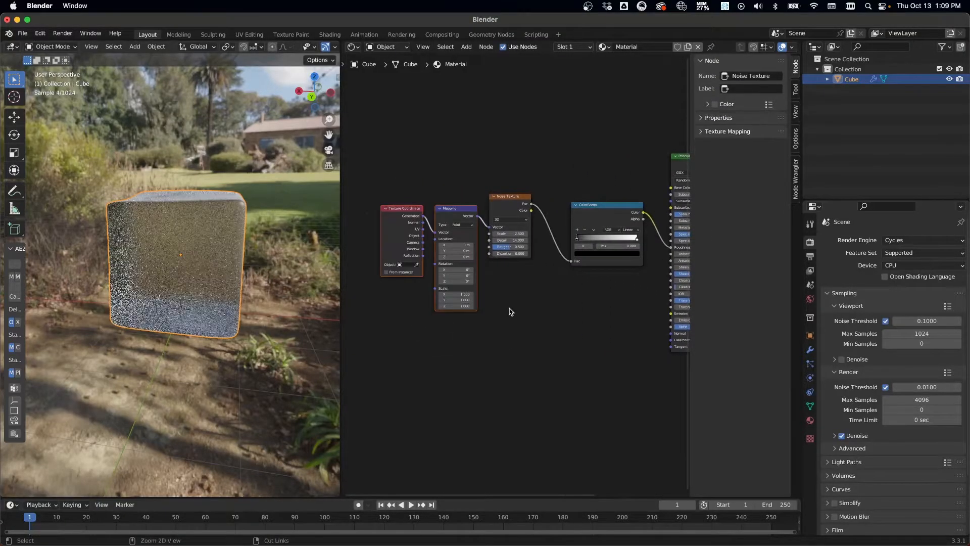
pyautogui.moveTo(512, 337); pyautogui.dragTo(518, 336, button='middle')
pyautogui.moveTo(430, 235); pyautogui.dragTo(449, 210)
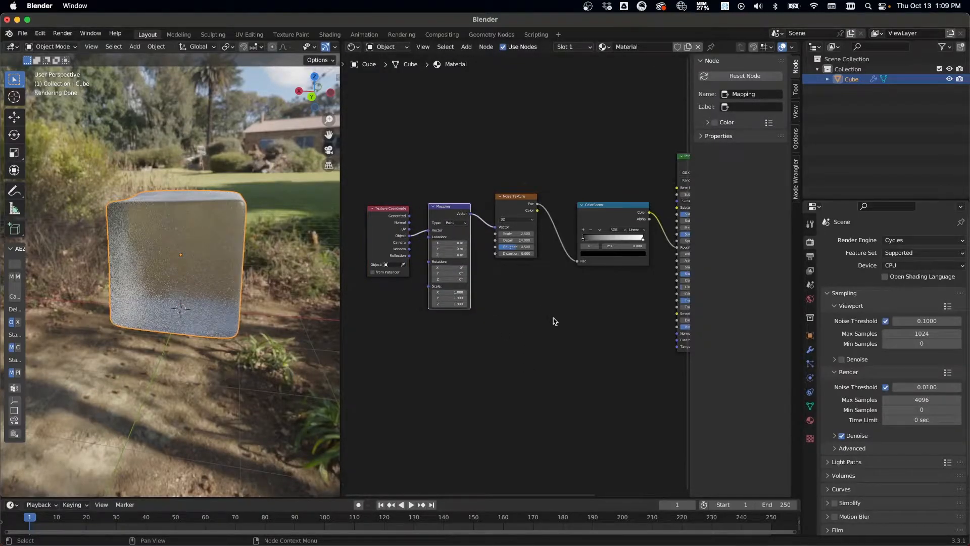
# Step: Tighten the roughness ColorRamp by moving its black stop to about 0.47 and its white stop close behind it
pyautogui.moveTo(551, 287); pyautogui.dragTo(552, 321, button='middle')
pyautogui.moveTo(584, 205); pyautogui.dragTo(575, 201)
pyautogui.click(574, 327)
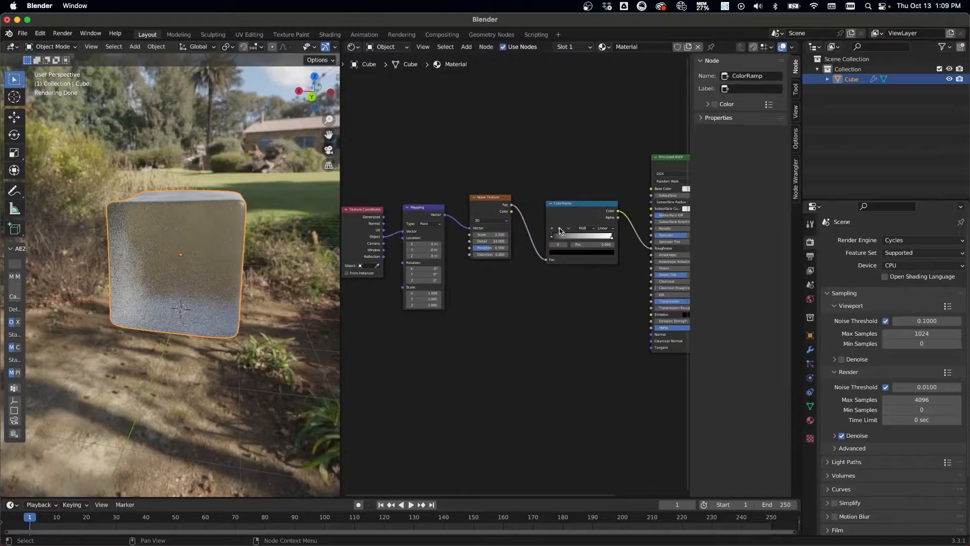
pyautogui.moveTo(552, 239); pyautogui.dragTo(586, 240)
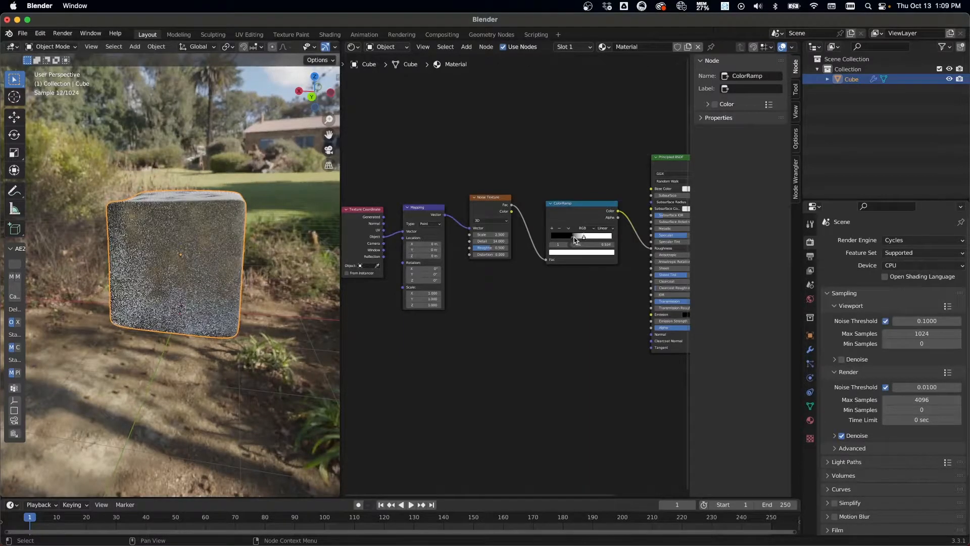
pyautogui.moveTo(574, 239); pyautogui.dragTo(589, 240)
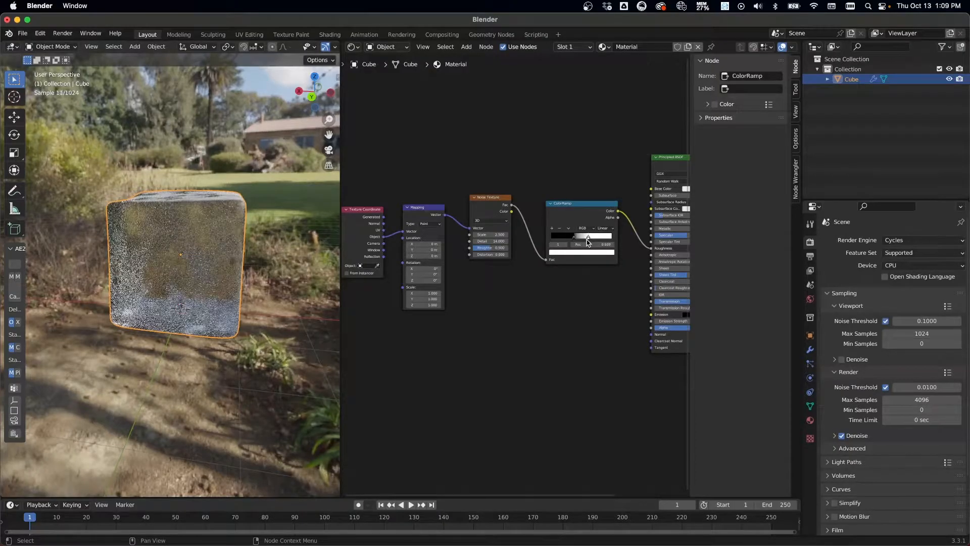
pyautogui.moveTo(589, 238)
pyautogui.mouseDown()
pyautogui.moveTo(600, 238)
pyautogui.moveTo(576, 239)
pyautogui.moveTo(587, 244)
pyautogui.mouseUp()
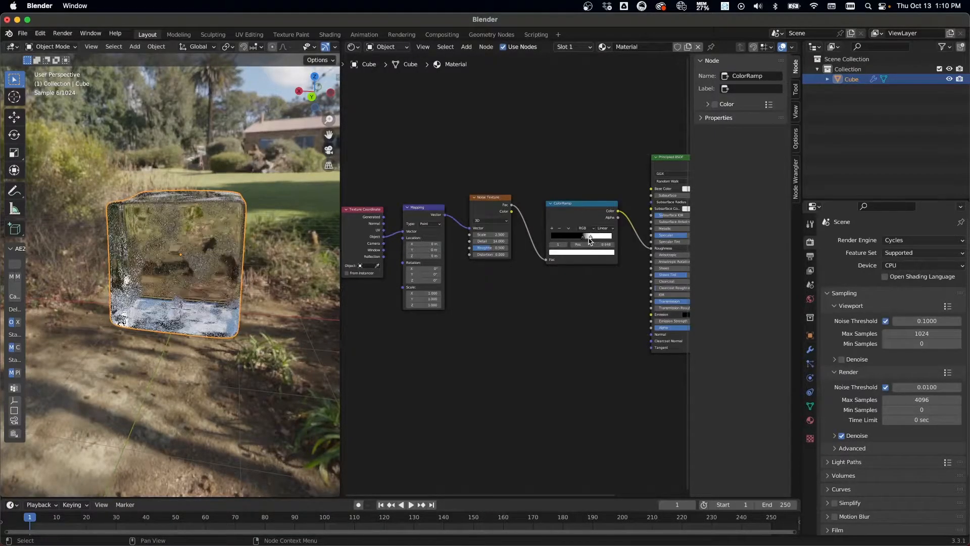
pyautogui.click(587, 237)
pyautogui.moveTo(588, 237); pyautogui.dragTo(581, 237)
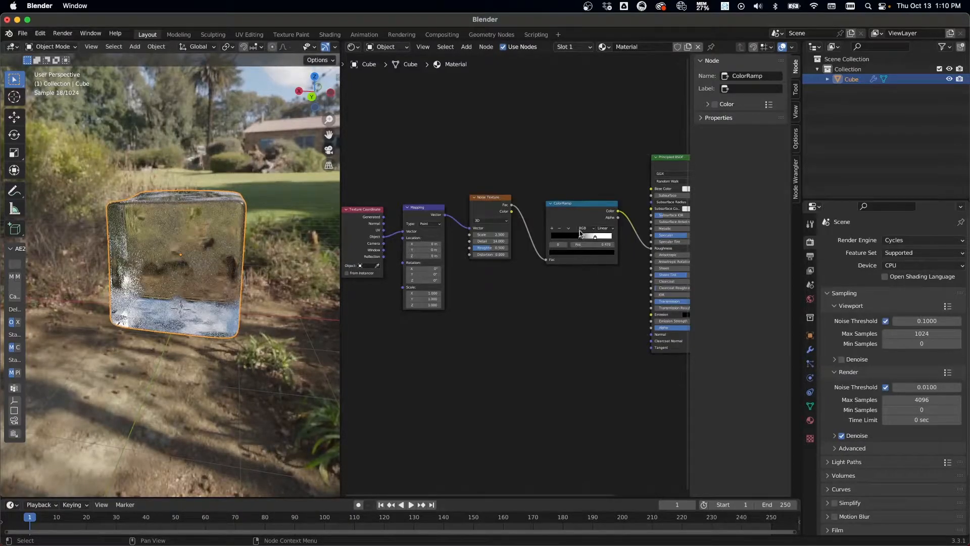
# Step: Deselect the cube and move the Texture Coordinate, Mapping and Noise Texture nodes together away from the ColorRamp
pyautogui.moveTo(173, 331); pyautogui.dragTo(182, 299, button='middle')
pyautogui.hotkey('alt', 'a')
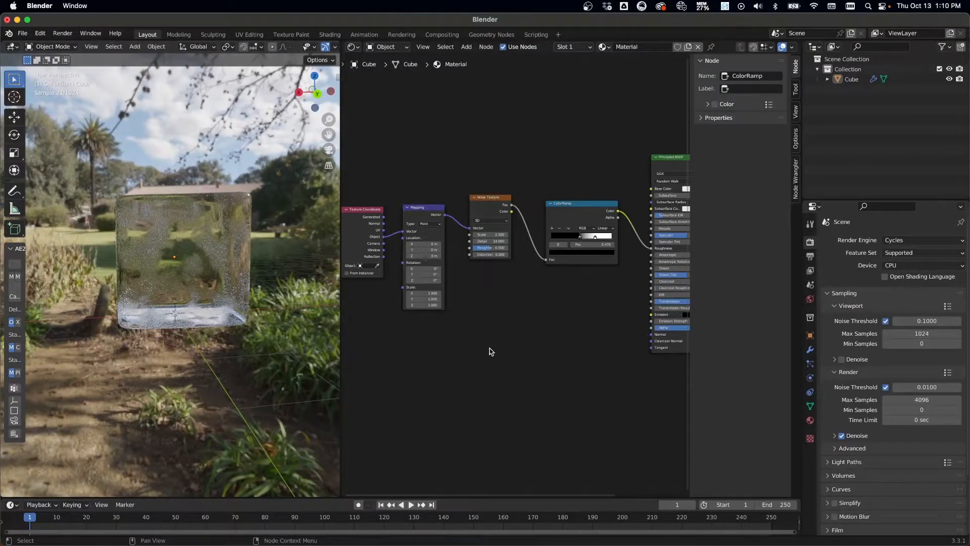
pyautogui.moveTo(510, 332); pyautogui.dragTo(514, 331, button='middle')
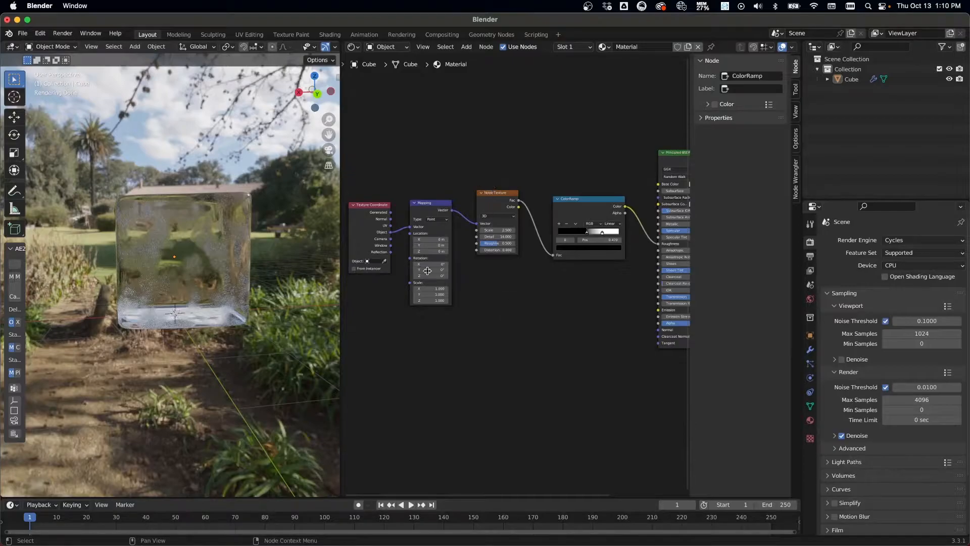
pyautogui.moveTo(416, 320); pyautogui.dragTo(453, 314, button='middle')
pyautogui.moveTo(536, 166); pyautogui.dragTo(320, 318)
pyautogui.moveTo(524, 193); pyautogui.dragTo(464, 183)
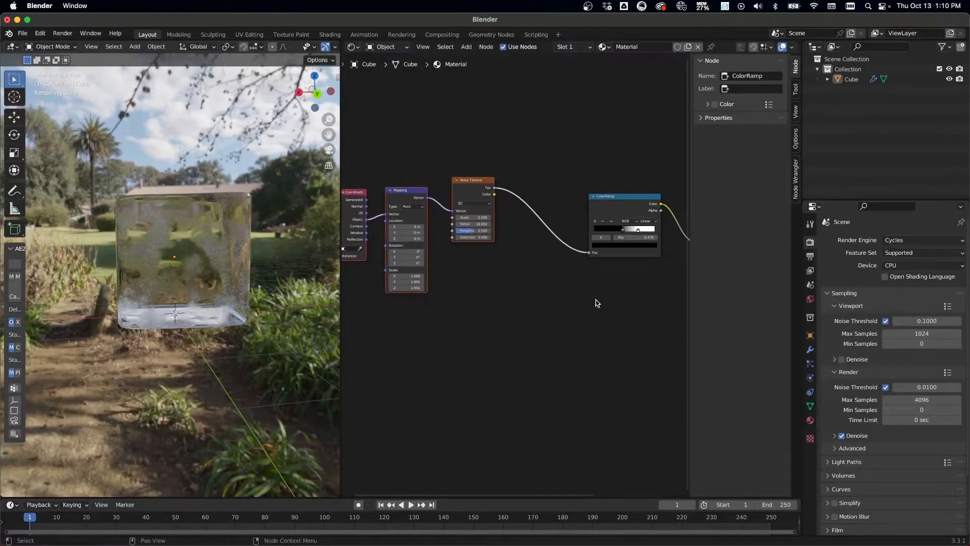
# Step: Add a second ColorRamp below the first one and feed its Fac input from the Noise Texture's Fac output
pyautogui.hotkey('shift', 'a')
pyautogui.click(516, 348)
pyautogui.write('color ramp')
pyautogui.press('Return')
pyautogui.click(575, 281)
pyautogui.moveTo(495, 188); pyautogui.dragTo(577, 338)
pyautogui.moveTo(610, 281); pyautogui.dragTo(560, 274)
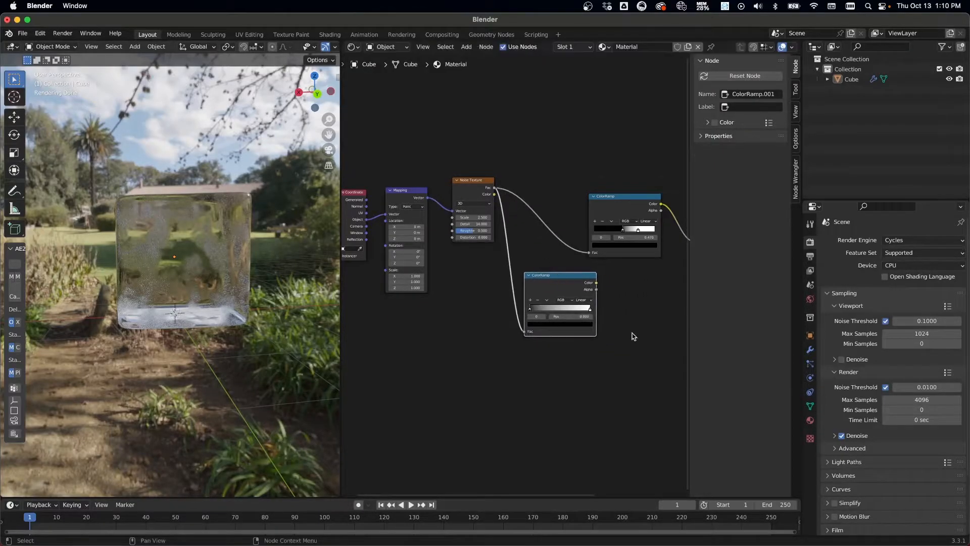
# Step: Add a Bump node, link the second ColorRamp's Color to its Height, and connect its Normal output to the Principled BSDF's Normal
pyautogui.moveTo(628, 334); pyautogui.dragTo(535, 301, button='middle')
pyautogui.hotkey('shift', 'a')
pyautogui.click(545, 332)
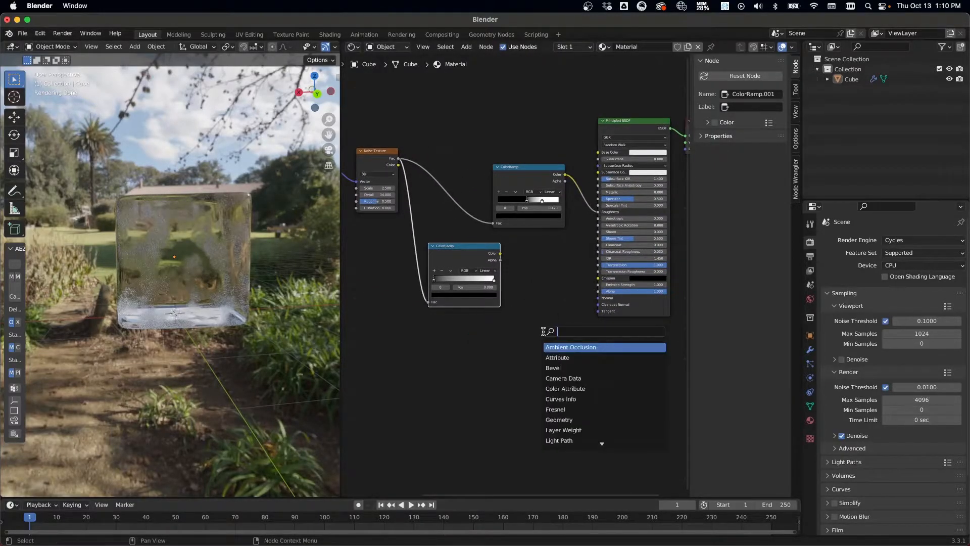
pyautogui.write('bump')
pyautogui.press('Return')
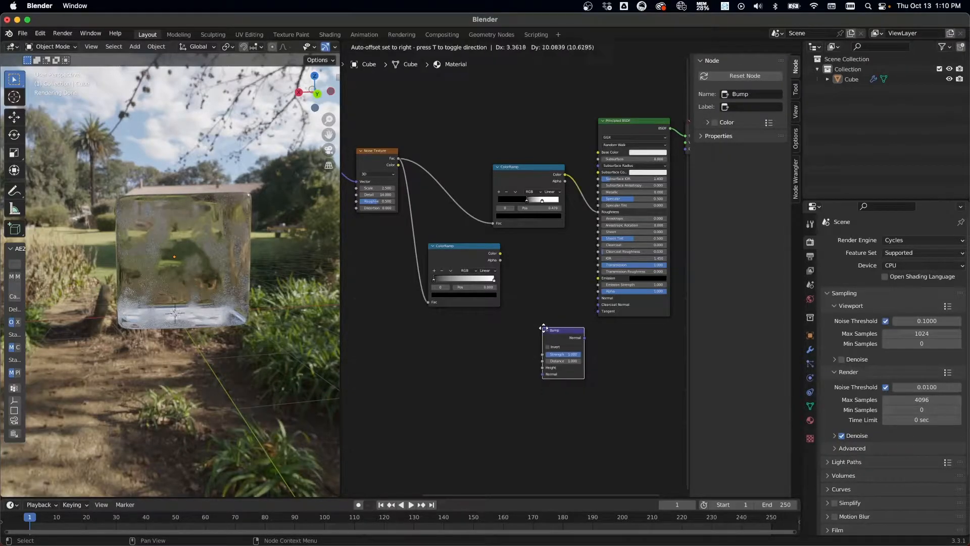
pyautogui.click(530, 269)
pyautogui.moveTo(501, 253); pyautogui.dragTo(529, 310)
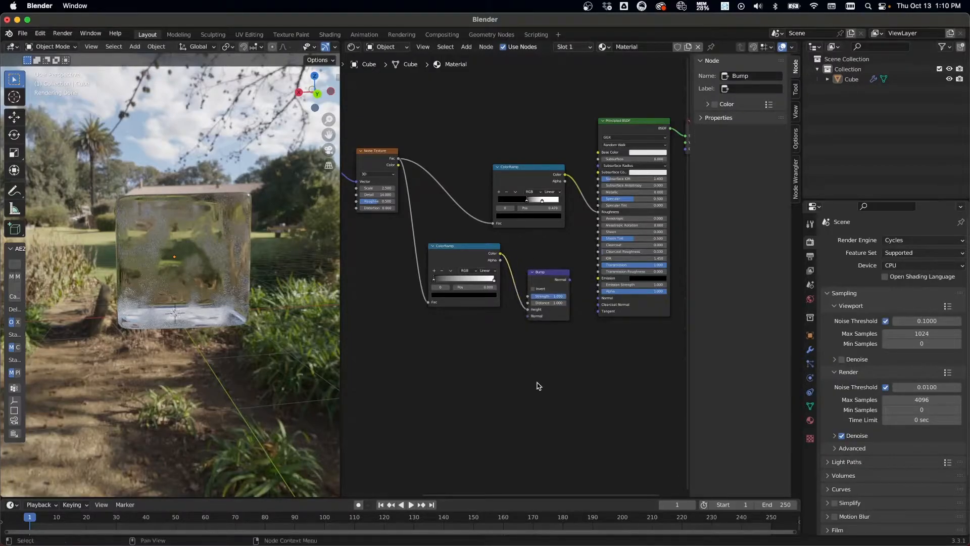
pyautogui.moveTo(468, 252); pyautogui.dragTo(441, 252)
pyautogui.moveTo(543, 275); pyautogui.dragTo(599, 298)
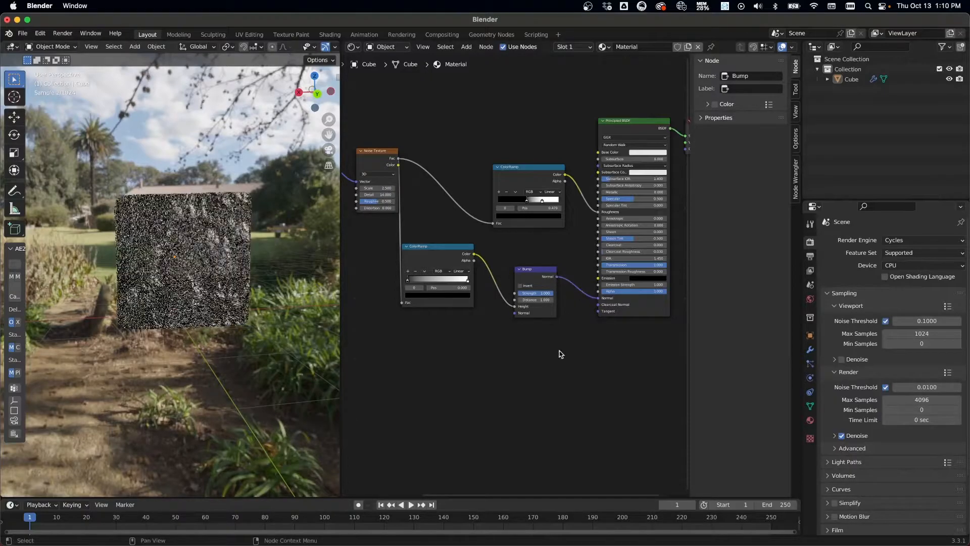
# Step: Move the second ColorRamp's black stop to about 0.47 and its white stop to about 0.9
pyautogui.moveTo(443, 259); pyautogui.dragTo(451, 260)
pyautogui.moveTo(415, 280); pyautogui.dragTo(447, 288)
pyautogui.moveTo(243, 263); pyautogui.dragTo(299, 273, button='middle')
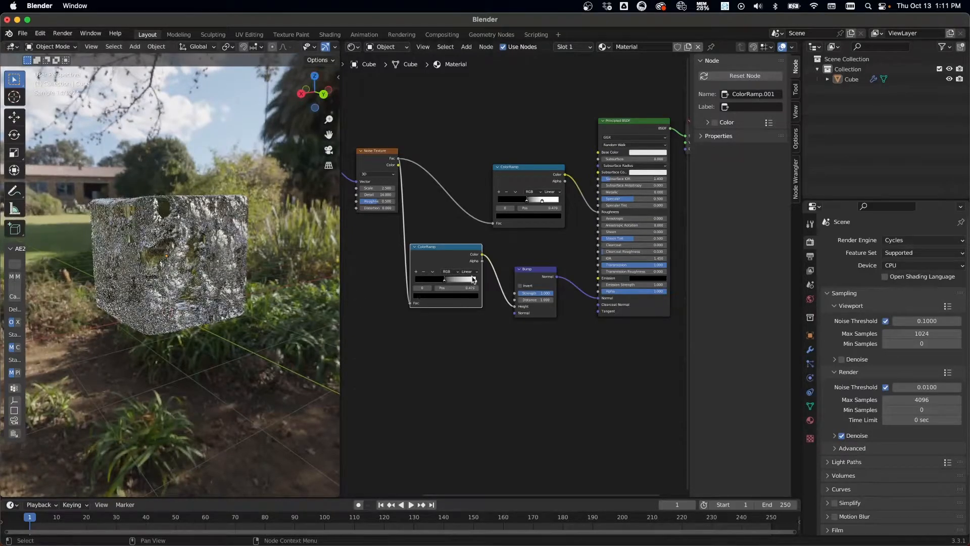
pyautogui.moveTo(476, 285); pyautogui.dragTo(472, 284)
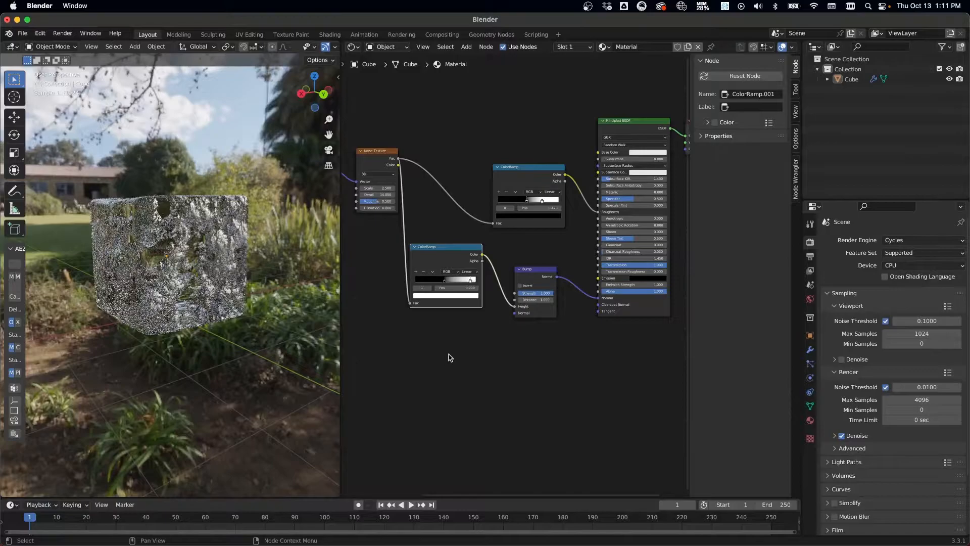
# Step: Set the Bump node's strength to 0.025
pyautogui.click(531, 293)
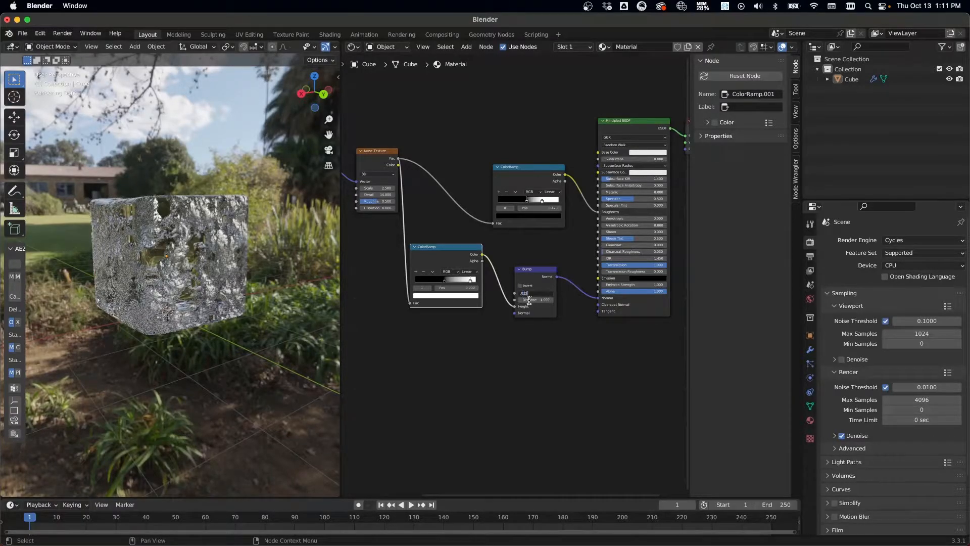
pyautogui.write('.025')
pyautogui.press('Return')
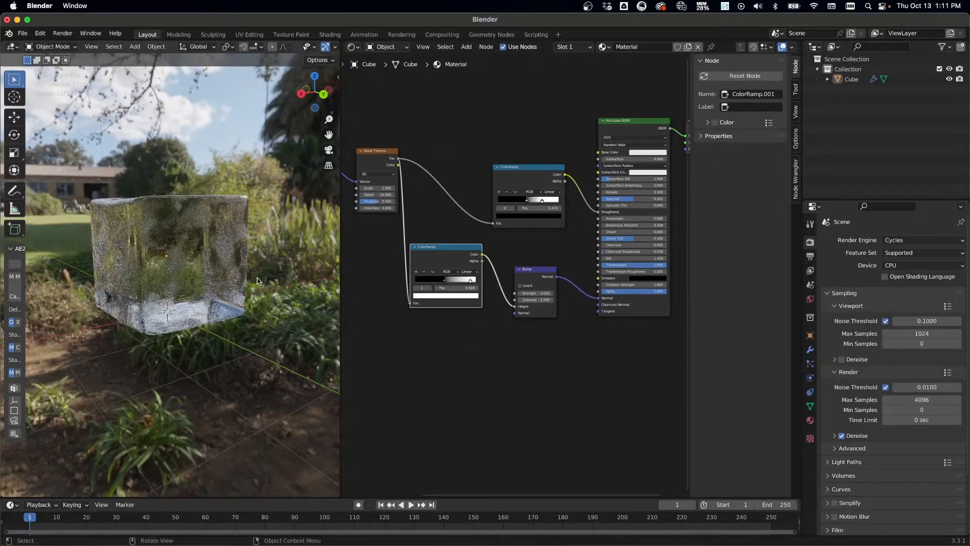
pyautogui.moveTo(257, 281); pyautogui.dragTo(228, 286, button='middle')
# Step: Reposition the Texture Coordinate, Mapping and Noise Texture nodes and move the lower ColorRamp closer to the Bump node
pyautogui.moveTo(438, 249); pyautogui.dragTo(492, 253, button='middle')
pyautogui.moveTo(389, 182); pyautogui.dragTo(455, 184, button='middle')
pyautogui.scroll(-3, 479, 183)
pyautogui.moveTo(495, 159); pyautogui.dragTo(349, 293)
pyautogui.moveTo(500, 183); pyautogui.dragTo(466, 183)
pyautogui.moveTo(568, 347); pyautogui.dragTo(572, 288, button='middle')
pyautogui.moveTo(498, 165); pyautogui.dragTo(539, 174)
pyautogui.moveTo(581, 244); pyautogui.dragTo(599, 247)
pyautogui.moveTo(623, 308); pyautogui.dragTo(570, 304, button='middle')
pyautogui.scroll(2, 587, 309)
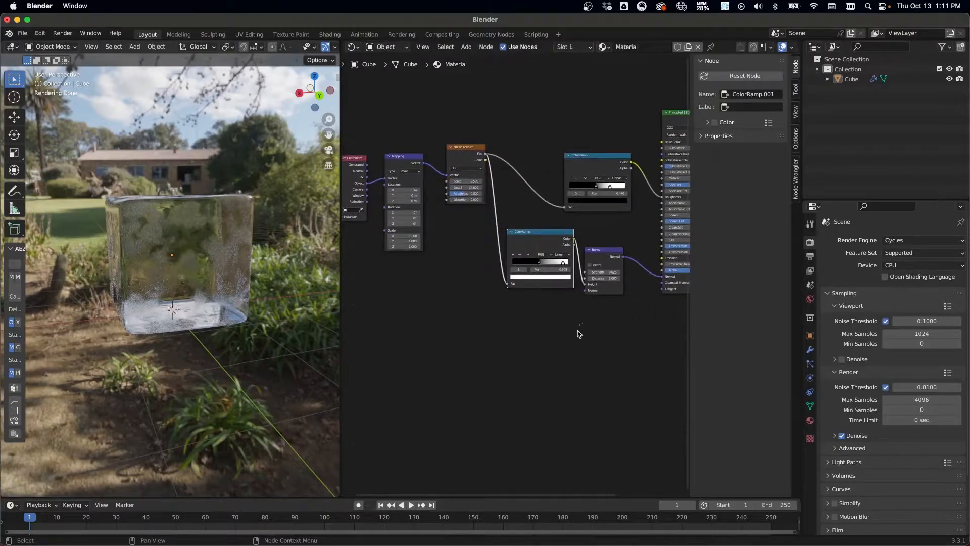
pyautogui.moveTo(575, 323); pyautogui.dragTo(560, 317, button='middle')
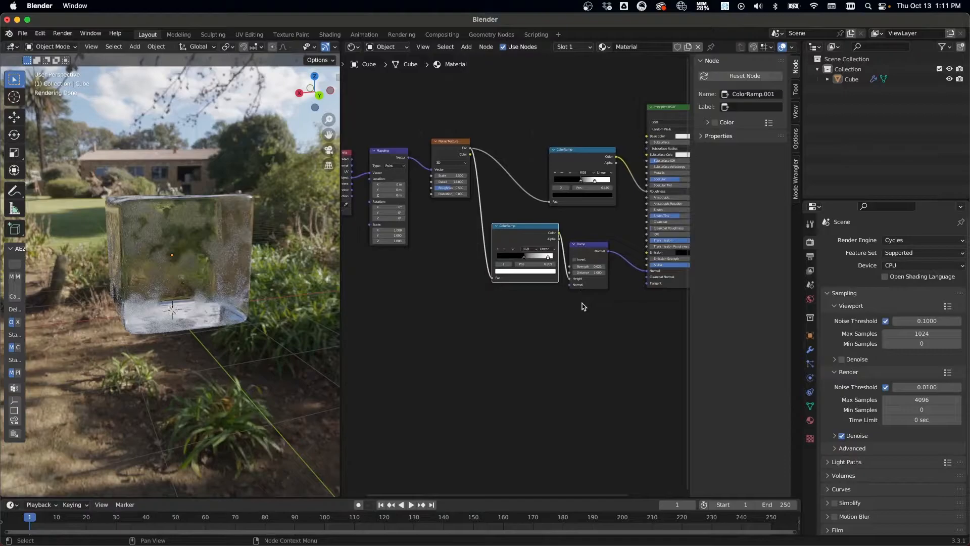
# Step: Duplicate the Bump node and place the copy just below the original
pyautogui.click(590, 249)
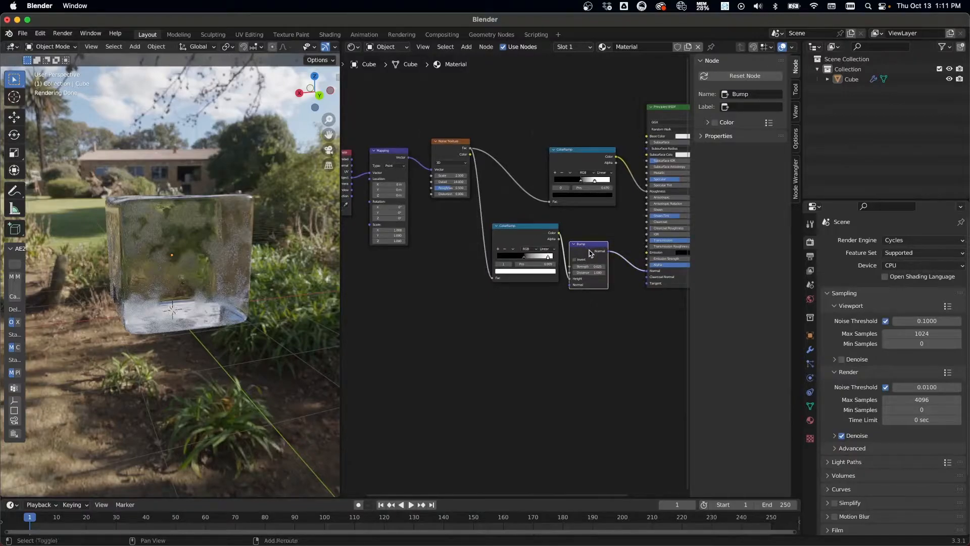
pyautogui.hotkey('shift', 'd')
pyautogui.click(592, 307)
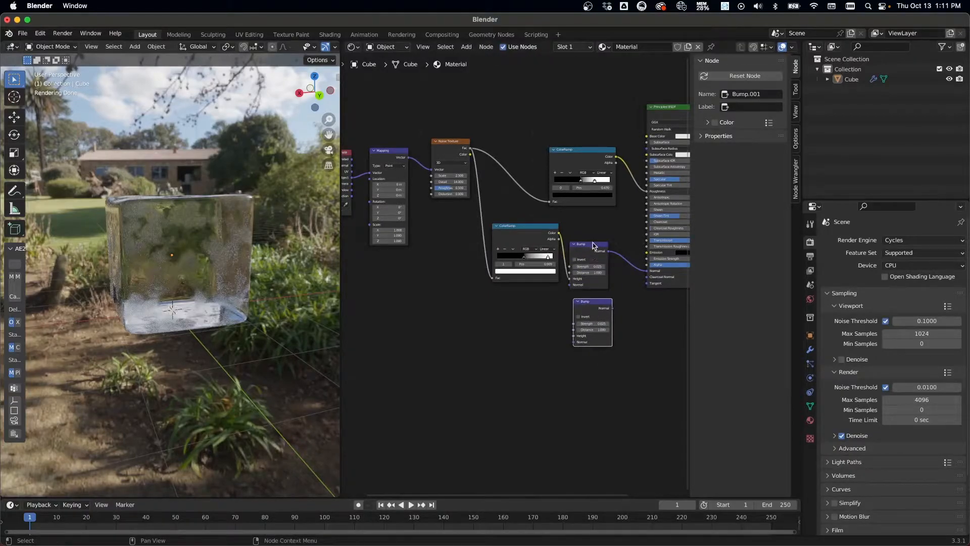
pyautogui.moveTo(595, 310)
pyautogui.mouseDown()
pyautogui.moveTo(575, 308)
pyautogui.moveTo(602, 308)
pyautogui.mouseUp()
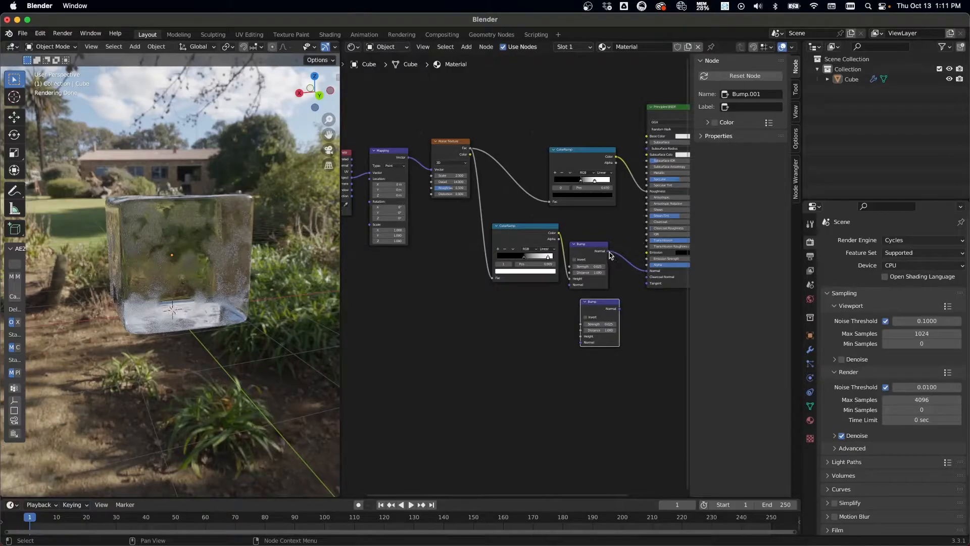
# Step: Link the original Bump's Normal output to the duplicate's Normal input, and connect the duplicate's Normal output to the Principled BSDF's Normal
pyautogui.moveTo(609, 252); pyautogui.dragTo(586, 346)
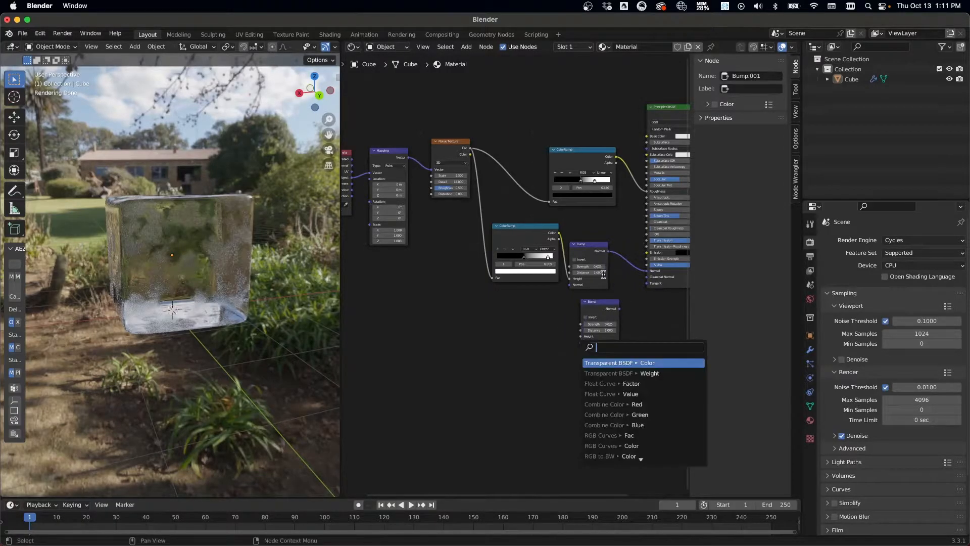
pyautogui.moveTo(609, 252); pyautogui.dragTo(581, 342)
pyautogui.moveTo(620, 309); pyautogui.dragTo(648, 272)
# Step: Shift the lower ColorRamp and the original Bump node together away from the duplicated Bump to make room
pyautogui.moveTo(596, 223); pyautogui.dragTo(486, 294)
pyautogui.moveTo(592, 251); pyautogui.dragTo(560, 251)
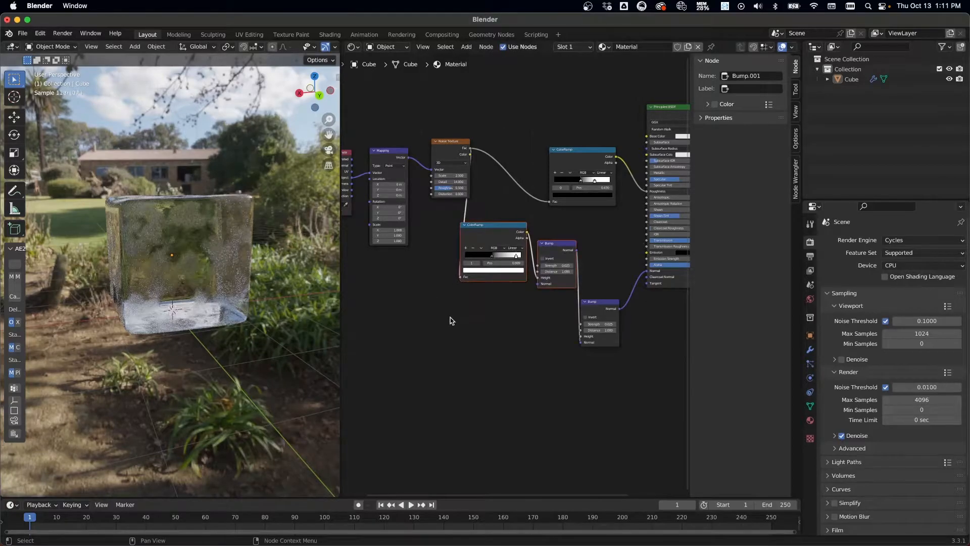
pyautogui.moveTo(450, 328); pyautogui.dragTo(476, 321, button='middle')
pyautogui.click(482, 347)
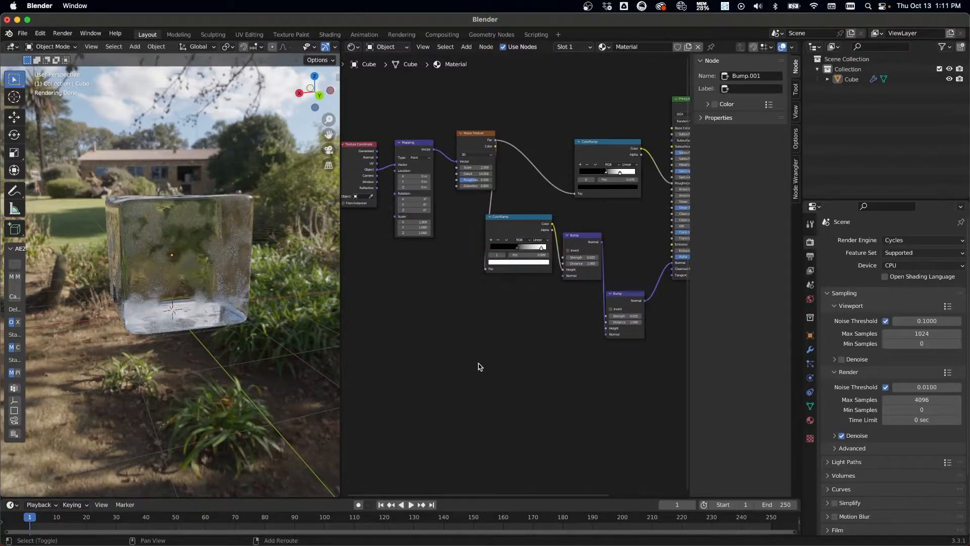
# Step: Duplicate the Noise Texture below the lower ColorRamp, feed it the Mapping node's Vector, and link its Color to the second Bump's Height
pyautogui.click(477, 138)
pyautogui.hotkey('shift', 'd')
pyautogui.click(480, 307)
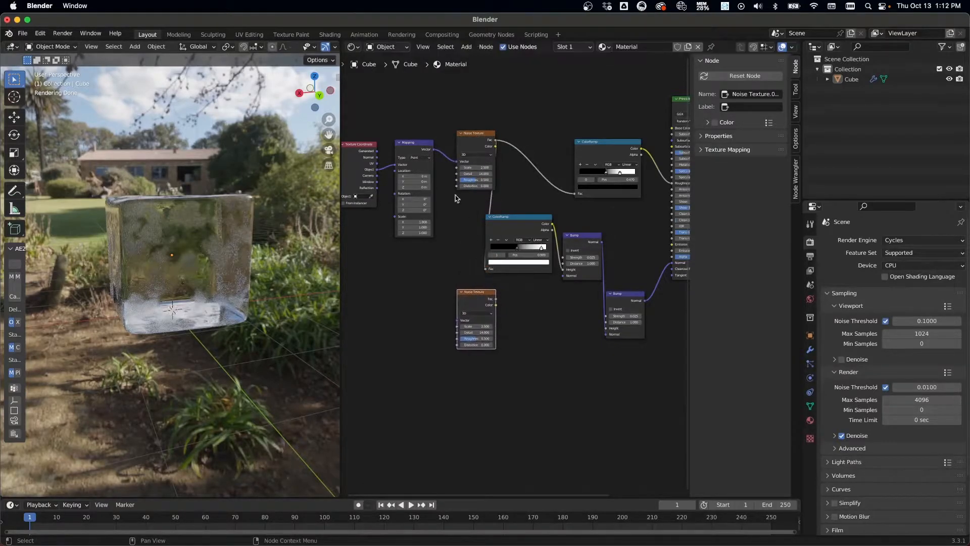
pyautogui.moveTo(434, 150); pyautogui.dragTo(458, 321)
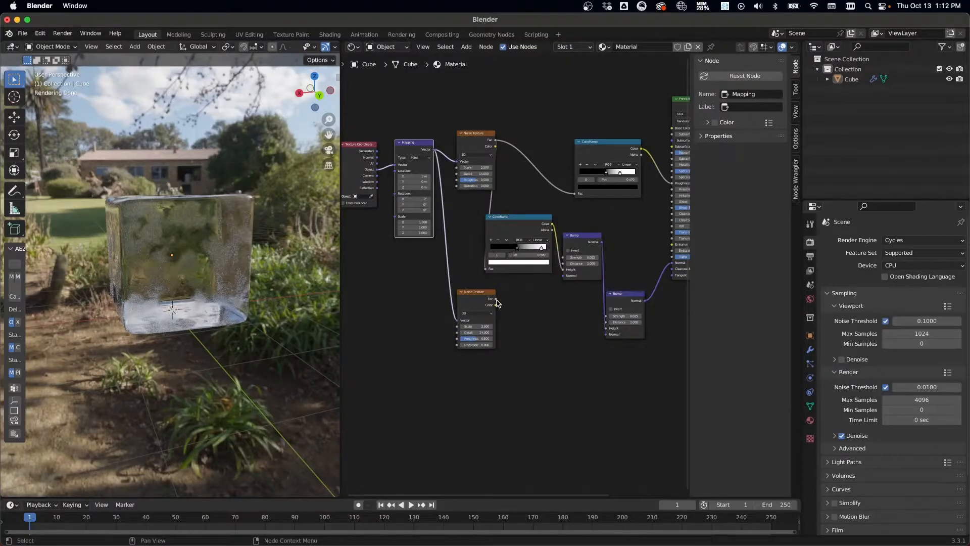
pyautogui.click(497, 307)
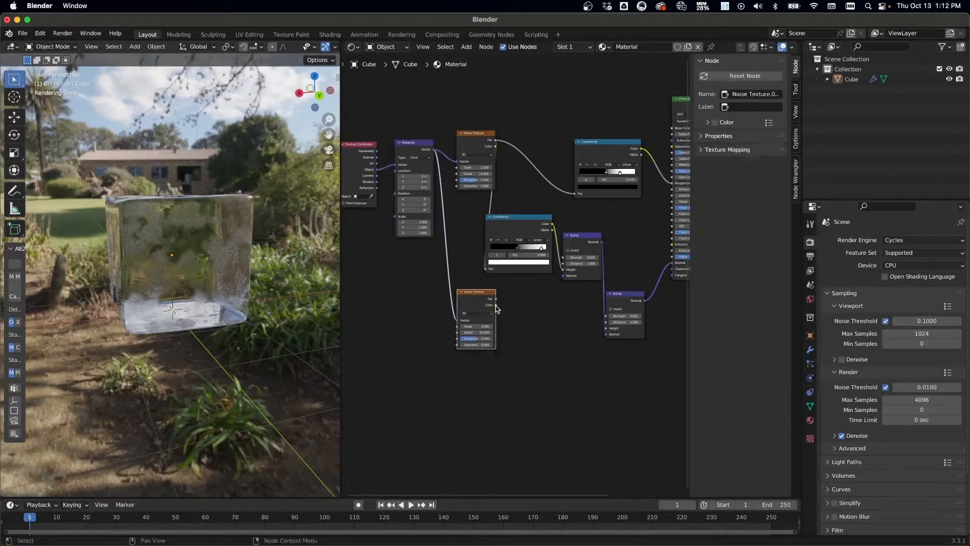
pyautogui.moveTo(496, 305); pyautogui.dragTo(607, 328)
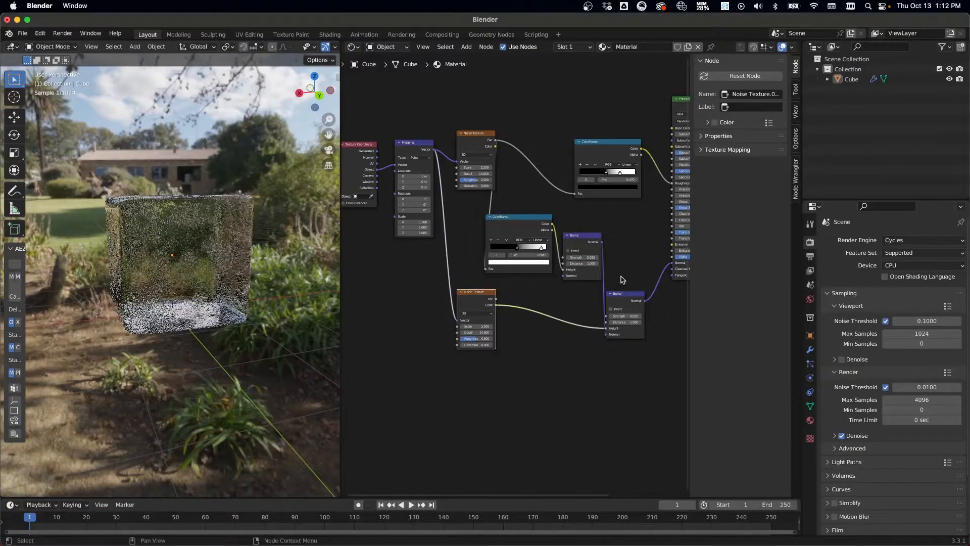
# Step: Set the second Noise Texture's scale to 1 and raise its roughness above 0.7
pyautogui.click(477, 327)
pyautogui.write('1')
pyautogui.press('Return')
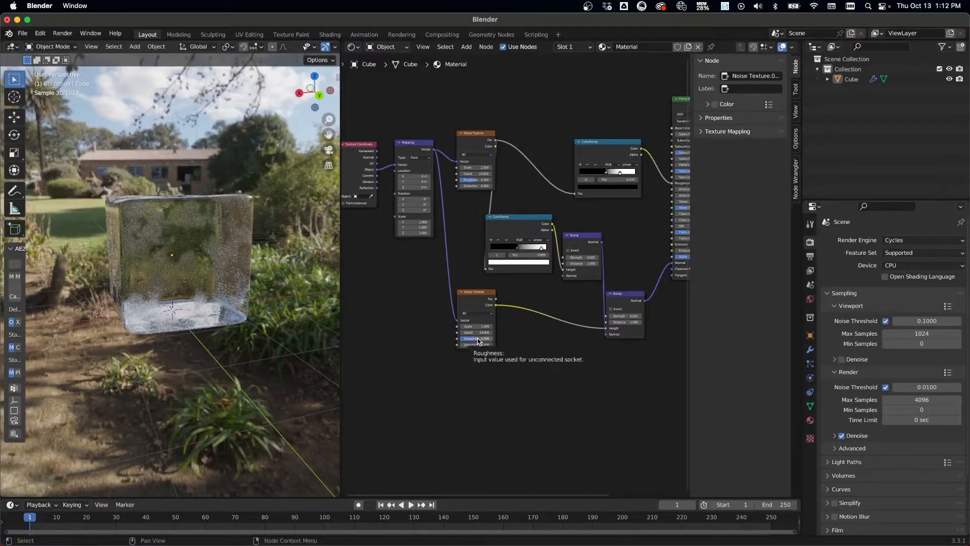
pyautogui.moveTo(478, 343); pyautogui.dragTo(517, 342)
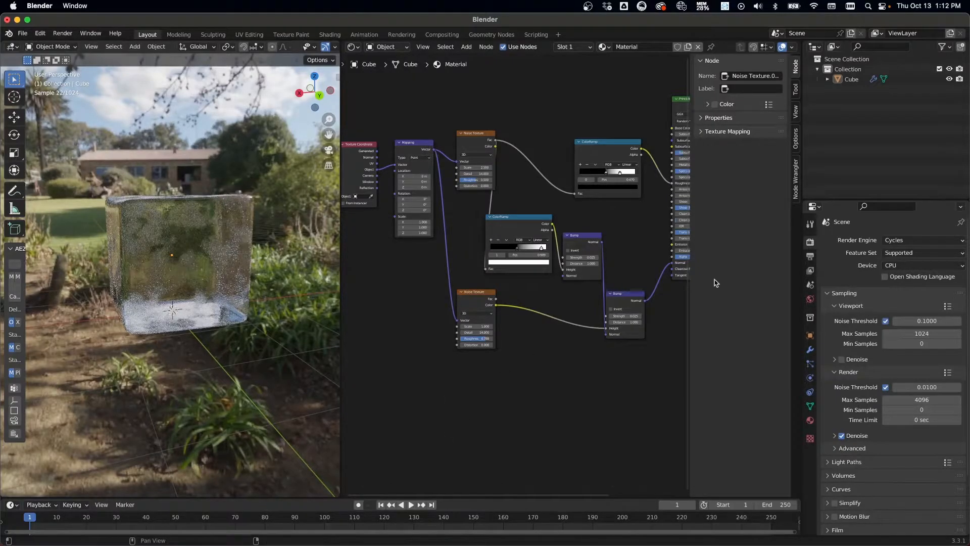
# Step: Disconnect the second Noise Texture's Color from the second Bump and link its Fac output to the Height instead
pyautogui.moveTo(606, 329); pyautogui.dragTo(582, 340)
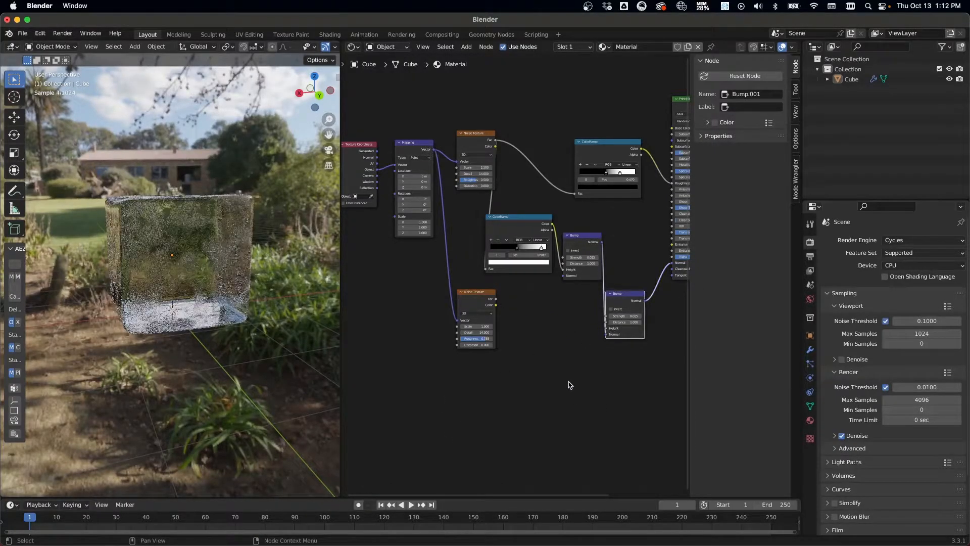
pyautogui.scroll(3, 174, 276)
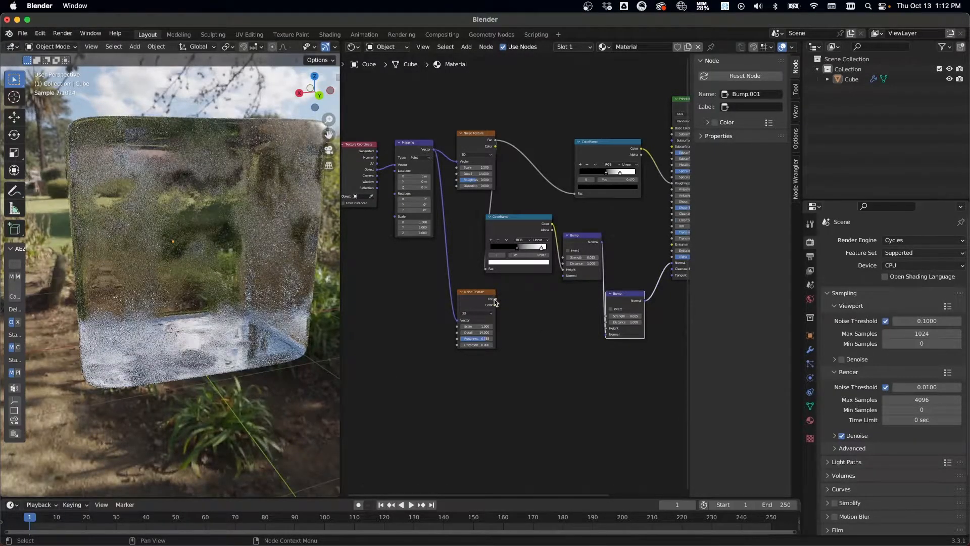
pyautogui.moveTo(496, 299); pyautogui.dragTo(607, 329)
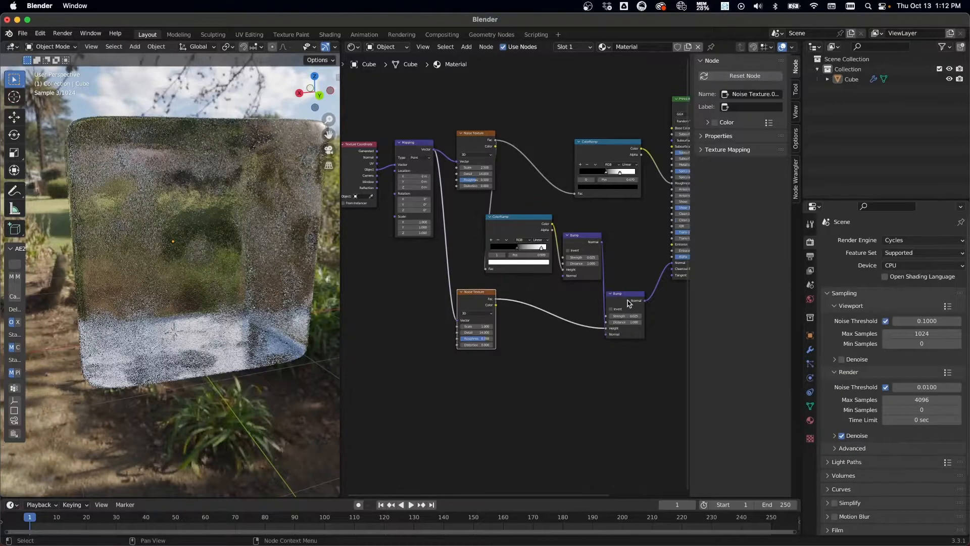
# Step: Set the second Bump node's strength to 0.01 and nudge the node closer to the Principled BSDF
pyautogui.click(627, 300)
pyautogui.click(632, 316)
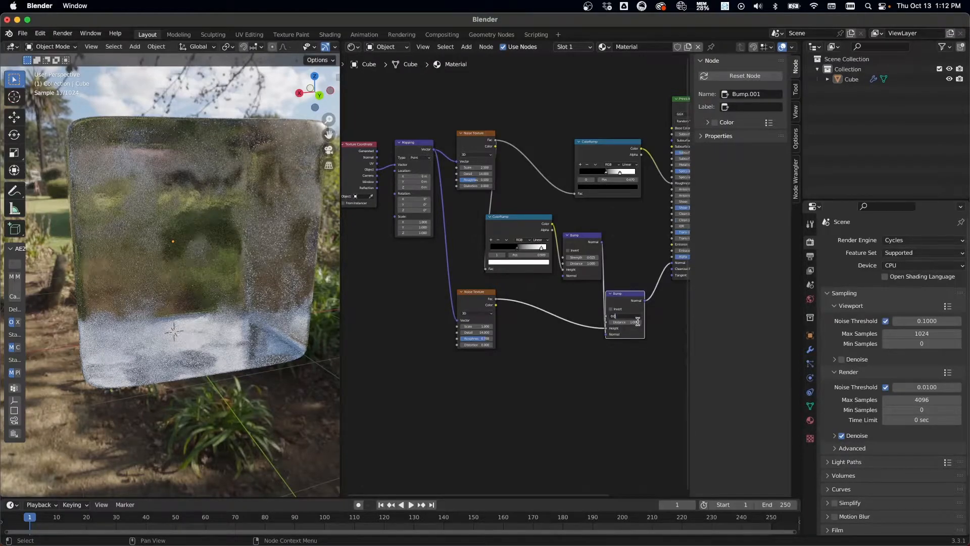
pyautogui.write('1')
pyautogui.press('Return')
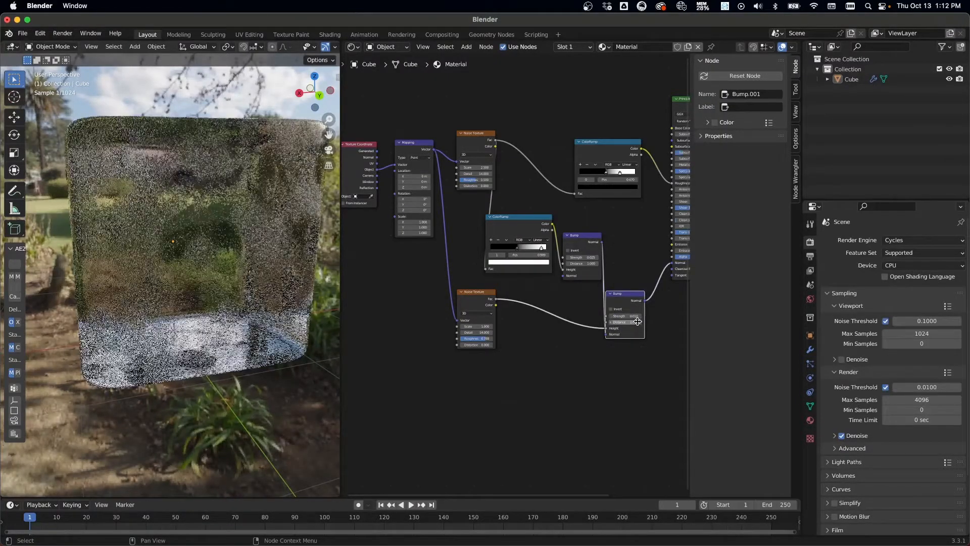
pyautogui.click(605, 382)
pyautogui.moveTo(630, 300); pyautogui.dragTo(640, 298)
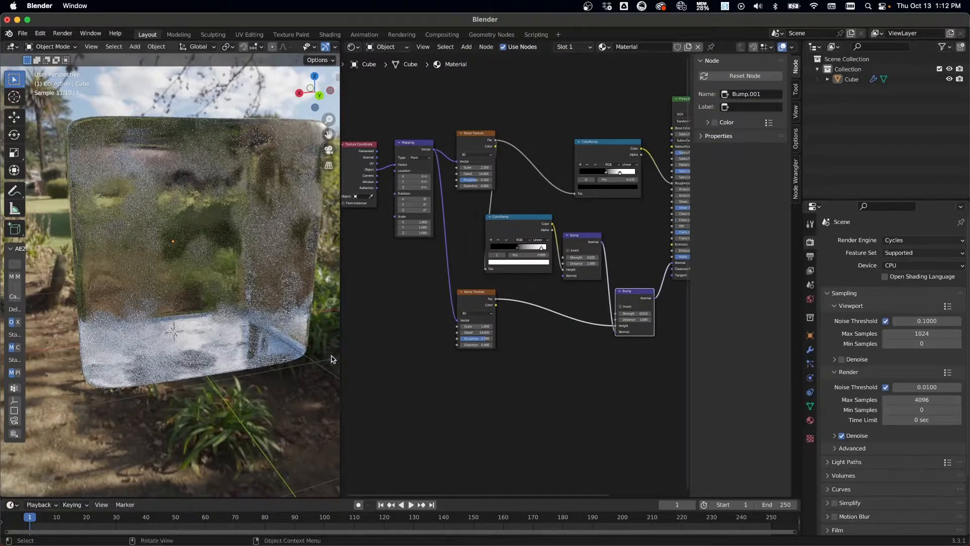
pyautogui.scroll(5, 184, 268)
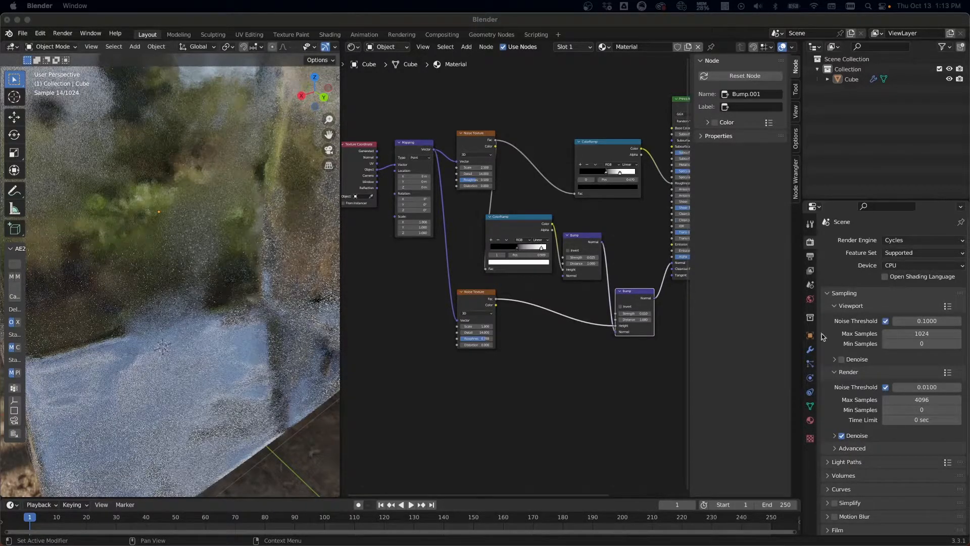
pyautogui.click(558, 385)
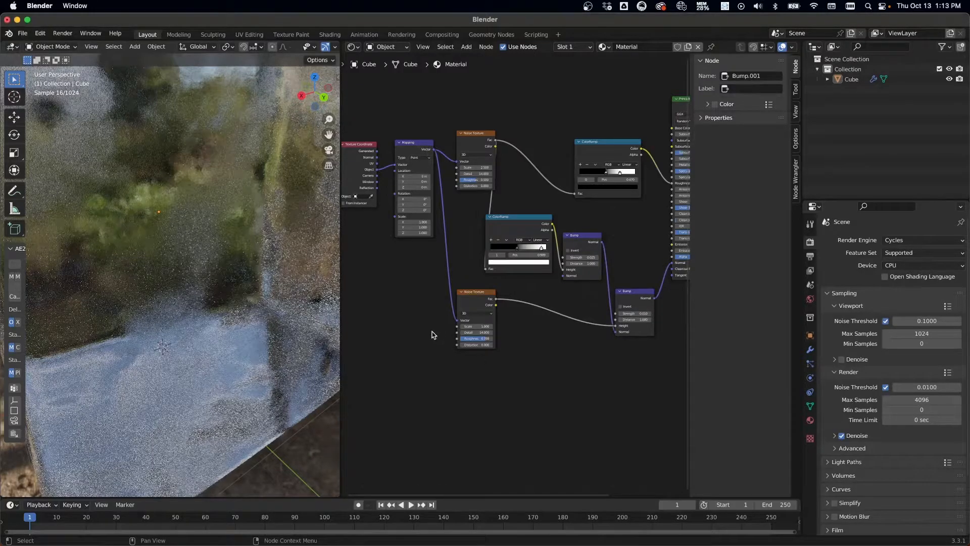
pyautogui.scroll(-5, 166, 343)
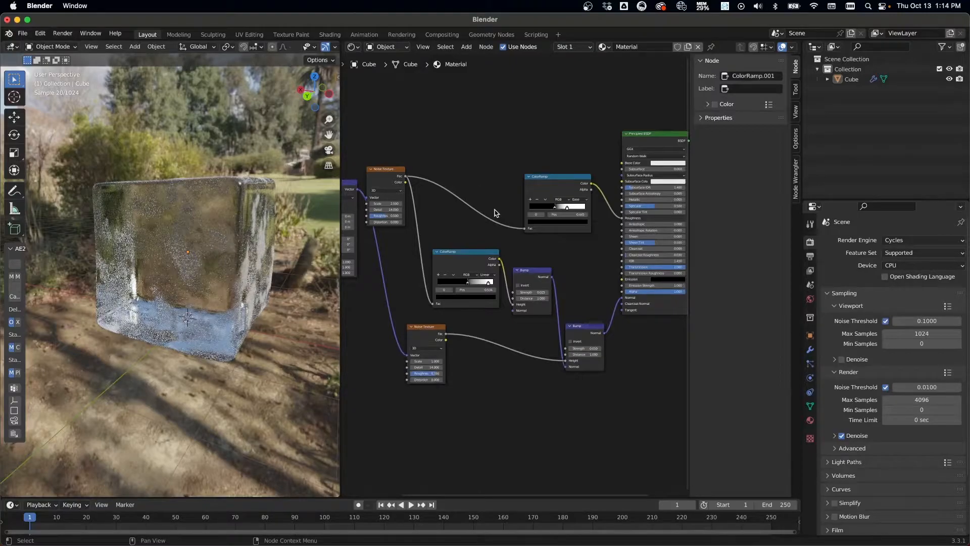
# Step: Save the project as "ice cube 1.blend" in the Ice Cube folder
pyautogui.hotkey('ctrl', 's')
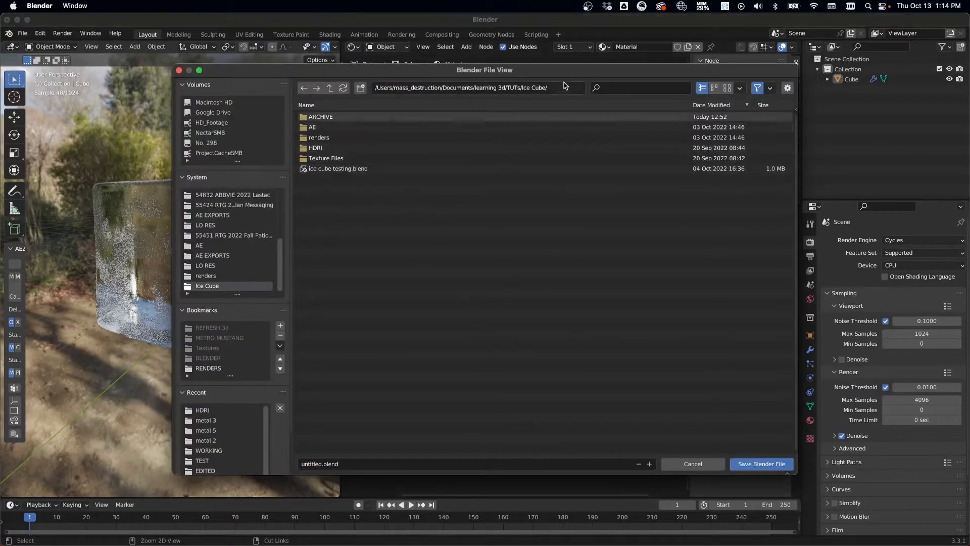
pyautogui.click(326, 464)
pyautogui.click(321, 464)
pyautogui.doubleClick(319, 464)
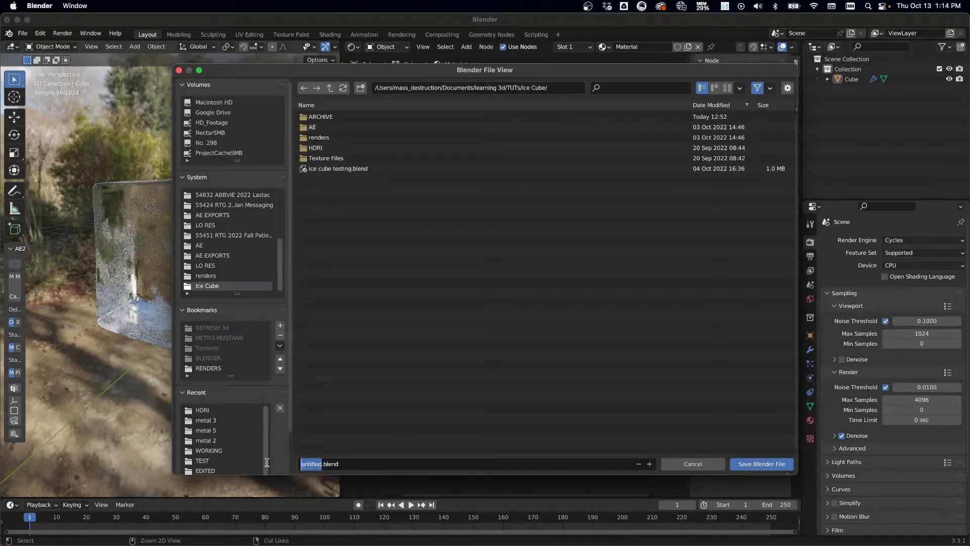
pyautogui.write('ice cube 1')
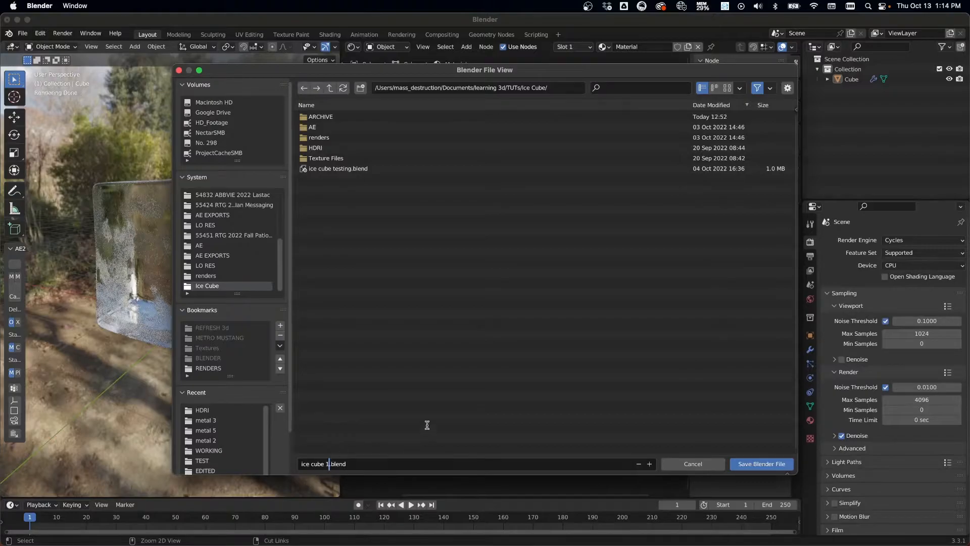
pyautogui.click(762, 464)
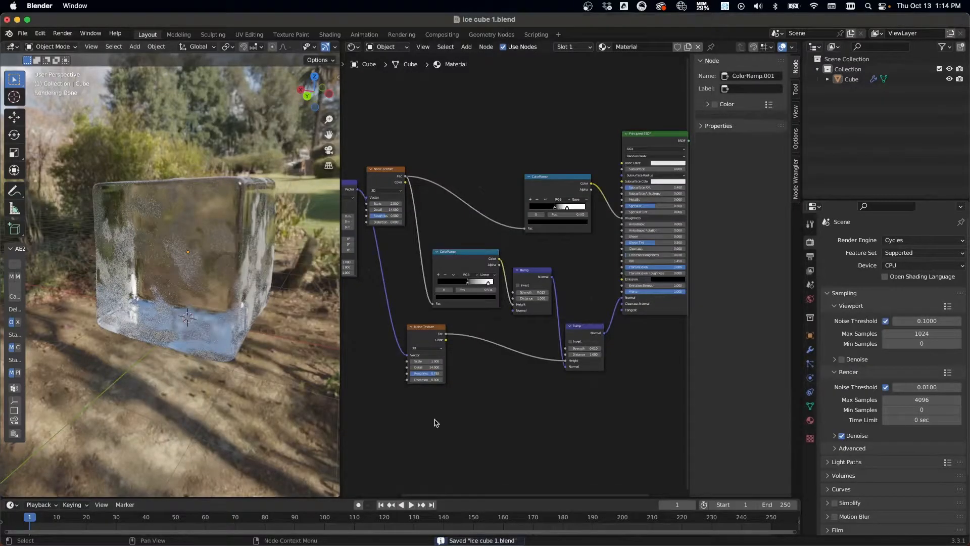
# Step: Reposition the first Noise Texture and both ColorRamp nodes to tidy the upper part of the node tree
pyautogui.moveTo(184, 262); pyautogui.dragTo(203, 262, button='middle')
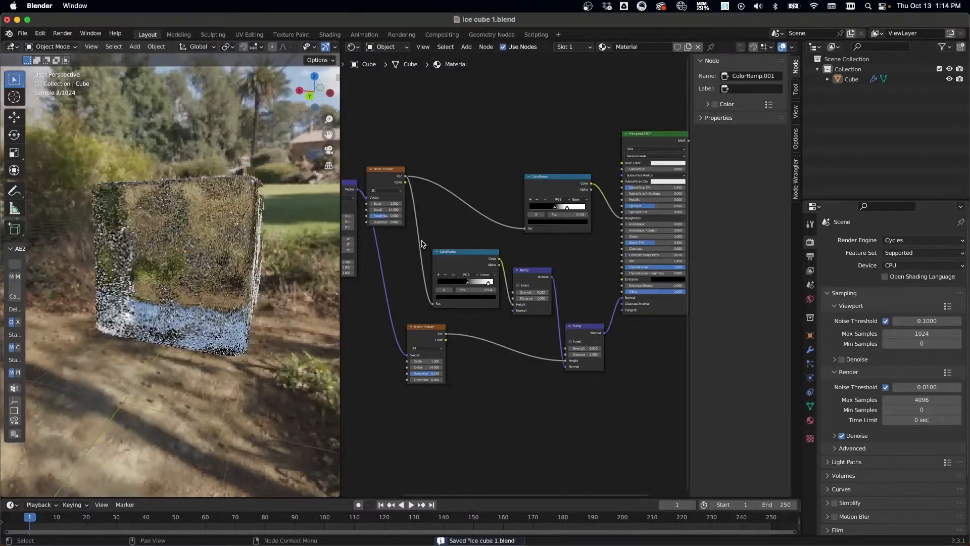
pyautogui.moveTo(390, 170); pyautogui.dragTo(443, 166)
pyautogui.moveTo(397, 231); pyautogui.dragTo(403, 231, button='middle')
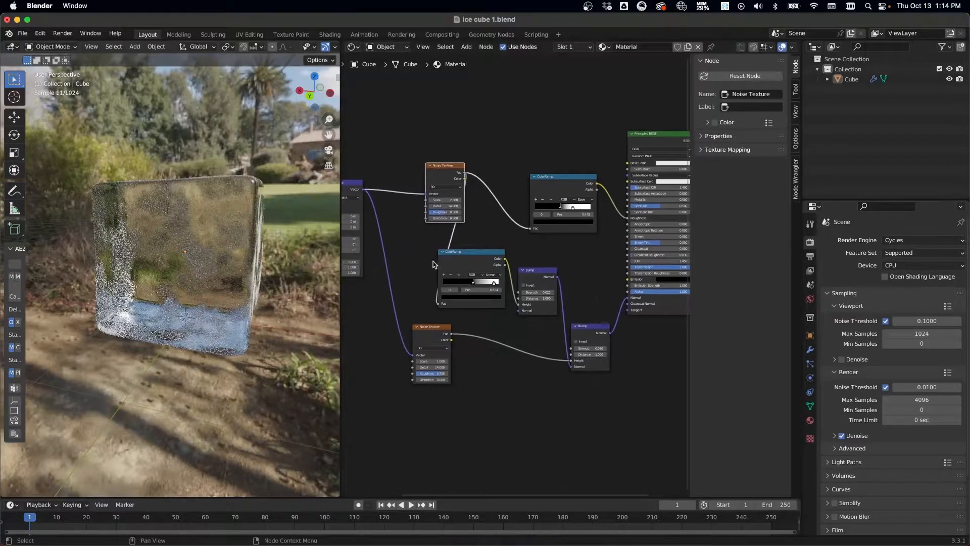
pyautogui.moveTo(482, 255); pyautogui.dragTo(497, 254)
pyautogui.moveTo(438, 176); pyautogui.dragTo(405, 173)
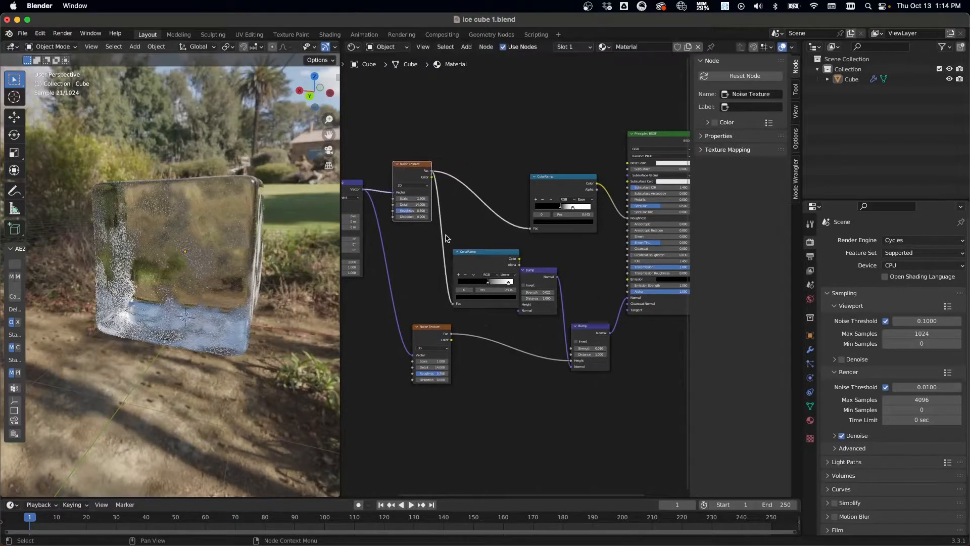
pyautogui.moveTo(481, 234); pyautogui.dragTo(458, 230, button='middle')
pyautogui.moveTo(541, 188); pyautogui.dragTo(529, 180)
pyautogui.click(390, 164)
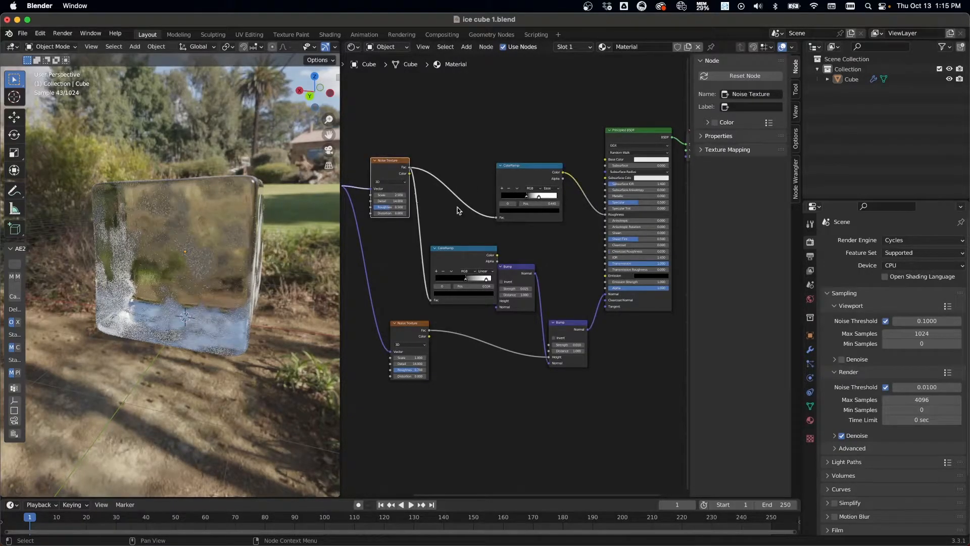
pyautogui.click(536, 167)
# Step: Rearrange the second Noise Texture, the lower ColorRamp and both Bump nodes so that they no longer overlap
pyautogui.moveTo(416, 198); pyautogui.dragTo(495, 189, button='middle')
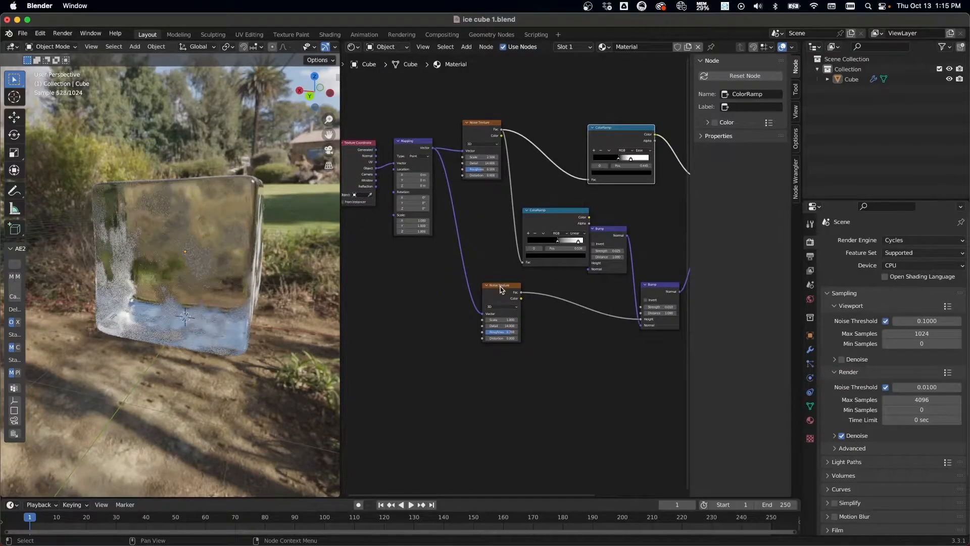
pyautogui.moveTo(498, 285); pyautogui.dragTo(485, 292)
pyautogui.click(550, 232)
pyautogui.moveTo(567, 221); pyautogui.dragTo(536, 225)
pyautogui.moveTo(615, 236); pyautogui.dragTo(611, 236)
pyautogui.moveTo(619, 312); pyautogui.dragTo(570, 326, button='middle')
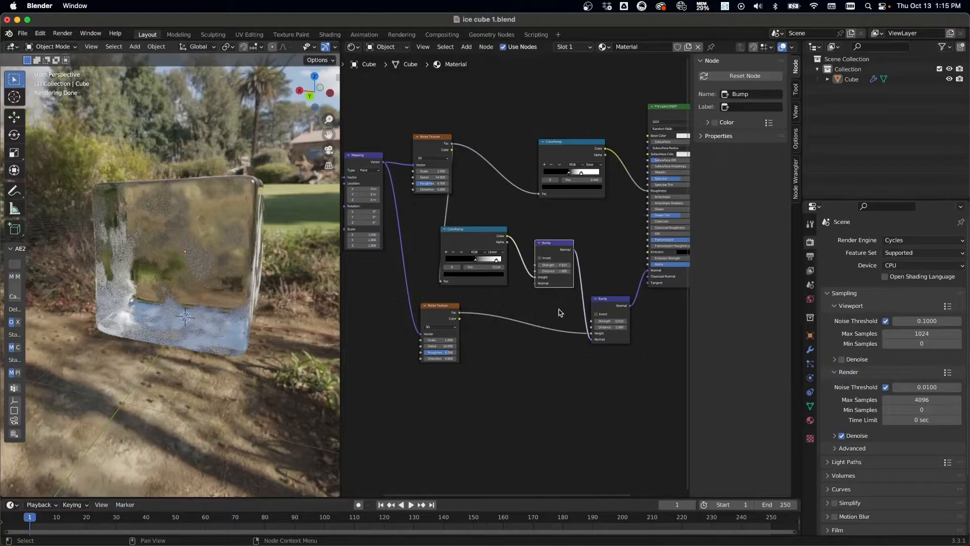
pyautogui.click(454, 310)
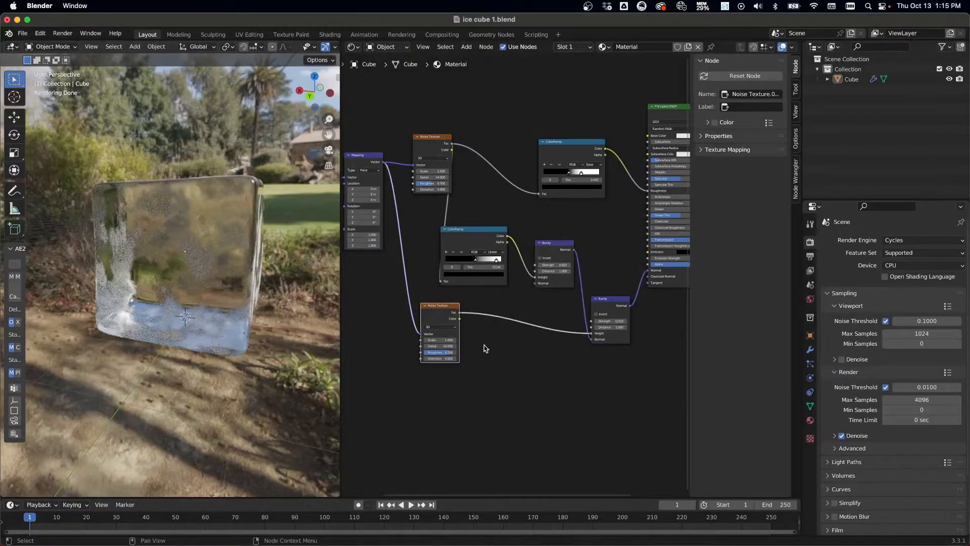
pyautogui.moveTo(617, 306); pyautogui.dragTo(614, 304)
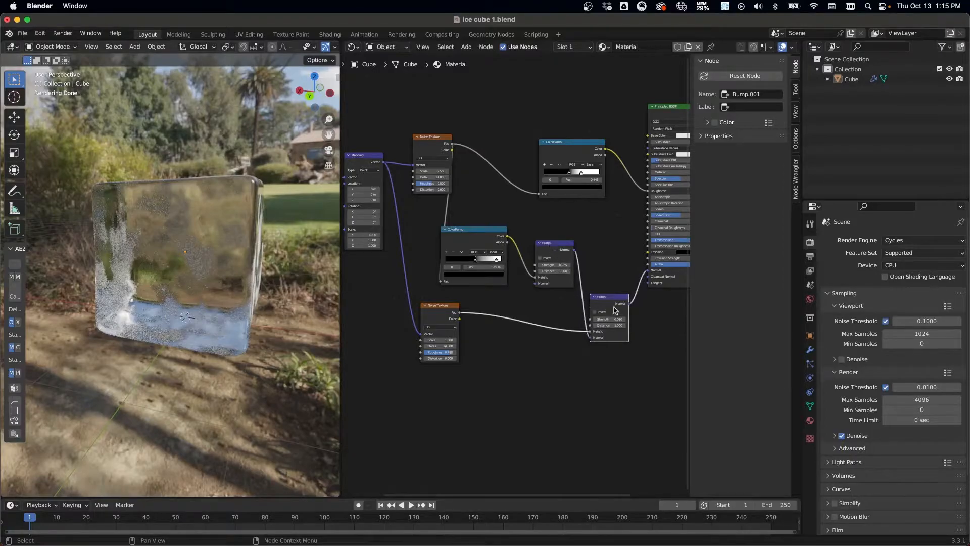
pyautogui.moveTo(625, 312); pyautogui.dragTo(538, 328, button='middle')
pyautogui.click(606, 134)
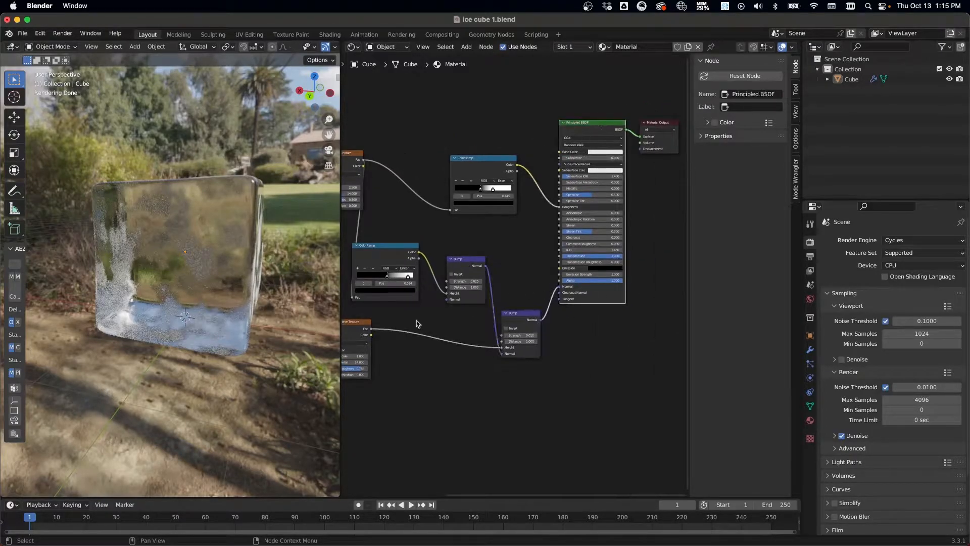
pyautogui.moveTo(195, 326); pyautogui.dragTo(208, 365, button='middle')
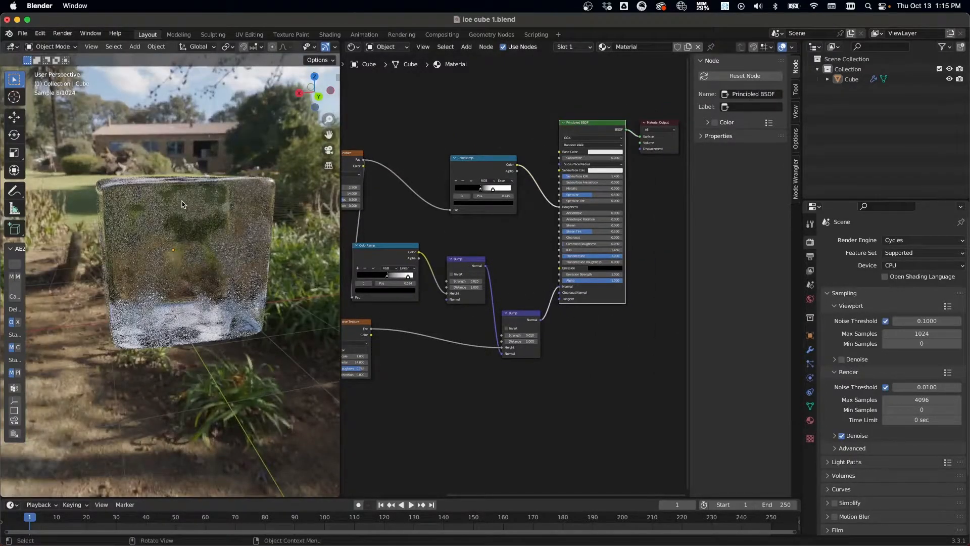
# Step: Add a camera to the scene with the ice cube
pyautogui.click(221, 283)
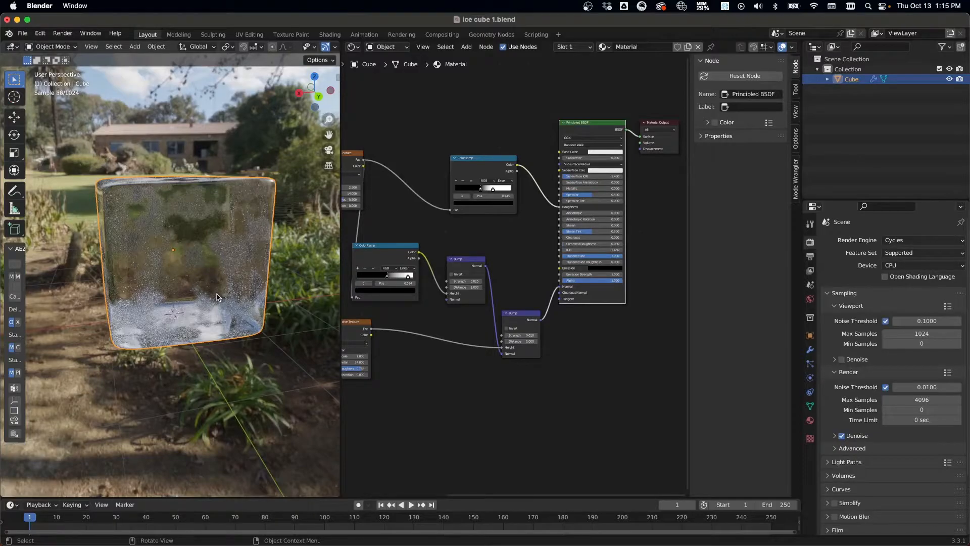
pyautogui.moveTo(218, 297); pyautogui.dragTo(199, 296, button='middle')
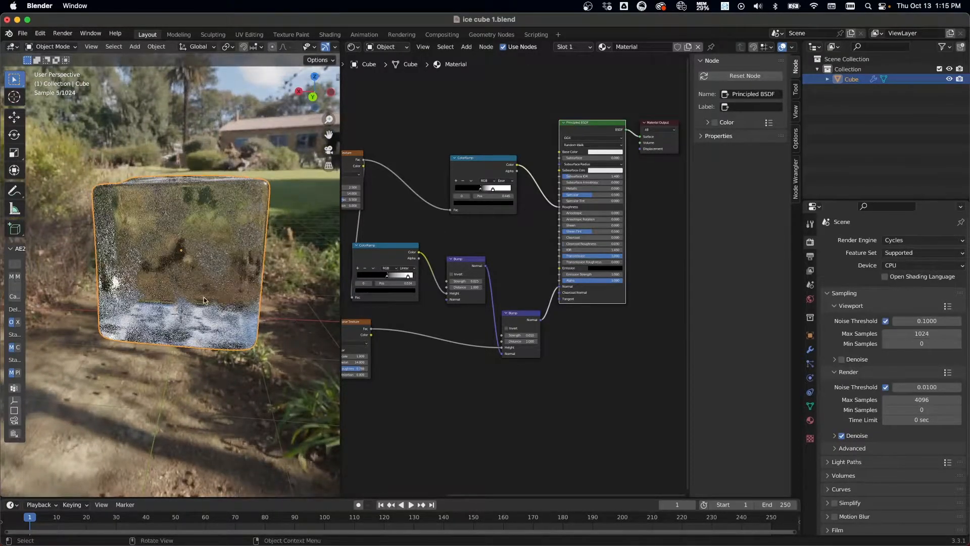
pyautogui.hotkey('alt', 'a')
pyautogui.hotkey('shift', 'a')
pyautogui.moveTo(208, 334)
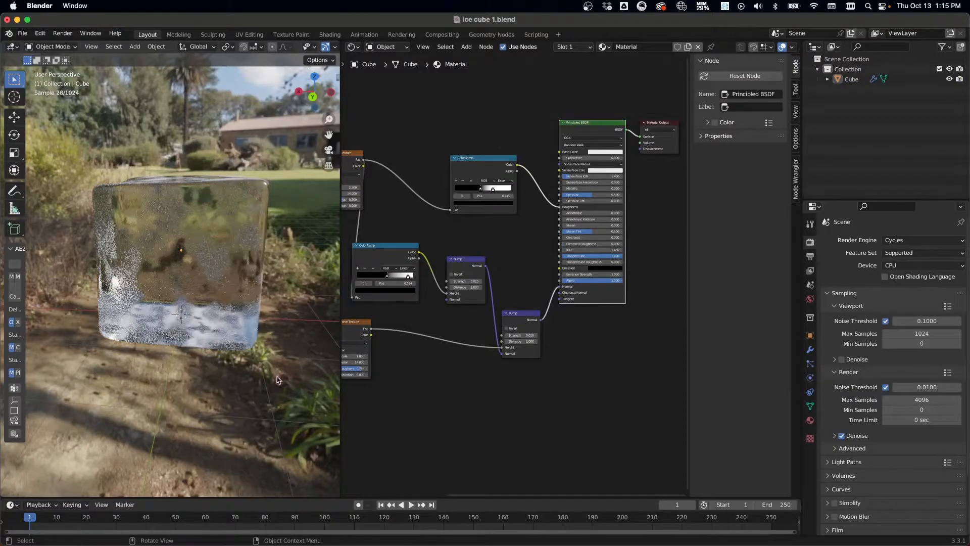
pyautogui.hotkey('shift', 'a')
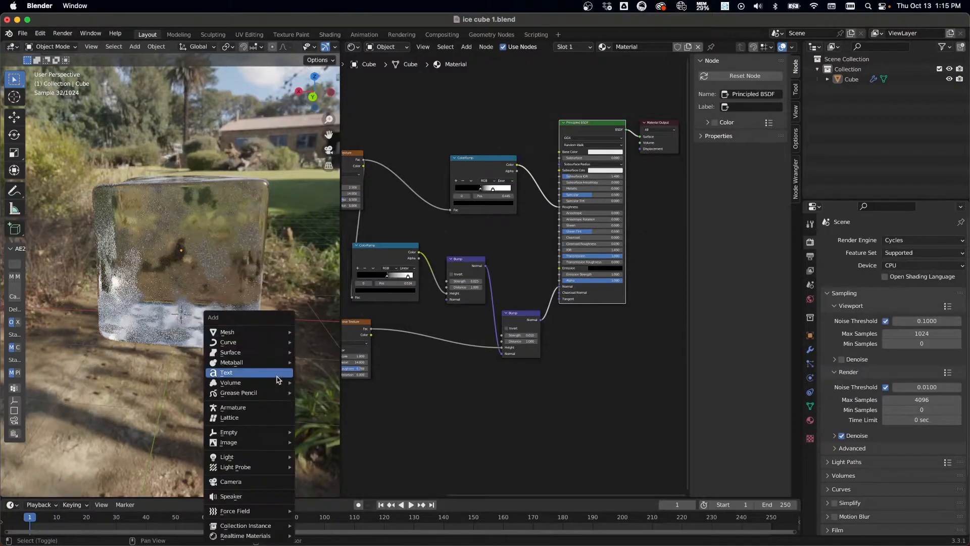
pyautogui.click(258, 482)
# Step: Move the camera along the global Y axis so that it stands clear of the ice cube
pyautogui.moveTo(273, 434); pyautogui.dragTo(159, 322, button='middle')
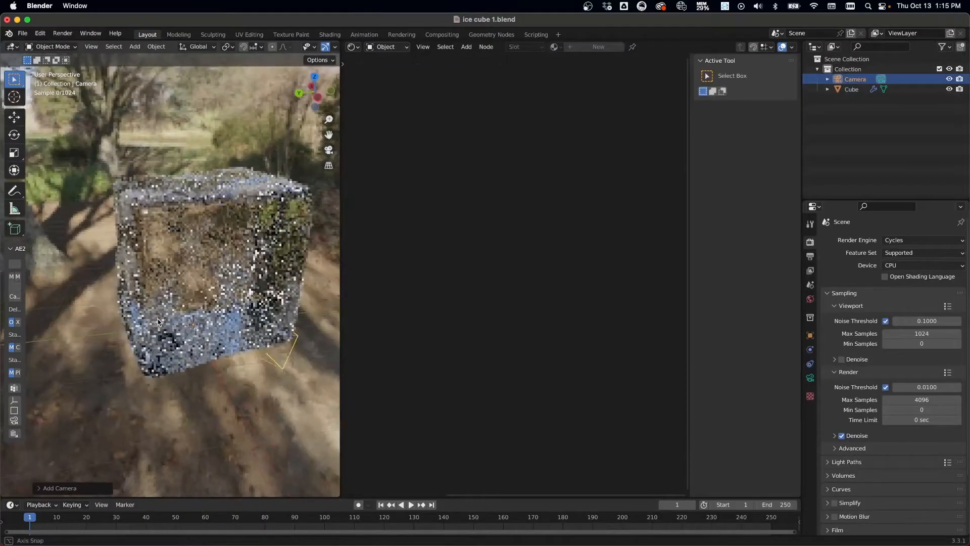
pyautogui.press('g')
pyautogui.press('y')
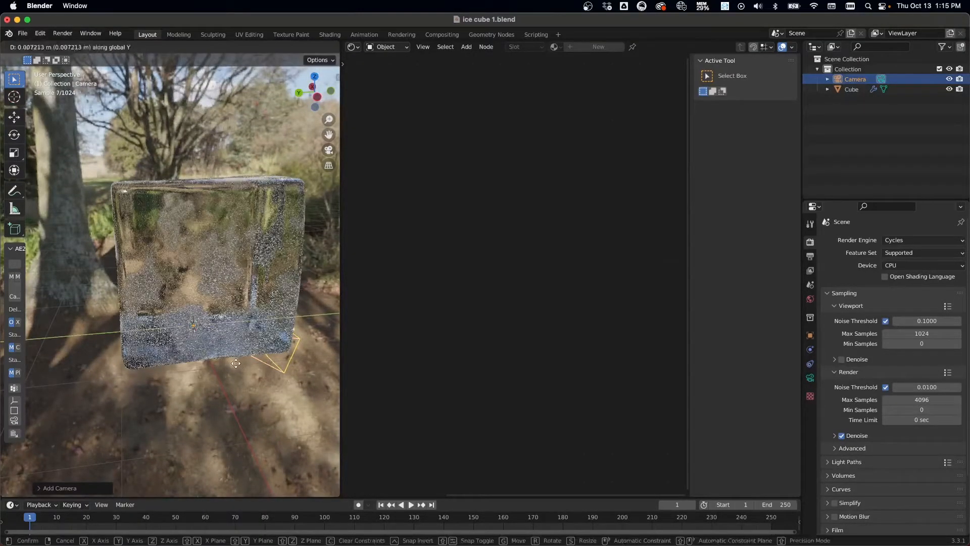
pyautogui.click(43, 366)
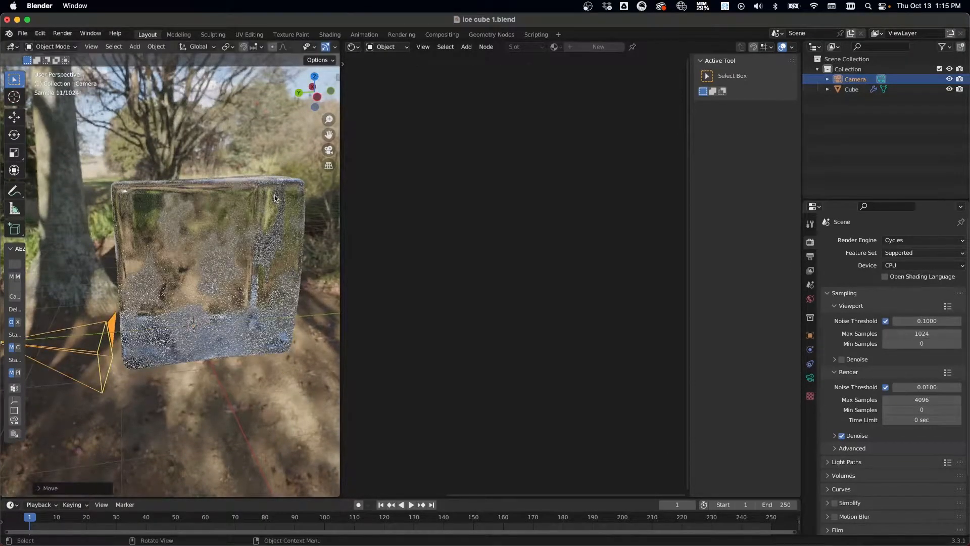
# Step: Look through the camera with it locked to the view and frame the whole ice cube inside the camera border
pyautogui.click(329, 150)
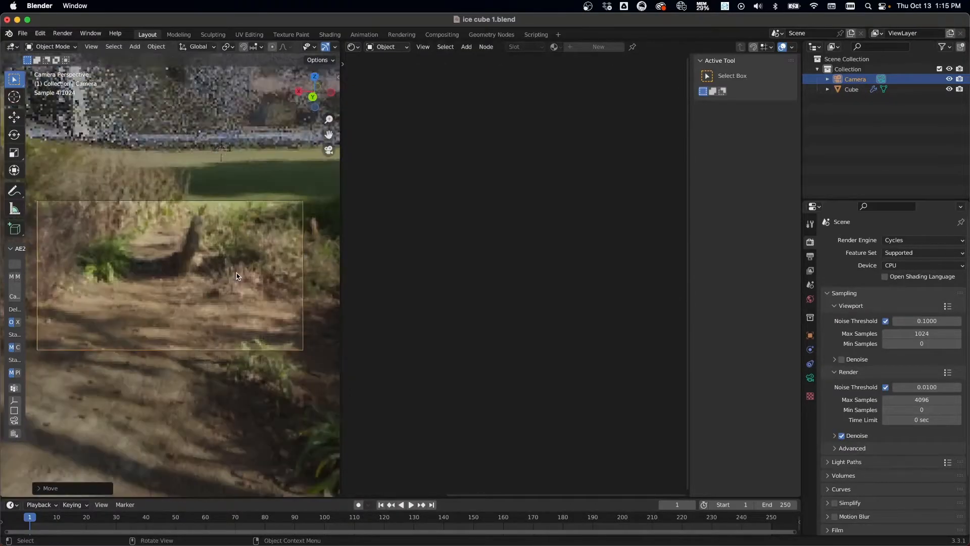
pyautogui.press('n')
pyautogui.click(283, 201)
pyautogui.click(152, 171)
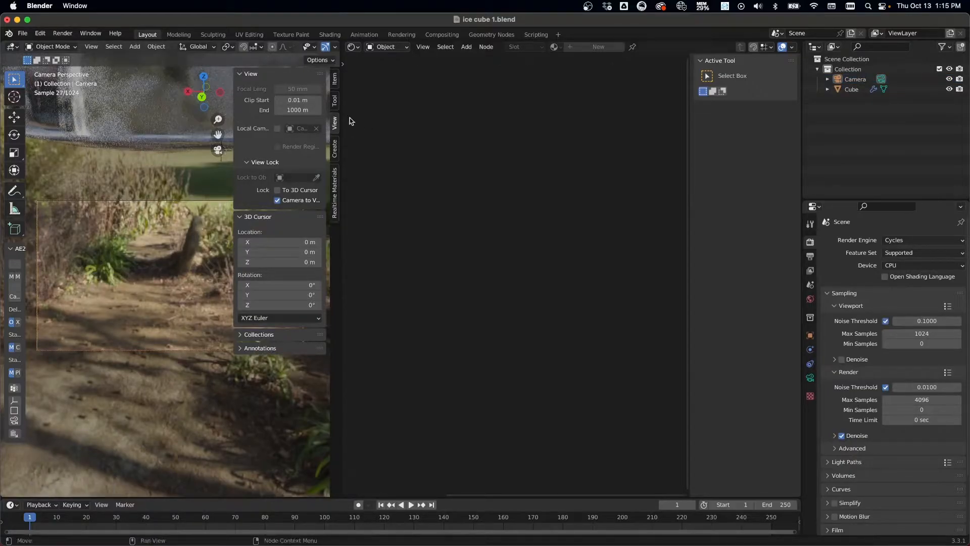
pyautogui.press('n')
pyautogui.keyDown('shift'); pyautogui.moveTo(199, 243); pyautogui.dragTo(205, 333, button='middle'); pyautogui.keyUp('shift')
pyautogui.scroll(-7, 208, 302)
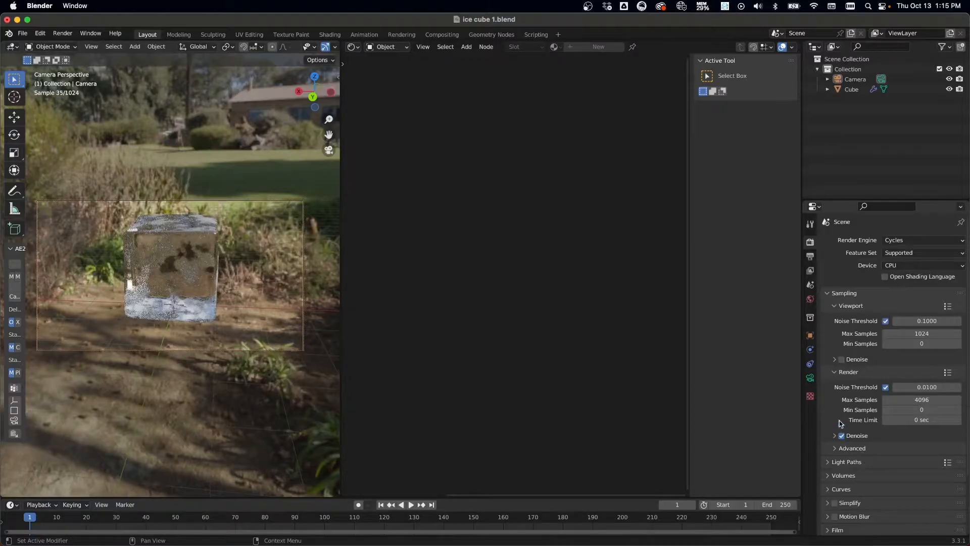
# Step: Enable the camera's depth of field with the Cube as focus object and an F-Stop of 1.8, and slightly adjust the framing
pyautogui.click(810, 379)
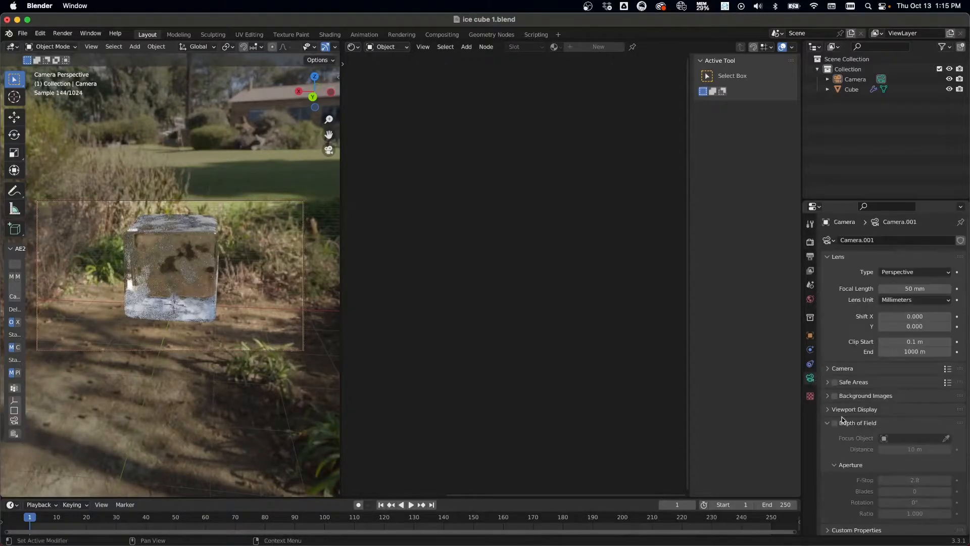
pyautogui.click(835, 424)
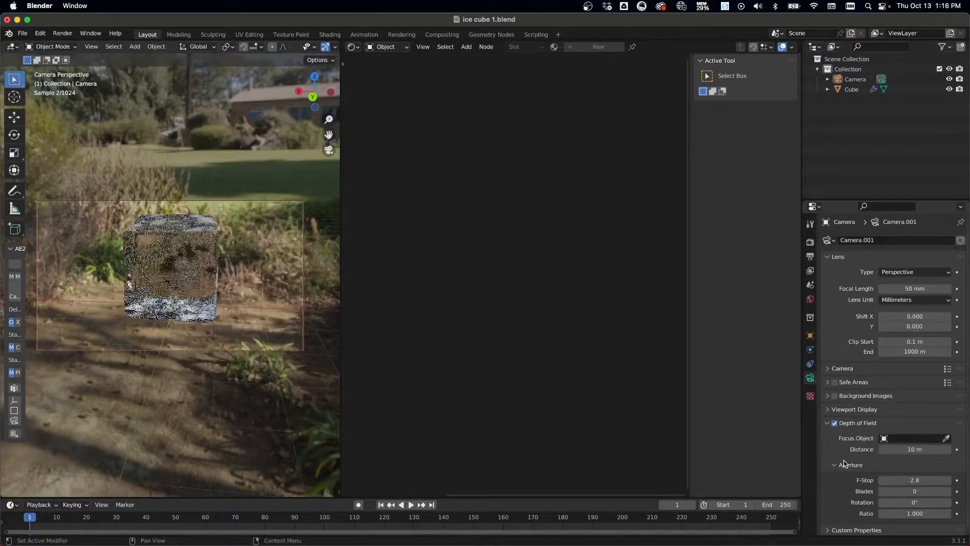
pyautogui.click(947, 439)
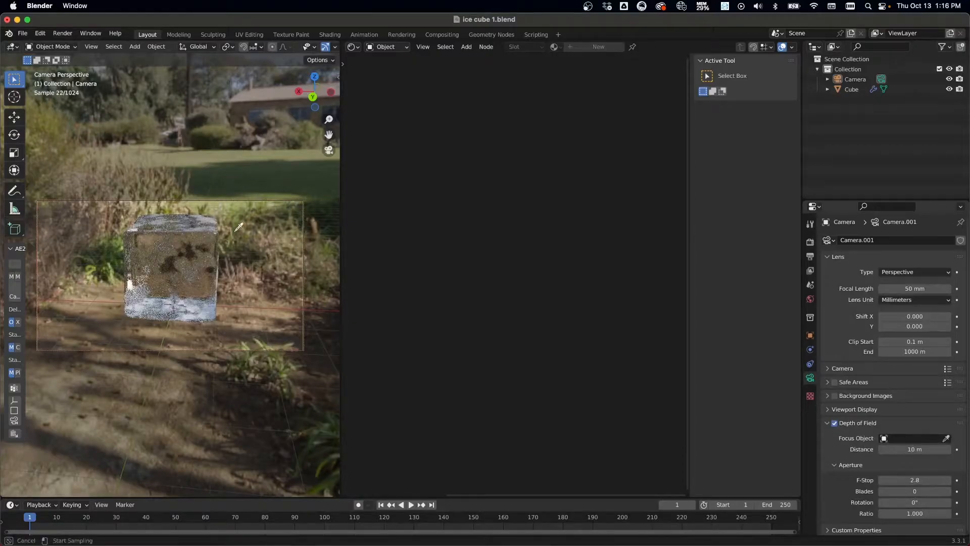
pyautogui.click(205, 225)
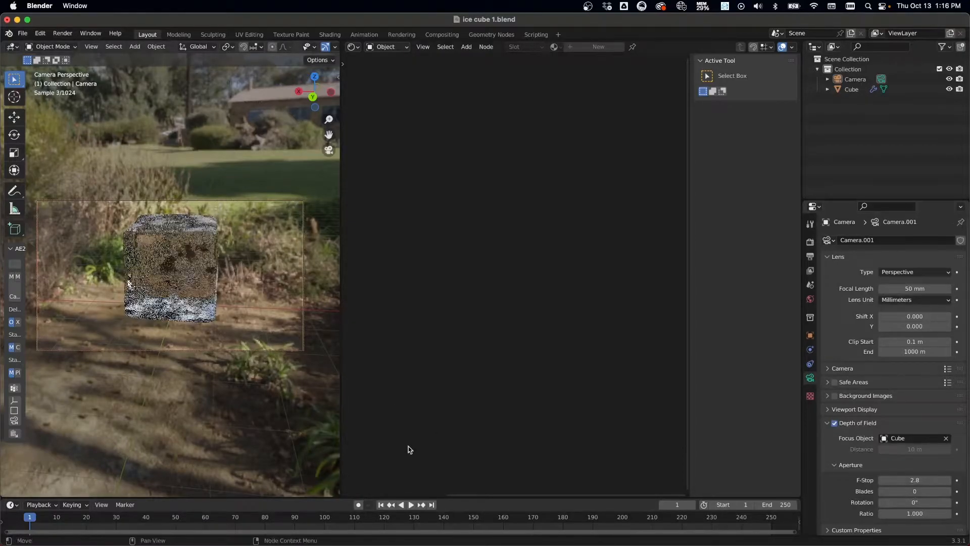
pyautogui.click(910, 480)
pyautogui.write('1')
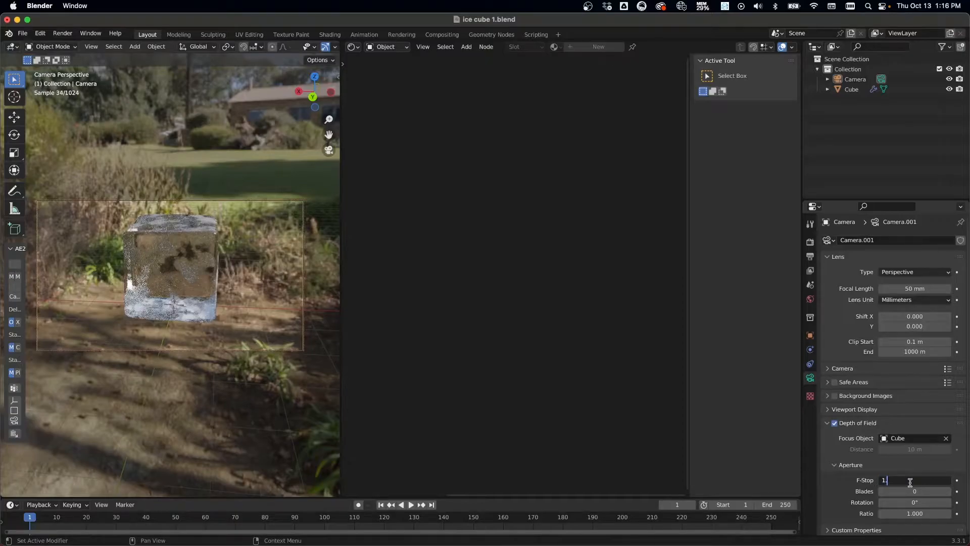
pyautogui.write('.8')
pyautogui.press('Return')
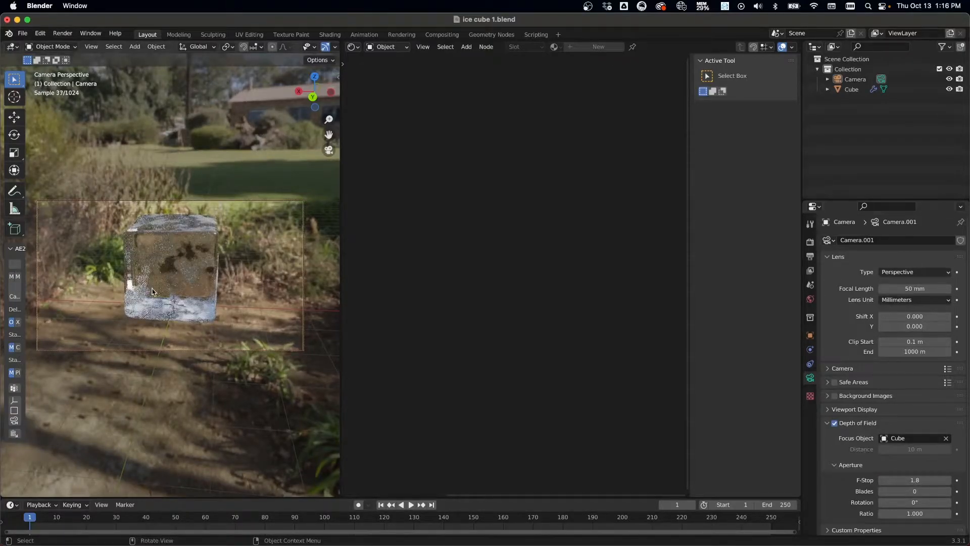
pyautogui.keyDown('shift'); pyautogui.moveTo(176, 298); pyautogui.dragTo(171, 300, button='middle'); pyautogui.keyUp('shift')
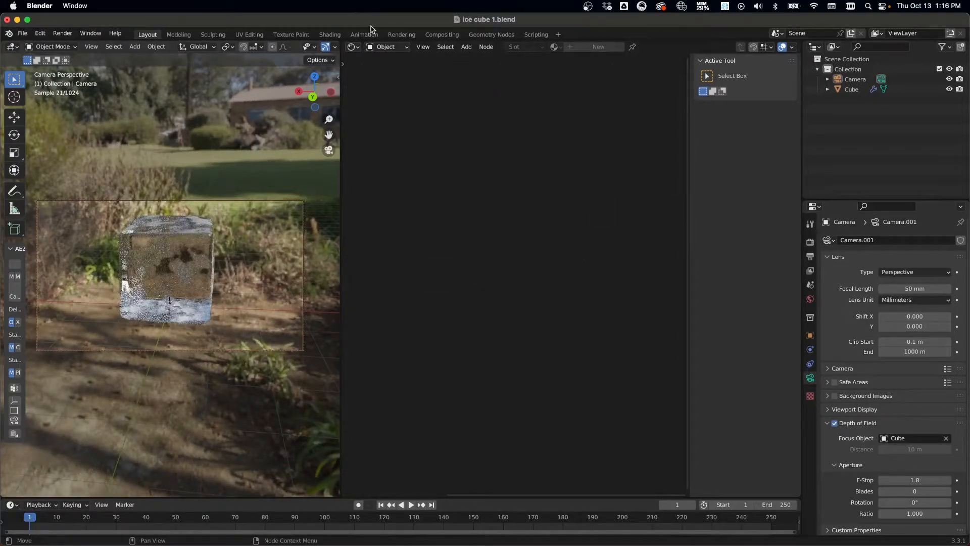
# Step: Change the empty shader node area into a second 3D Viewport
pyautogui.click(387, 46)
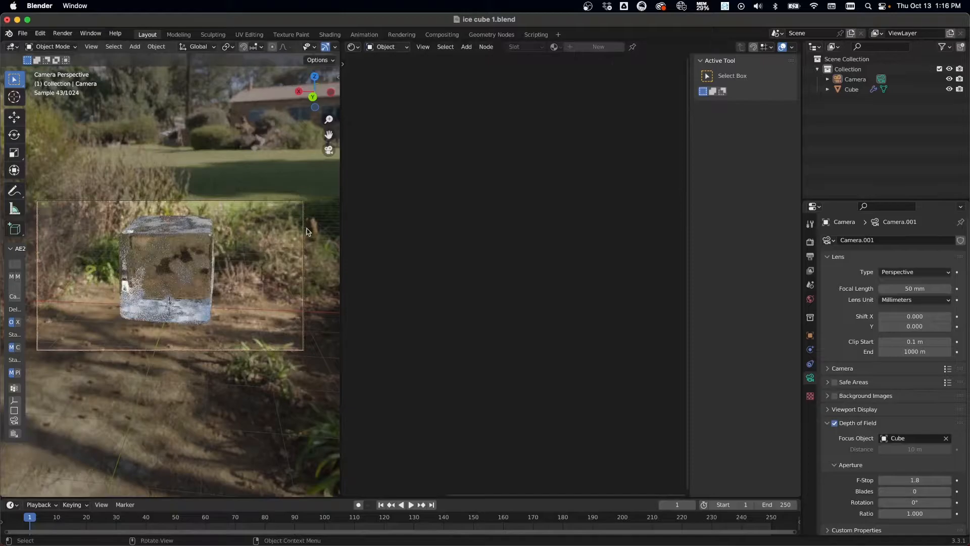
pyautogui.click(357, 46)
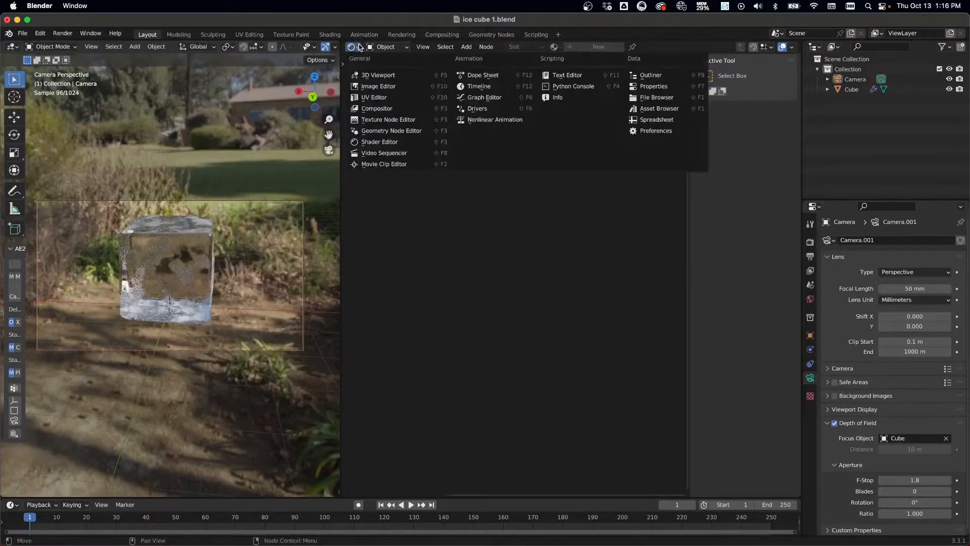
pyautogui.click(374, 75)
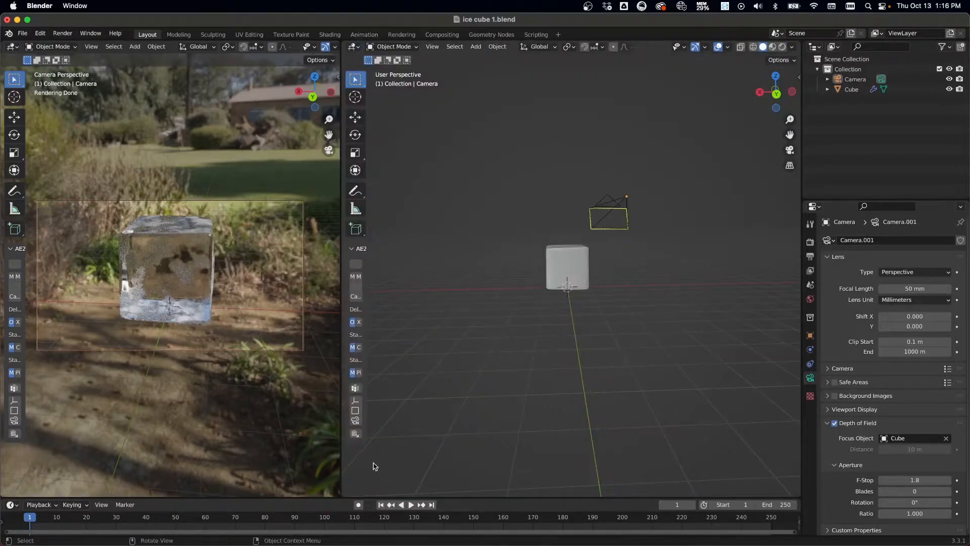
# Step: Add a mesh plane at the origin and rotate it 90 degrees about the X axis so it stands upright
pyautogui.moveTo(639, 274); pyautogui.dragTo(567, 362, button='middle')
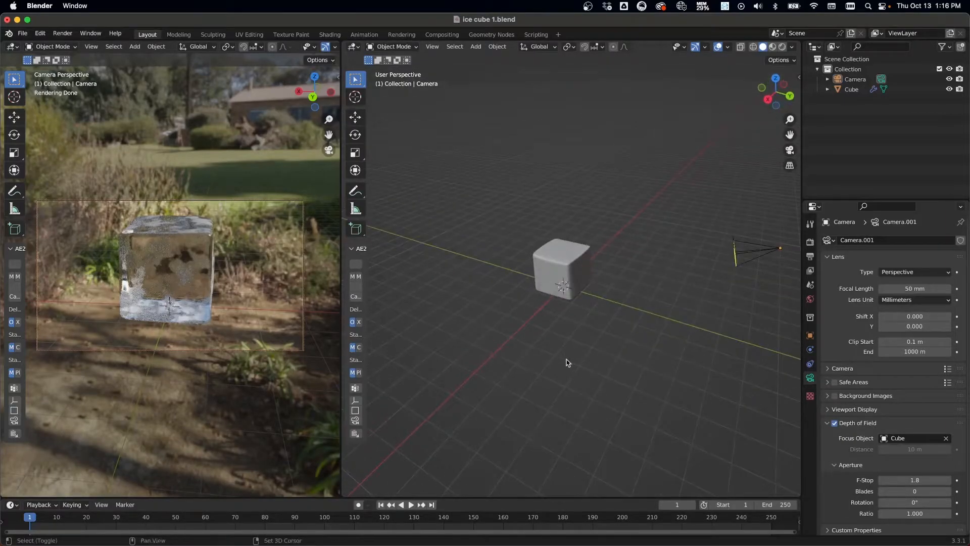
pyautogui.hotkey('shift', 'a')
pyautogui.moveTo(539, 221)
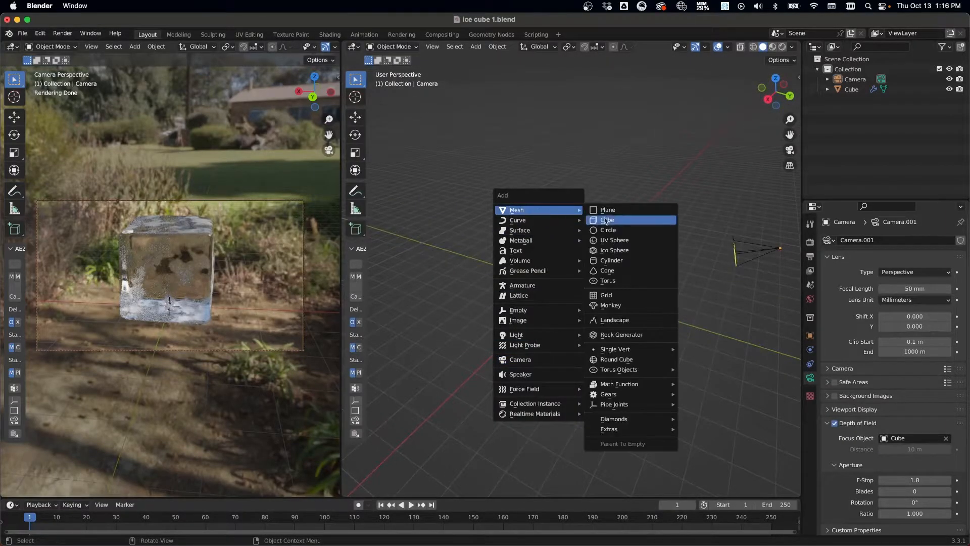
pyautogui.click(608, 215)
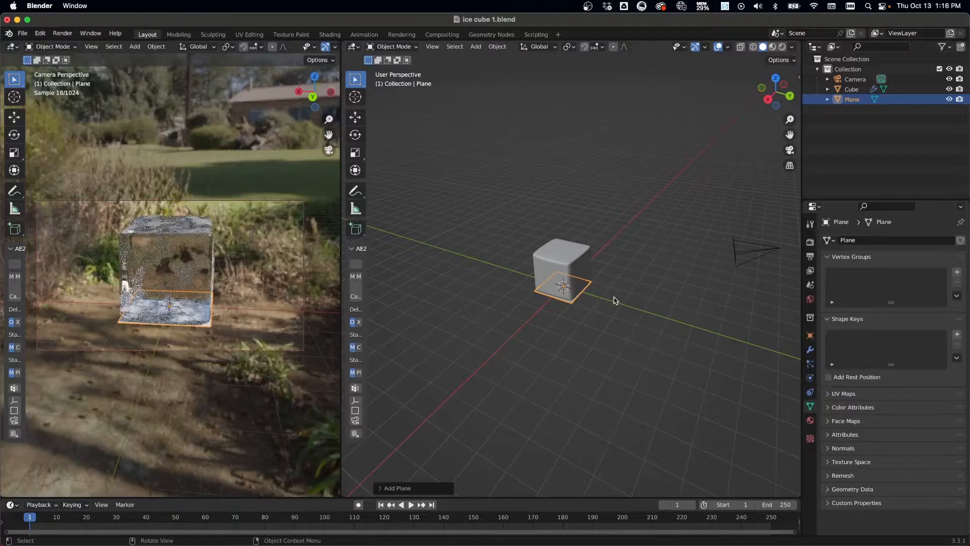
pyautogui.write('rx90')
pyautogui.press('Return')
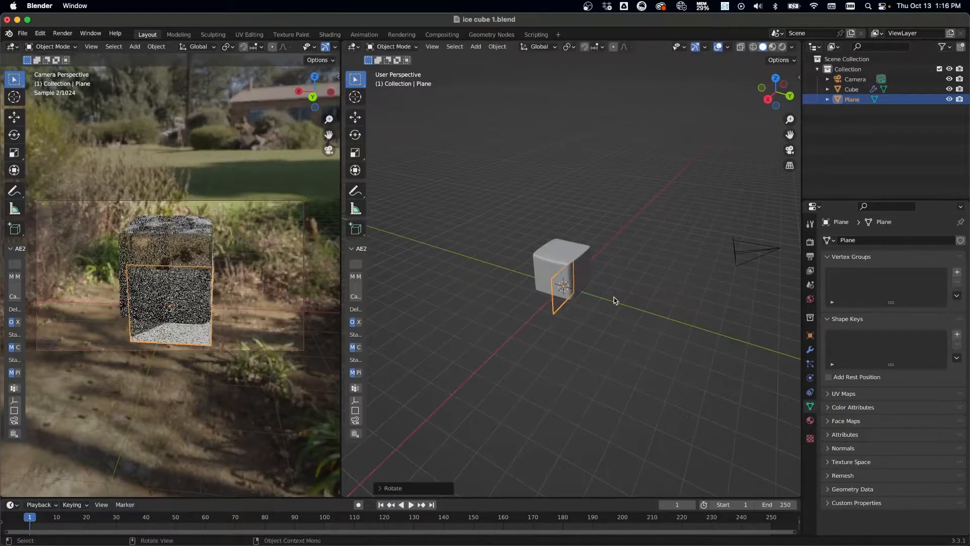
# Step: Move the plane along Y behind the ice cube and scale it up until it fills the camera frame as a backdrop
pyautogui.press('g')
pyautogui.press('y')
pyautogui.click(516, 273)
pyautogui.press('s')
pyautogui.click(434, 261)
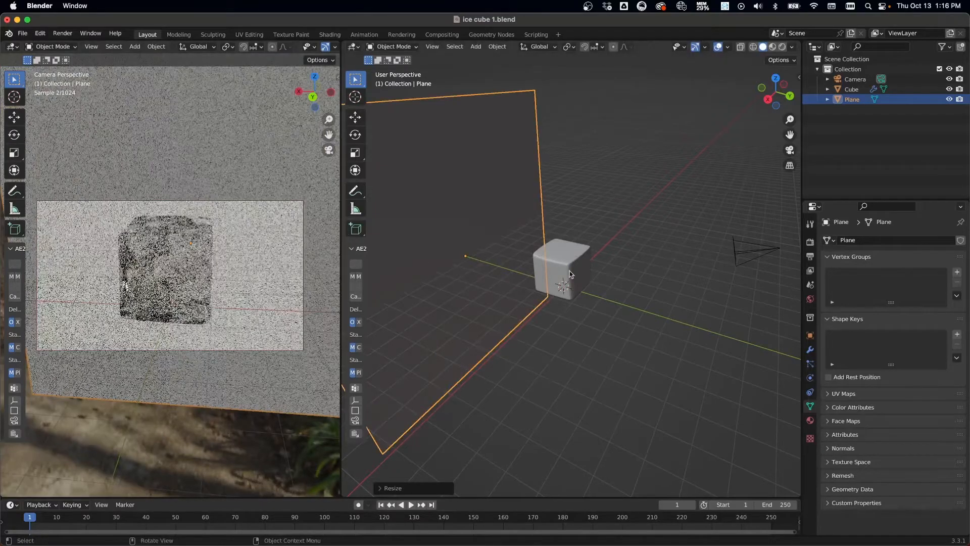
pyautogui.moveTo(551, 275); pyautogui.dragTo(516, 331, button='middle')
pyautogui.moveTo(581, 317); pyautogui.dragTo(635, 327, button='middle')
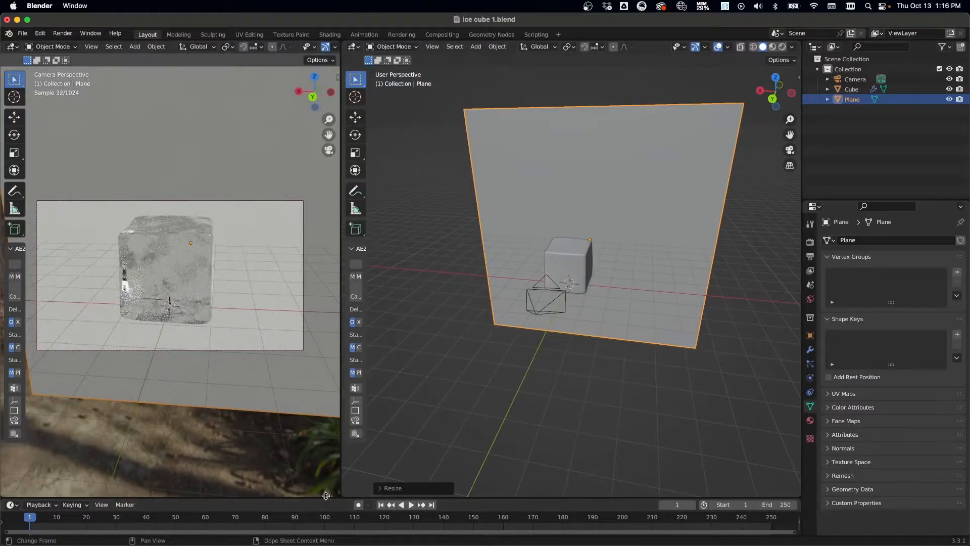
# Step: Switch the second viewport back to the Shader Editor and create a new material for the backdrop plane
pyautogui.click(355, 48)
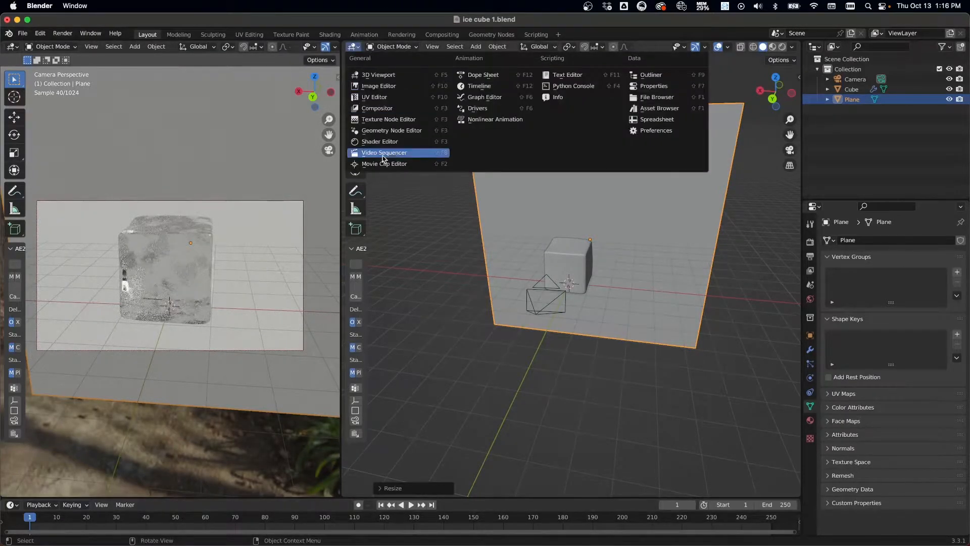
pyautogui.click(400, 144)
pyautogui.click(598, 47)
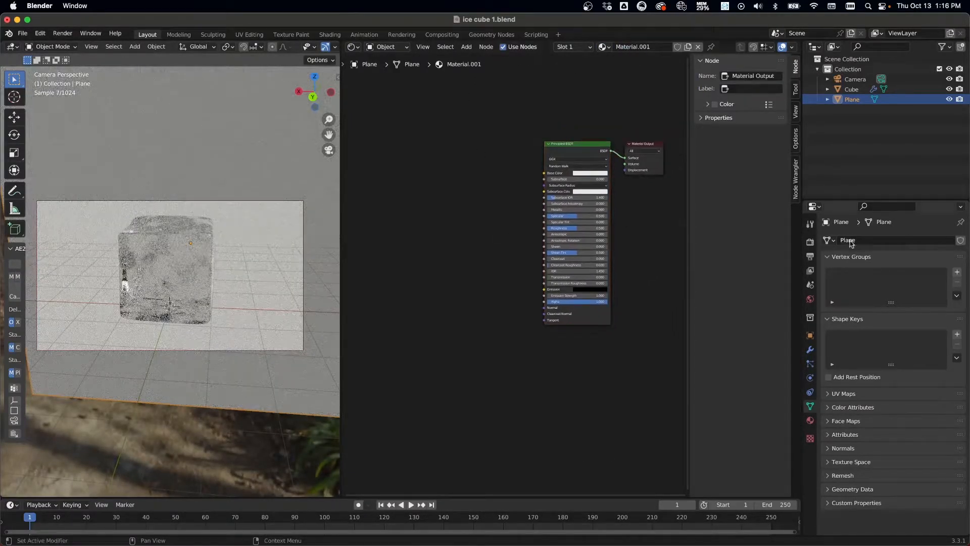
# Step: Add a Wave Texture to the plane's material and connect its Color output to the Principled BSDF's Base Color
pyautogui.hotkey('shift', 'a')
pyautogui.write('wave')
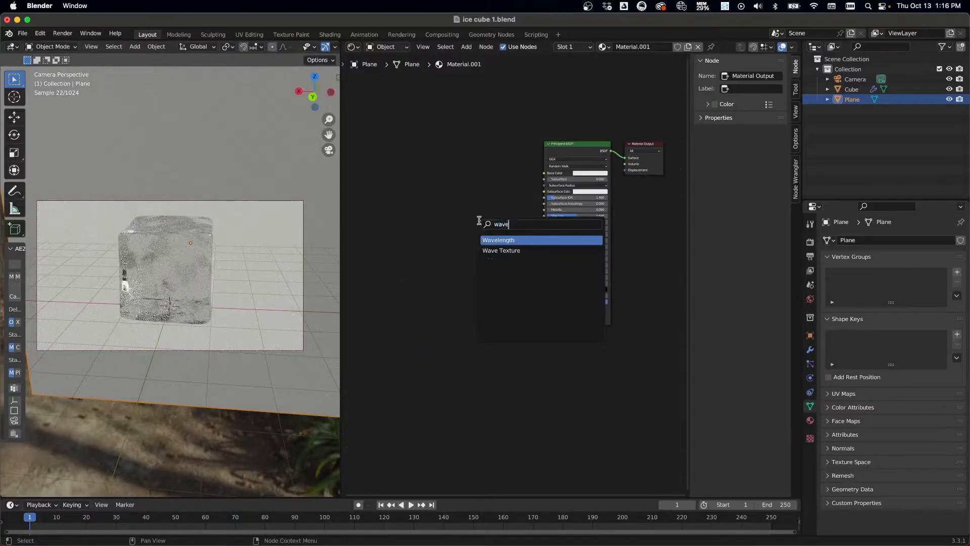
pyautogui.press('Down')
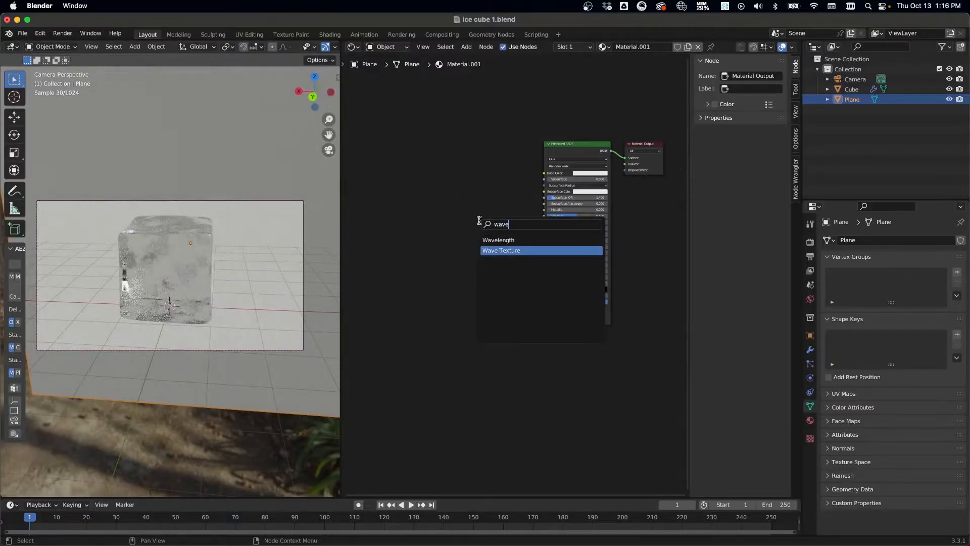
pyautogui.press('Return')
pyautogui.click(395, 170)
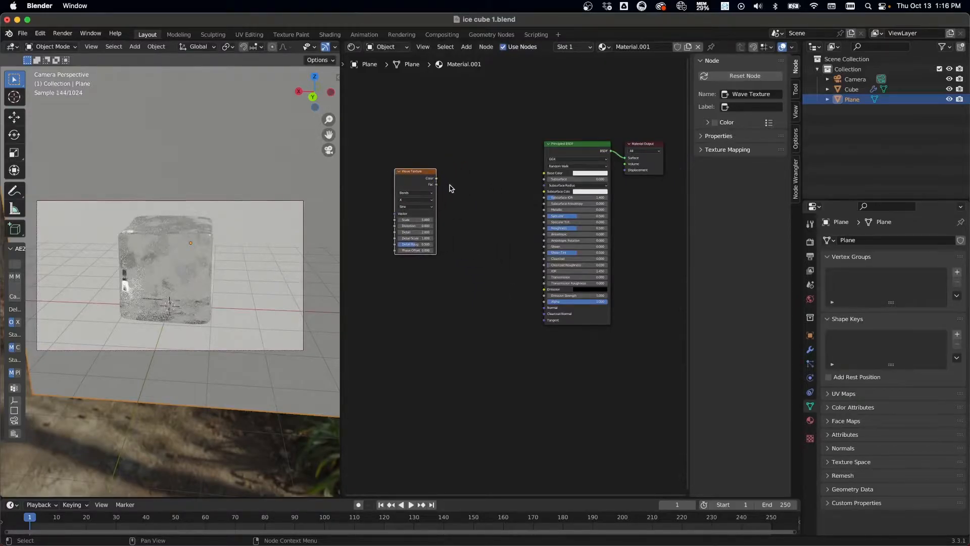
pyautogui.moveTo(436, 178); pyautogui.dragTo(544, 173)
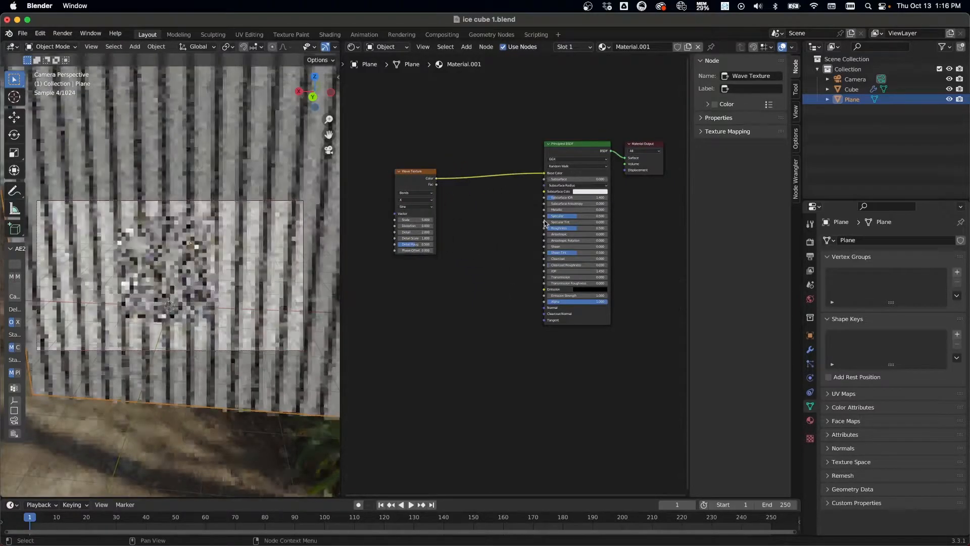
# Step: Add Texture Coordinate and Mapping nodes to the Wave Texture and adjust the node layout
pyautogui.moveTo(427, 275); pyautogui.dragTo(479, 278, button='middle')
pyautogui.hotkey('ctrl', 't')
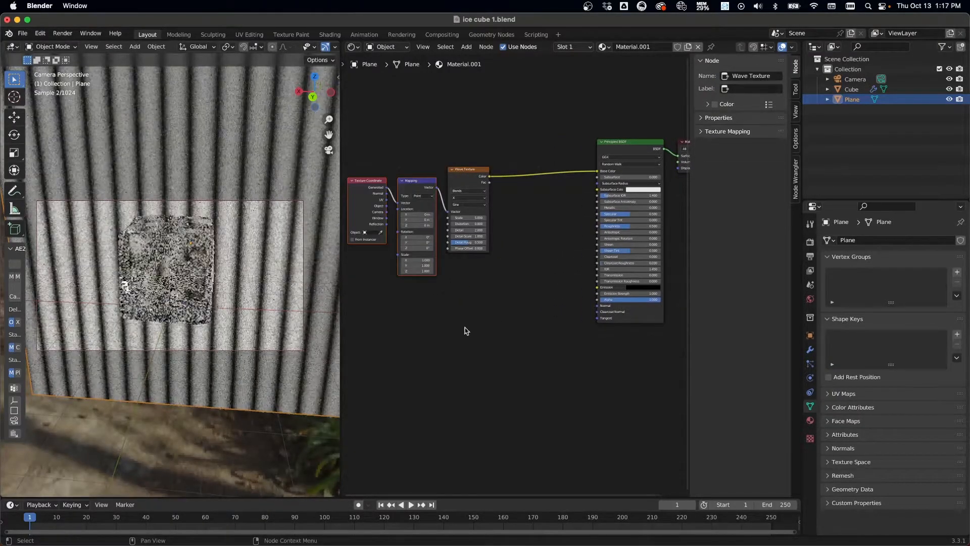
pyautogui.moveTo(463, 329); pyautogui.dragTo(474, 325, button='middle')
pyautogui.moveTo(475, 275); pyautogui.dragTo(482, 290, button='middle')
pyautogui.moveTo(434, 170)
pyautogui.mouseDown()
pyautogui.moveTo(374, 276)
pyautogui.moveTo(425, 181)
pyautogui.mouseUp()
pyautogui.click(480, 301)
# Step: Turn the wave bands diagonally by setting the Mapping node's Z rotation to 124°
pyautogui.scroll(2, 476, 303)
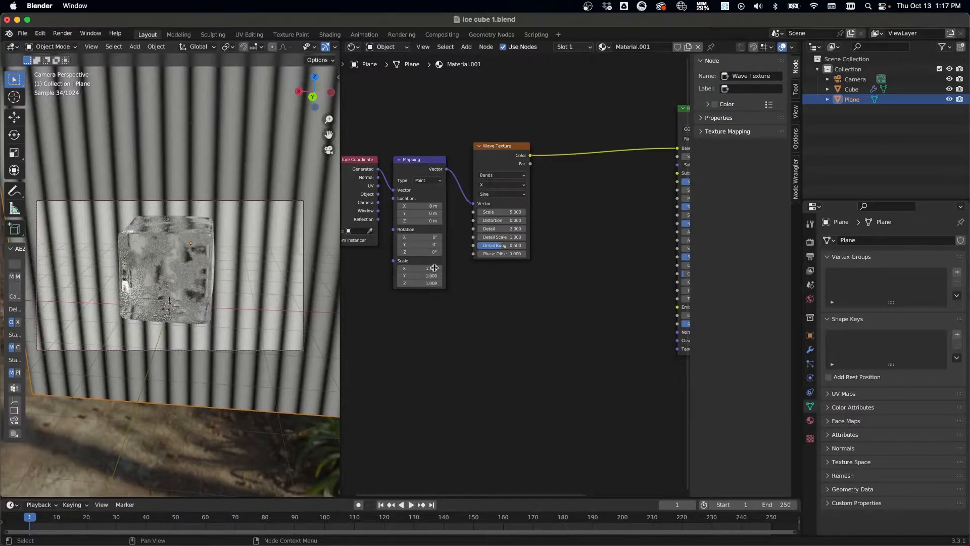
pyautogui.moveTo(419, 245); pyautogui.dragTo(465, 252)
pyautogui.press('super+z')
pyautogui.press('super+z')
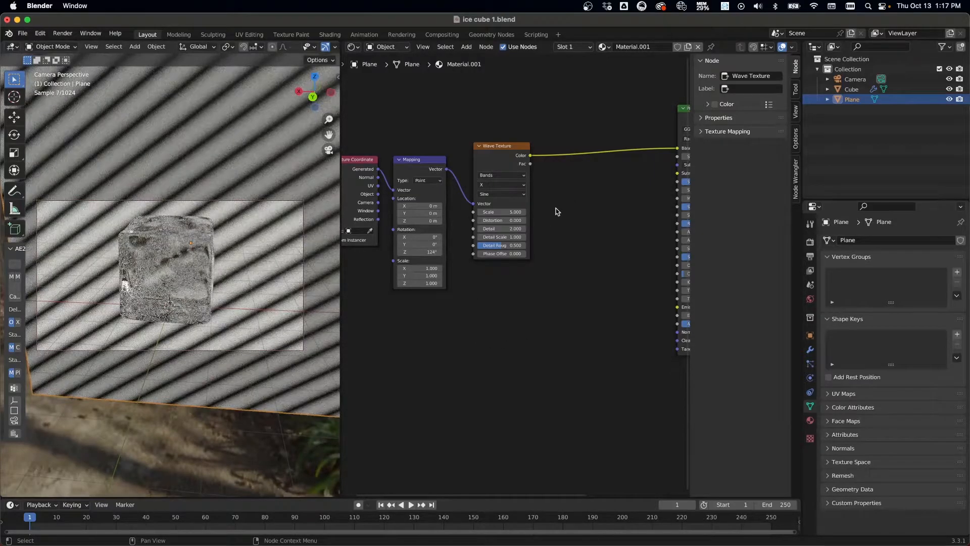
# Step: Set the Wave Texture's Scale to 1.3 to widen the bands on the backdrop plane
pyautogui.click(520, 213)
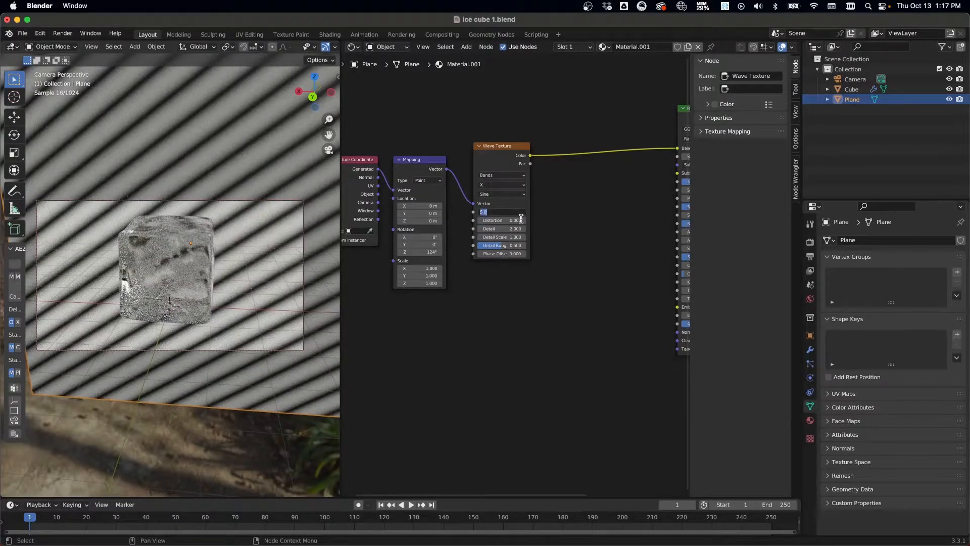
pyautogui.write('3')
pyautogui.press('Return')
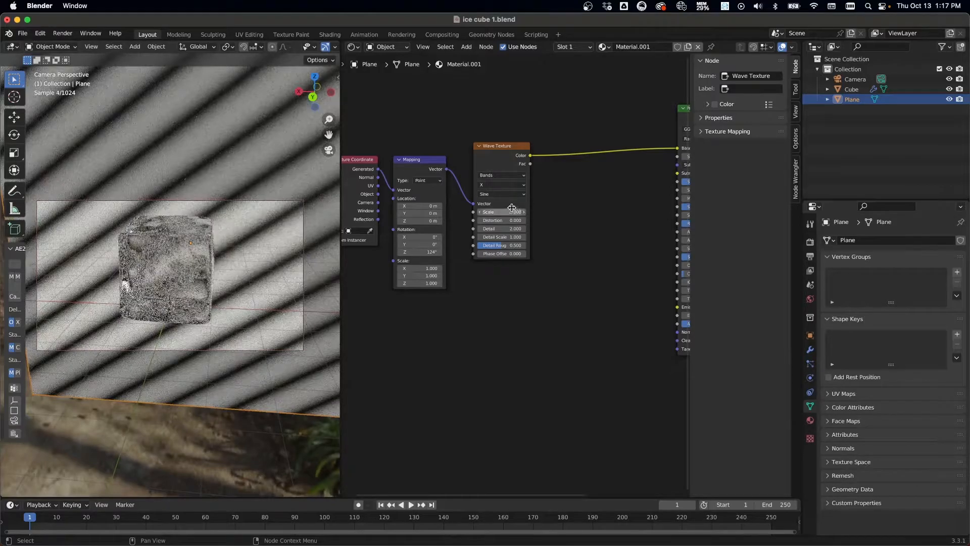
pyautogui.moveTo(515, 212); pyautogui.dragTo(502, 211)
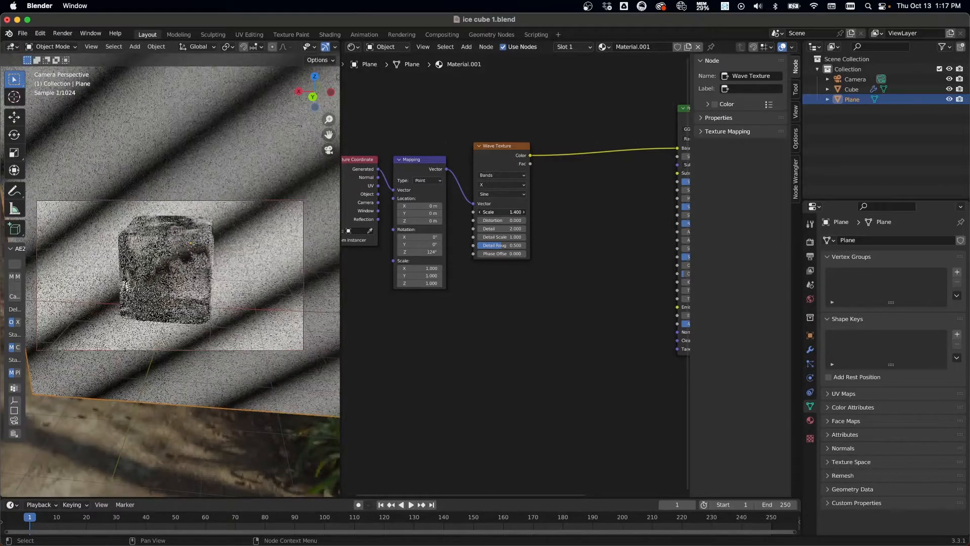
pyautogui.click(518, 212)
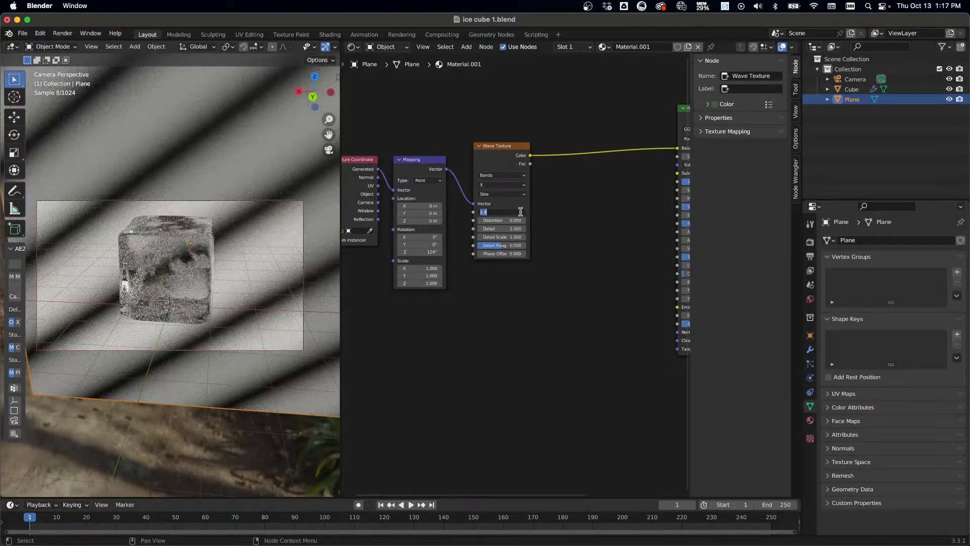
pyautogui.write('1.3')
pyautogui.press('Return')
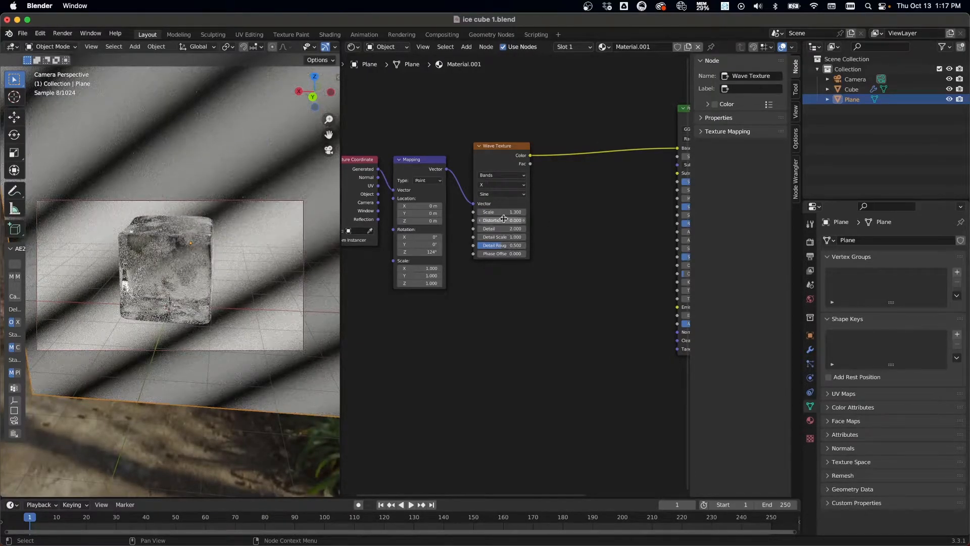
# Step: Set the Wave Texture's Distortion to 13.8 and its Phase Offset to 15.6 to make the bands wavy
pyautogui.moveTo(504, 222); pyautogui.dragTo(555, 221)
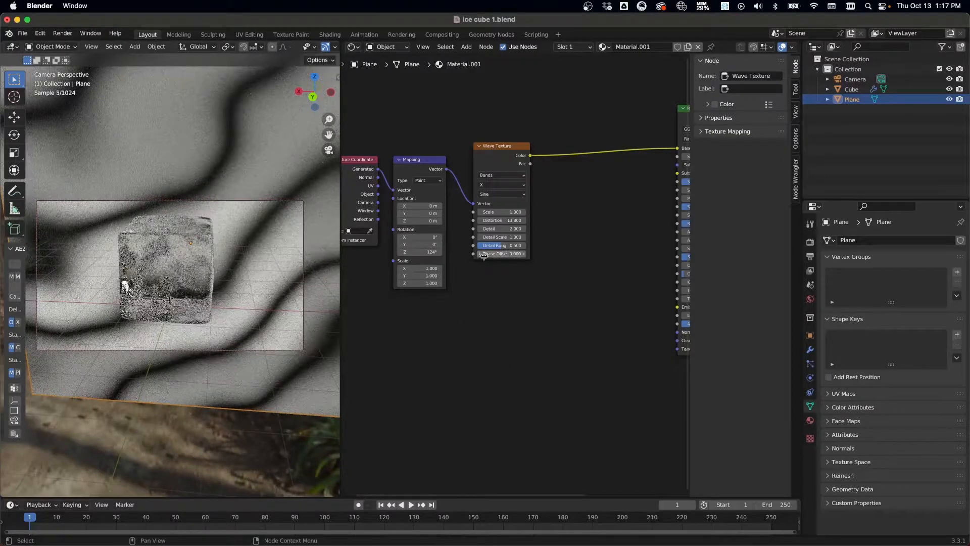
pyautogui.moveTo(510, 250); pyautogui.dragTo(579, 250)
pyautogui.click(192, 446)
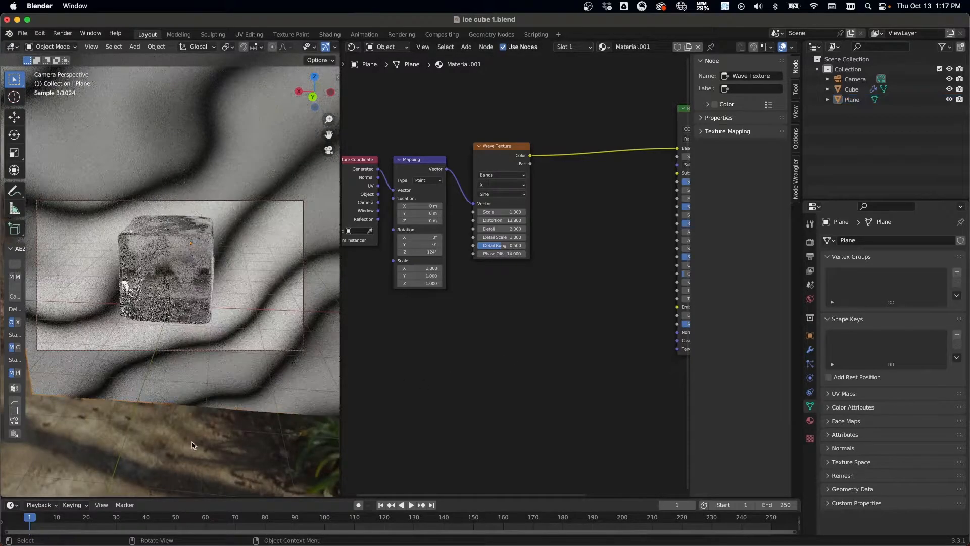
pyautogui.moveTo(504, 253); pyautogui.dragTo(512, 253)
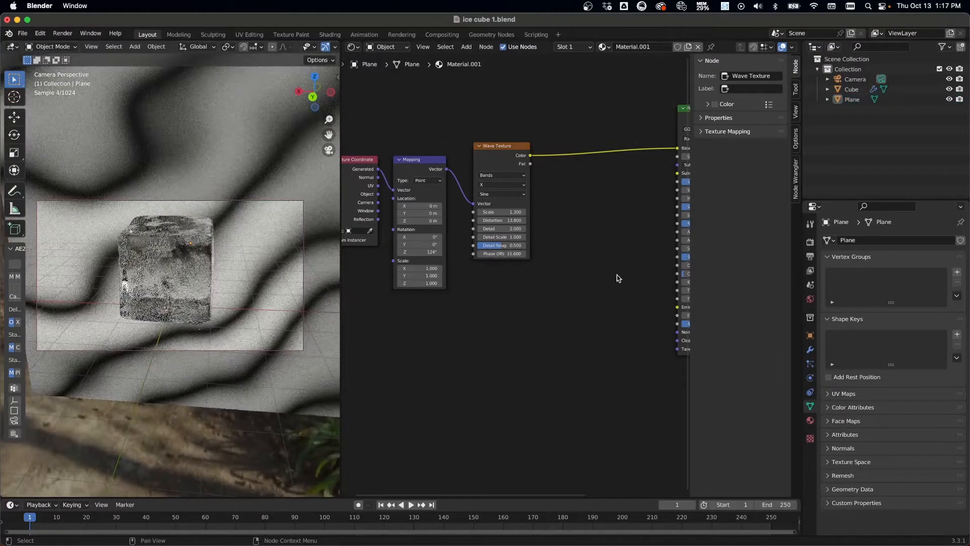
# Step: Insert a ColorRamp node on the link between the Wave Texture and the Principled BSDF's Base Color
pyautogui.hotkey('shift', 'a')
pyautogui.write('color')
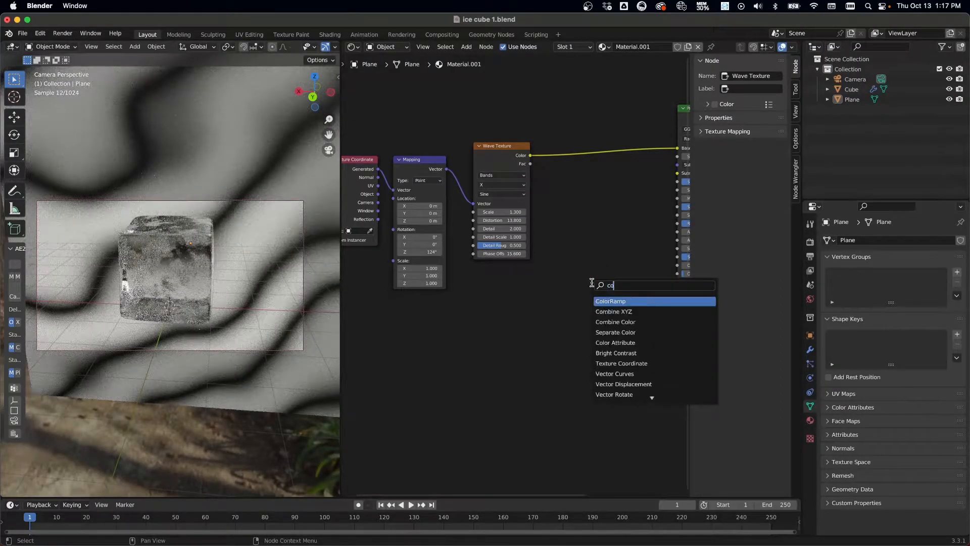
pyautogui.press('Return')
pyautogui.click(580, 221)
pyautogui.moveTo(606, 248); pyautogui.dragTo(568, 260, button='middle')
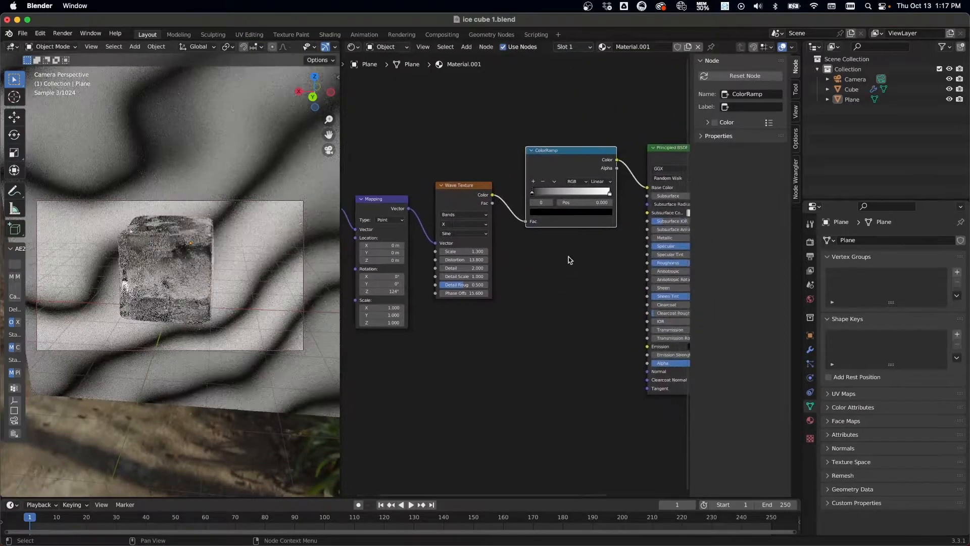
# Step: Set the ColorRamp's interpolation to Constant and move its white stop to about 0.64
pyautogui.click(597, 181)
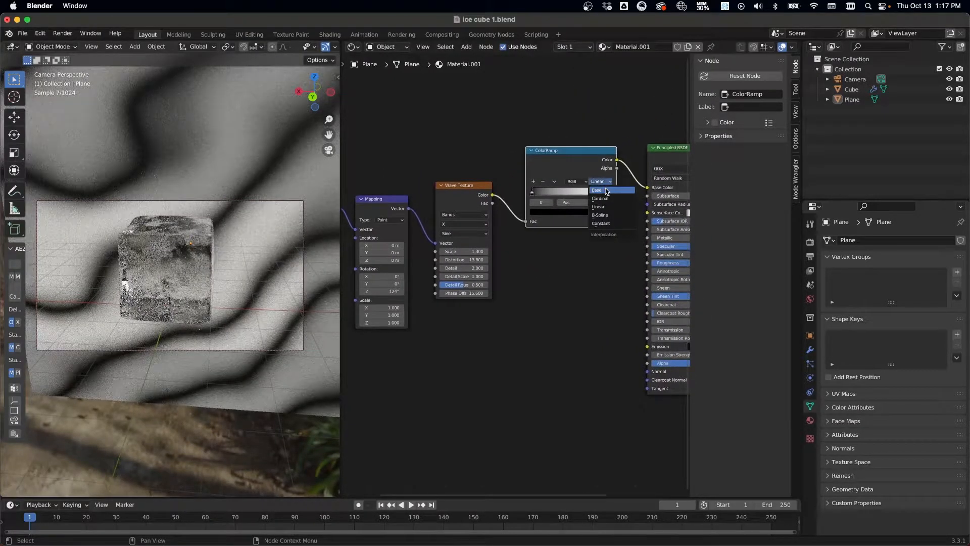
pyautogui.click(602, 223)
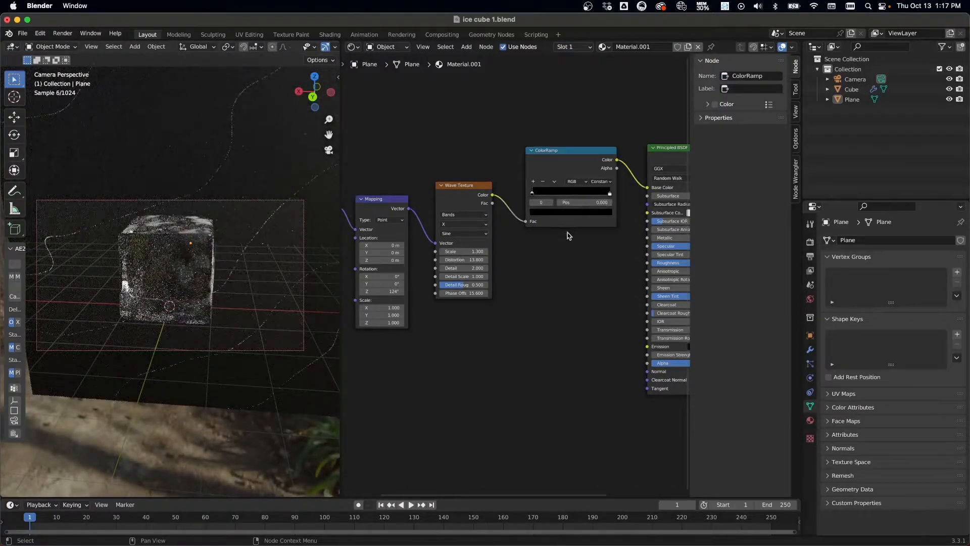
pyautogui.moveTo(609, 193); pyautogui.dragTo(589, 197)
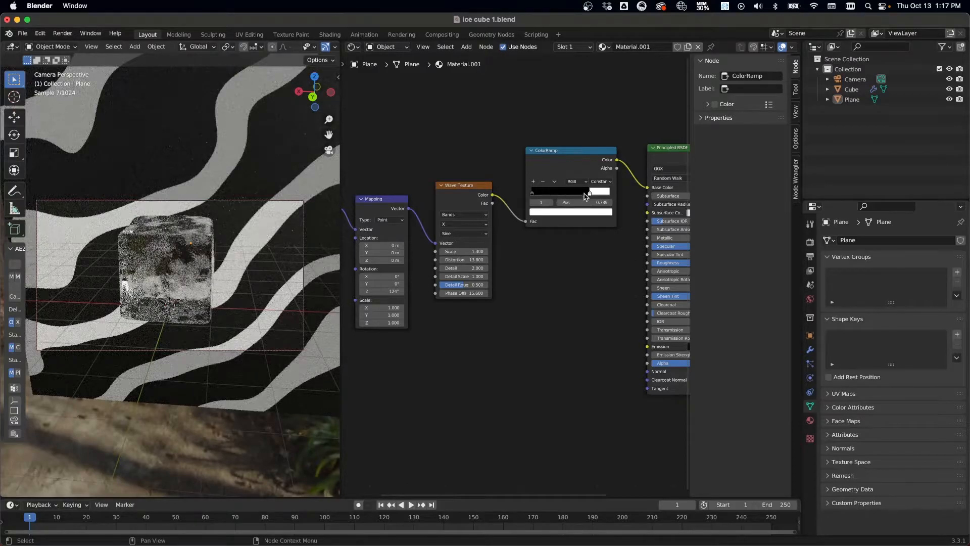
pyautogui.moveTo(589, 196); pyautogui.dragTo(582, 197)
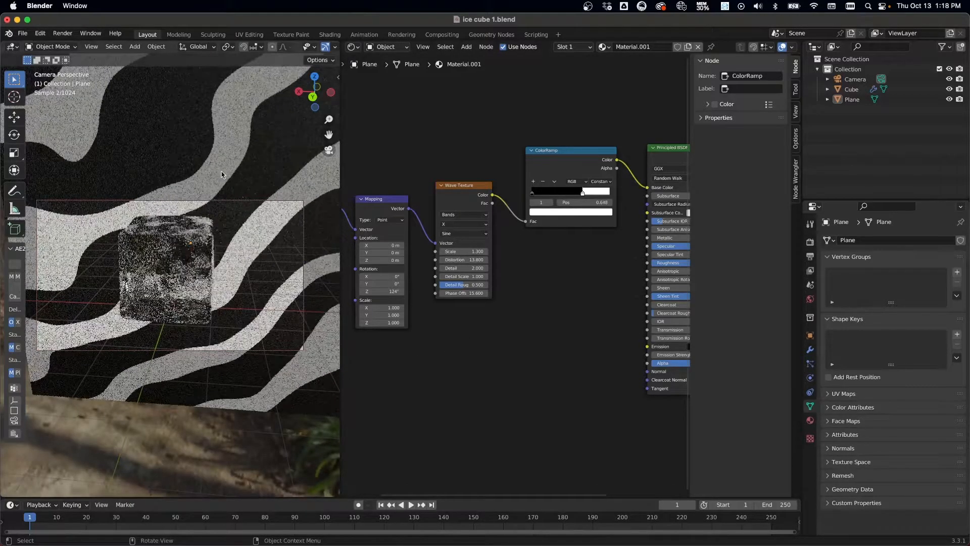
pyautogui.press('n')
pyautogui.click(291, 204)
pyautogui.click(171, 172)
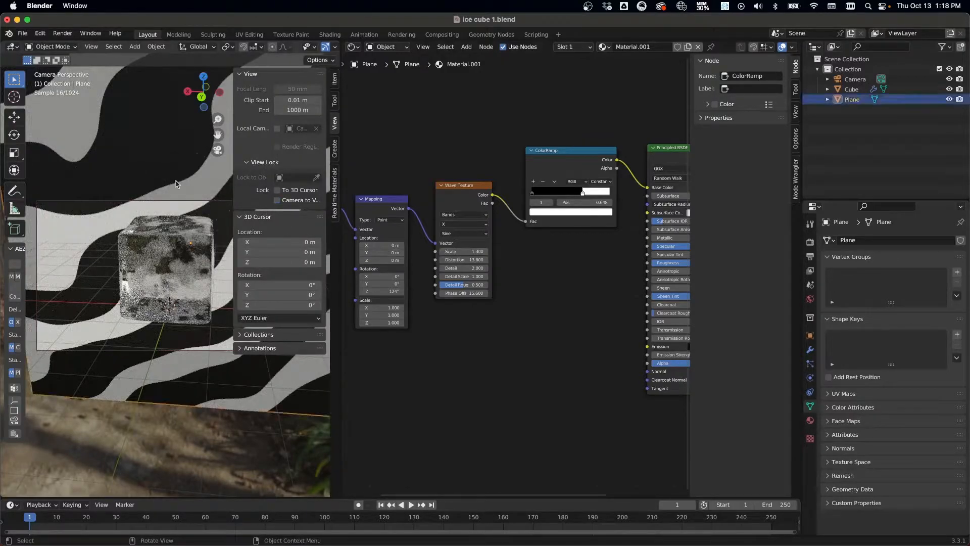
pyautogui.click(262, 458)
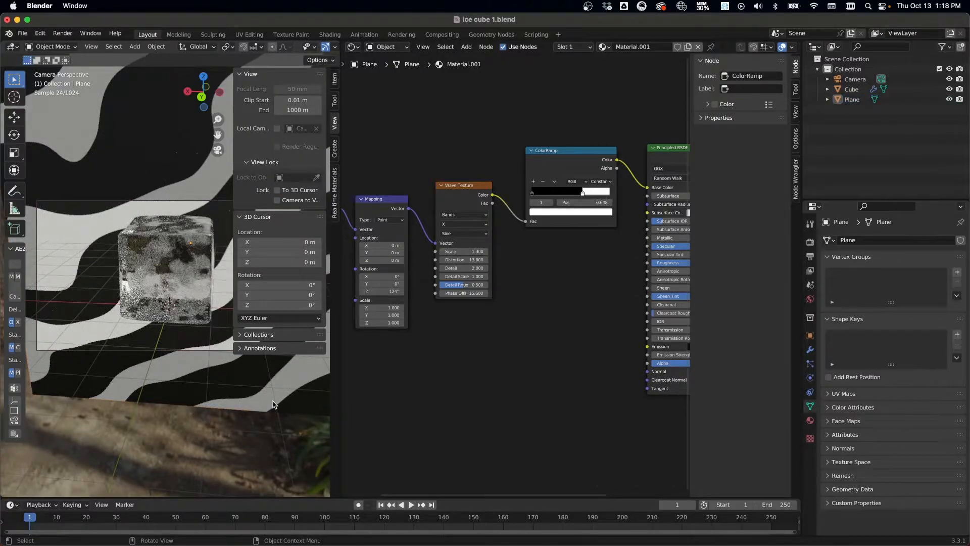
pyautogui.press('n')
# Step: Define a render region around the camera frame so only that area is rendered in the viewport
pyautogui.press('b')
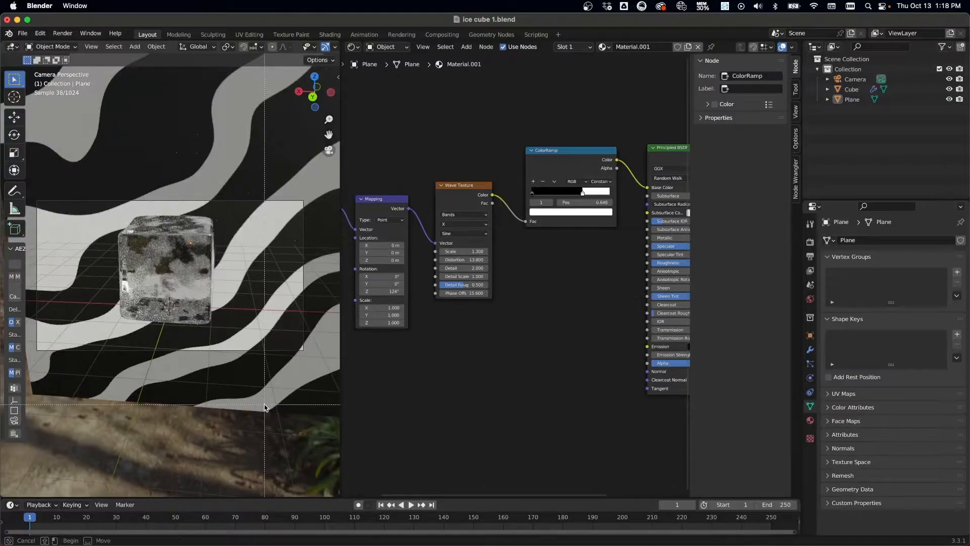
pyautogui.moveTo(36, 203); pyautogui.dragTo(291, 402)
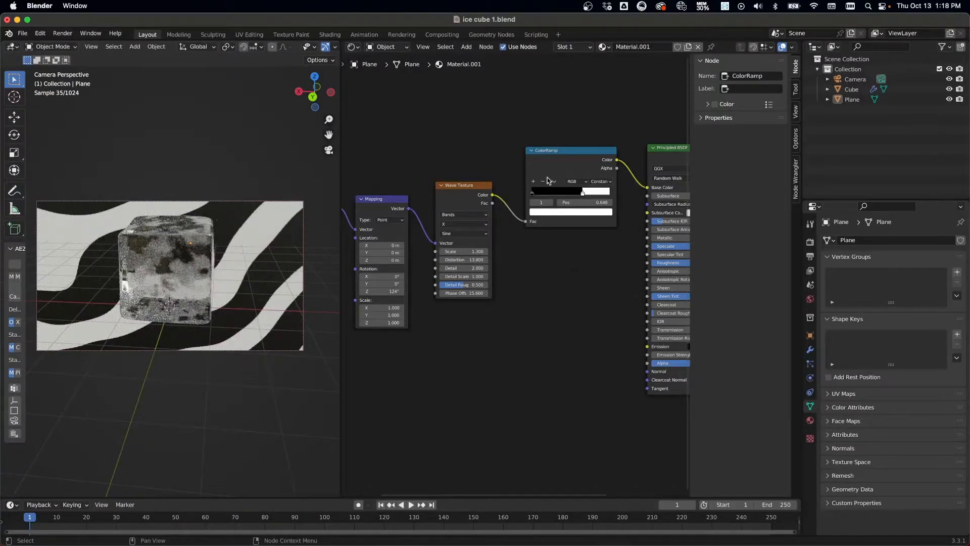
# Step: Move the ColorRamp's white stop to 0.714 and change its black stop to dark blue
pyautogui.moveTo(582, 196); pyautogui.dragTo(587, 196)
pyautogui.click(580, 212)
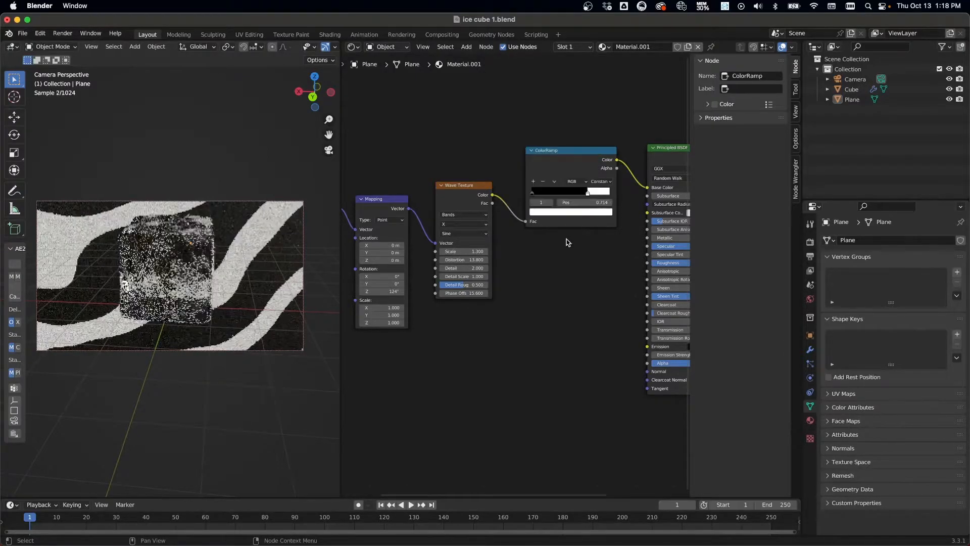
pyautogui.click(532, 193)
pyautogui.click(548, 212)
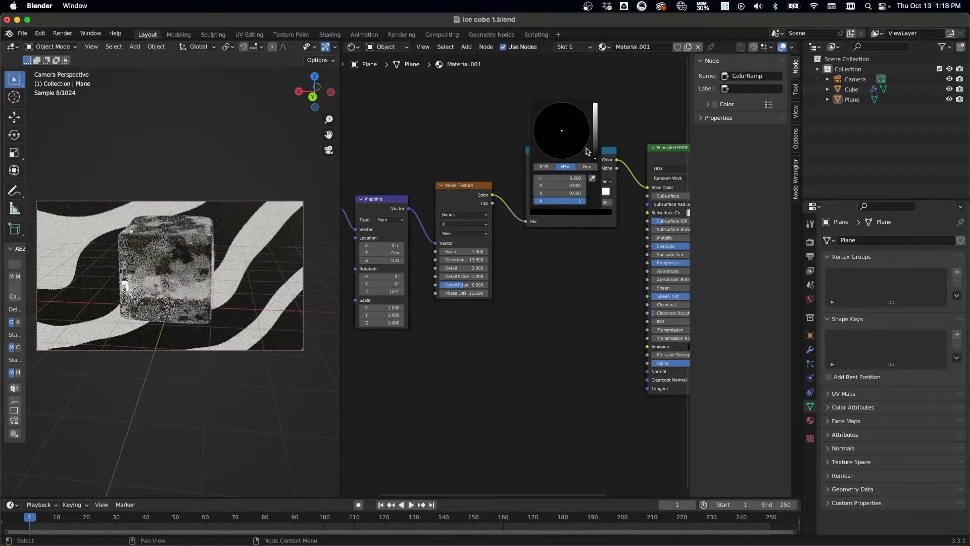
pyautogui.moveTo(595, 149); pyautogui.dragTo(574, 111)
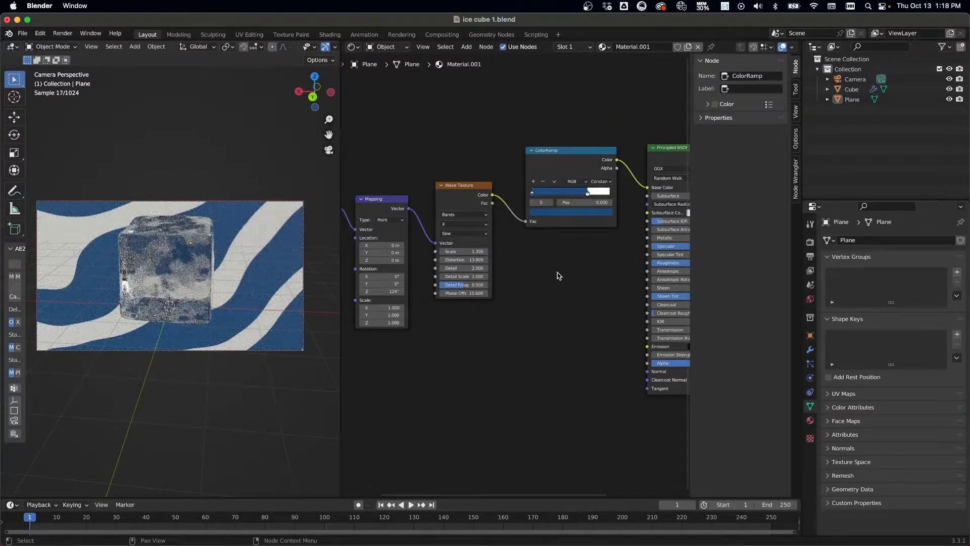
# Step: Try a pale blue tint on the ColorRamp's white stop, then reset it to white with a hex value
pyautogui.click(588, 193)
pyautogui.click(589, 212)
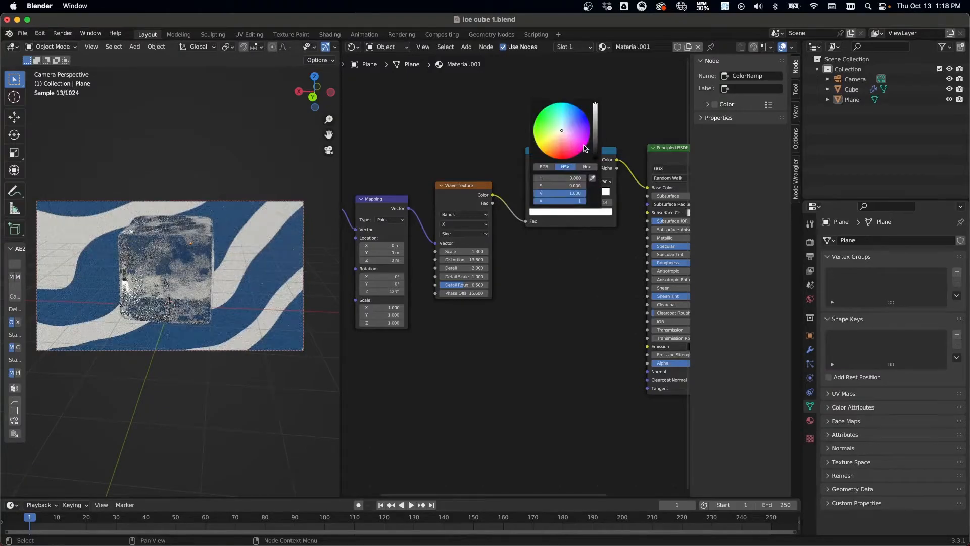
pyautogui.moveTo(561, 130)
pyautogui.mouseDown()
pyautogui.moveTo(568, 124)
pyautogui.moveTo(569, 135)
pyautogui.moveTo(556, 134)
pyautogui.mouseUp()
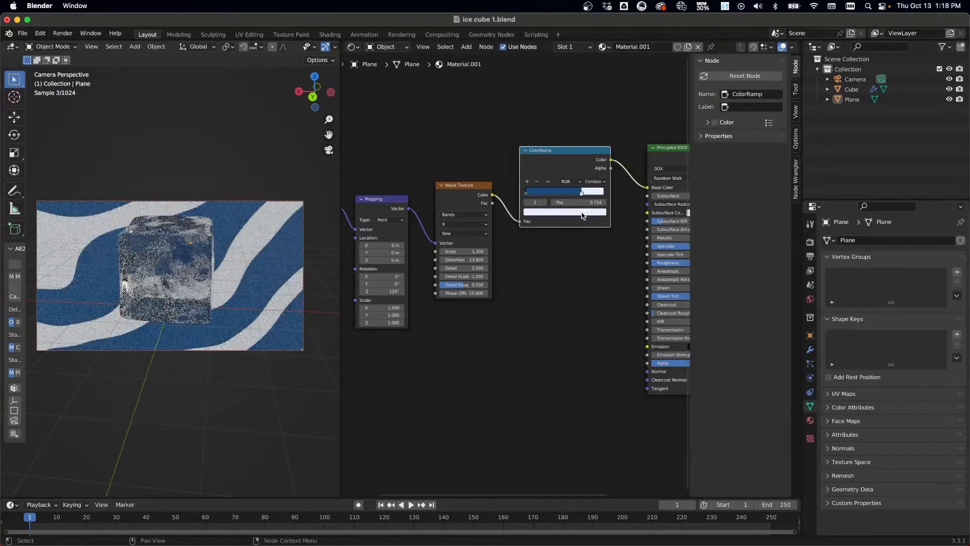
pyautogui.click(582, 212)
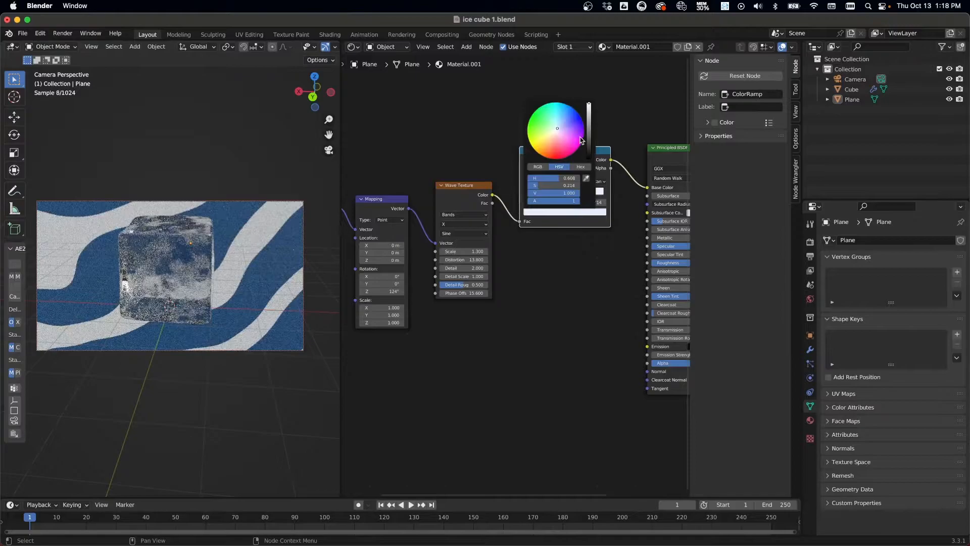
pyautogui.click(580, 167)
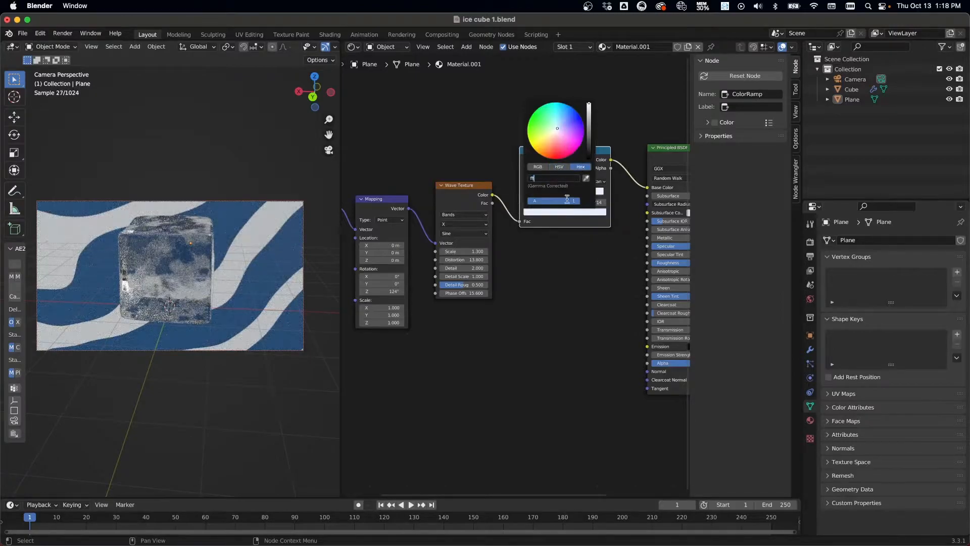
pyautogui.press('Return')
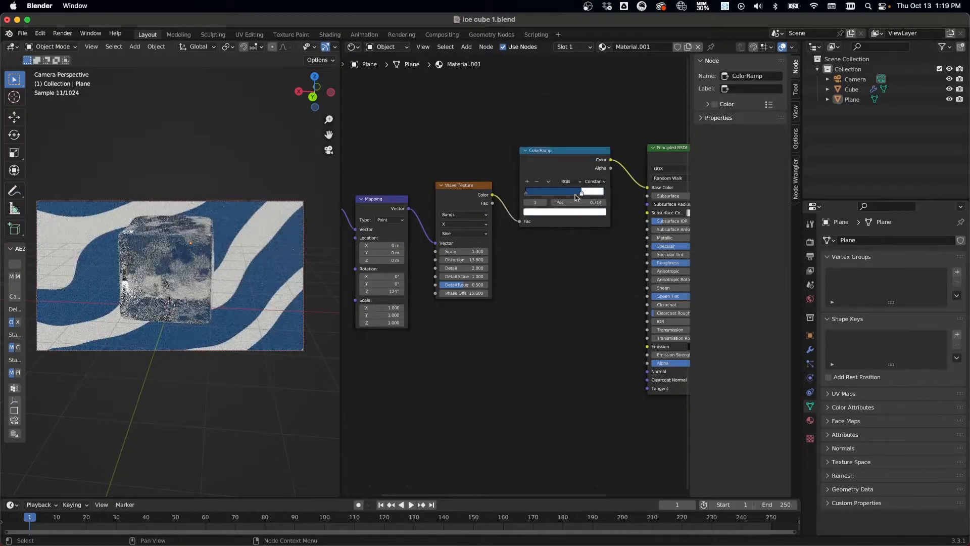
# Step: Add a light blue middle stop to the ColorRamp at about 0.49 and move the white stop to 0.700
pyautogui.click(527, 193)
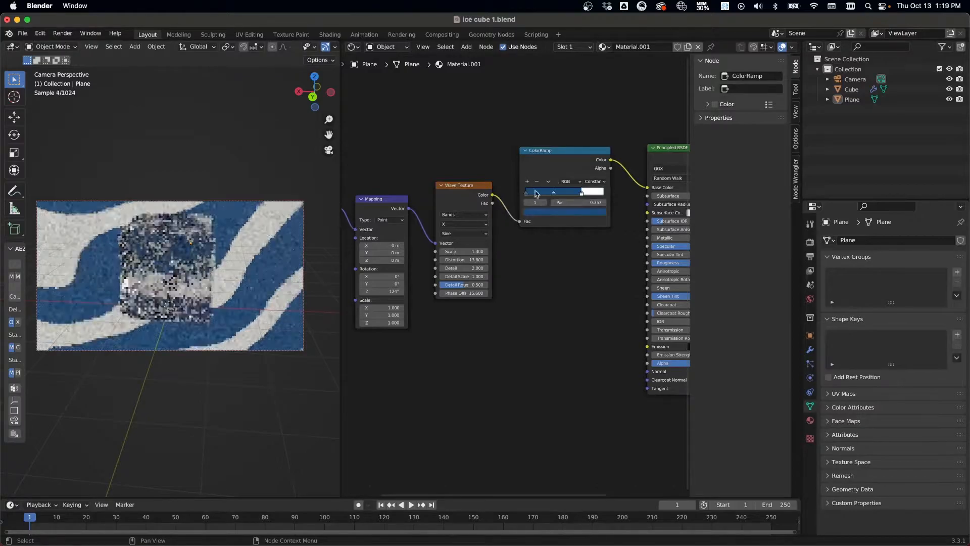
pyautogui.click(556, 213)
pyautogui.moveTo(564, 114)
pyautogui.mouseDown()
pyautogui.moveTo(589, 102)
pyautogui.moveTo(562, 111)
pyautogui.mouseUp()
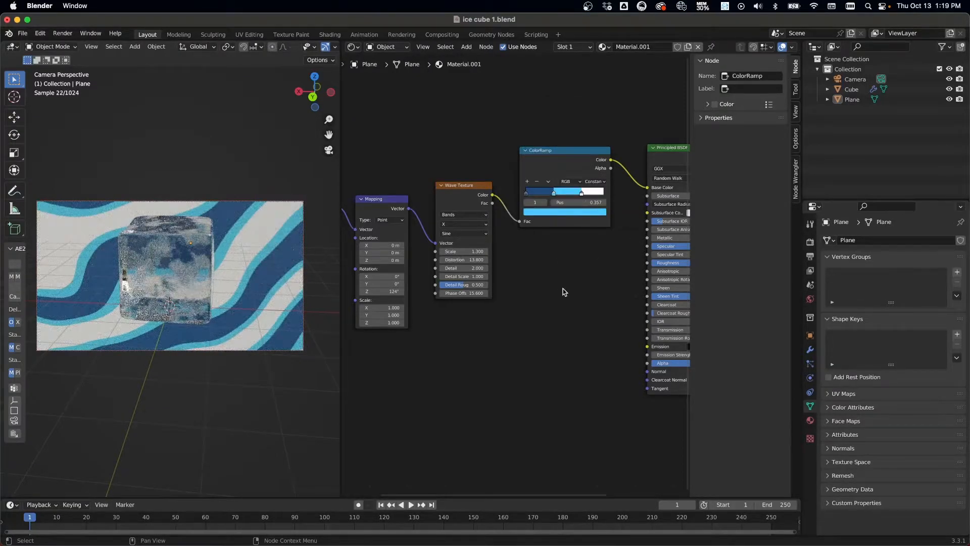
pyautogui.moveTo(553, 193); pyautogui.dragTo(565, 195)
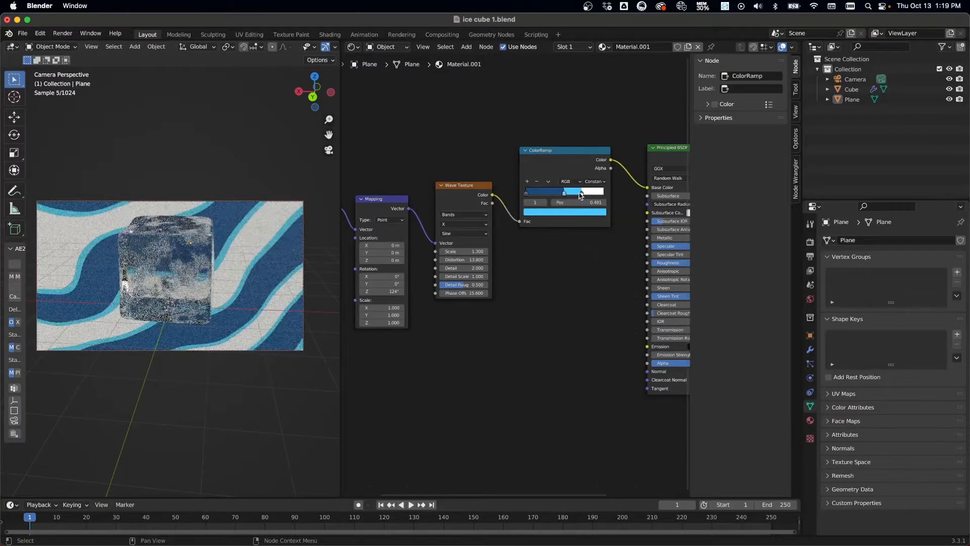
pyautogui.click(581, 194)
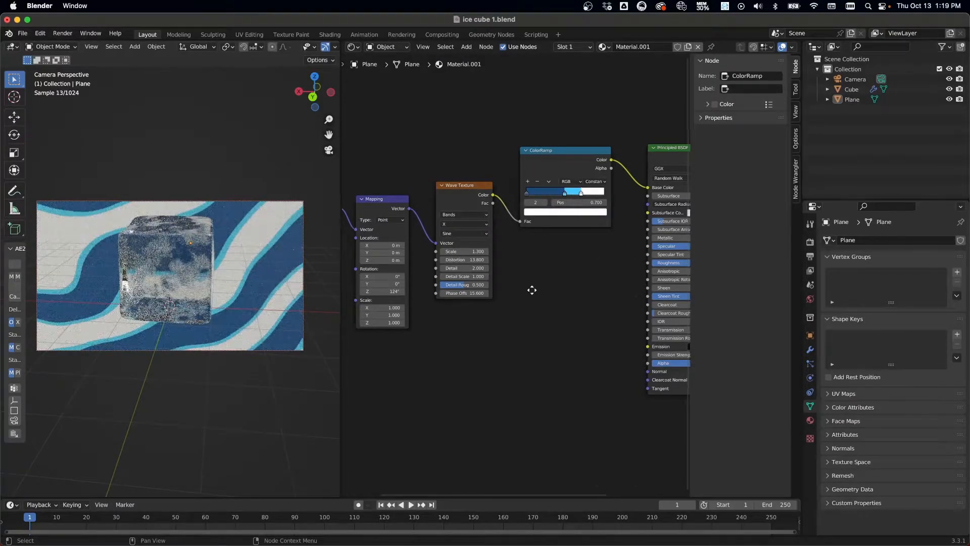
# Step: Move the Texture Coordinate, Mapping, Wave Texture and ColorRamp nodes together, farther from the Principled BSDF
pyautogui.moveTo(531, 293); pyautogui.dragTo(574, 287, button='middle')
pyautogui.moveTo(625, 133); pyautogui.dragTo(352, 306)
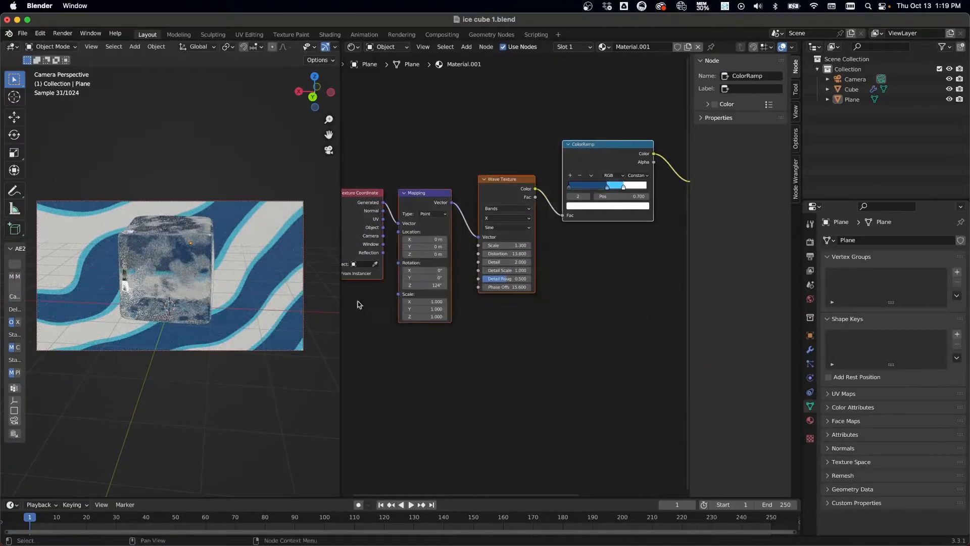
pyautogui.moveTo(629, 146); pyautogui.dragTo(562, 146)
pyautogui.moveTo(661, 260); pyautogui.dragTo(555, 282, button='middle')
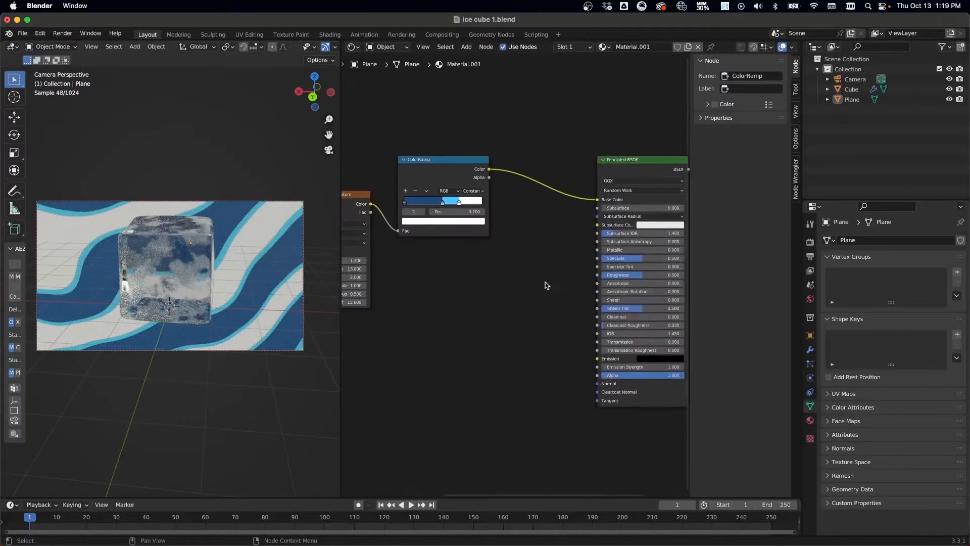
# Step: Add a second ColorRamp below the first and connect the first ramp's Color output to the Principled BSDF's Roughness
pyautogui.hotkey('shift', 'a')
pyautogui.write('co')
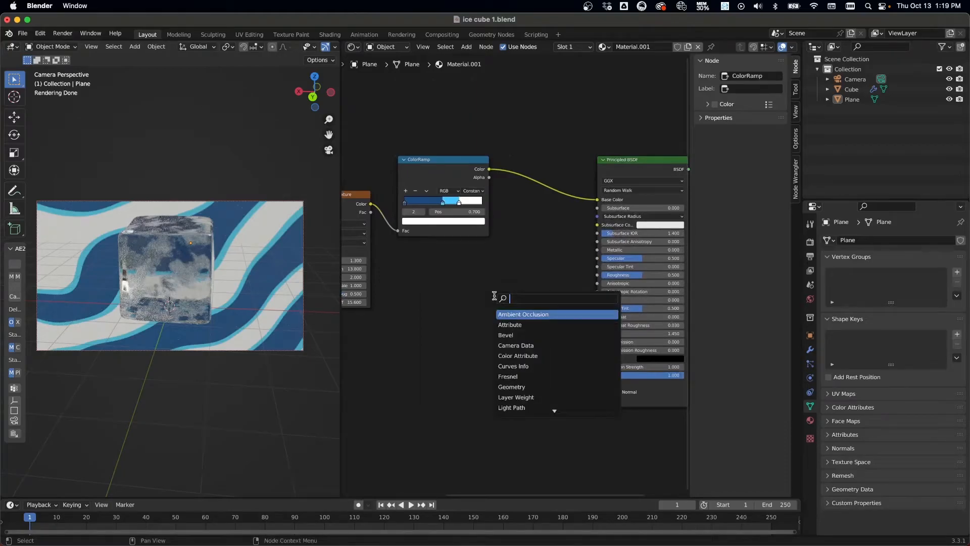
pyautogui.write('lor')
pyautogui.press('Return')
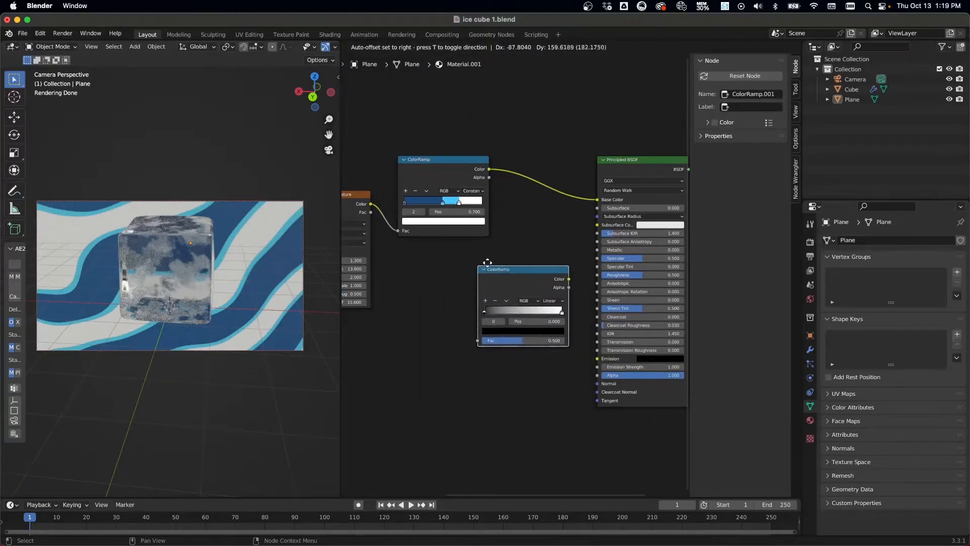
pyautogui.click(489, 265)
pyautogui.moveTo(489, 170); pyautogui.dragTo(597, 275)
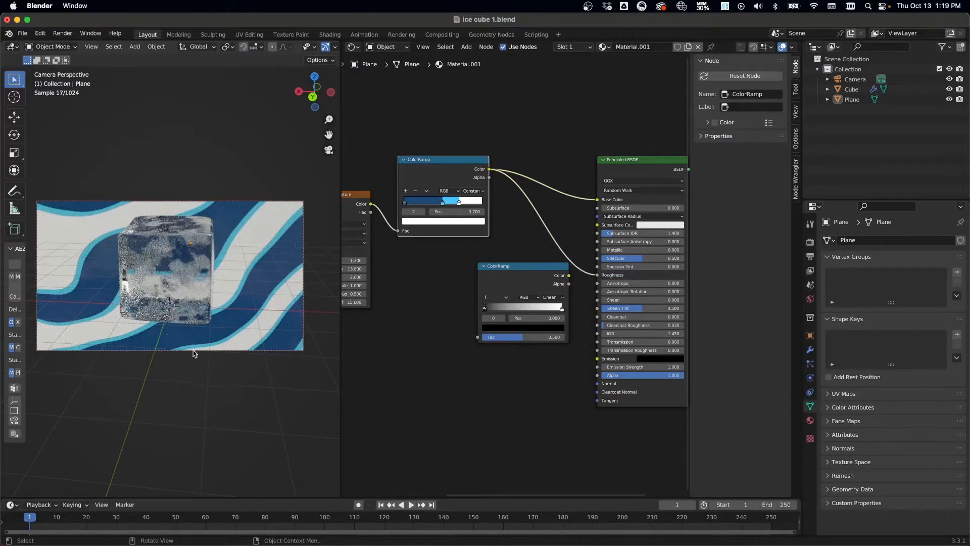
# Step: Hide and show the cube to compare the backdrop's roughness reflections with and without it, leaving the cube shown
pyautogui.click(228, 378)
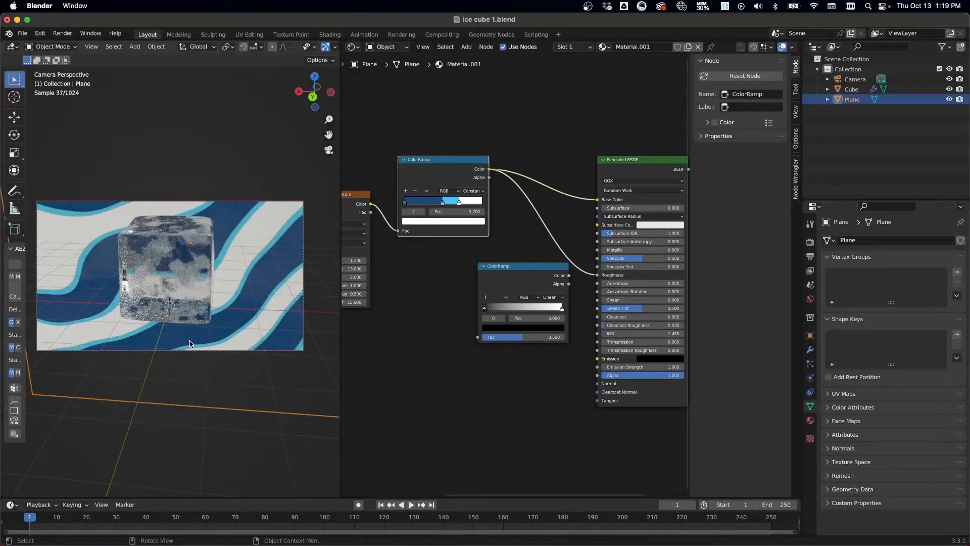
pyautogui.click(173, 274)
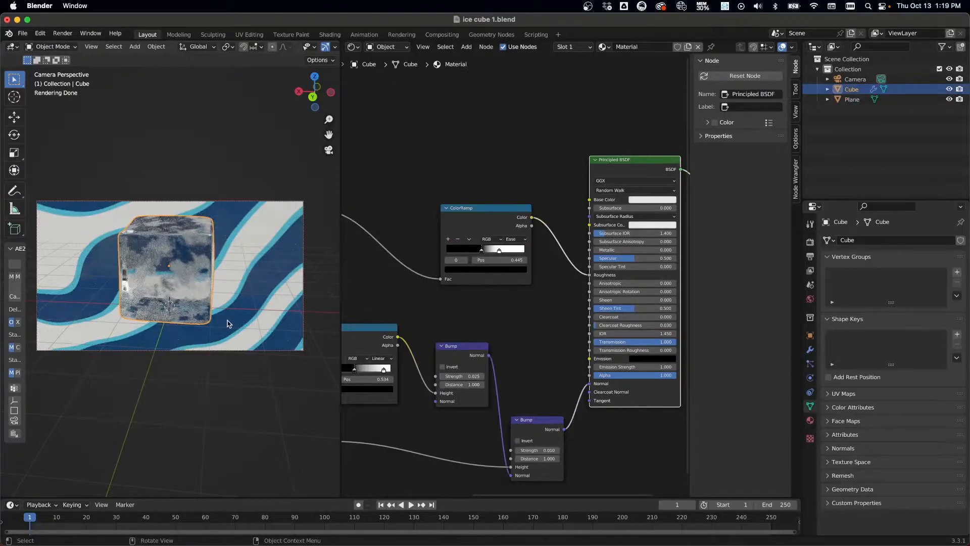
pyautogui.press('h')
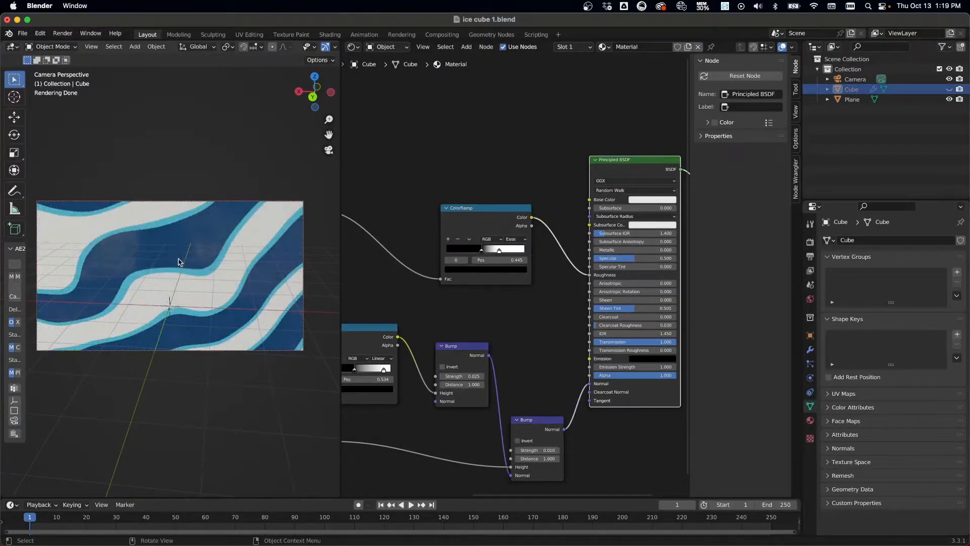
pyautogui.click(949, 89)
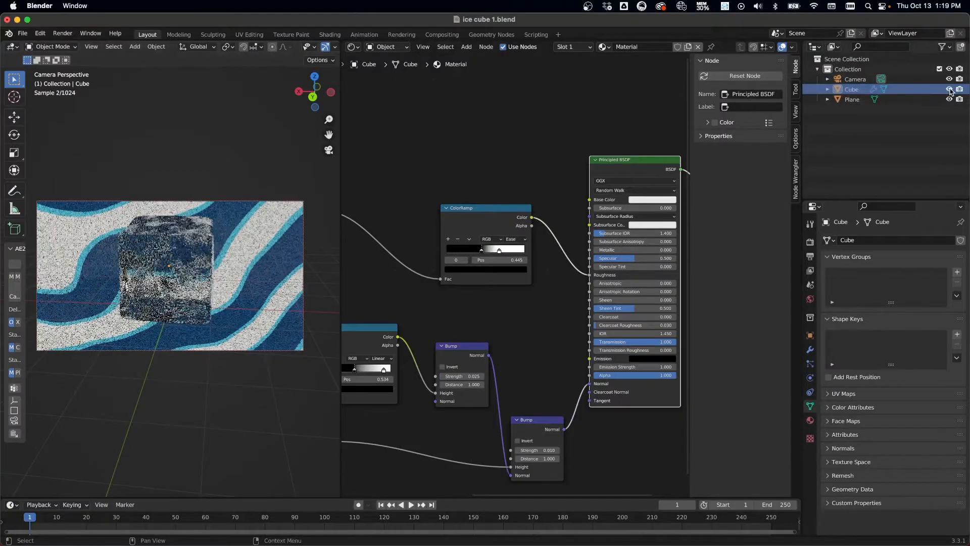
pyautogui.click(949, 89)
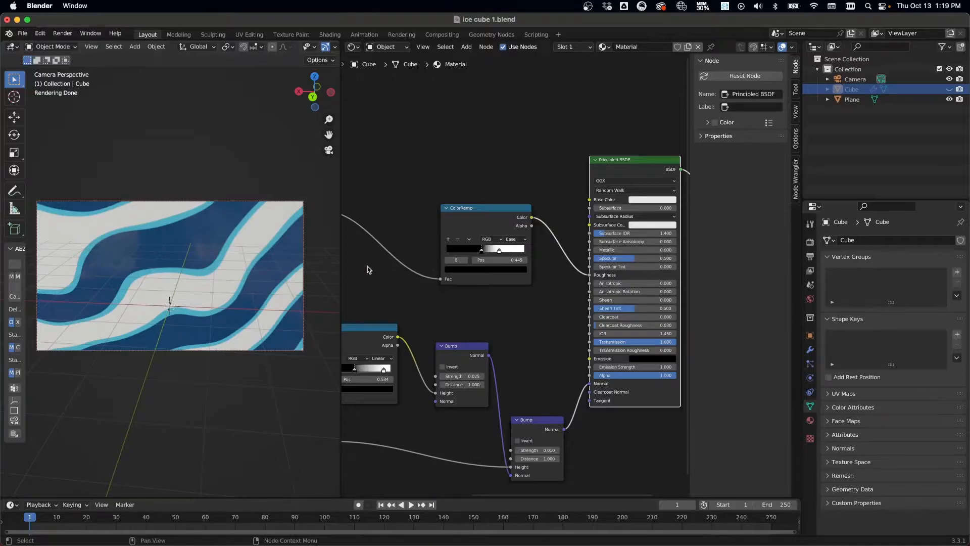
pyautogui.click(949, 89)
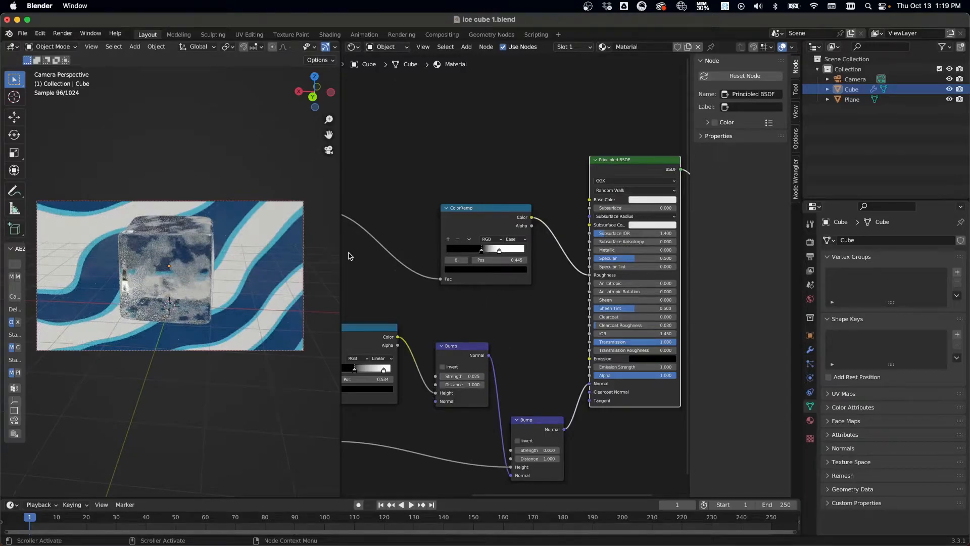
# Step: On the plane's material, try inserting the second ColorRamp into the Roughness link and lightening its black stop to mid grey
pyautogui.click(296, 248)
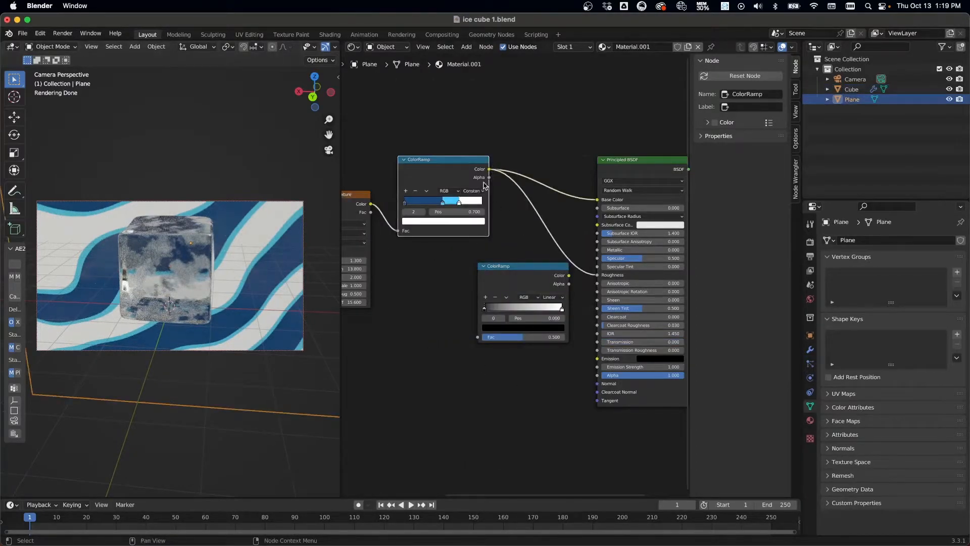
pyautogui.moveTo(523, 267); pyautogui.dragTo(565, 236)
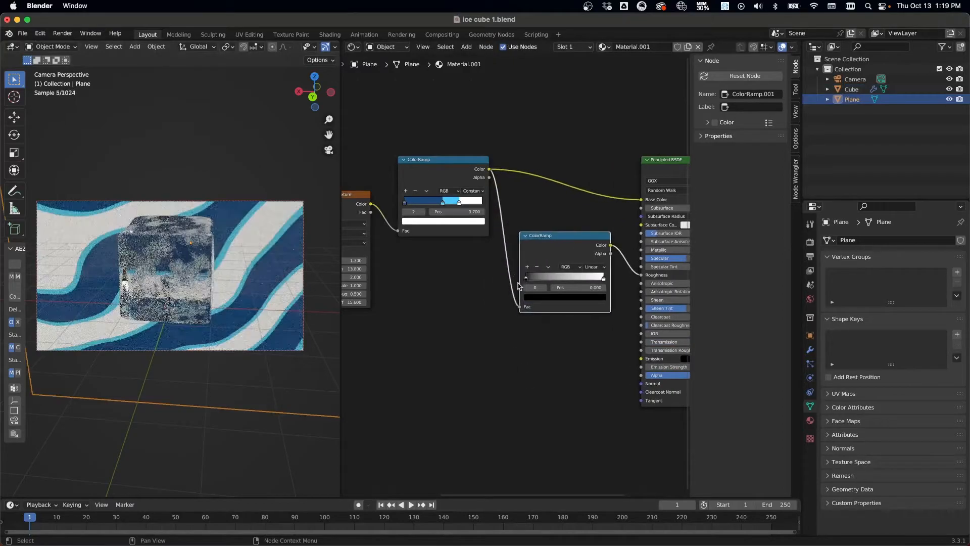
pyautogui.click(540, 298)
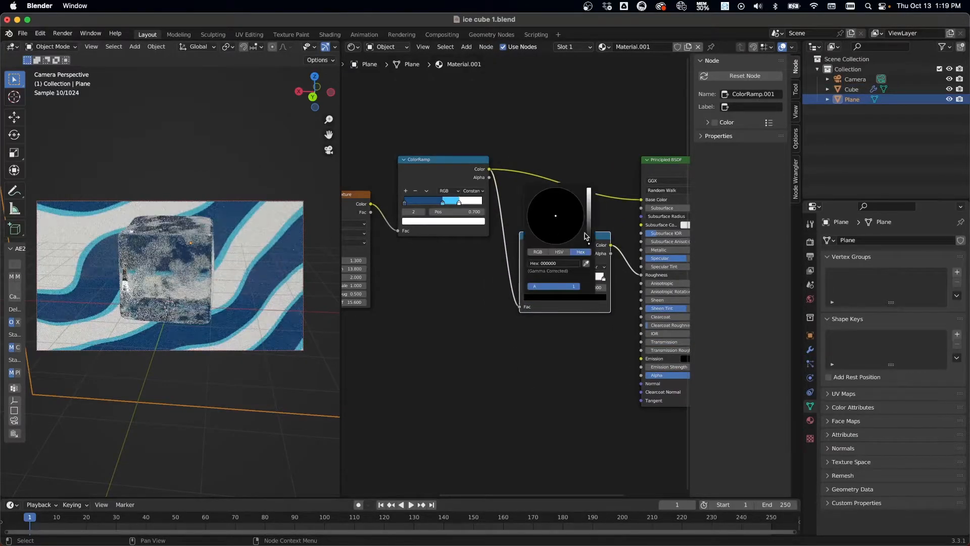
pyautogui.moveTo(590, 239); pyautogui.dragTo(590, 220)
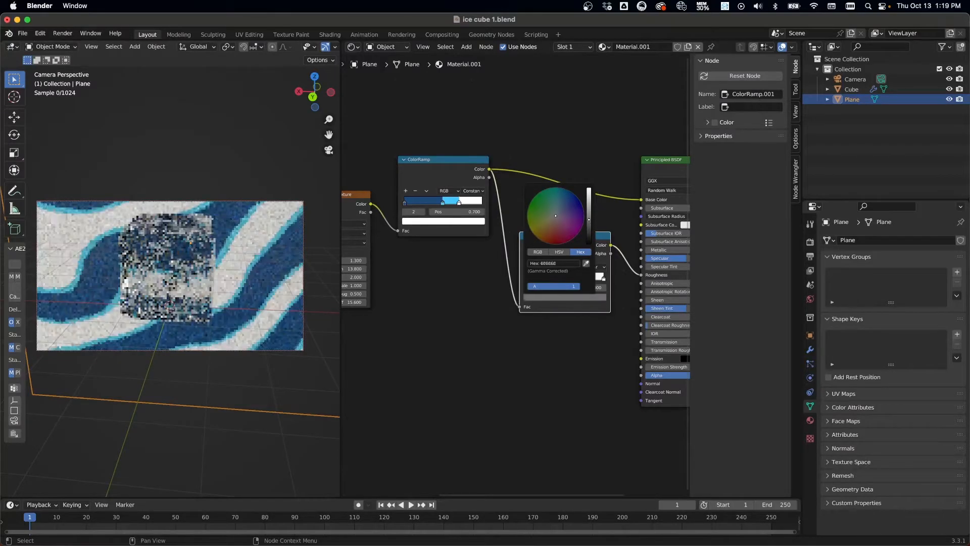
pyautogui.click(542, 375)
pyautogui.click(548, 247)
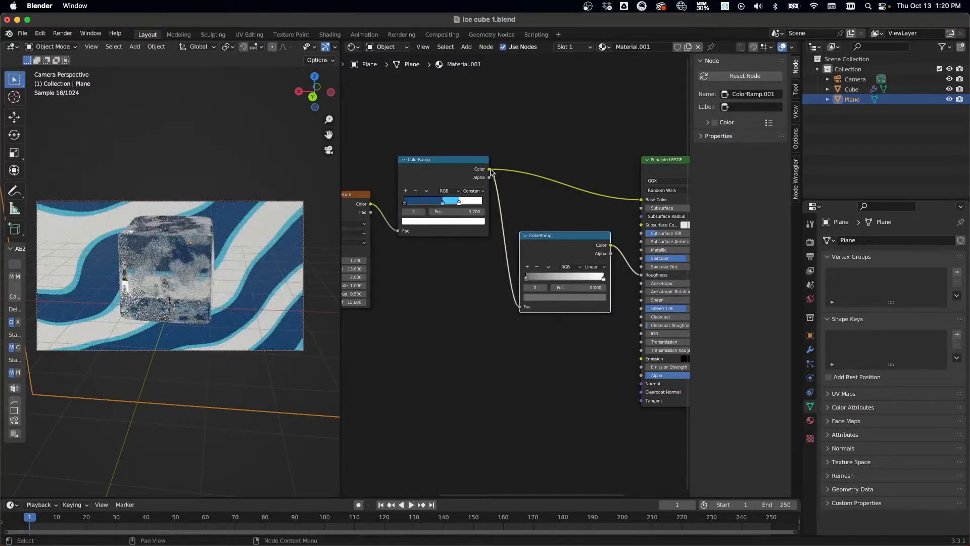
# Step: Return the second ColorRamp's first stop to black and shift the node slightly away from the Principled BSDF
pyautogui.click(526, 280)
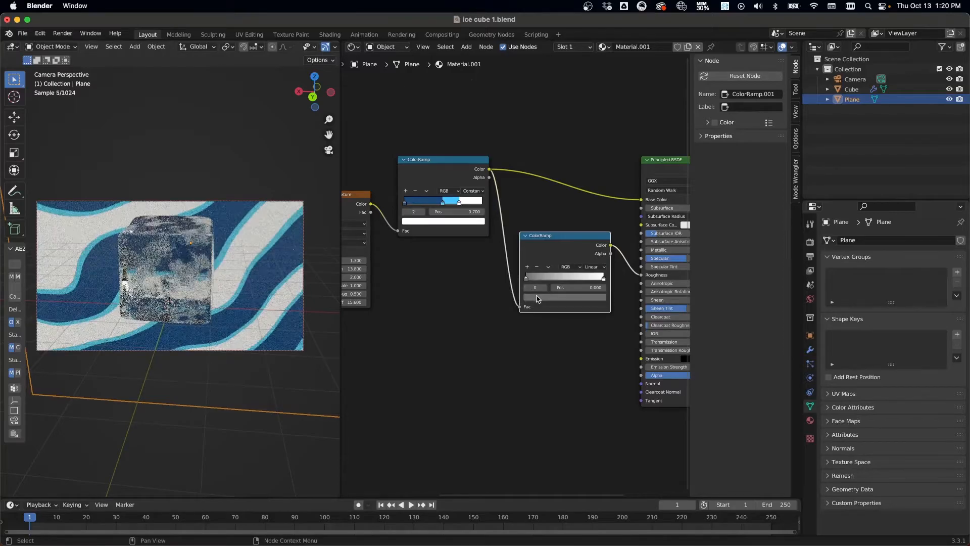
pyautogui.click(565, 298)
pyautogui.moveTo(590, 237); pyautogui.dragTo(526, 237)
pyautogui.click(526, 216)
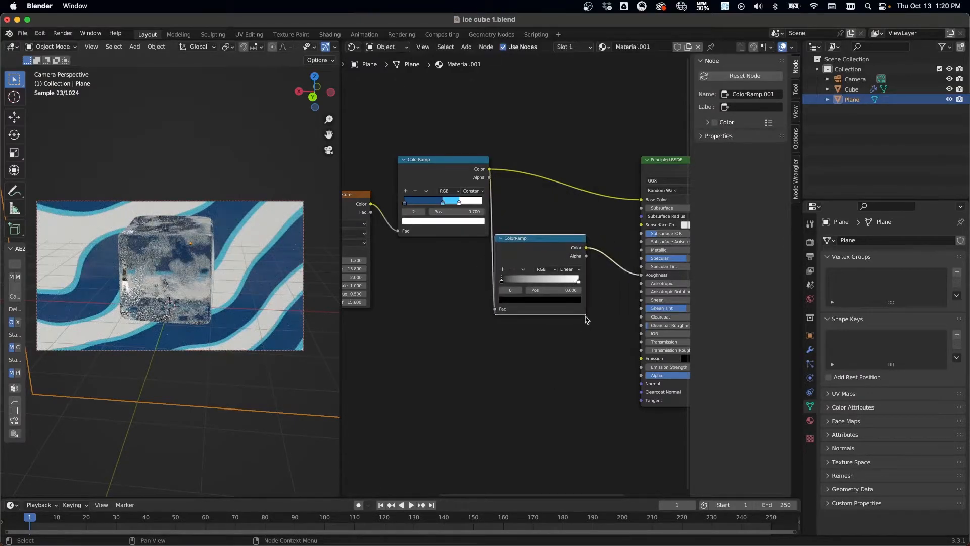
# Step: Connect the first ColorRamp's Color output directly to the Principled BSDF's Roughness and delete the second ColorRamp
pyautogui.moveTo(592, 314); pyautogui.dragTo(560, 314, button='middle')
pyautogui.moveTo(500, 240)
pyautogui.mouseDown()
pyautogui.moveTo(541, 243)
pyautogui.moveTo(506, 245)
pyautogui.mouseUp()
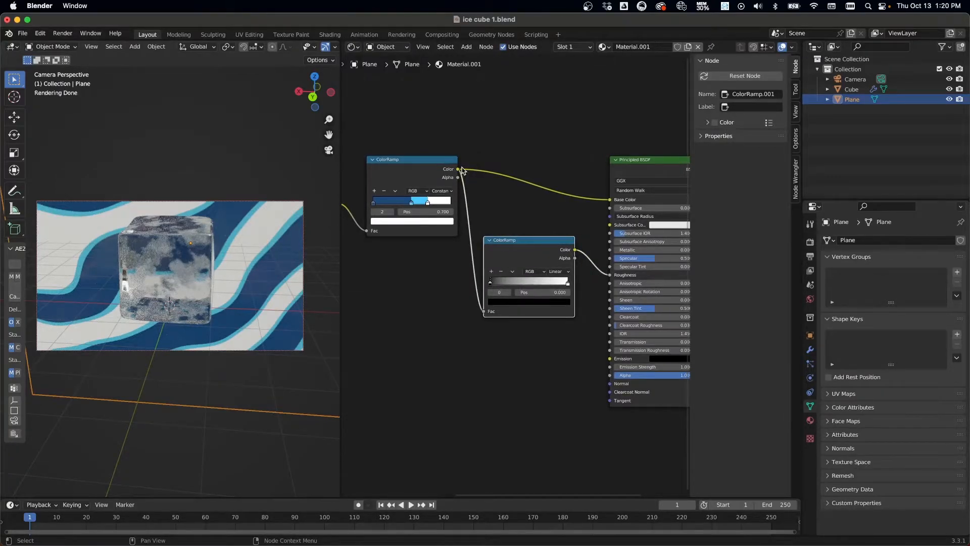
pyautogui.moveTo(458, 171); pyautogui.dragTo(610, 274)
pyautogui.click(531, 263)
pyautogui.press('x')
pyautogui.moveTo(531, 297); pyautogui.dragTo(582, 302, button='middle')
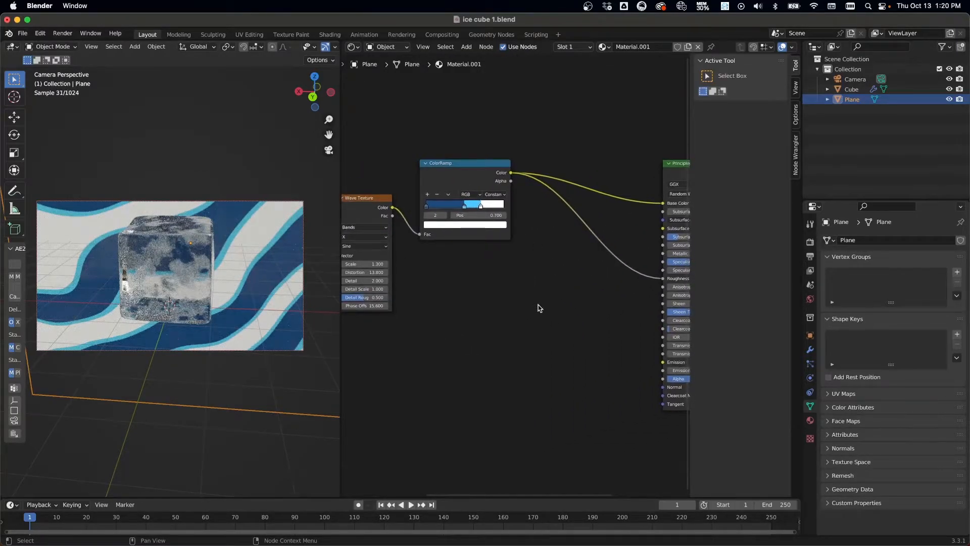
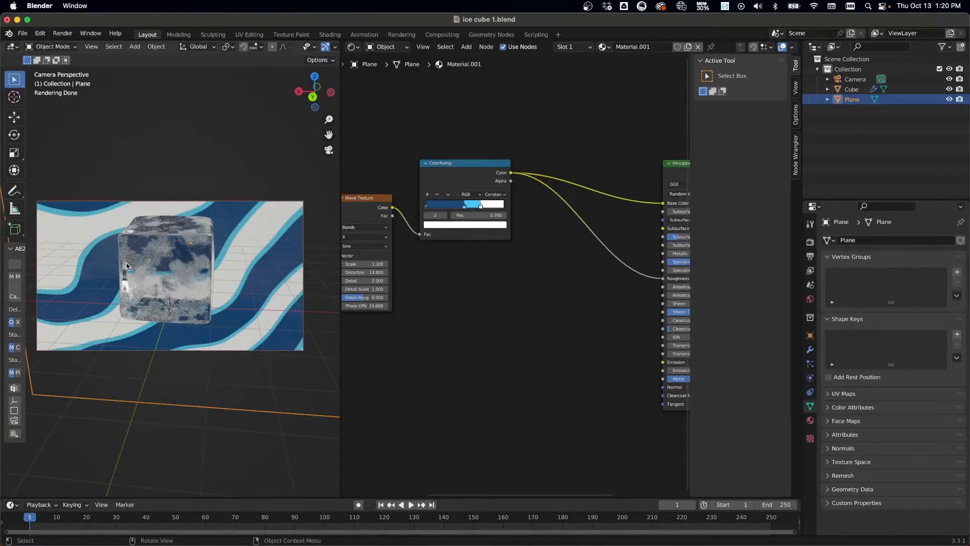
# Step: Switch the node editor area to a 3D Viewport and duplicate the backdrop plane along the global Y axis to behind the camera
pyautogui.click(354, 47)
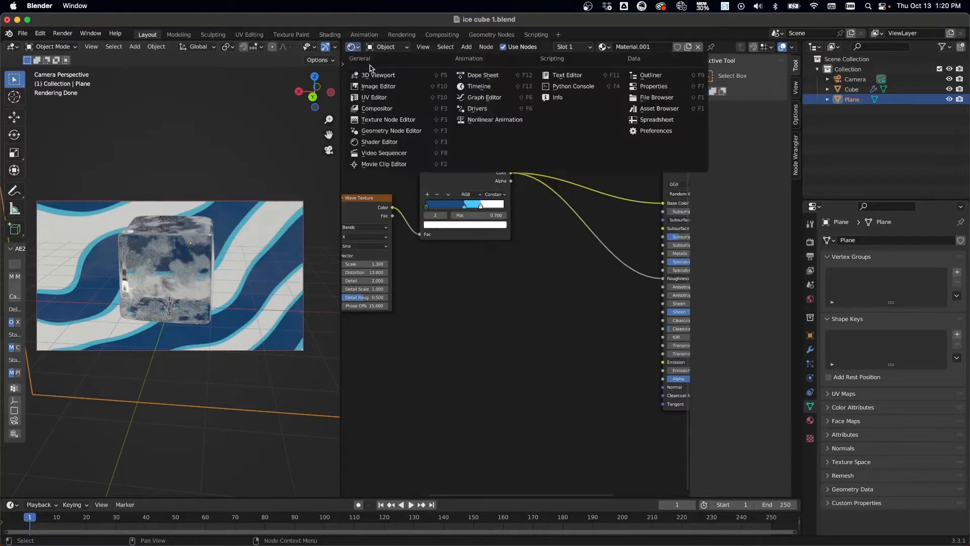
pyautogui.click(372, 77)
pyautogui.click(750, 311)
pyautogui.click(661, 212)
pyautogui.moveTo(661, 212); pyautogui.dragTo(621, 352, button='middle')
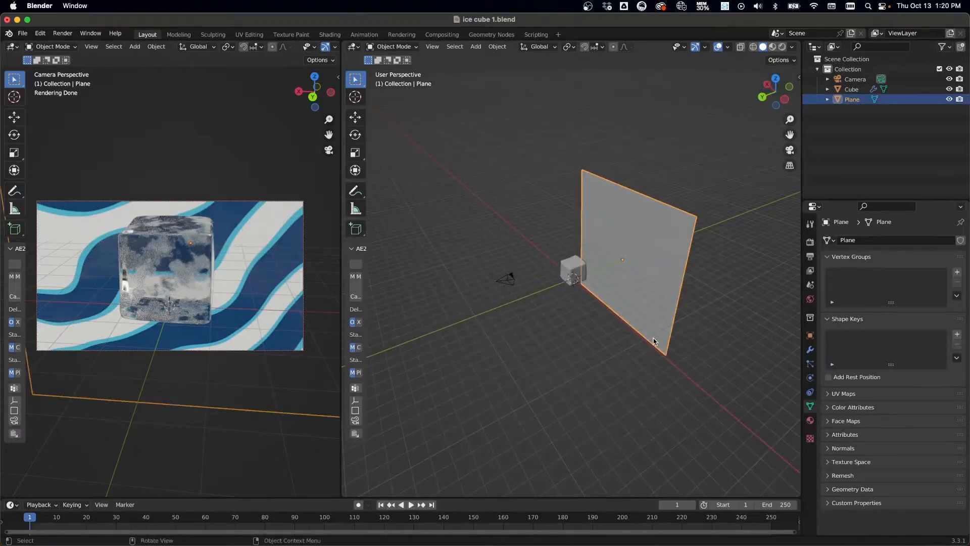
pyautogui.hotkey('shift', 'd')
pyautogui.press('y')
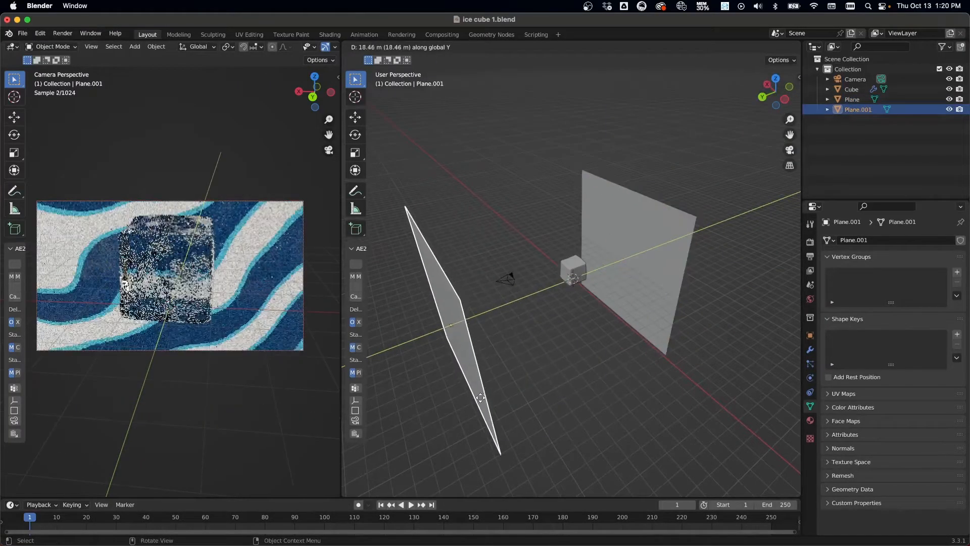
pyautogui.click(507, 387)
pyautogui.moveTo(595, 336); pyautogui.dragTo(556, 319, button='middle')
# Step: Open the editor type choices for the second 3D Viewport area
pyautogui.click(354, 47)
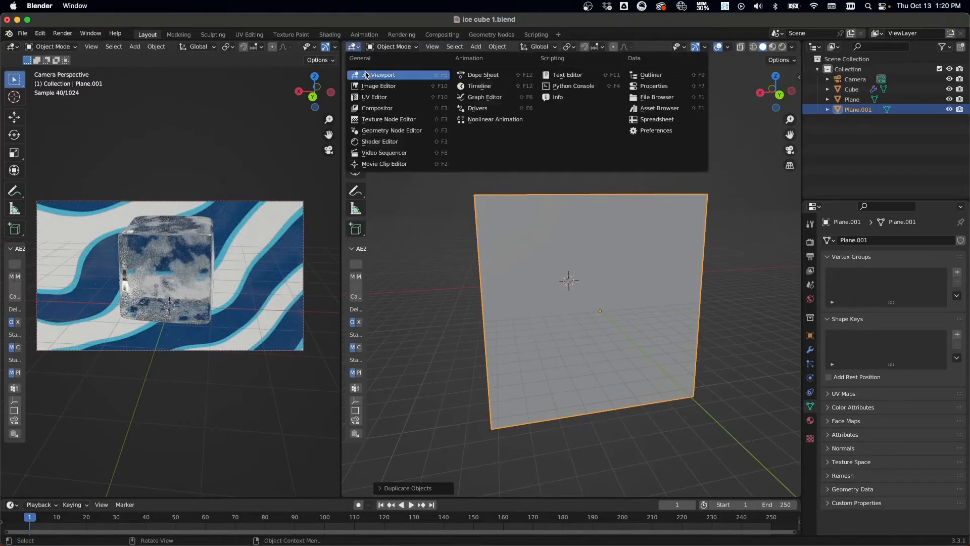
# Step: Duplicate the upright plane behind the camera in the 3D viewport and rotate the copy 90° around the X axis
pyautogui.click(371, 75)
pyautogui.moveTo(425, 281); pyautogui.dragTo(550, 291, button='middle')
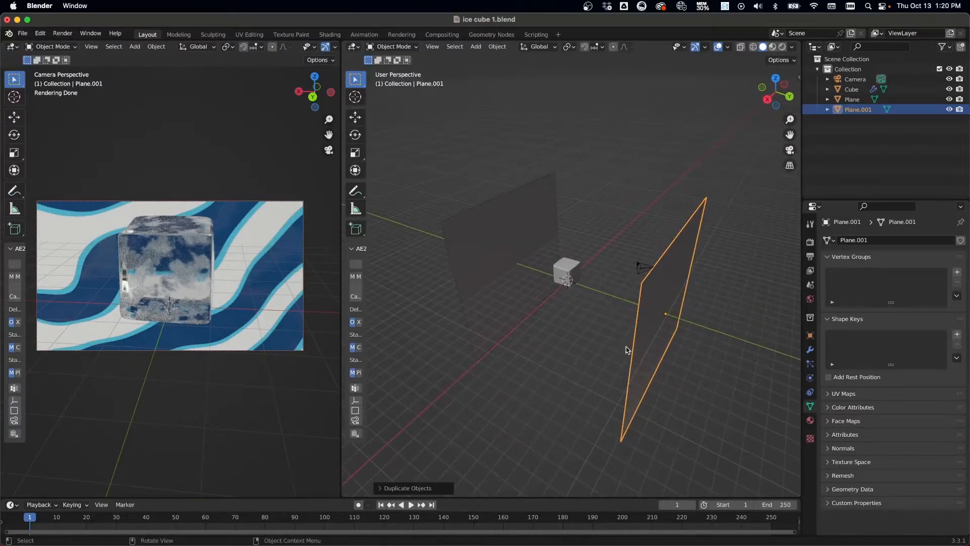
pyautogui.hotkey('shift', 'd')
pyautogui.press('r')
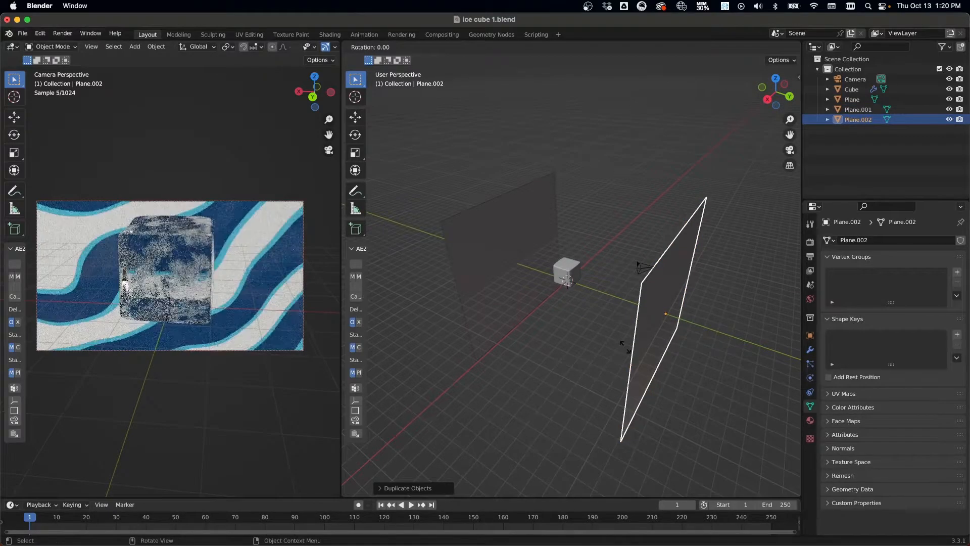
pyautogui.write('x90')
pyautogui.press('Return')
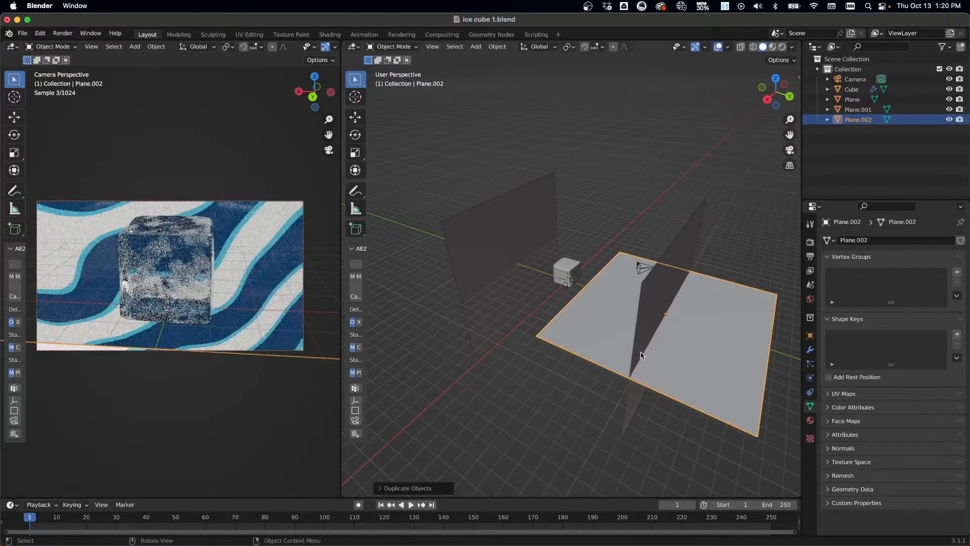
# Step: Position the horizontal plane below the cube, shifted about -8.9 m along Y, and scale it up into a large floor under both walls
pyautogui.press('g')
pyautogui.click(673, 432)
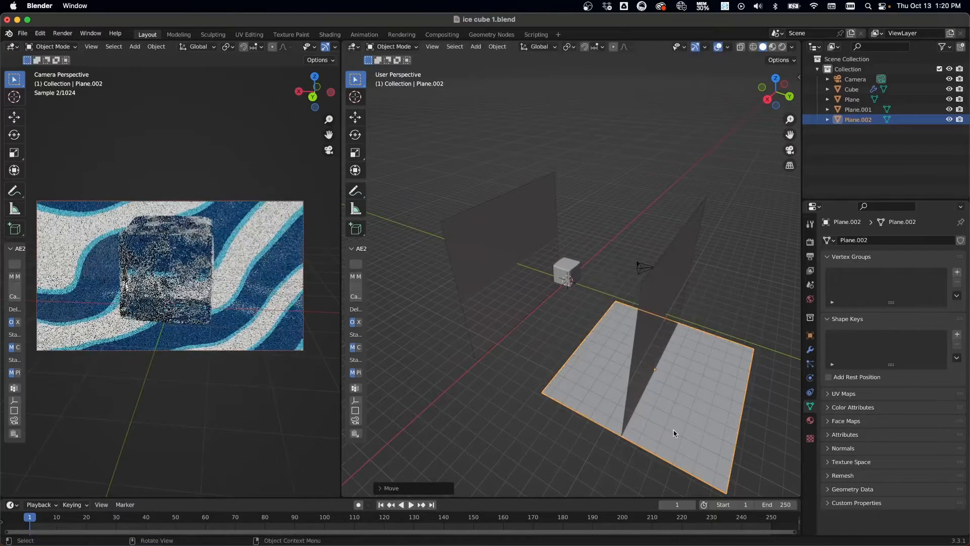
pyautogui.press('g')
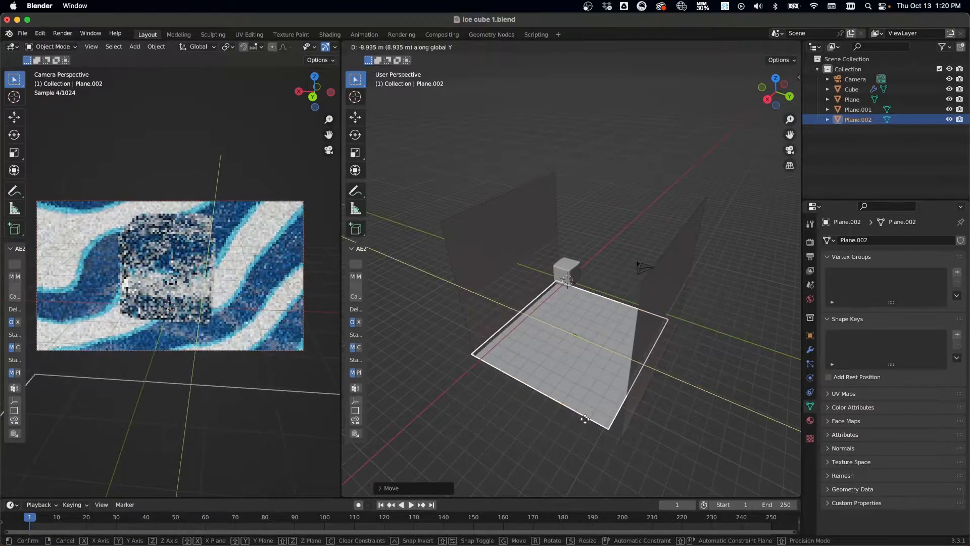
pyautogui.click(474, 433)
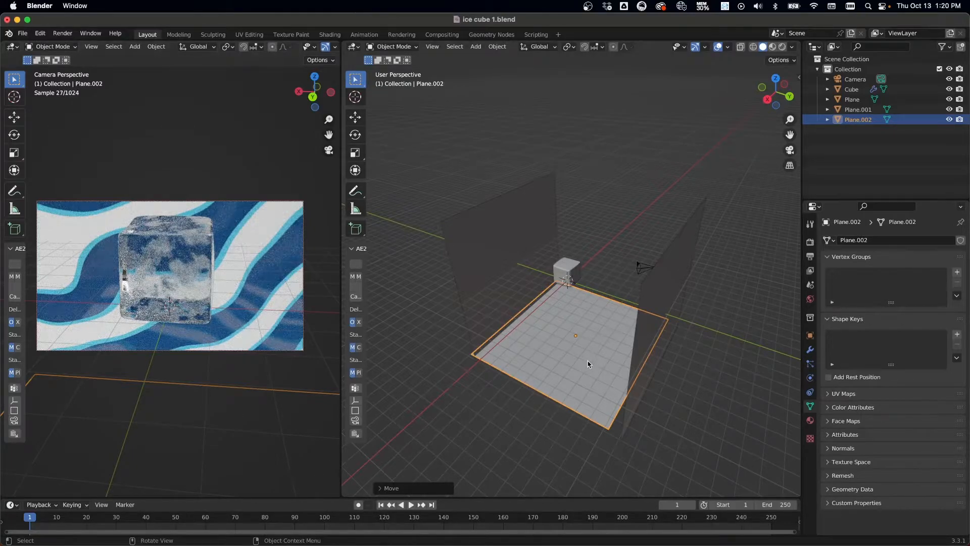
pyautogui.press('s')
pyautogui.click(657, 394)
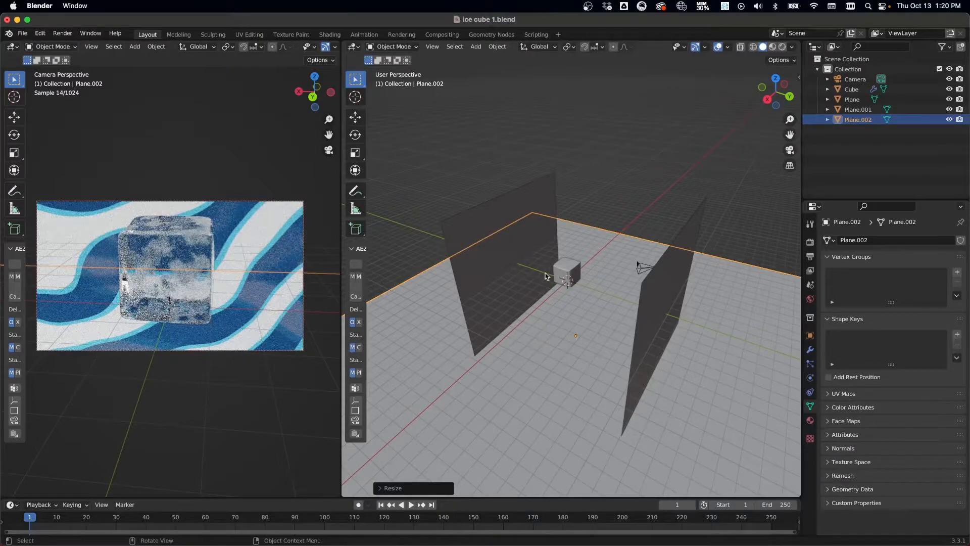
pyautogui.click(193, 261)
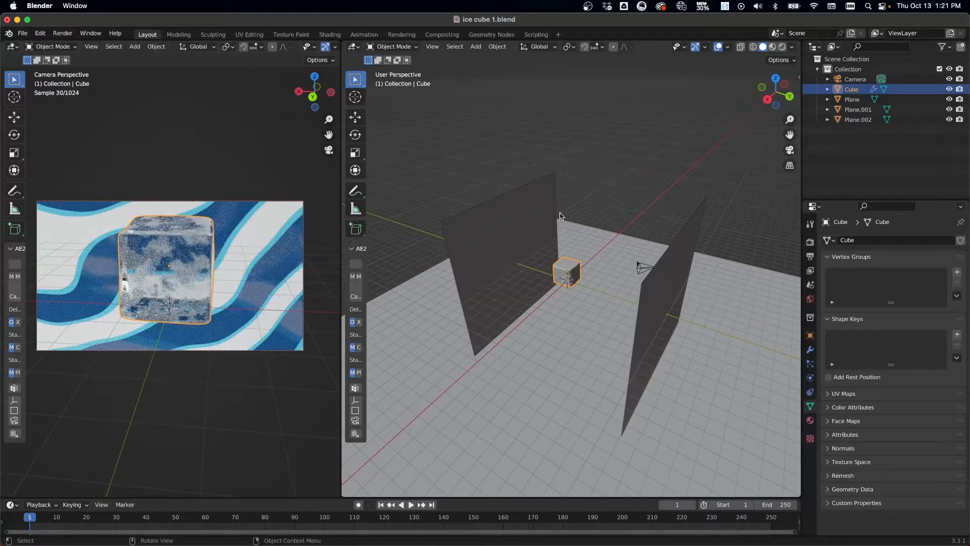
pyautogui.click(579, 268)
pyautogui.click(428, 176)
pyautogui.moveTo(588, 291); pyautogui.dragTo(539, 307, button='middle')
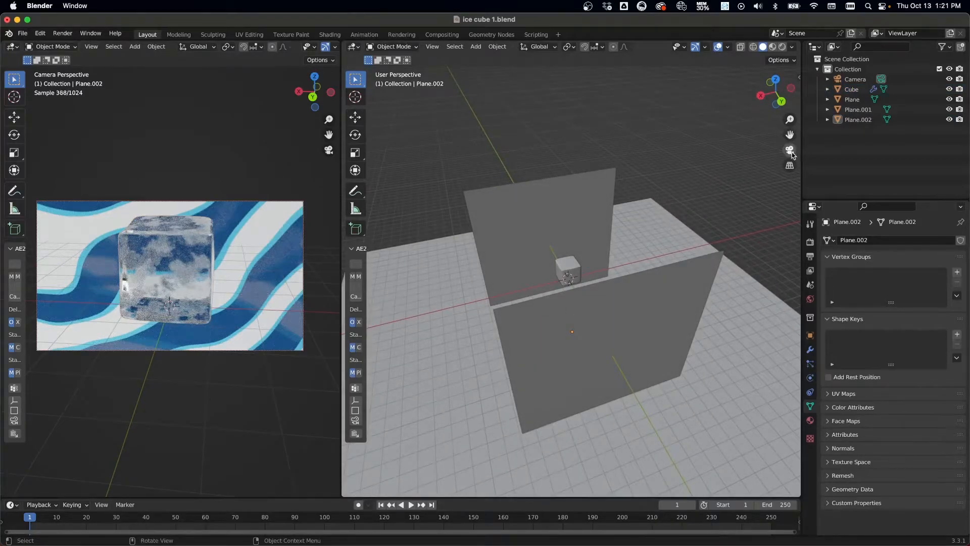
pyautogui.click(790, 151)
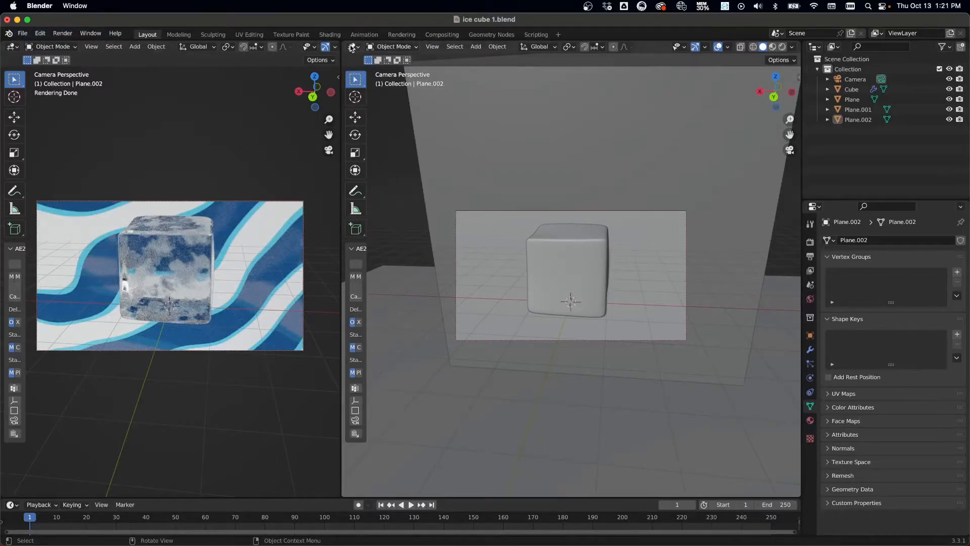
pyautogui.press('n')
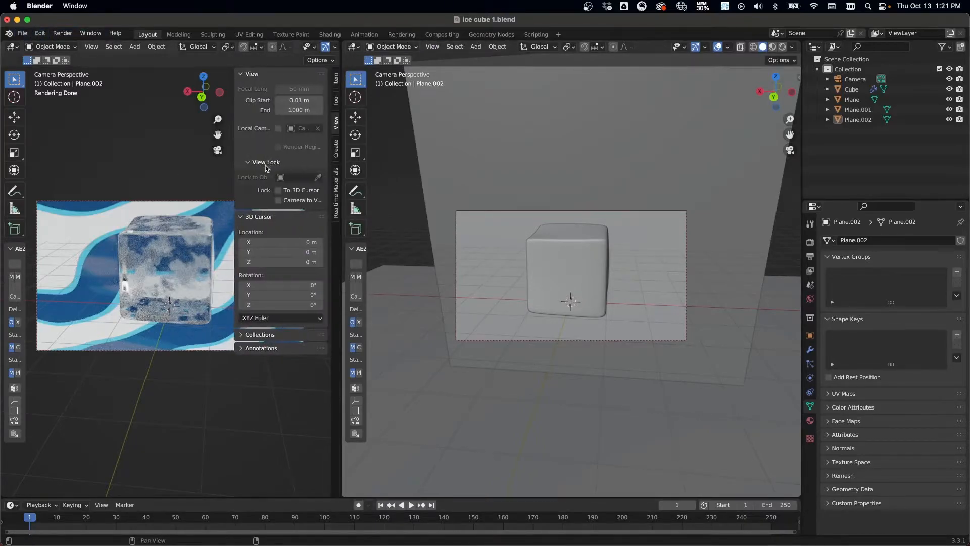
pyautogui.press('n')
# Step: Open the World shader nodes in the Shader Editor and set the Background node's strength to 0
pyautogui.click(353, 47)
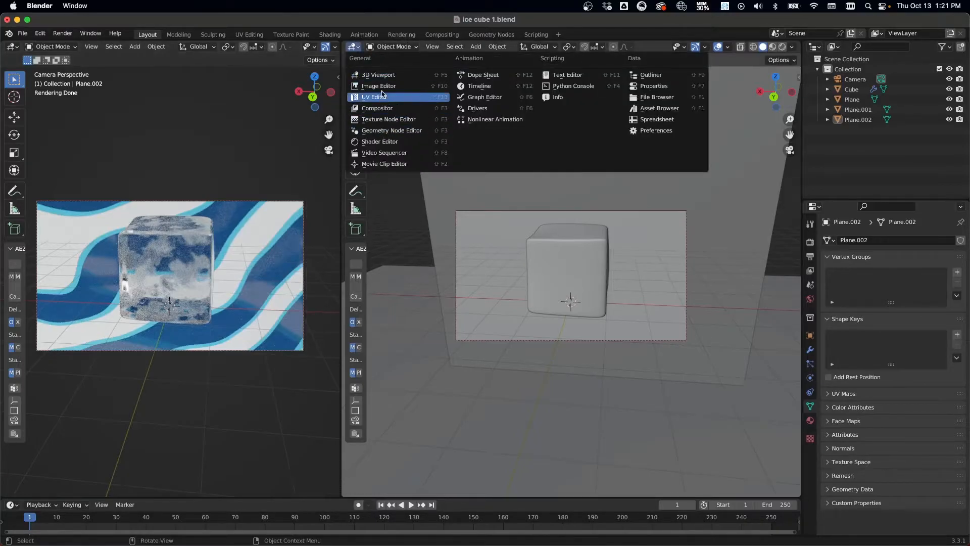
pyautogui.click(383, 142)
pyautogui.hscroll(-2, 466, 129)
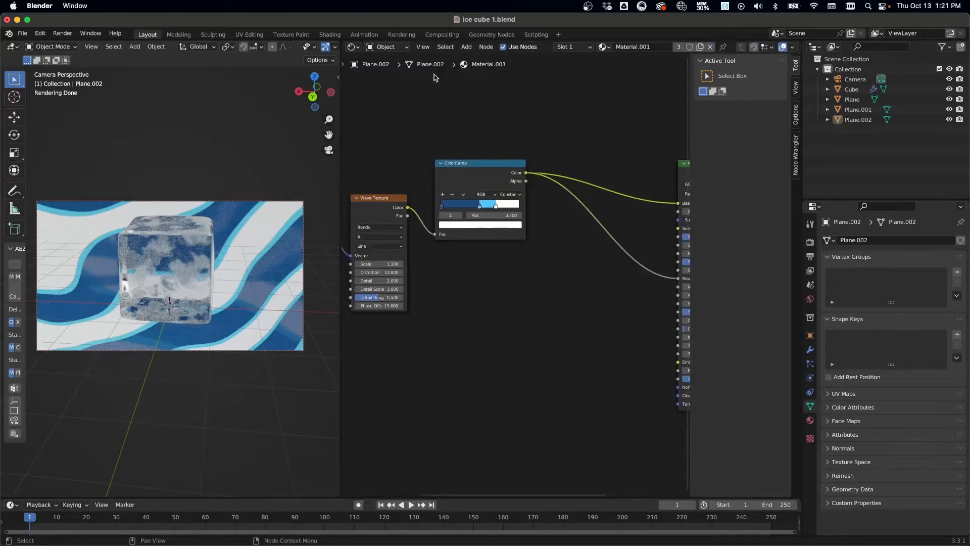
pyautogui.click(385, 47)
pyautogui.click(386, 59)
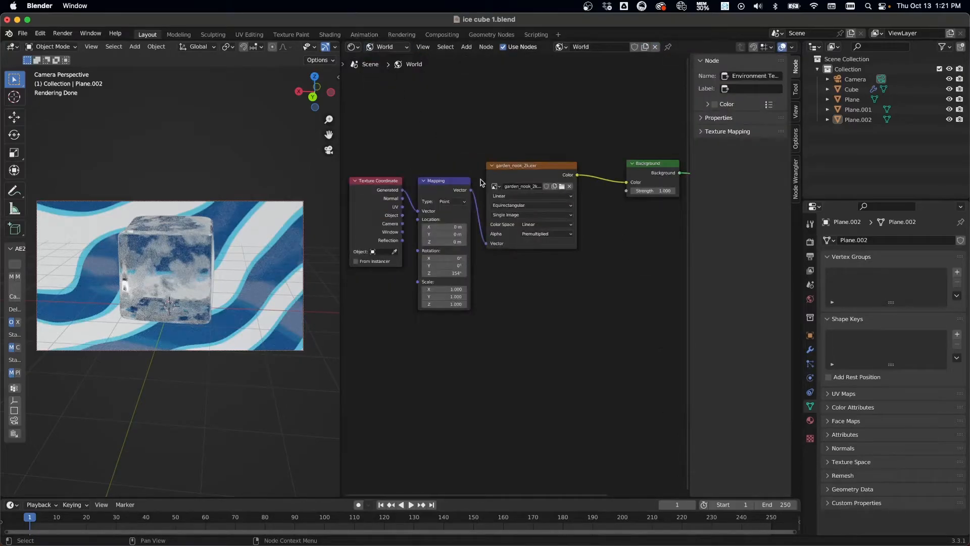
pyautogui.hscroll(5, 667, 214)
pyautogui.click(604, 197)
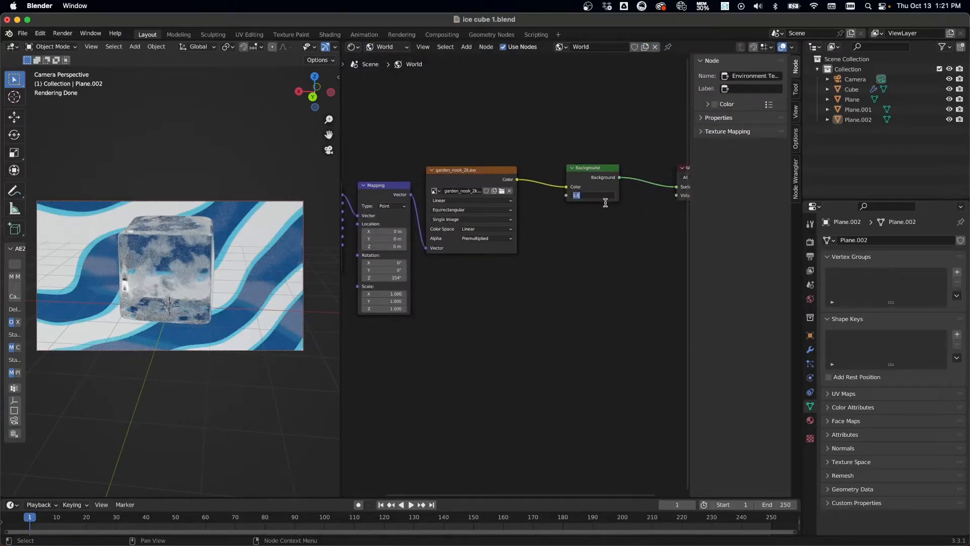
pyautogui.write('0')
pyautogui.press('Return')
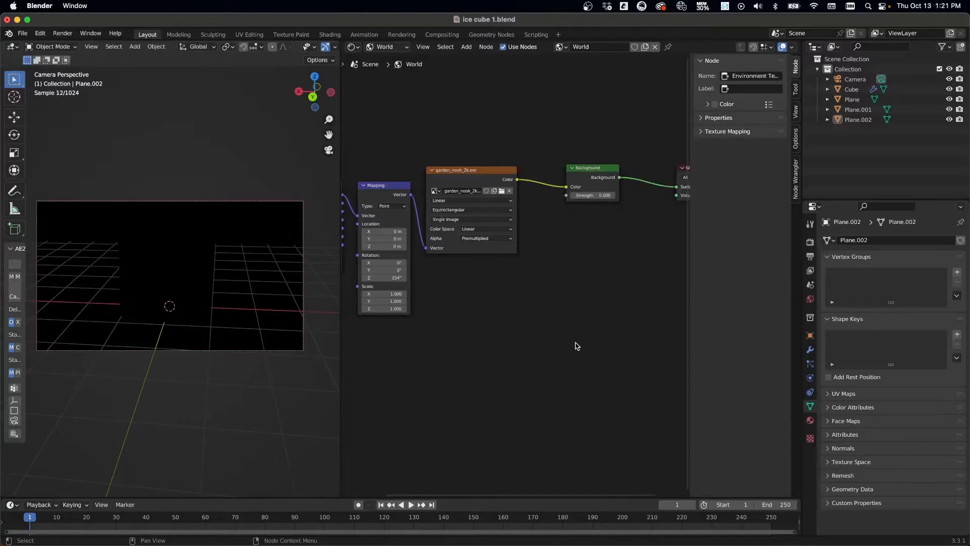
# Step: Return to the 3D viewport, add an area light and raise it along Z to sit above the cube
pyautogui.click(353, 46)
pyautogui.click(368, 77)
pyautogui.moveTo(576, 303); pyautogui.dragTo(710, 276, button='middle')
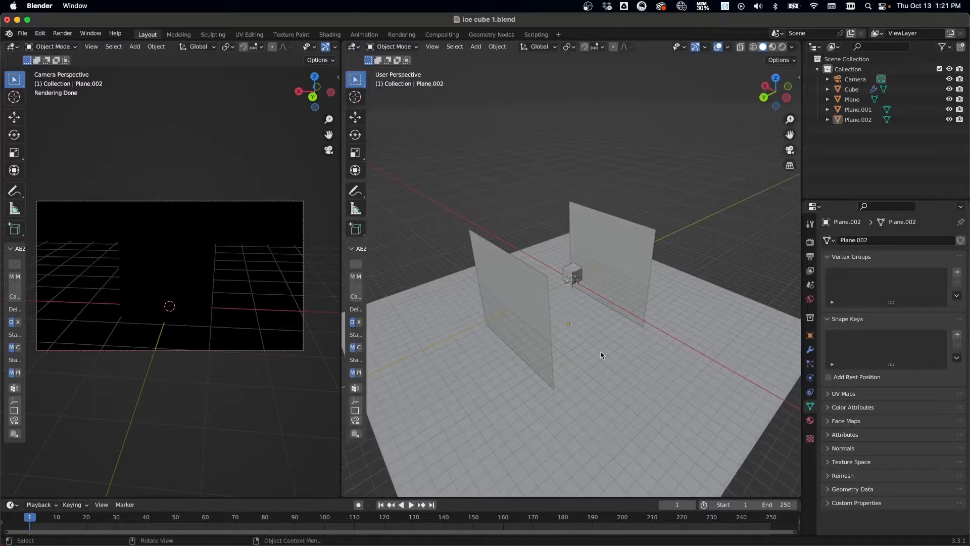
pyautogui.hotkey('shift', 'a')
pyautogui.moveTo(556, 457)
pyautogui.click(632, 487)
pyautogui.click(576, 324)
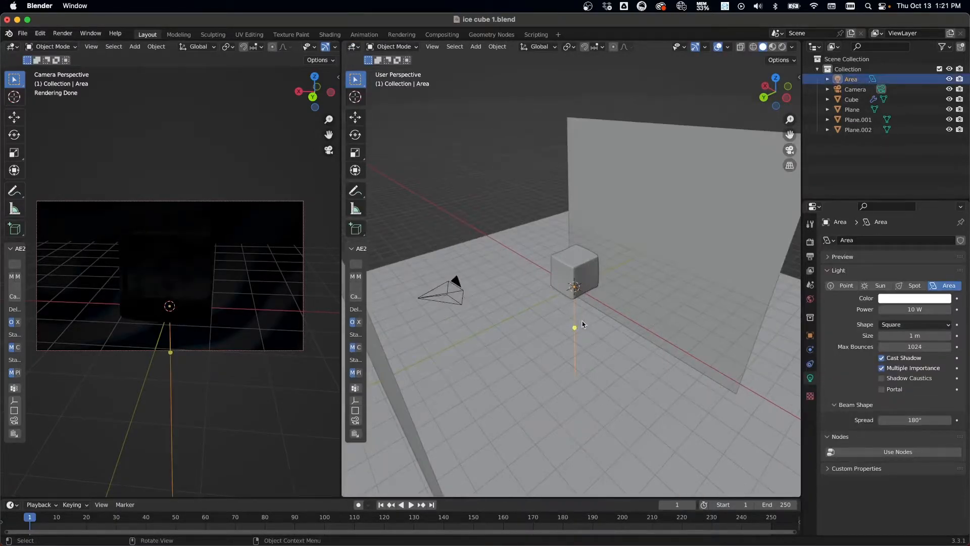
pyautogui.press('g')
pyautogui.press('z')
pyautogui.click(592, 270)
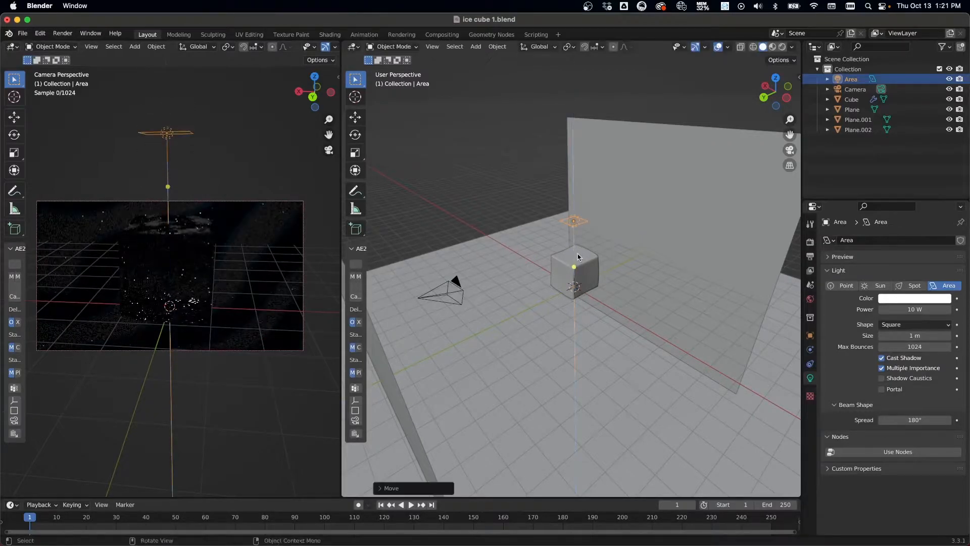
# Step: Move the area light along X to the left side of the cube and rotate it 90° around Y
pyautogui.moveTo(594, 274)
pyautogui.mouseDown(button='middle')
pyautogui.moveTo(617, 281)
pyautogui.moveTo(586, 284)
pyautogui.mouseUp(button='middle')
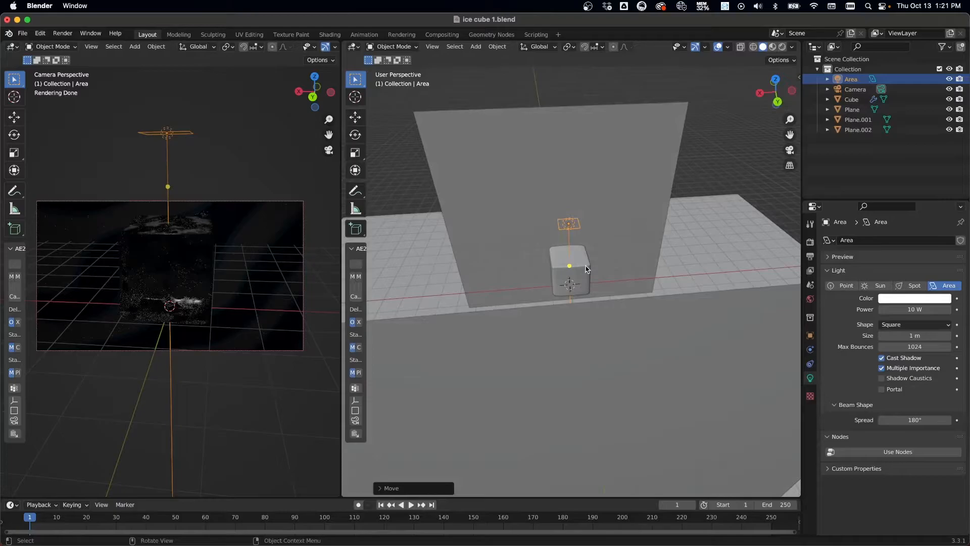
pyautogui.press('g')
pyautogui.press('x')
pyautogui.click(487, 282)
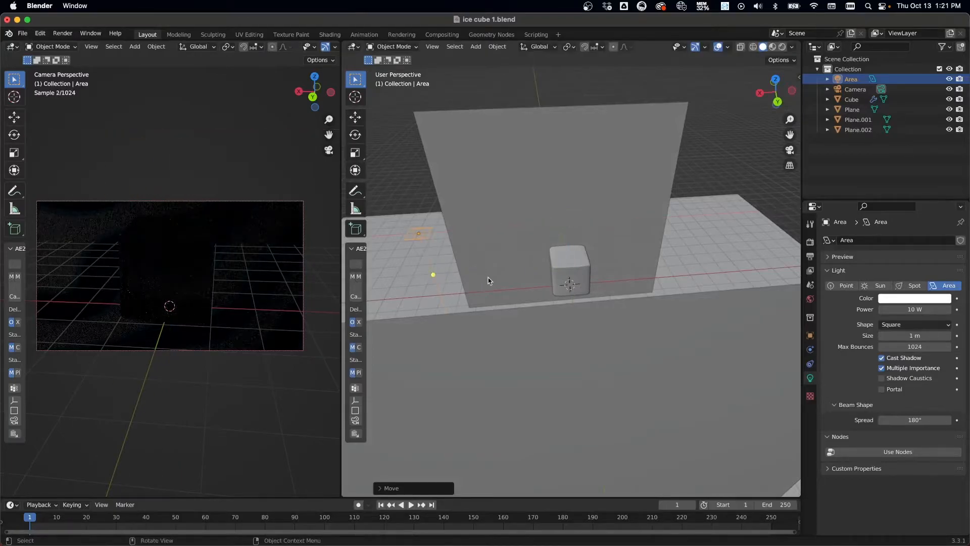
pyautogui.write('ry90')
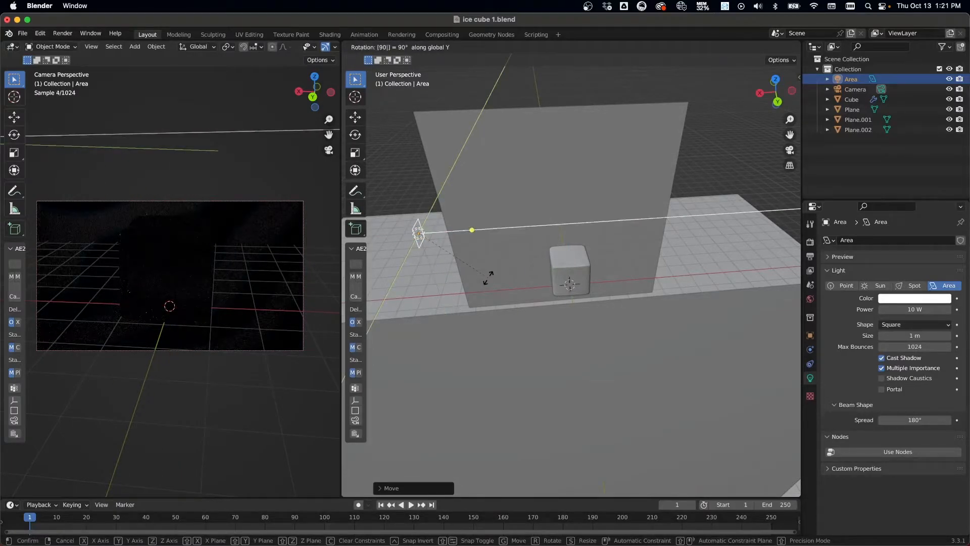
pyautogui.press('Return')
# Step: Lower the side area light along Z to about the cube's height and scale it up
pyautogui.press('g')
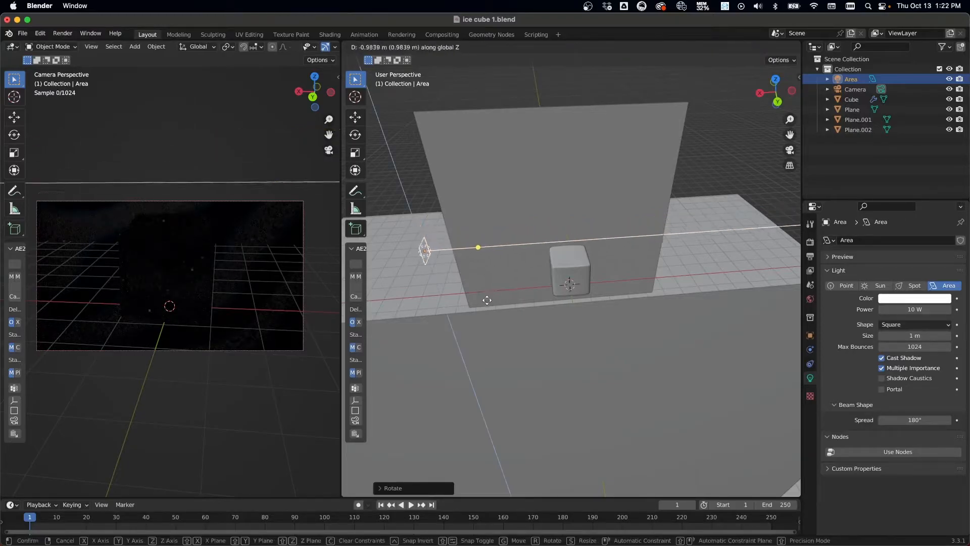
pyautogui.click(505, 326)
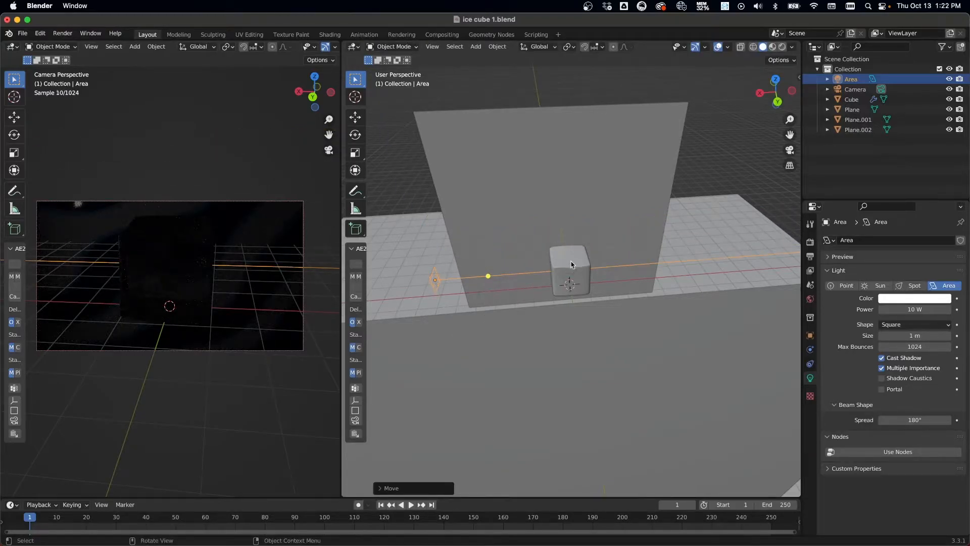
pyautogui.press('s')
pyautogui.click(559, 282)
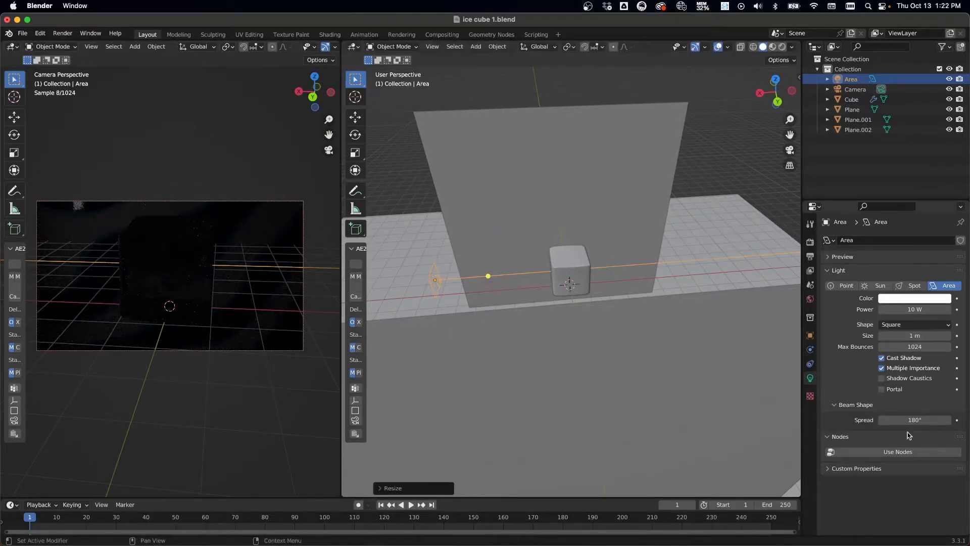
# Step: Set the side area light's beam spread to 90° and its power to 60 W
pyautogui.click(925, 420)
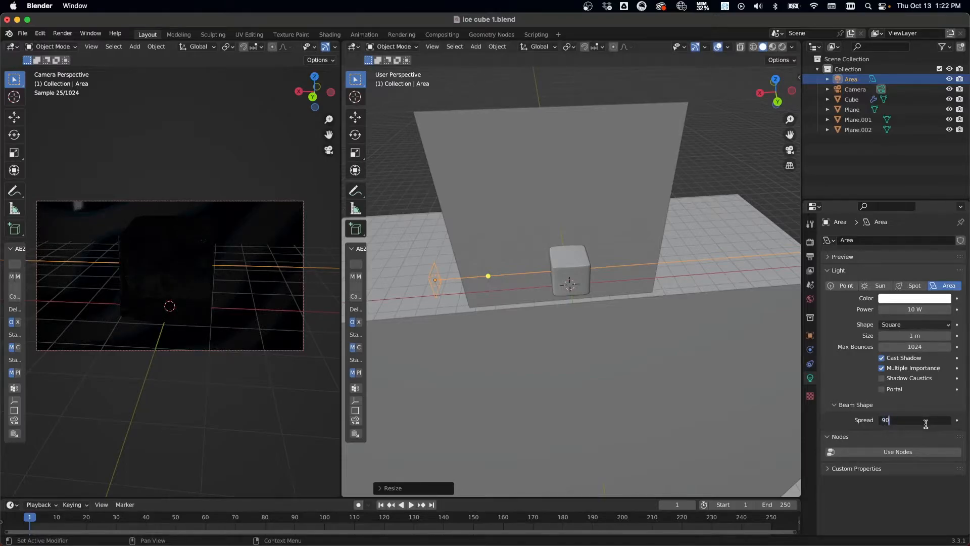
pyautogui.write('90')
pyautogui.press('Return')
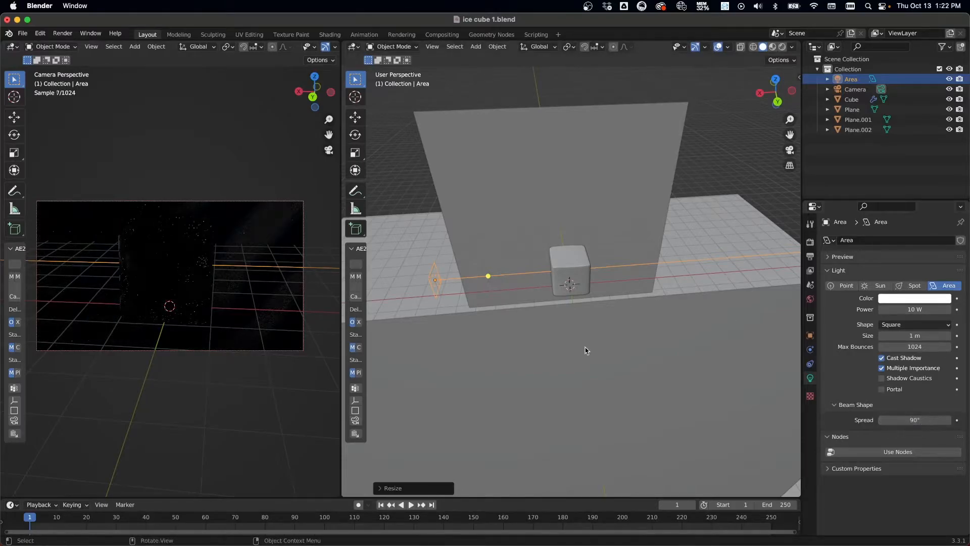
pyautogui.click(930, 310)
pyautogui.write('6')
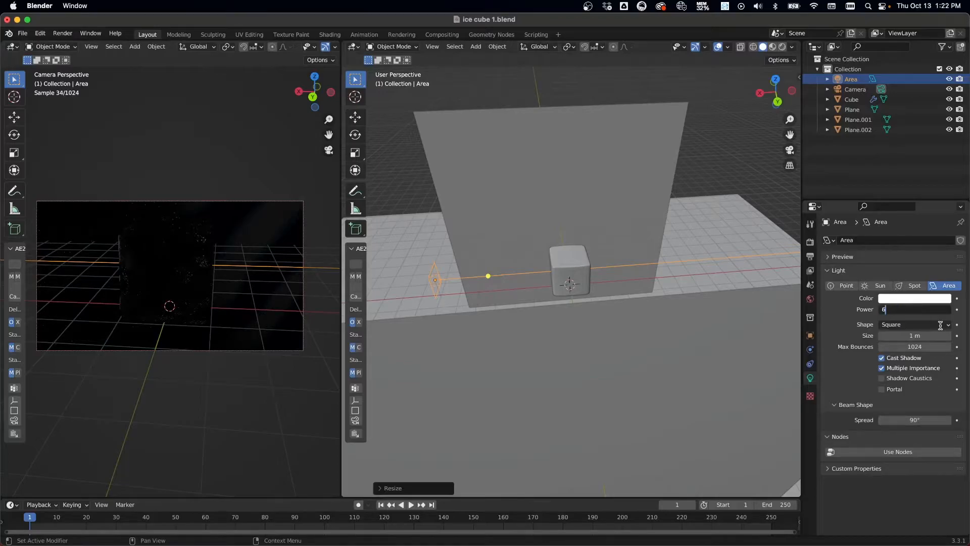
pyautogui.write('0')
pyautogui.press('Return')
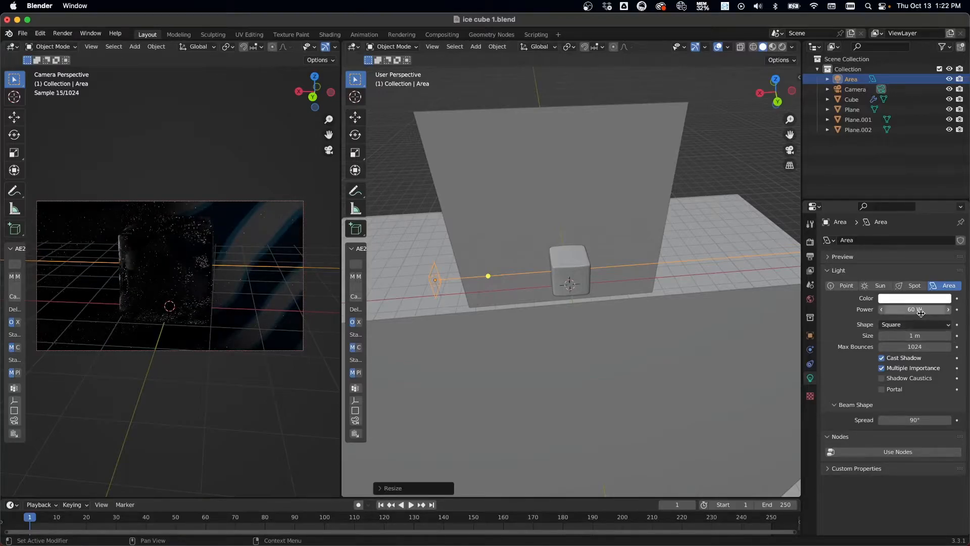
# Step: Set the side area light's power to 200 W and deselect the light
pyautogui.click(914, 310)
pyautogui.write('200')
pyautogui.press('Return')
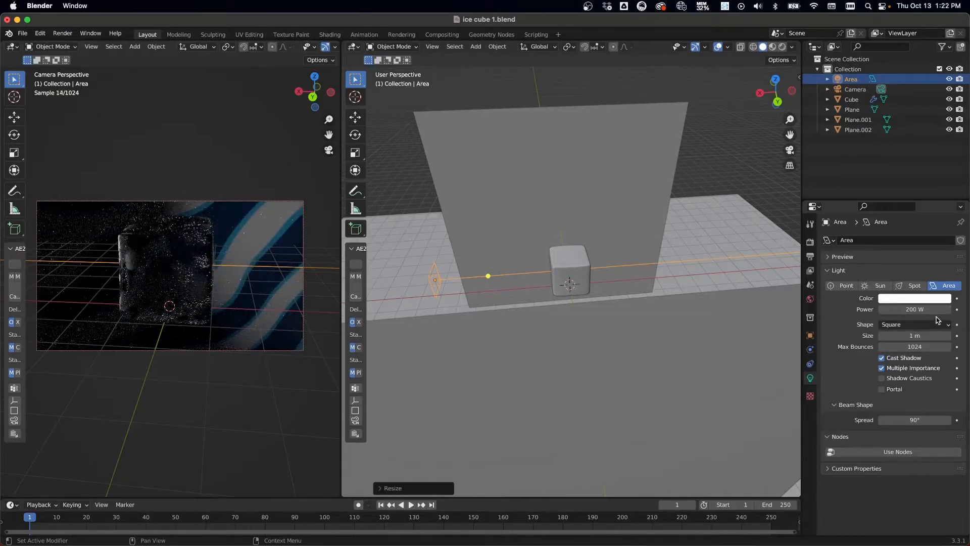
pyautogui.click(717, 165)
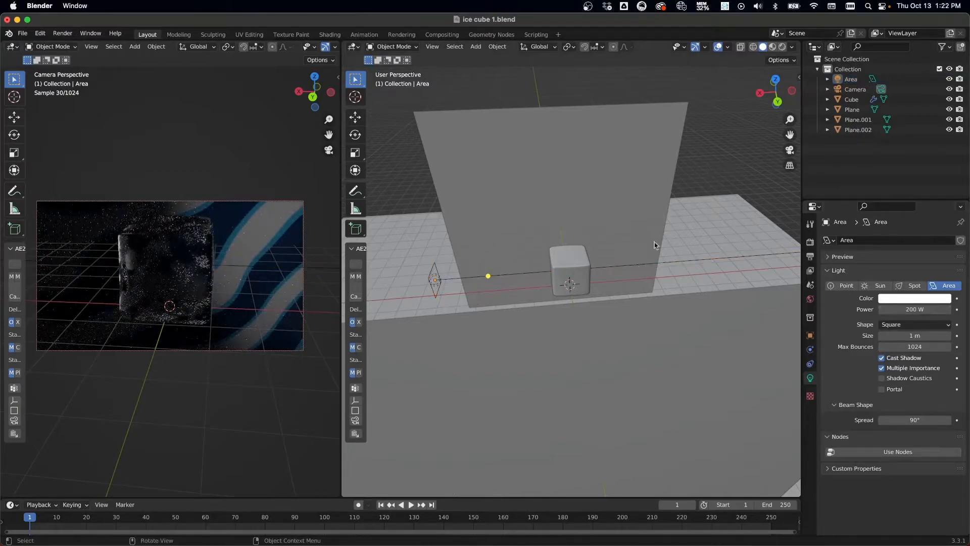
# Step: Add a second area light and raise it along Z to sit above the cube
pyautogui.hotkey('shift', 'a')
pyautogui.moveTo(606, 269)
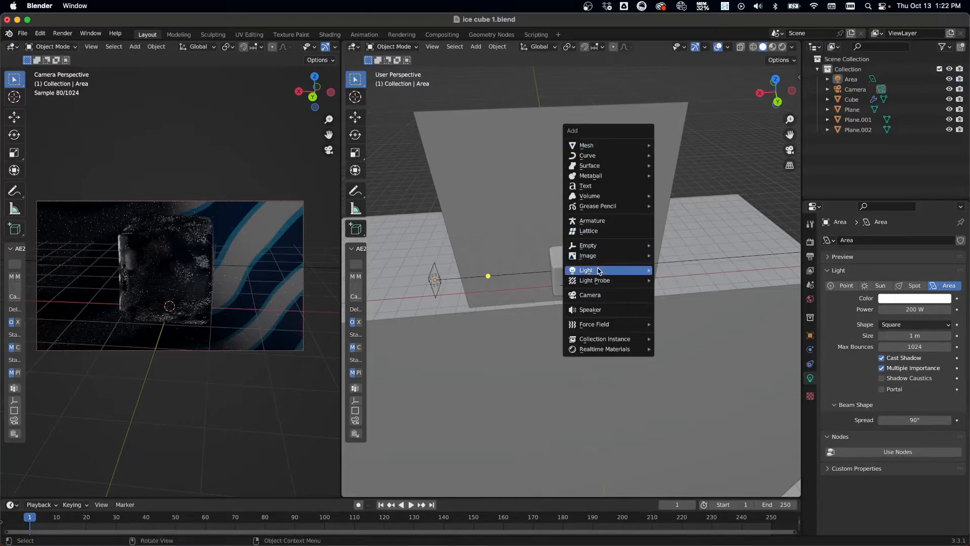
pyautogui.click(675, 303)
pyautogui.moveTo(556, 293); pyautogui.dragTo(581, 280, button='middle')
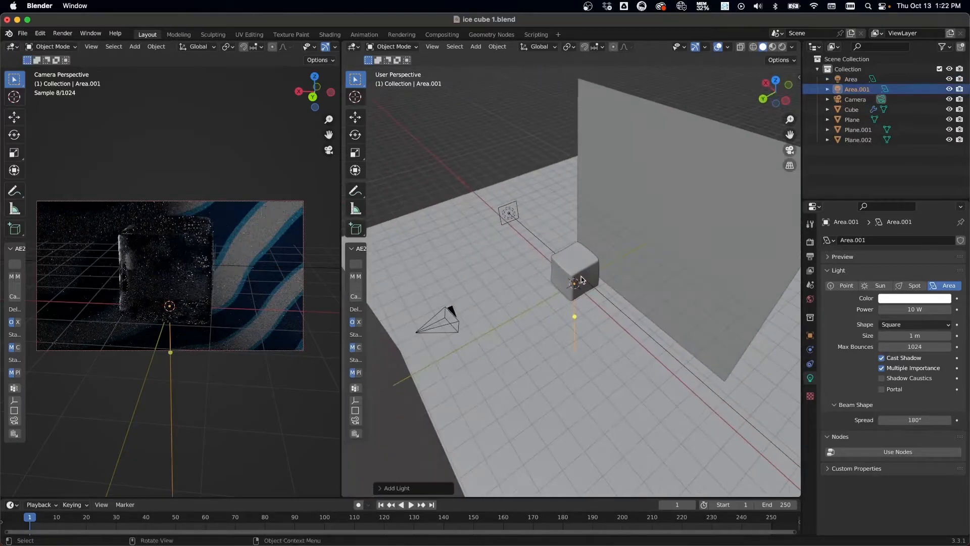
pyautogui.press('g')
pyautogui.press('z')
pyautogui.click(592, 211)
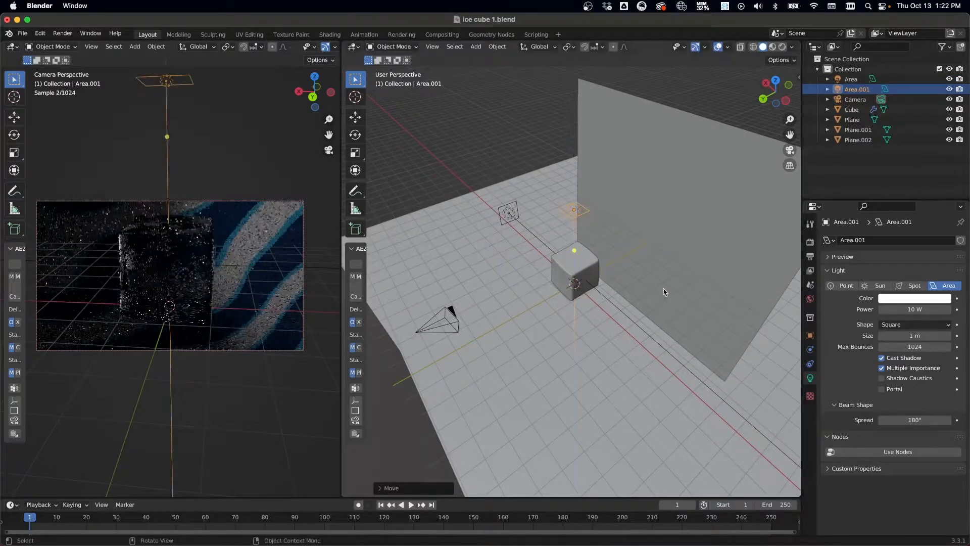
pyautogui.moveTo(622, 297); pyautogui.dragTo(586, 271, button='middle')
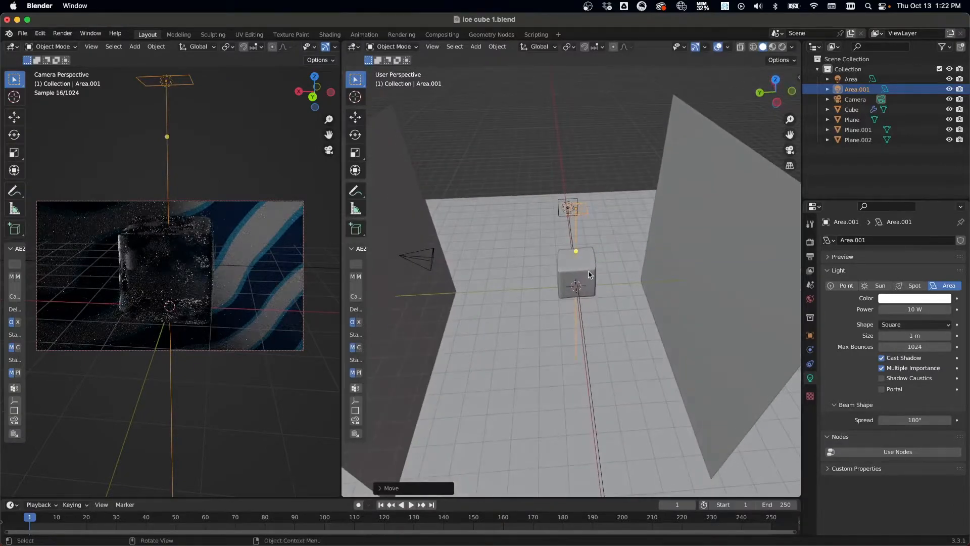
# Step: Move the second area light along Y toward the camera side and rotate it about -43° around X to aim at the cube
pyautogui.press('g')
pyautogui.press('y')
pyautogui.click(534, 282)
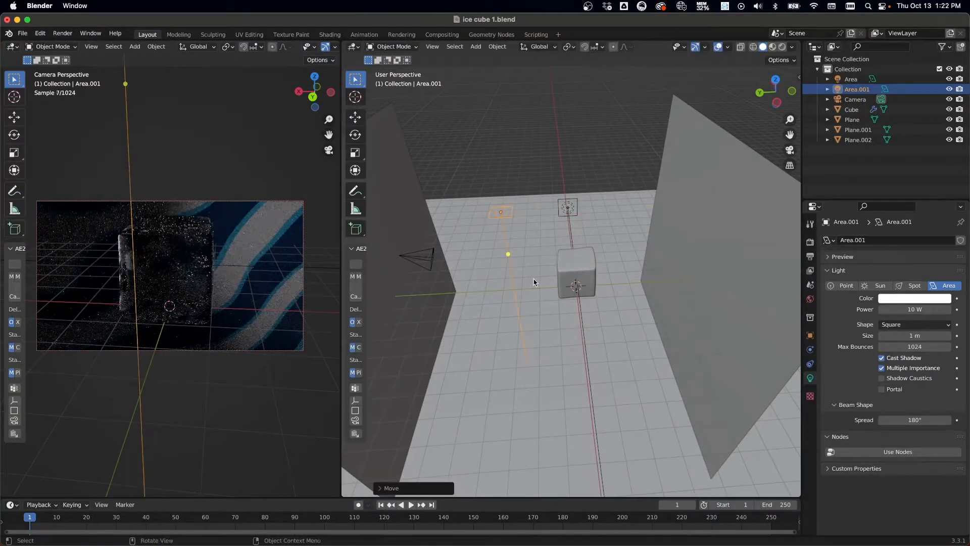
pyautogui.press('r')
pyautogui.press('x')
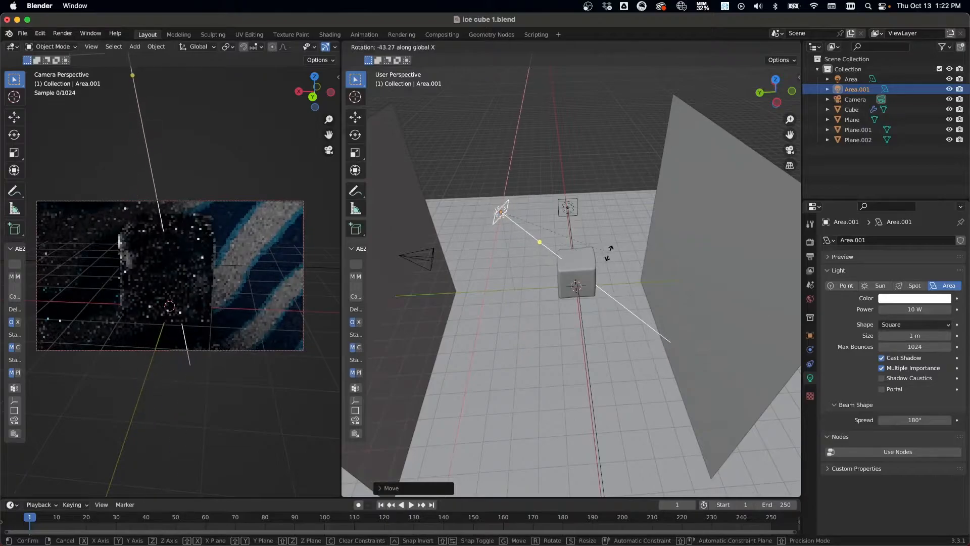
pyautogui.click(609, 253)
# Step: Scale up the tilted area light on the camera side and set its power to 80 W
pyautogui.press('s')
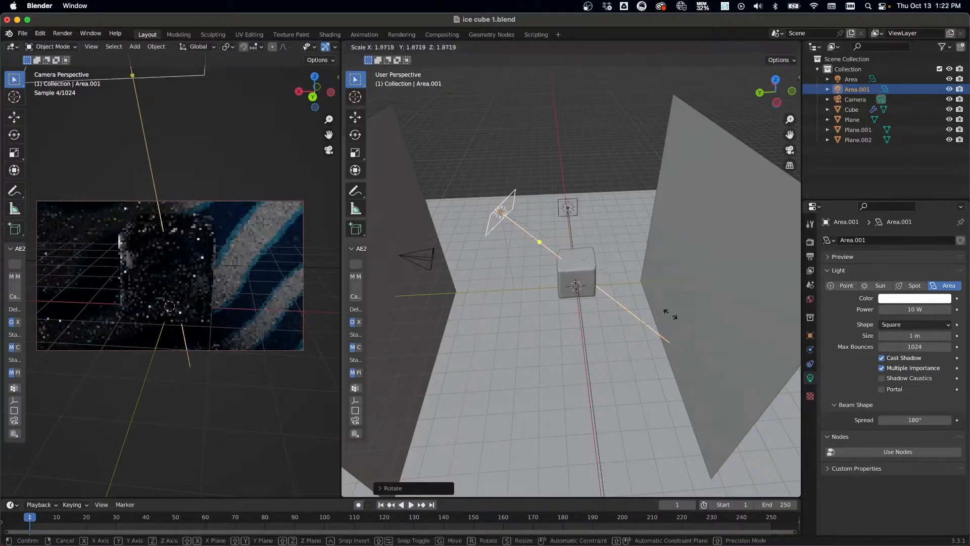
pyautogui.click(376, 418)
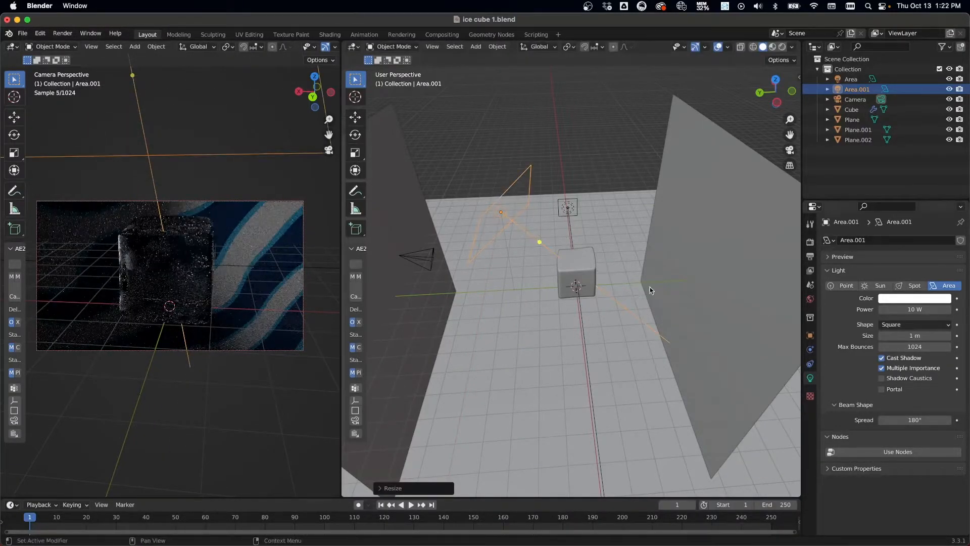
pyautogui.press('s')
pyautogui.click(524, 260)
pyautogui.click(939, 309)
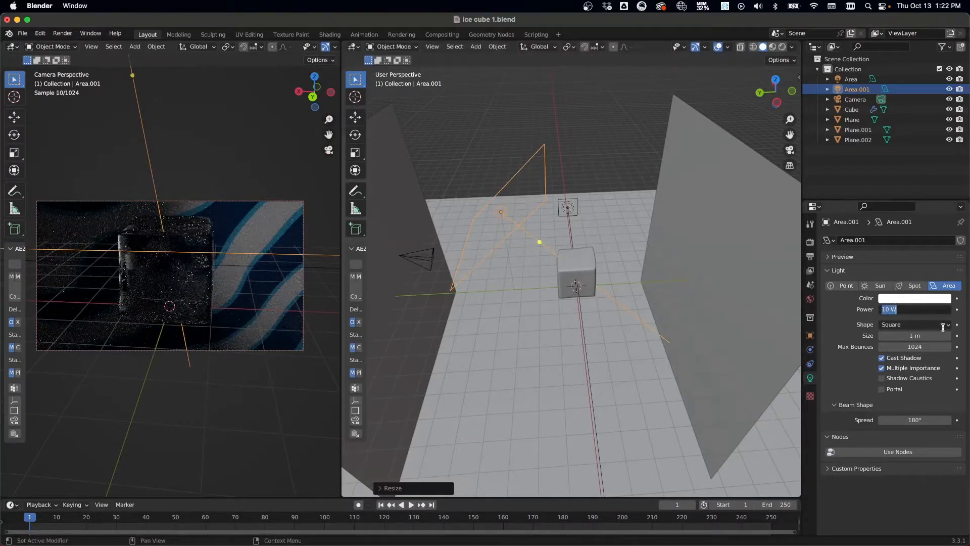
pyautogui.write('80')
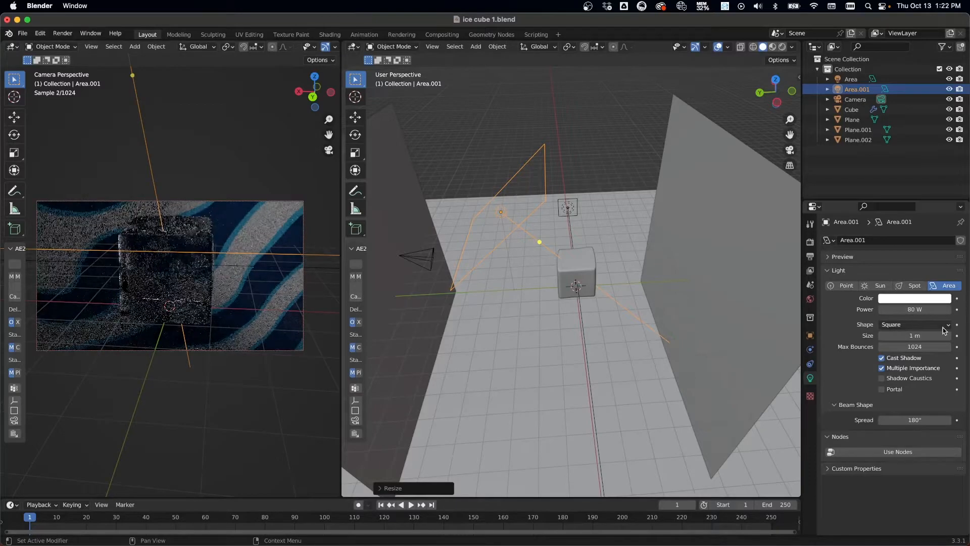
pyautogui.press('Return')
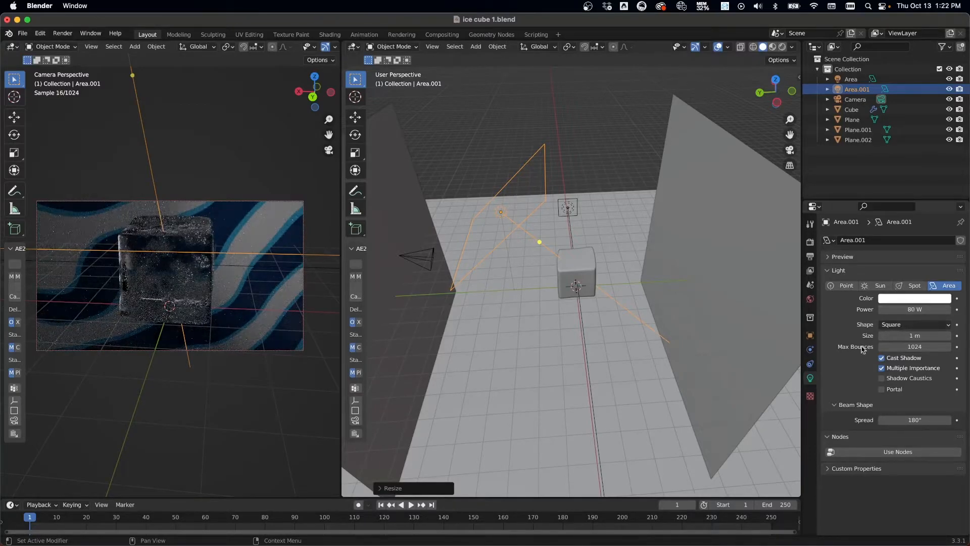
# Step: Set the first side area light's power to 500 W
pyautogui.click(567, 208)
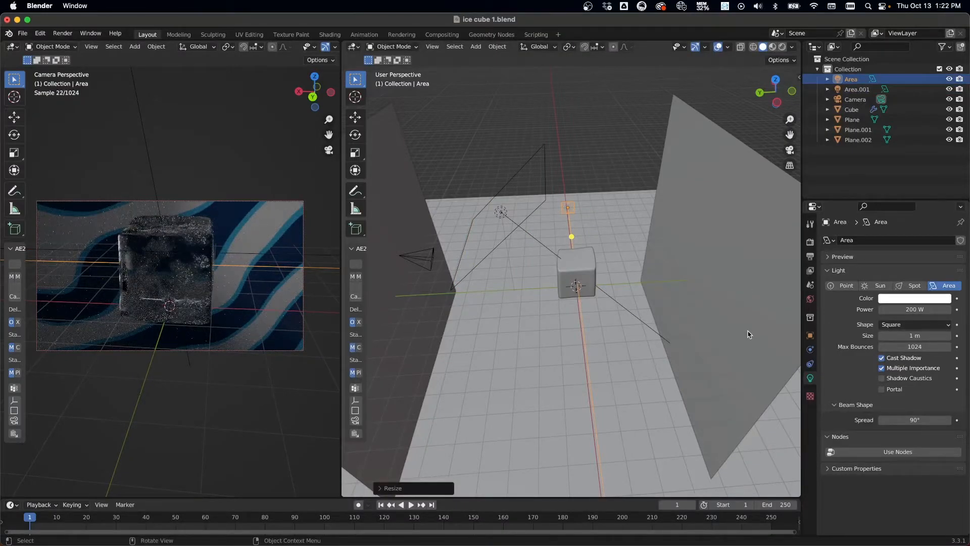
pyautogui.click(907, 309)
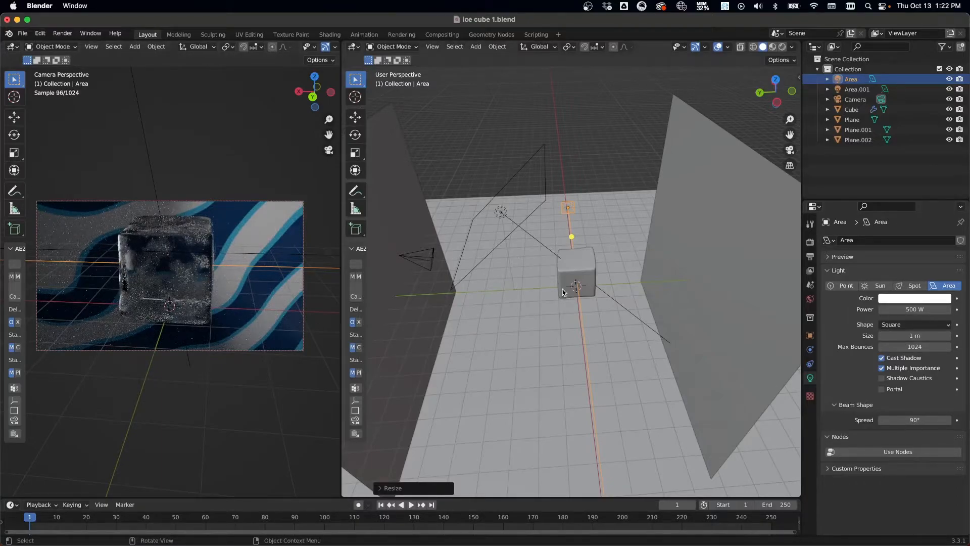
pyautogui.hotkey('shift', 'a')
pyautogui.moveTo(592, 299)
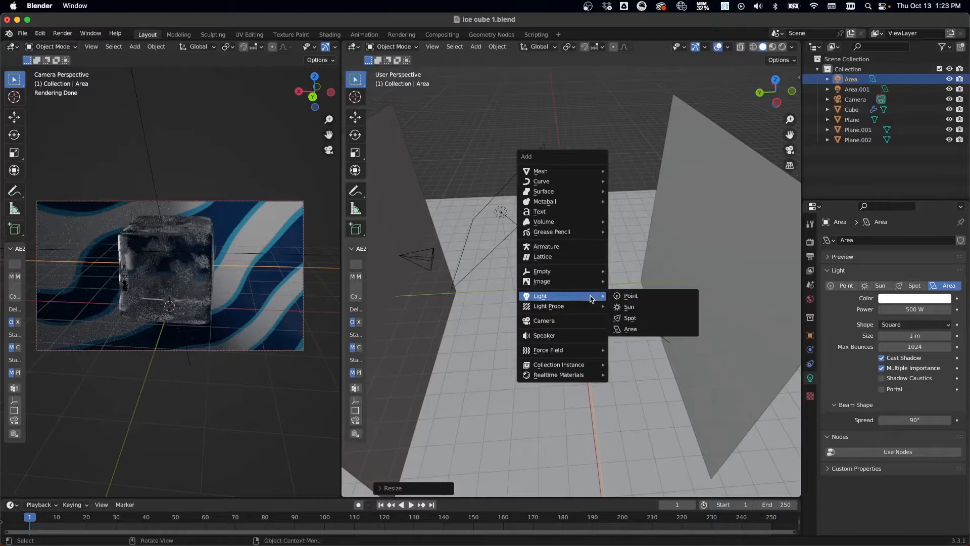
pyautogui.click(634, 329)
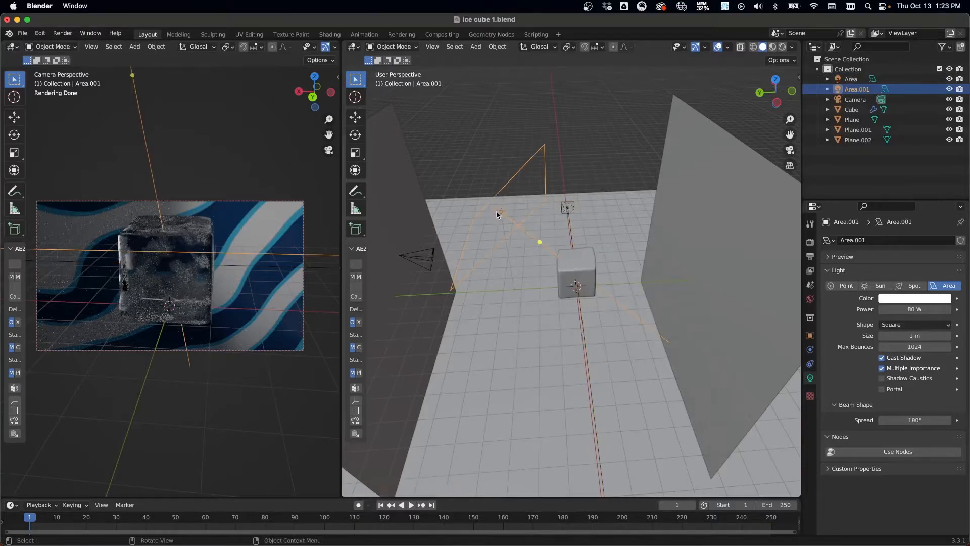
# Step: Lower the tilted camera-side area light's power to 70 W and deselect the light
pyautogui.click(919, 310)
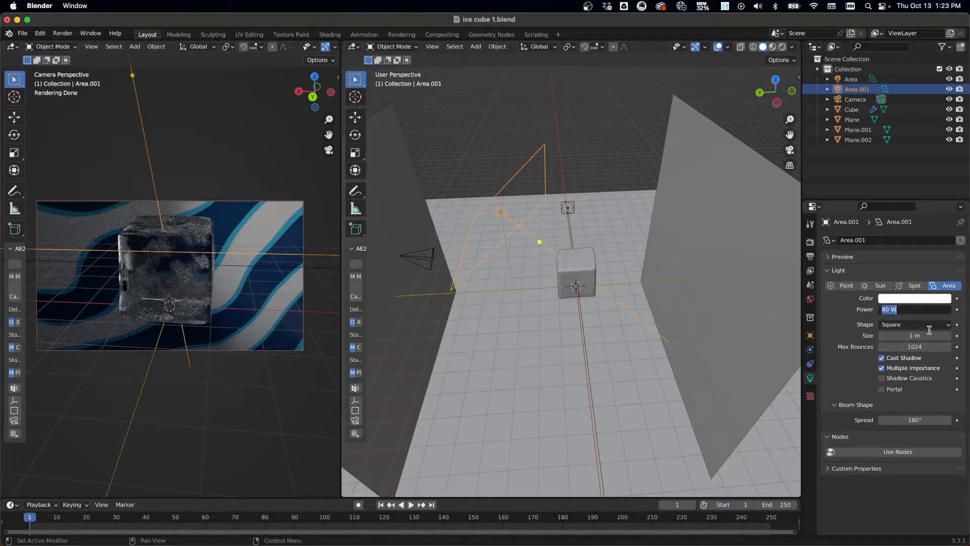
pyautogui.write('70')
pyautogui.press('Return')
pyautogui.click(561, 302)
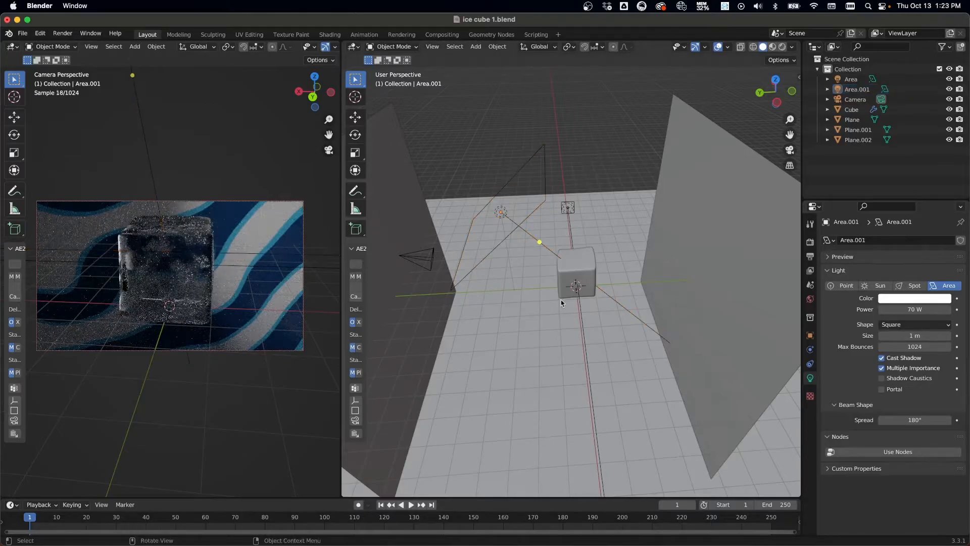
# Step: Add a third area light and raise it along Z to sit above the cube
pyautogui.hotkey('shift', 'a')
pyautogui.moveTo(562, 302)
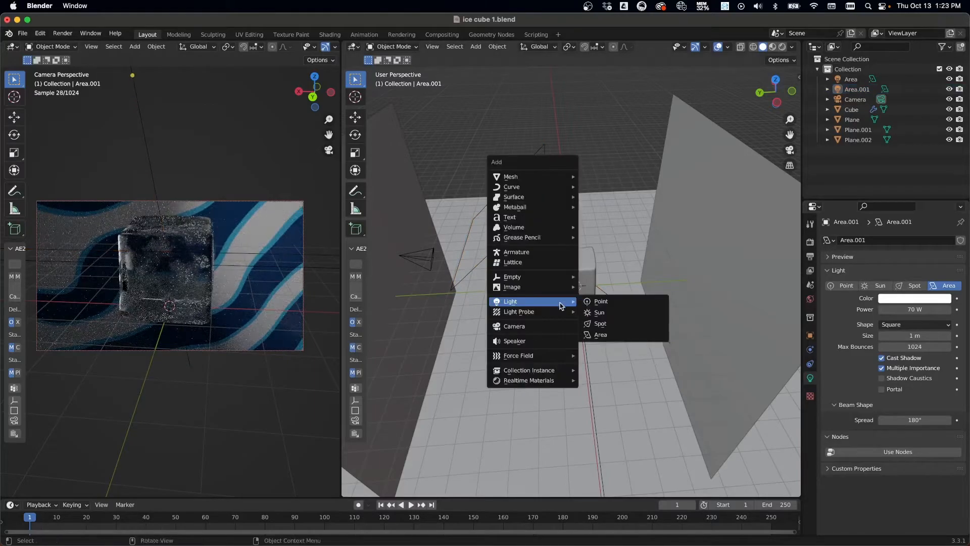
pyautogui.click(599, 336)
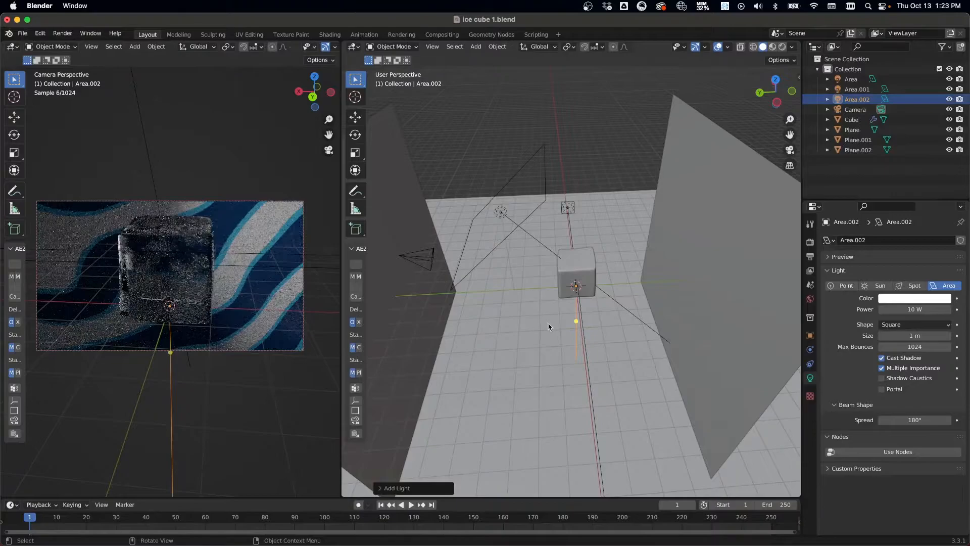
pyautogui.press('g')
pyautogui.press('z')
pyautogui.click(600, 295)
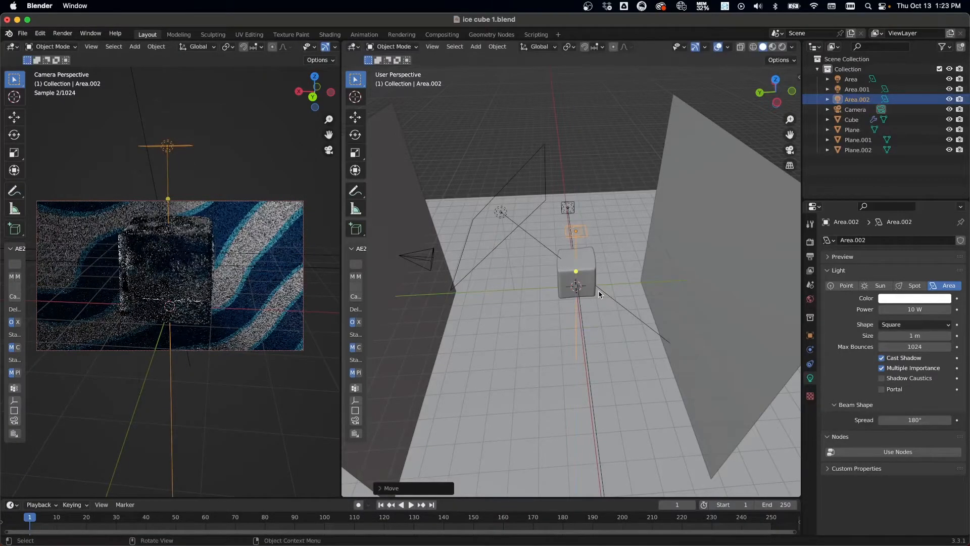
# Step: Rotate the third area light around X and move it along Y behind the cube, aiming back toward the cube
pyautogui.press('r')
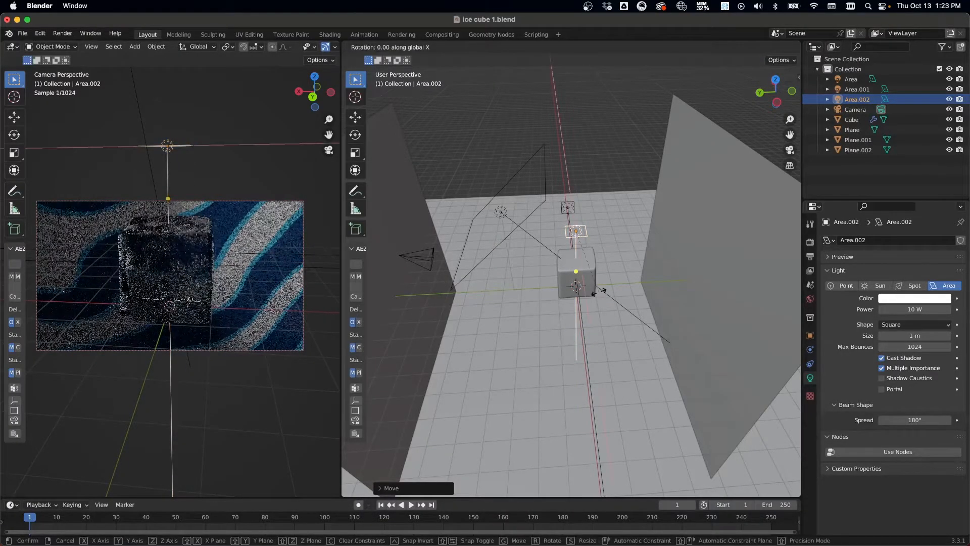
pyautogui.click(551, 298)
pyautogui.press('g')
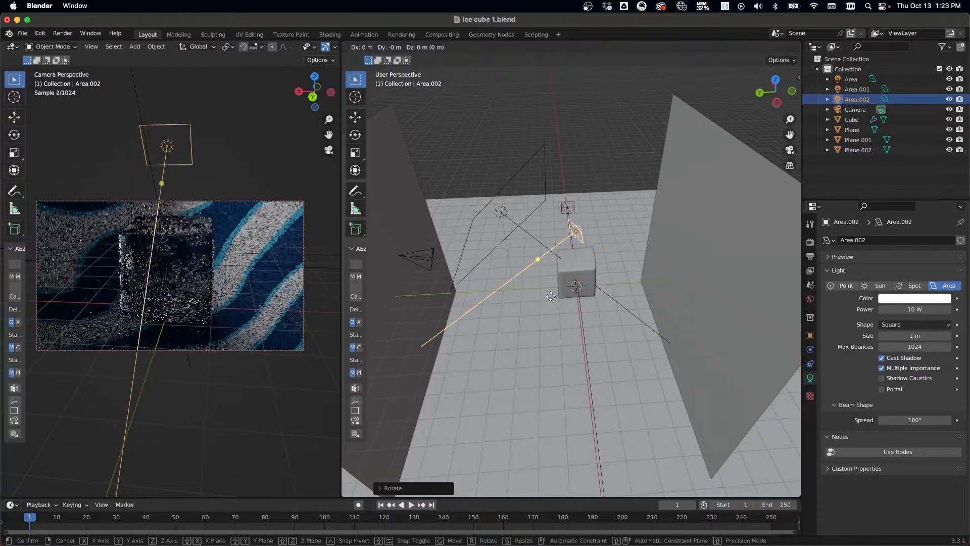
pyautogui.press('y')
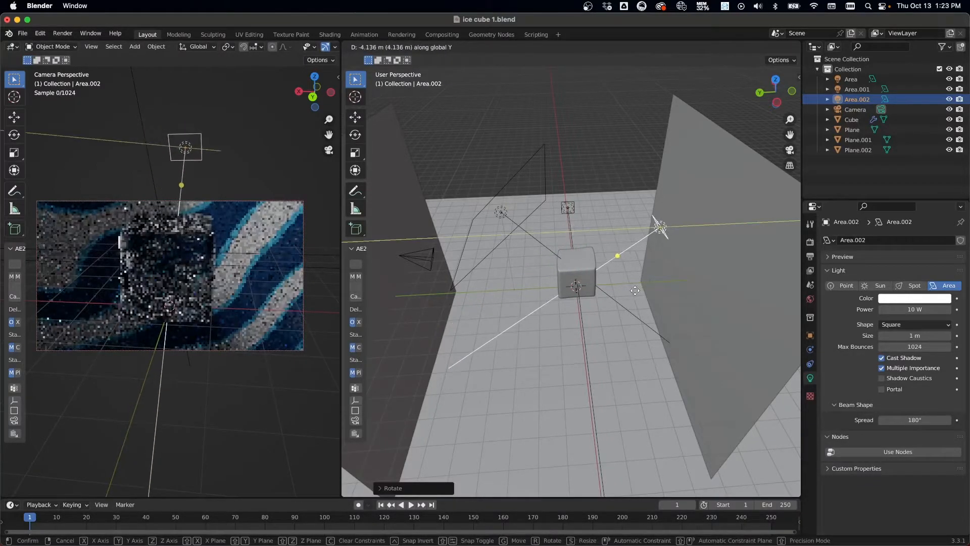
pyautogui.click(623, 292)
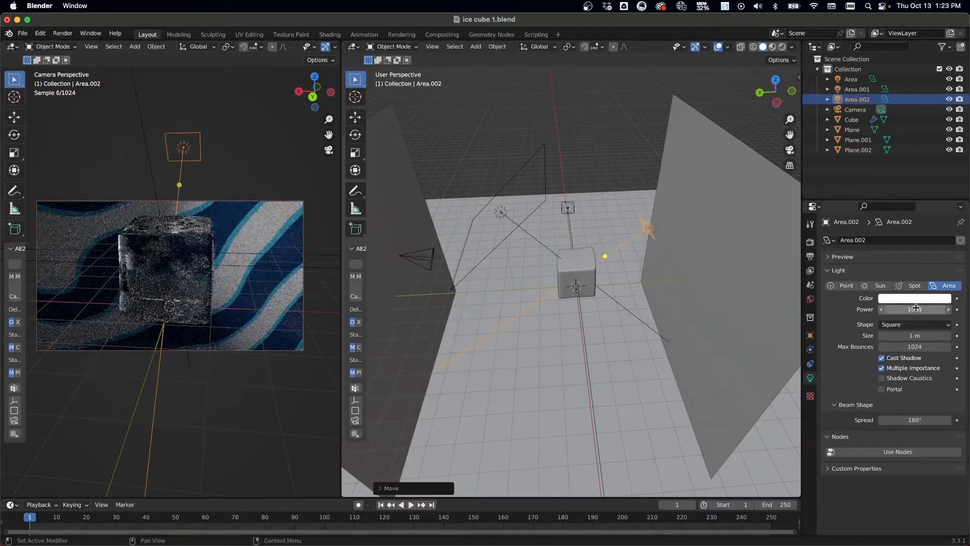
# Step: Set the rear area light's beam spread to 90° and its power to 200 W
pyautogui.click(926, 418)
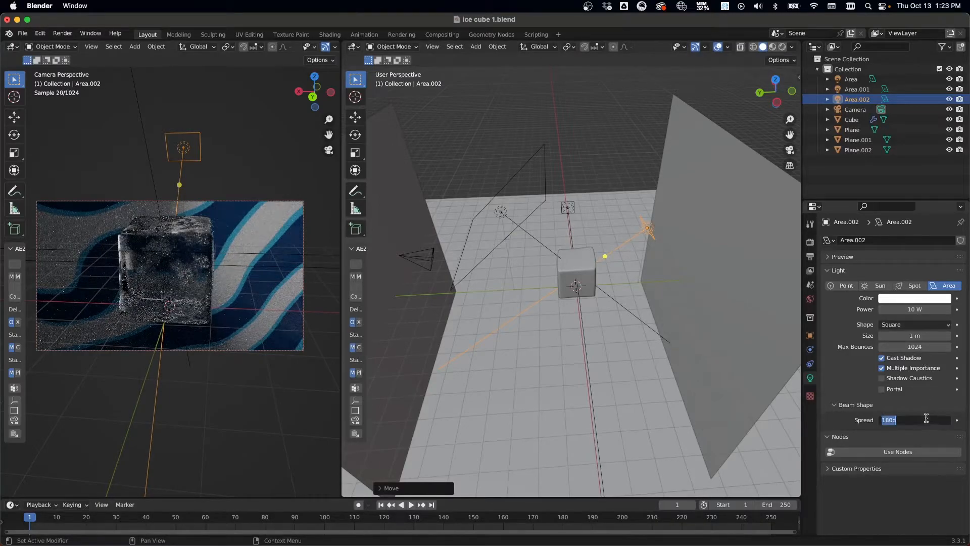
pyautogui.write('90')
pyautogui.press('Return')
pyautogui.click(926, 309)
pyautogui.write('200')
pyautogui.press('Return')
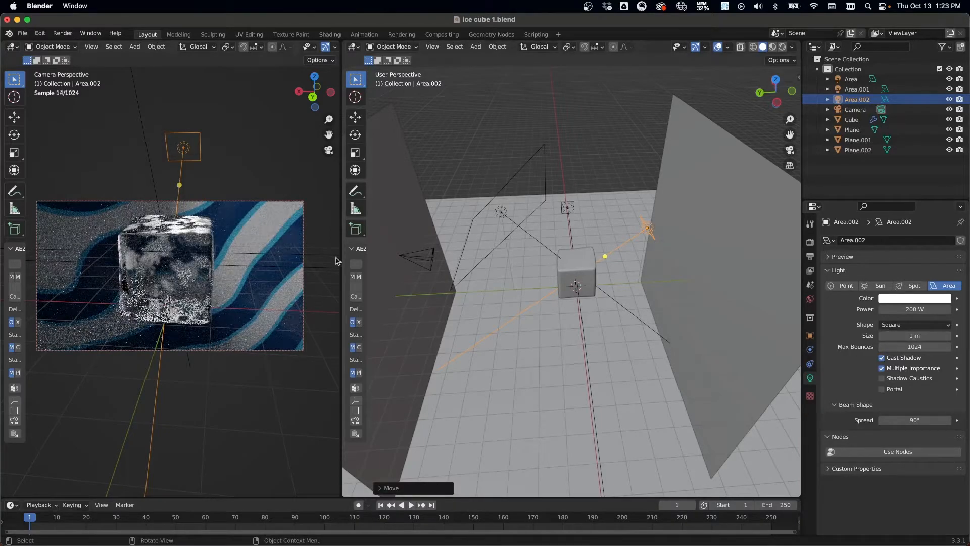
# Step: Compare the cube's lighting with the rear area light's power at 0 W and back at 200 W
pyautogui.click(922, 309)
pyautogui.write('0')
pyautogui.press('Return')
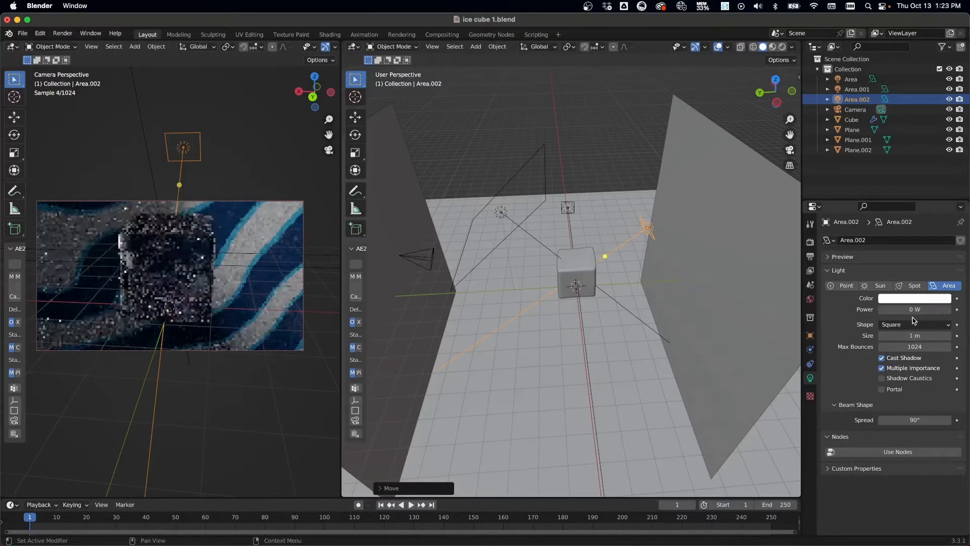
pyautogui.click(914, 309)
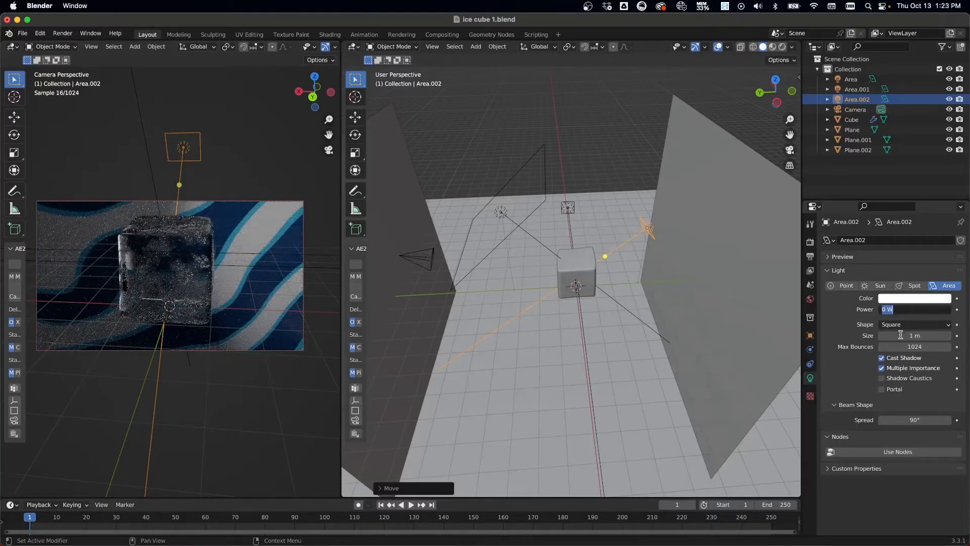
pyautogui.press('Return')
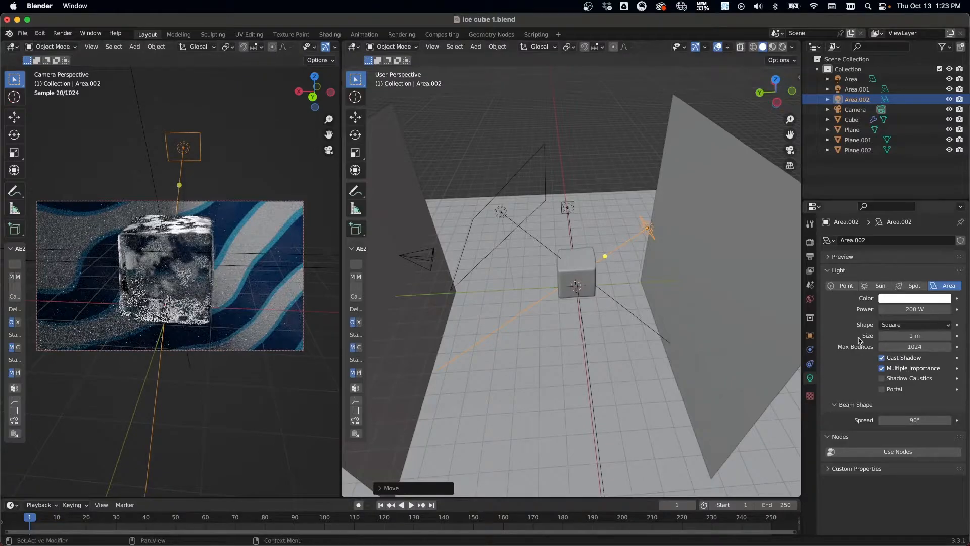
# Step: Set the rear area light's power to 100 W
pyautogui.click(925, 310)
pyautogui.write('100')
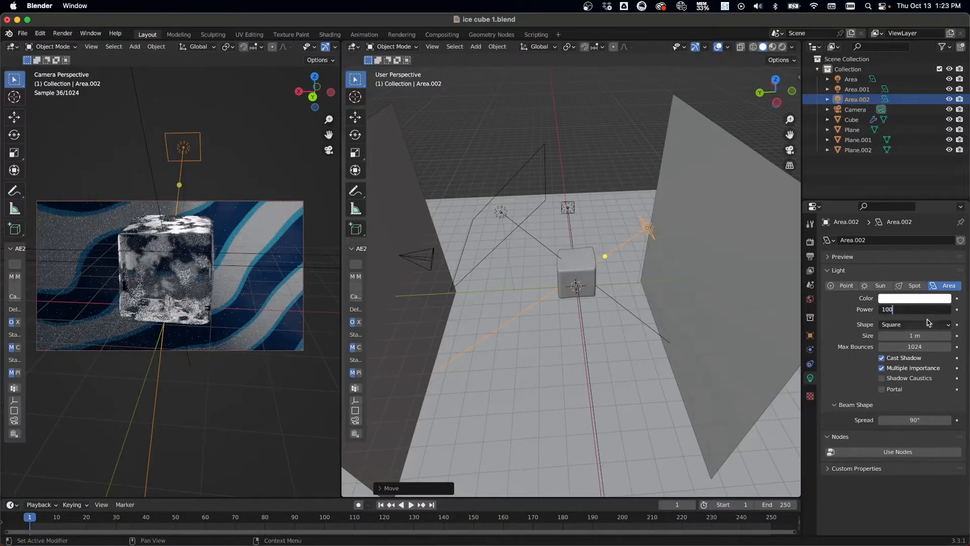
pyautogui.press('Return')
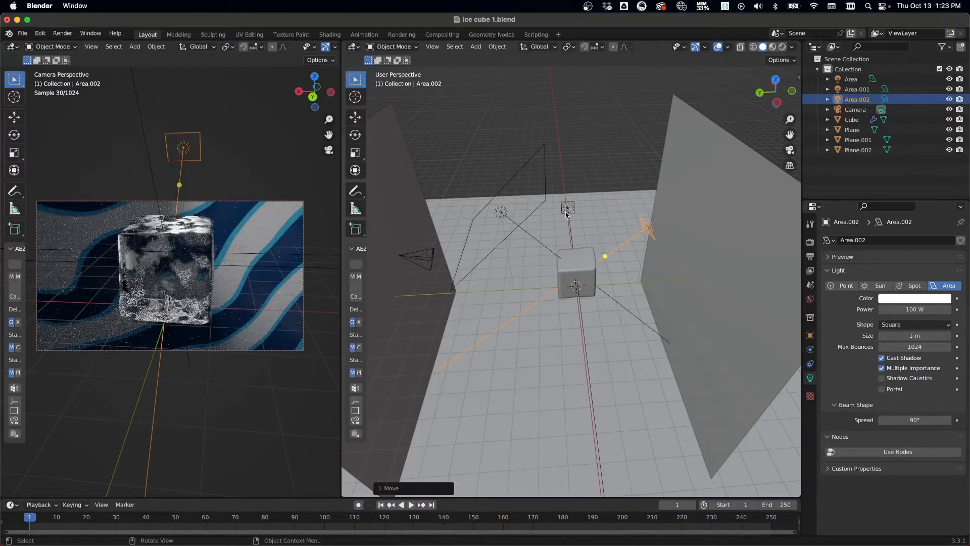
# Step: Set the large camera-side area light's power to 120 W
pyautogui.click(502, 212)
pyautogui.click(925, 310)
pyautogui.write('120')
pyautogui.press('Return')
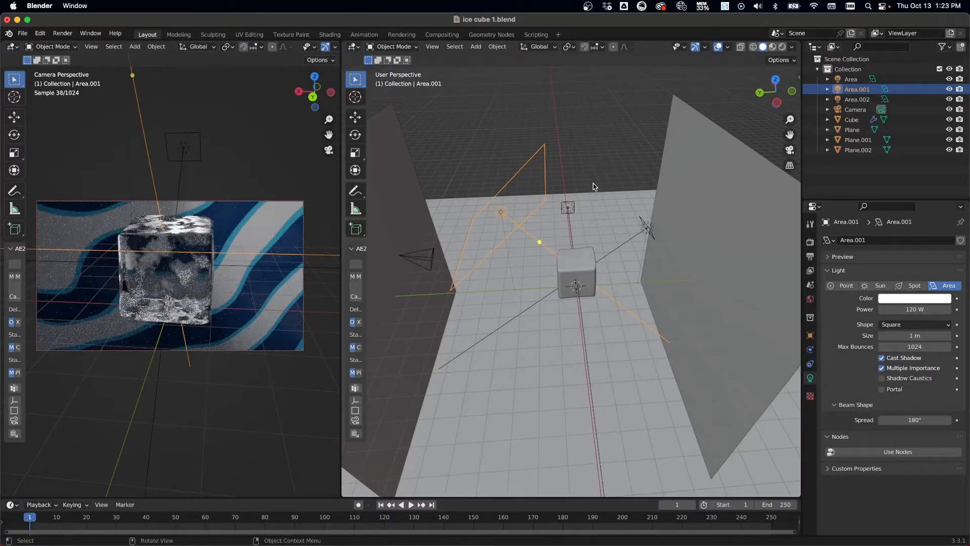
# Step: Move the large area light across to the backdrop side behind the cube and rotate it slightly
pyautogui.press('g')
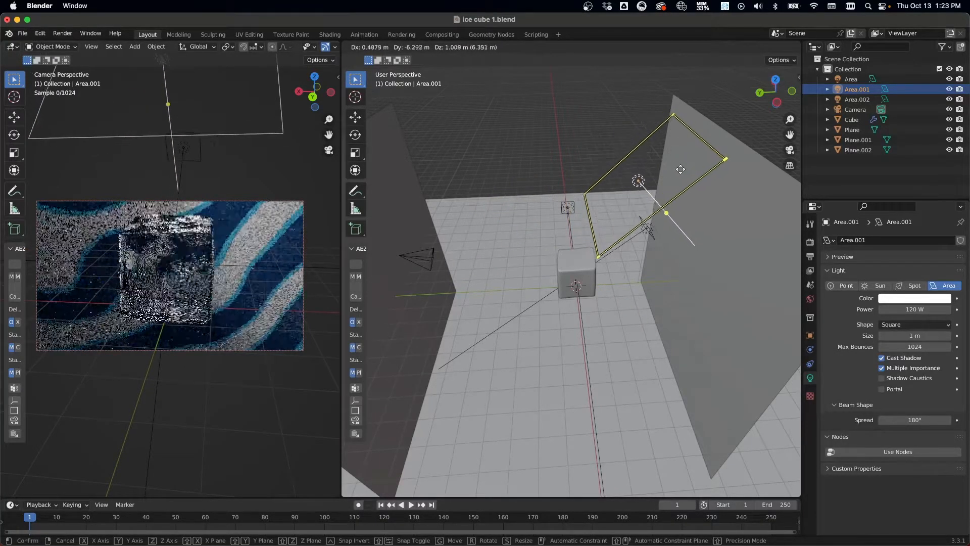
pyautogui.click(708, 224)
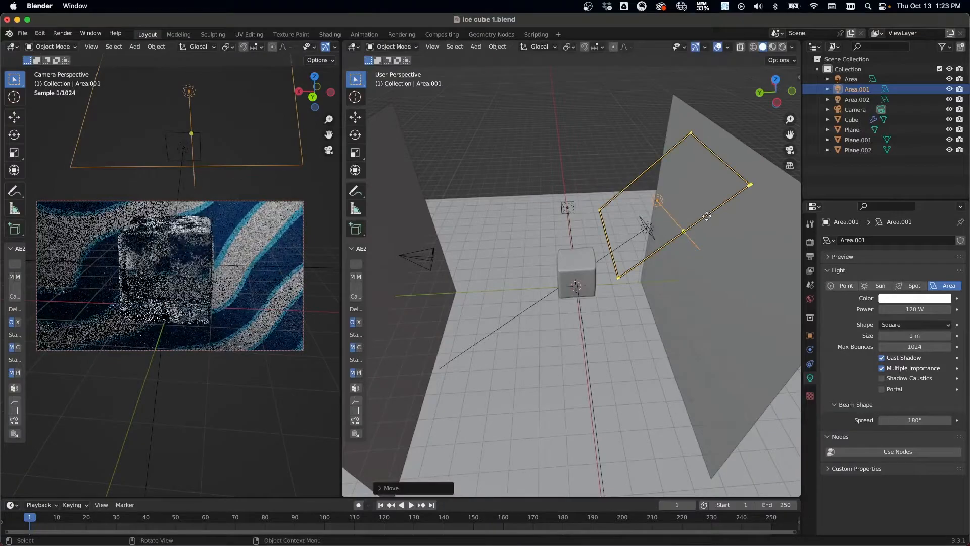
pyautogui.press('r')
pyautogui.click(712, 221)
pyautogui.click(713, 283)
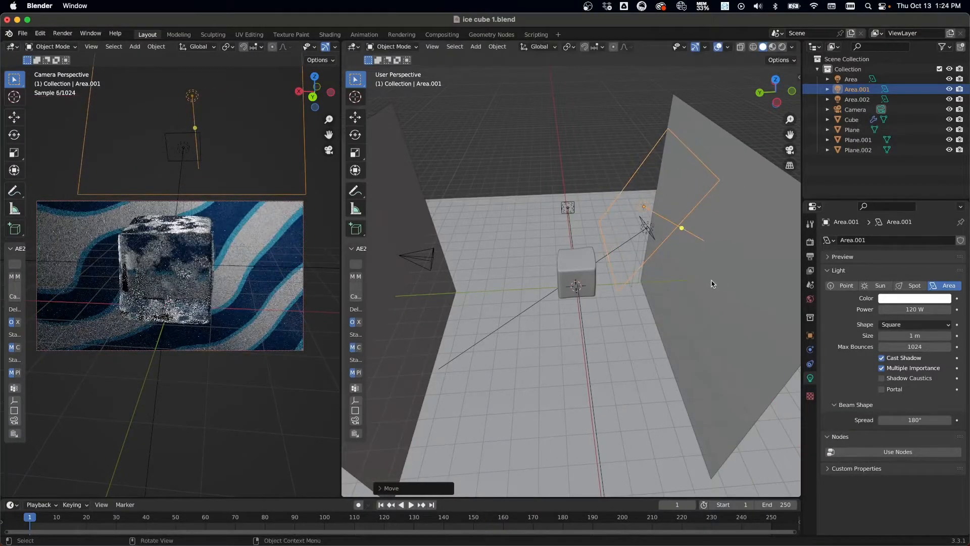
# Step: Lower the large area light beside the rear light near the backdrop and scale it down
pyautogui.press('g')
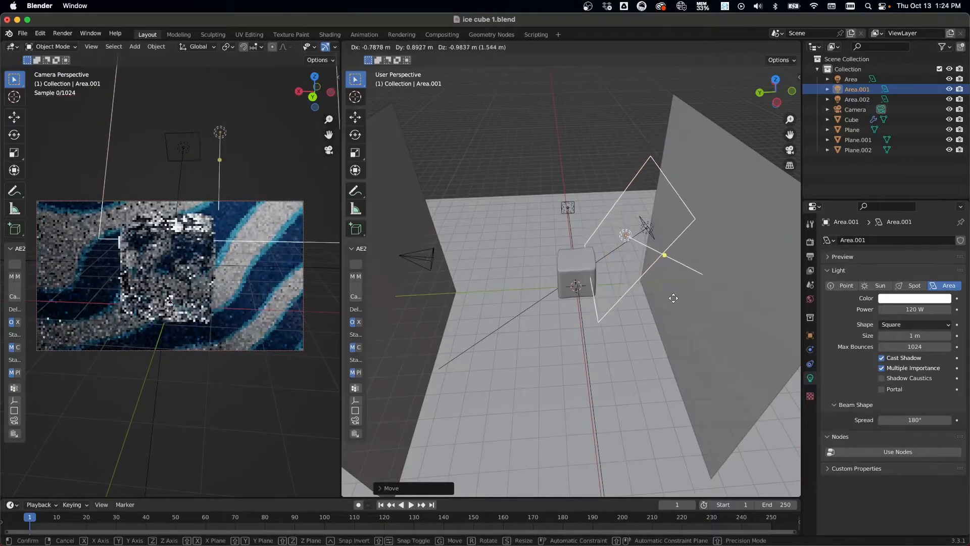
pyautogui.click(677, 304)
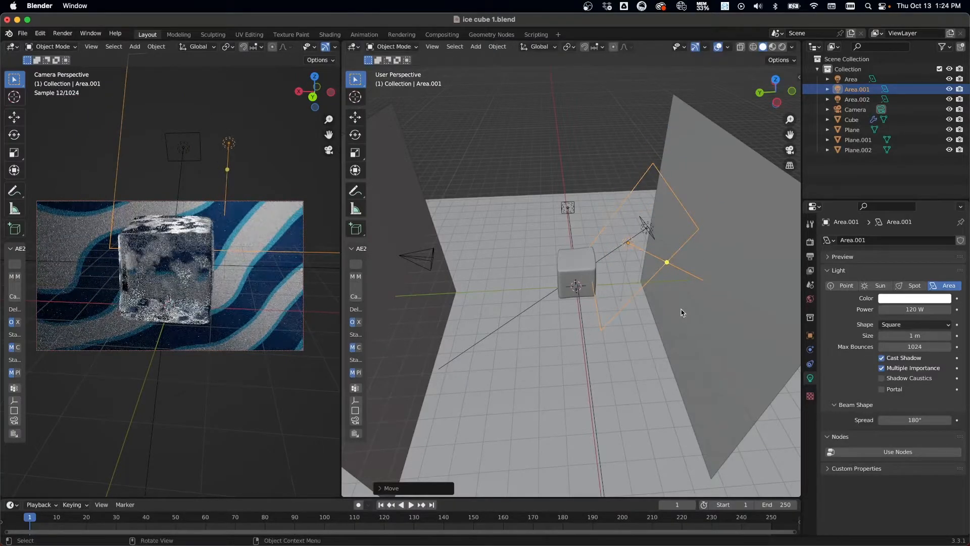
pyautogui.press('g')
pyautogui.click(688, 314)
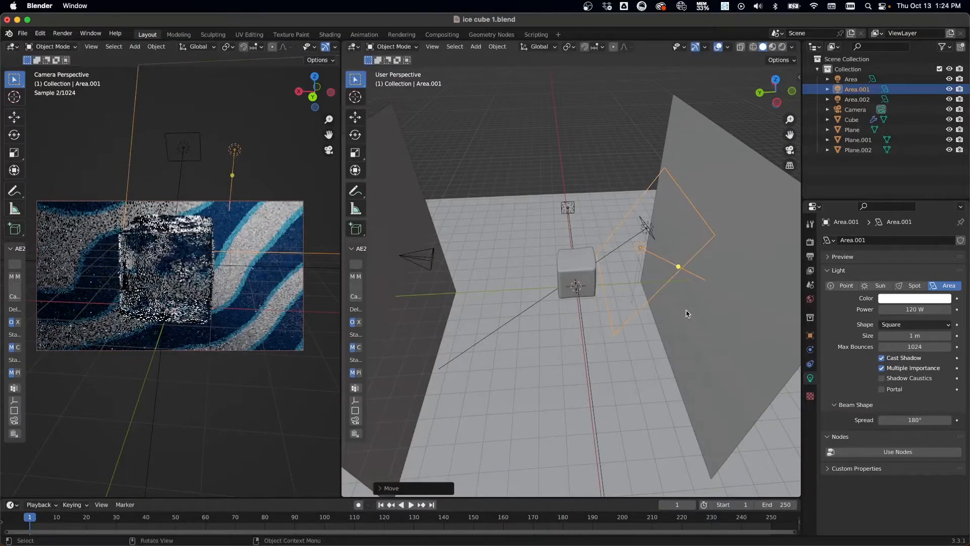
pyautogui.press('s')
pyautogui.click(707, 310)
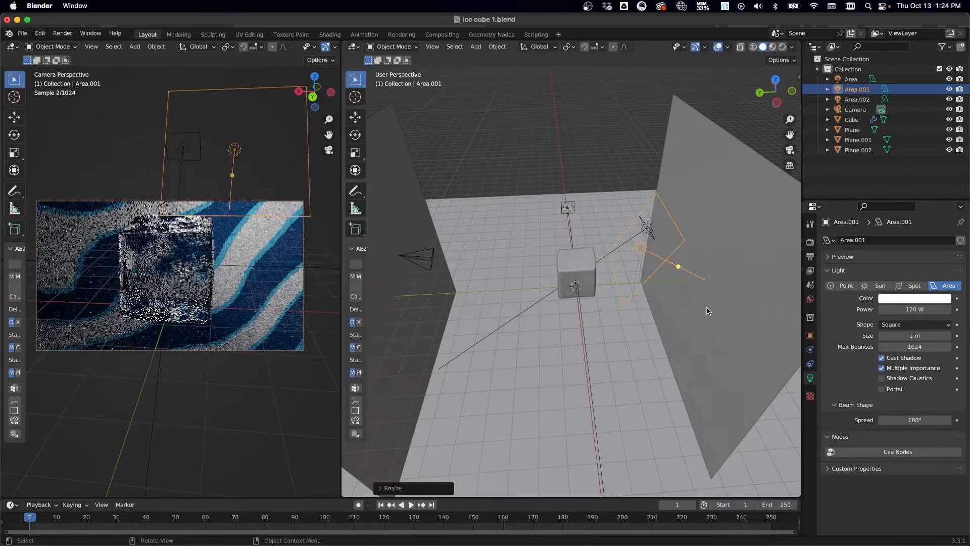
# Step: Reposition the large area light so it sits centred behind the cube in front of the backdrop
pyautogui.press('g')
pyautogui.click(646, 314)
pyautogui.moveTo(645, 314); pyautogui.dragTo(567, 244, button='middle')
pyautogui.press('g')
pyautogui.click(632, 267)
pyautogui.press('g')
pyautogui.click(633, 251)
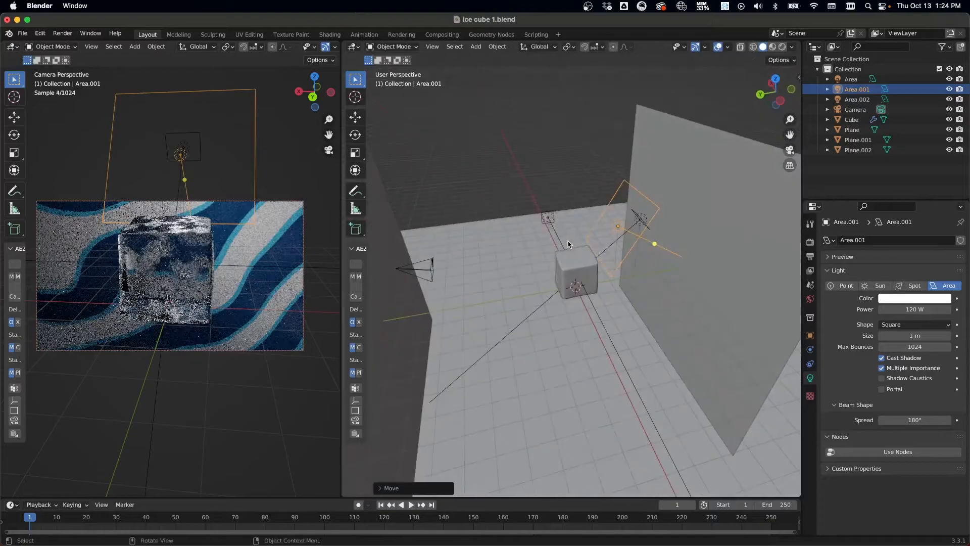
# Step: Rotate the large area light slightly and lower it behind the cube
pyautogui.press('r')
pyautogui.click(644, 274)
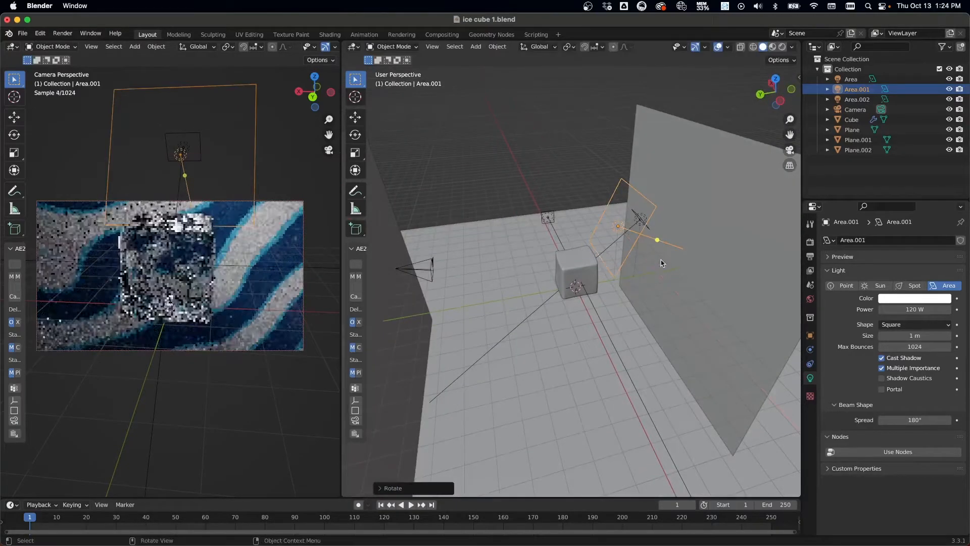
pyautogui.moveTo(644, 273); pyautogui.dragTo(648, 266, button='middle')
pyautogui.press('g')
pyautogui.press('z')
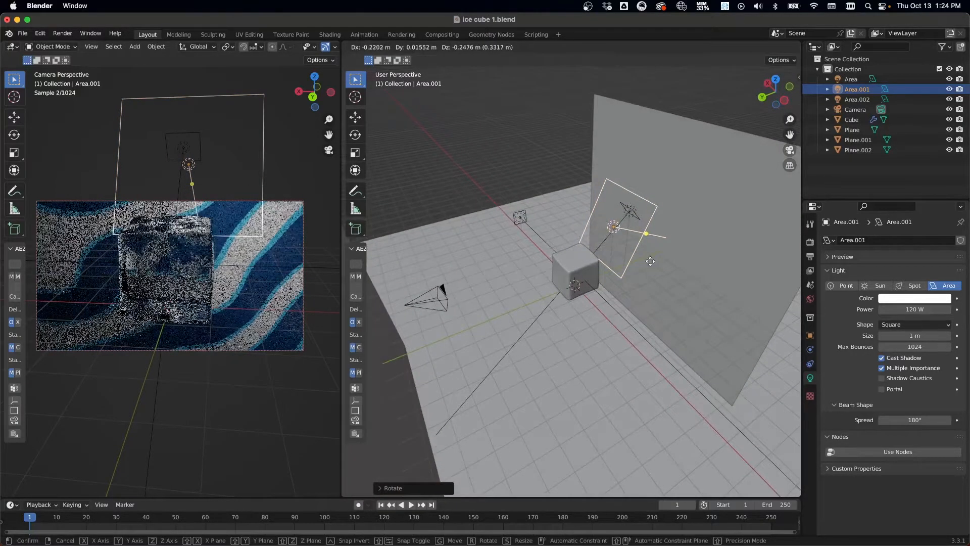
pyautogui.click(649, 259)
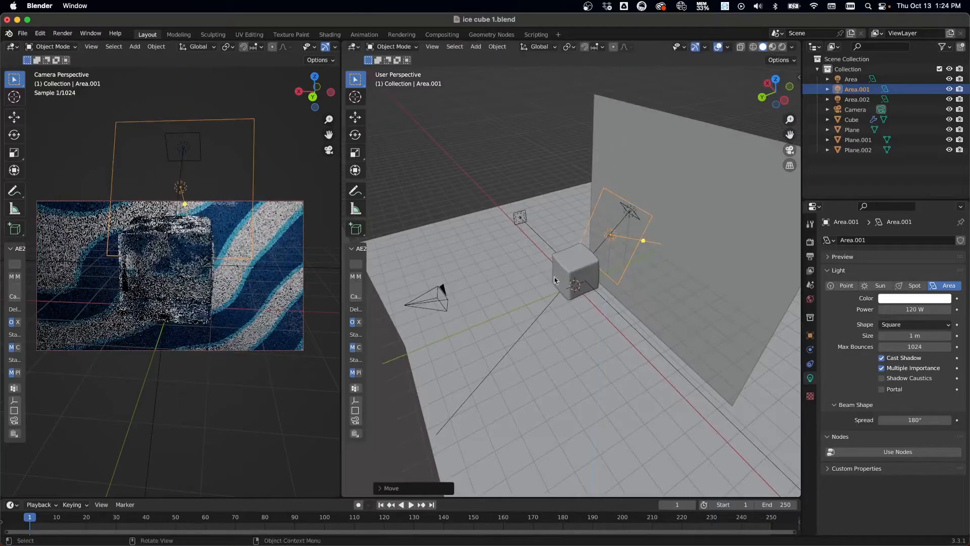
# Step: Deselect the light and hide the viewport overlays in the rendered camera view
pyautogui.click(593, 347)
pyautogui.click(457, 169)
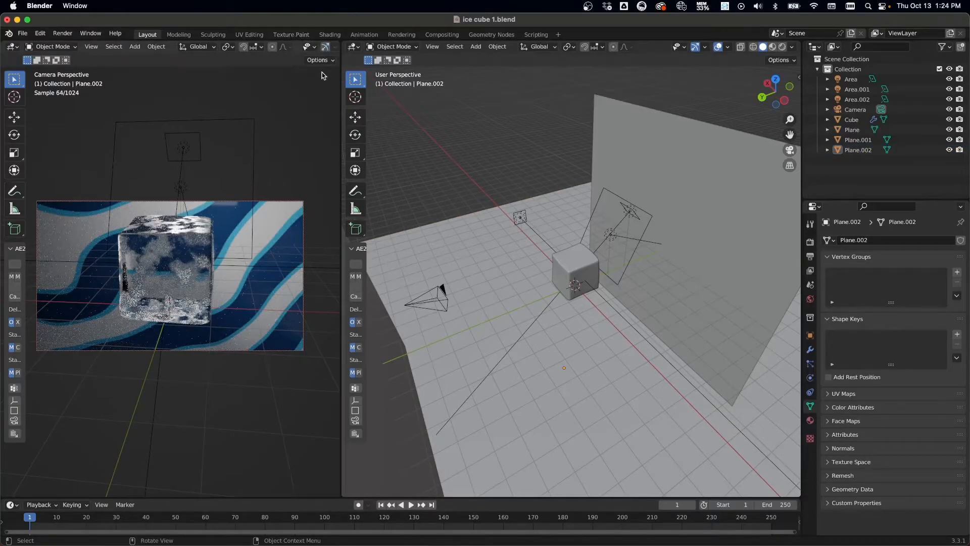
pyautogui.scroll(-3, 312, 44)
pyautogui.click(307, 48)
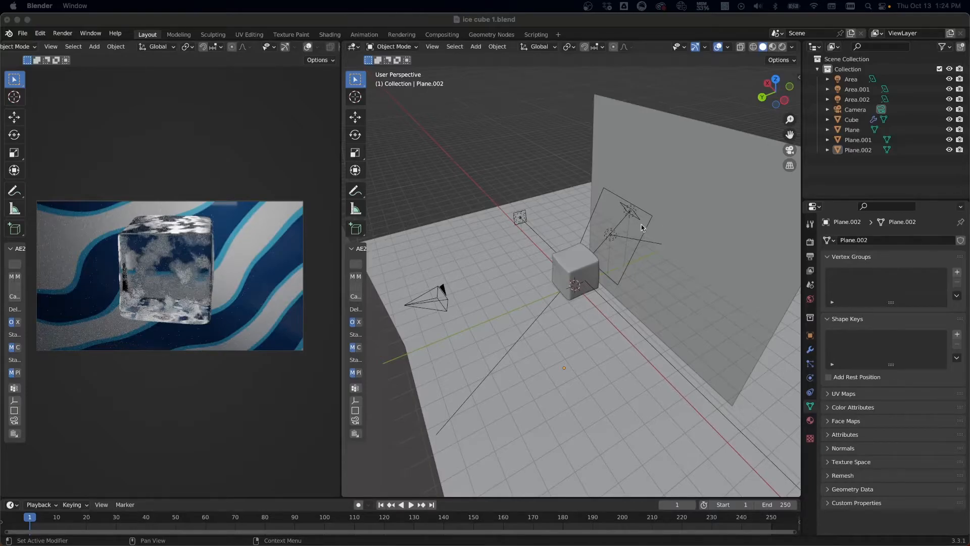
# Step: Fine-tune the large area light's height along Z, lowering it slightly and raising it back about 0.4 m
pyautogui.click(614, 237)
pyautogui.press('g')
pyautogui.press('z')
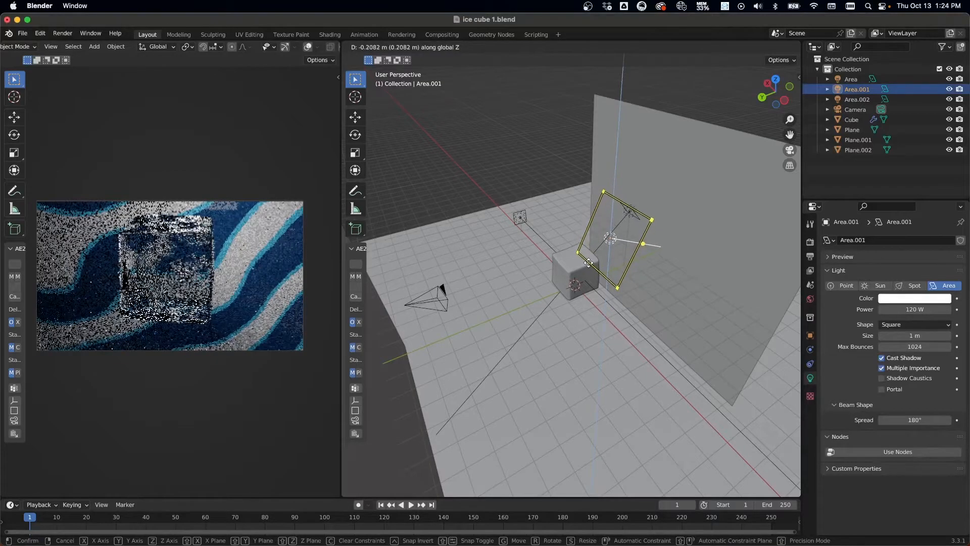
pyautogui.click(599, 260)
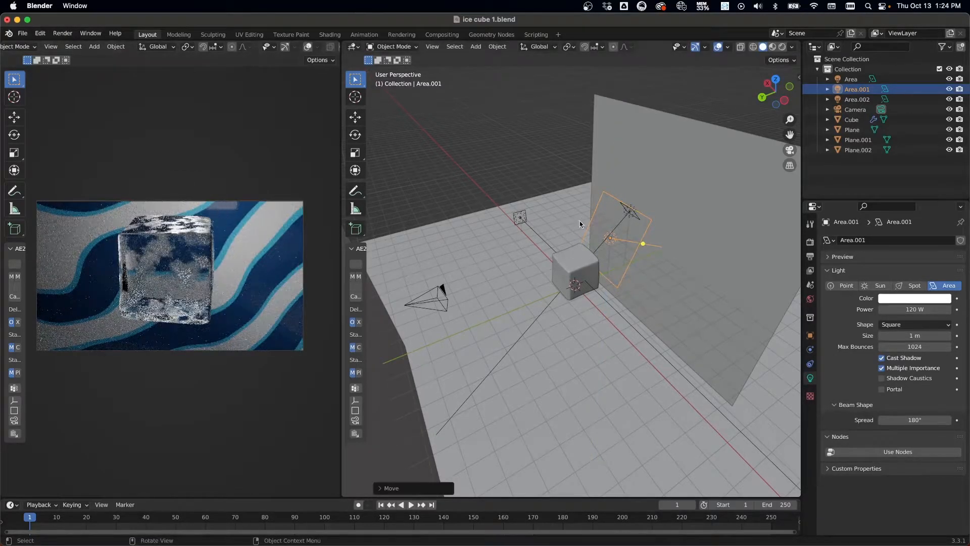
pyautogui.press('g')
pyautogui.press('z')
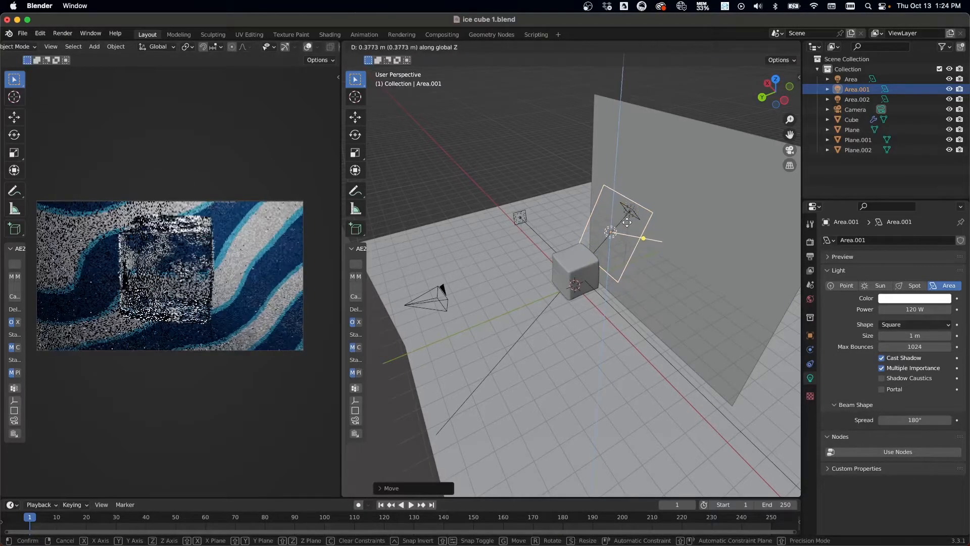
pyautogui.click(629, 220)
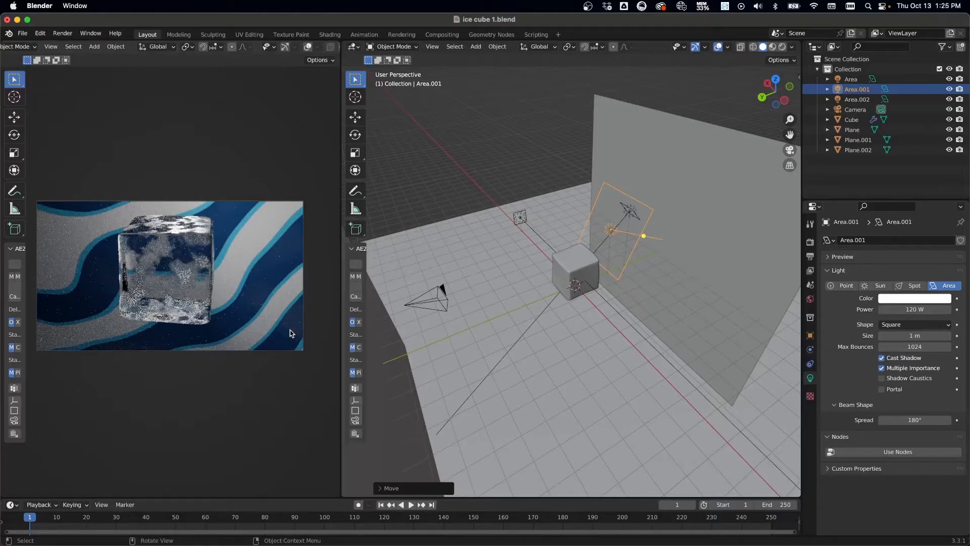
# Step: Scale the small area light beside the cube up to about 1.3 times its size
pyautogui.click(494, 172)
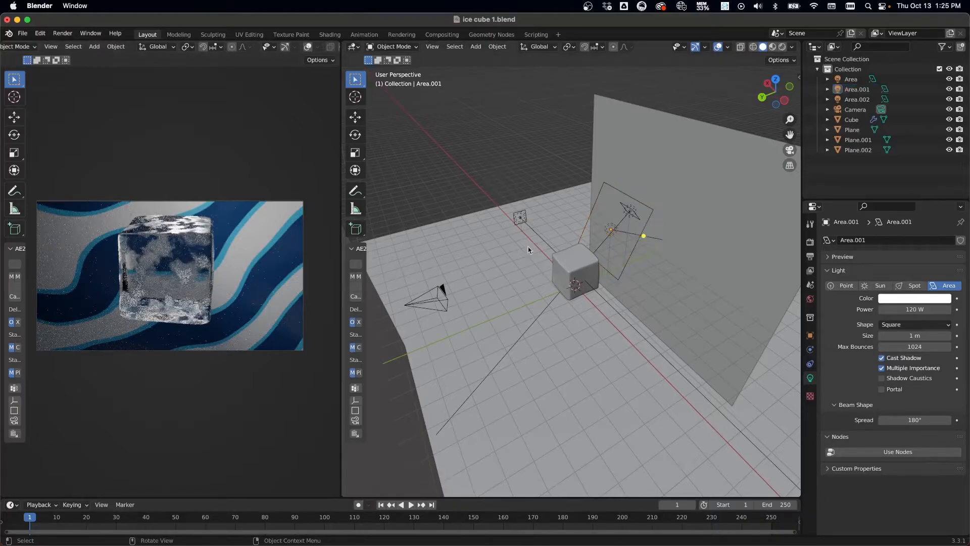
pyautogui.click(524, 219)
pyautogui.press('s')
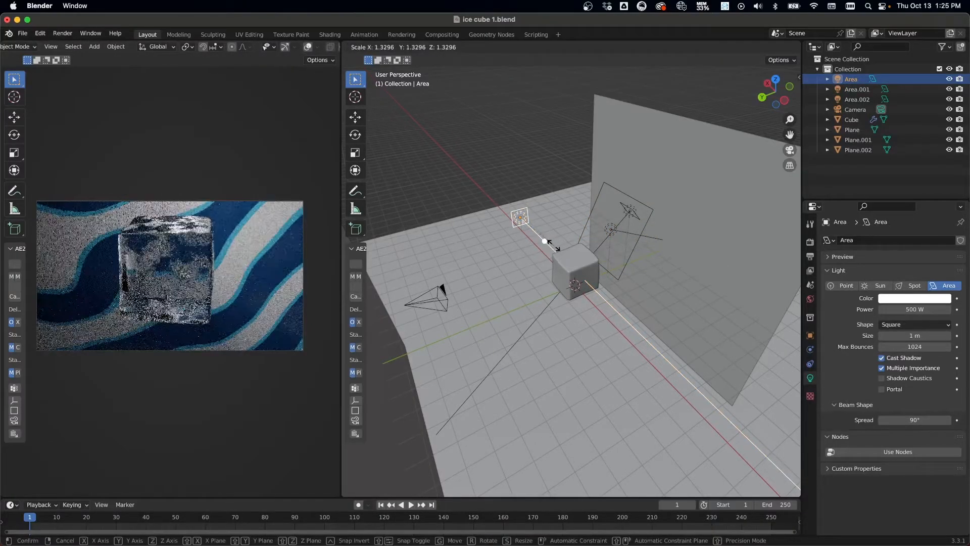
pyautogui.click(551, 245)
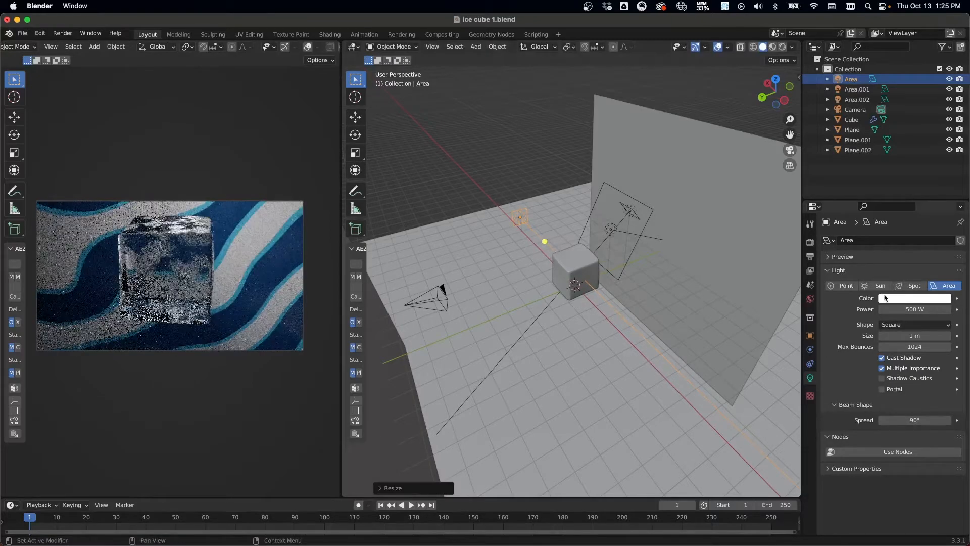
# Step: Set the small area light's power to 600 W
pyautogui.click(892, 309)
pyautogui.write('60')
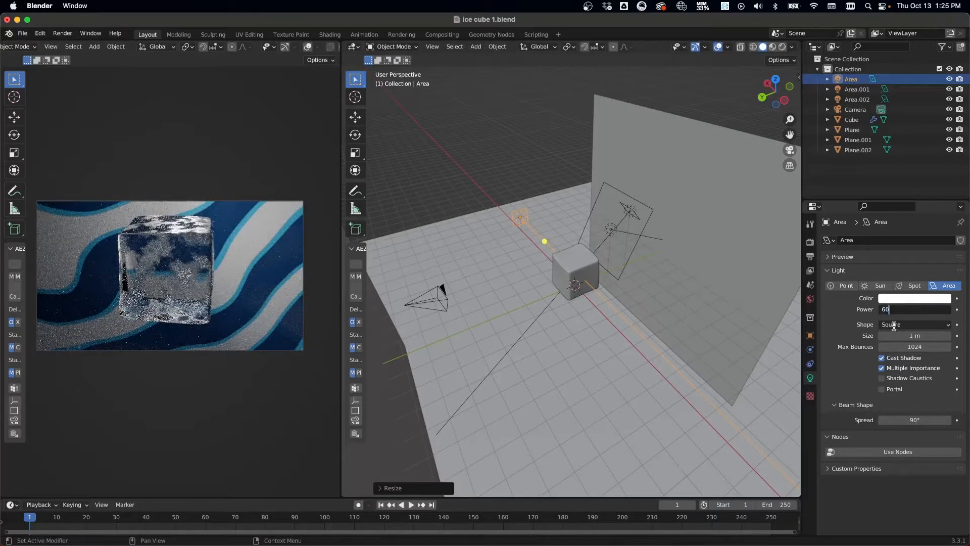
pyautogui.write('0')
pyautogui.press('Return')
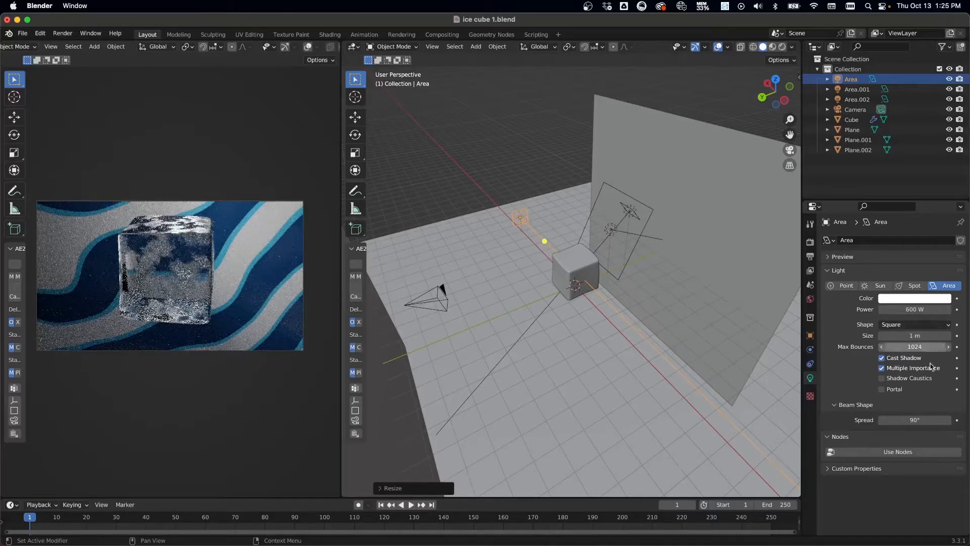
# Step: Try a 45° beam spread on the small area light and restore it to 90°
pyautogui.write('45')
pyautogui.press('Return')
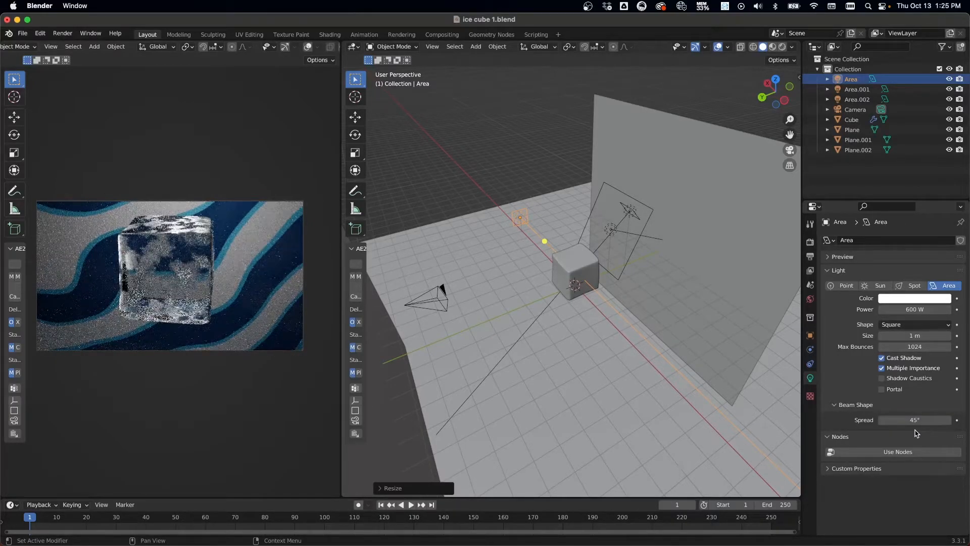
pyautogui.click(922, 419)
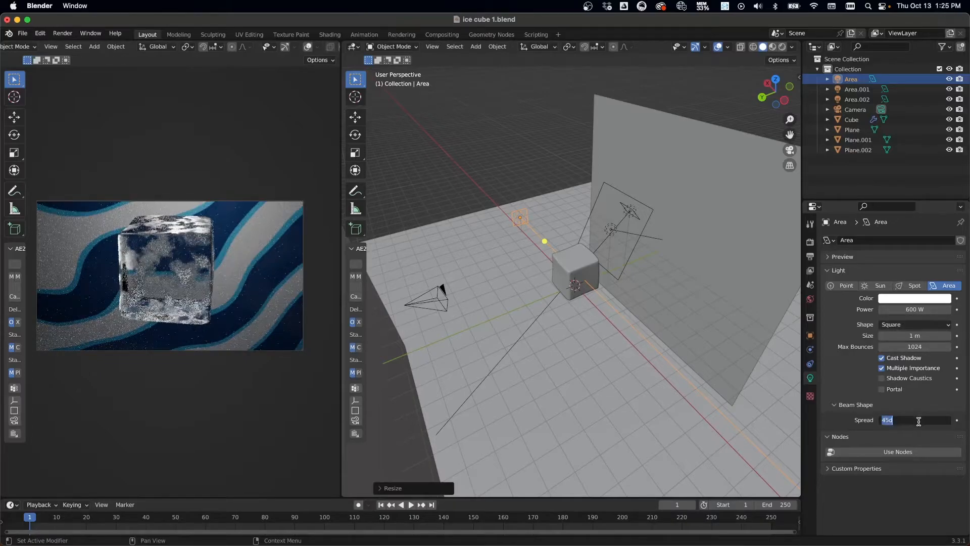
pyautogui.press('Return')
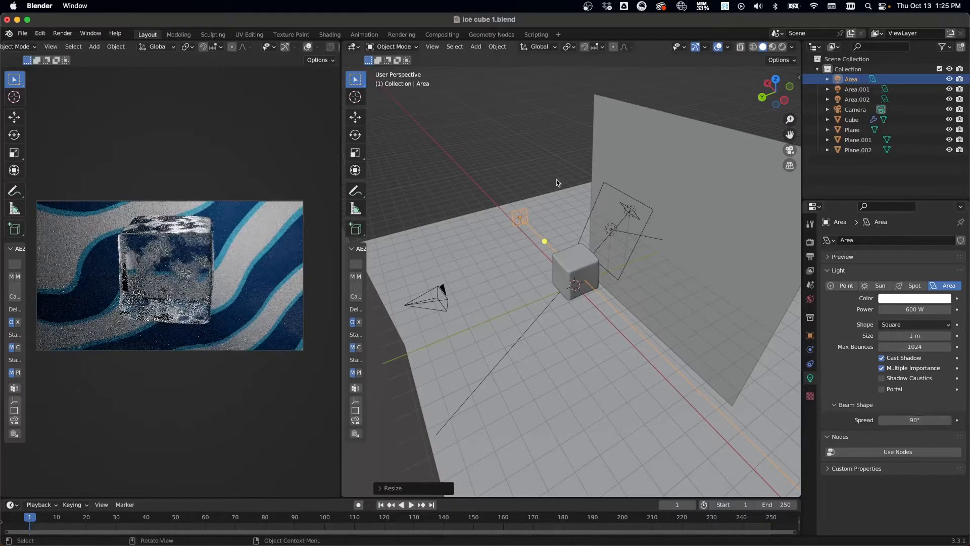
pyautogui.click(460, 190)
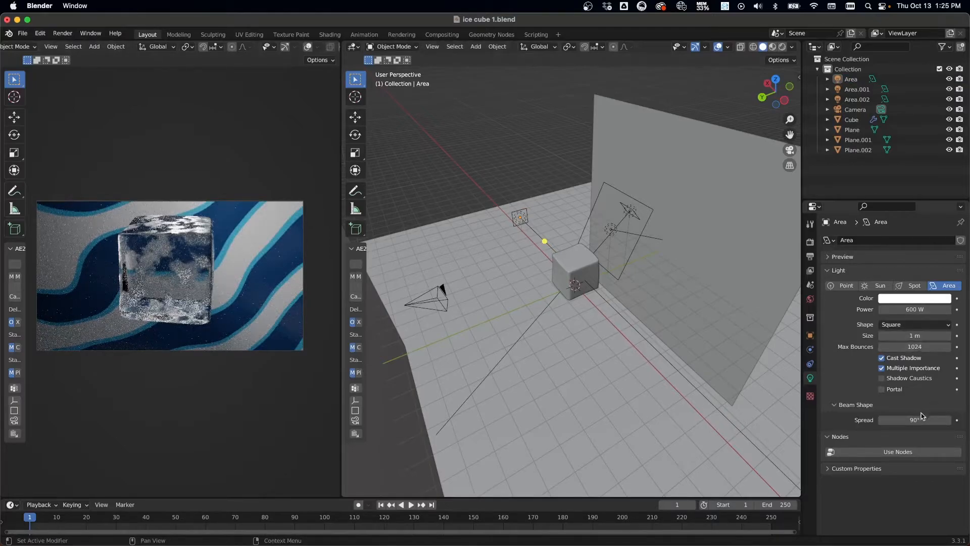
# Step: Set the large area light's power to 150 W and deselect it
pyautogui.click(638, 243)
pyautogui.click(916, 309)
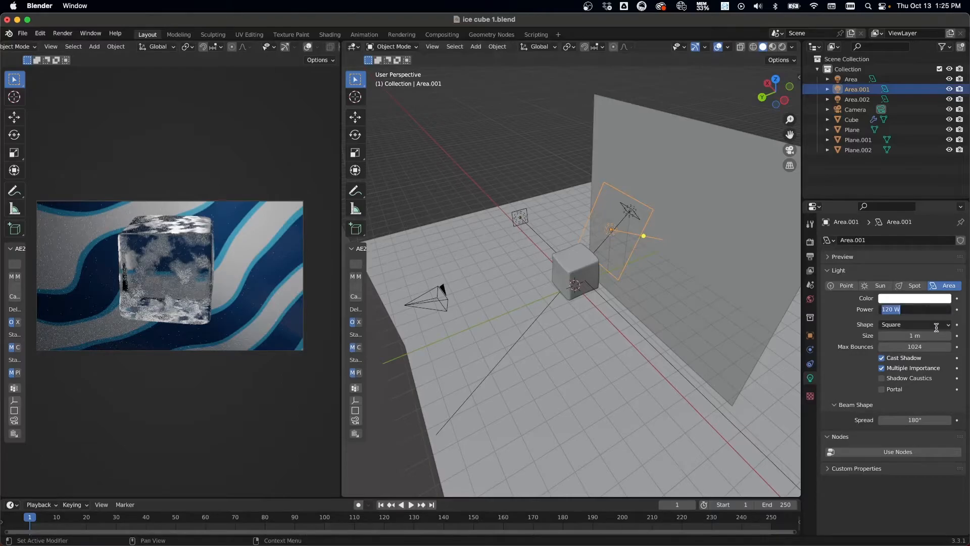
pyautogui.write('150')
pyautogui.press('Return')
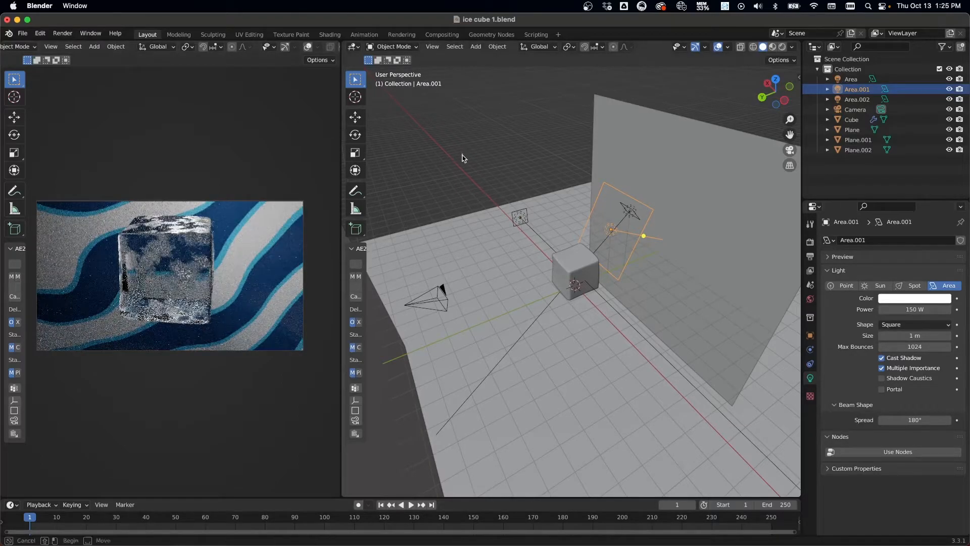
pyautogui.click(462, 156)
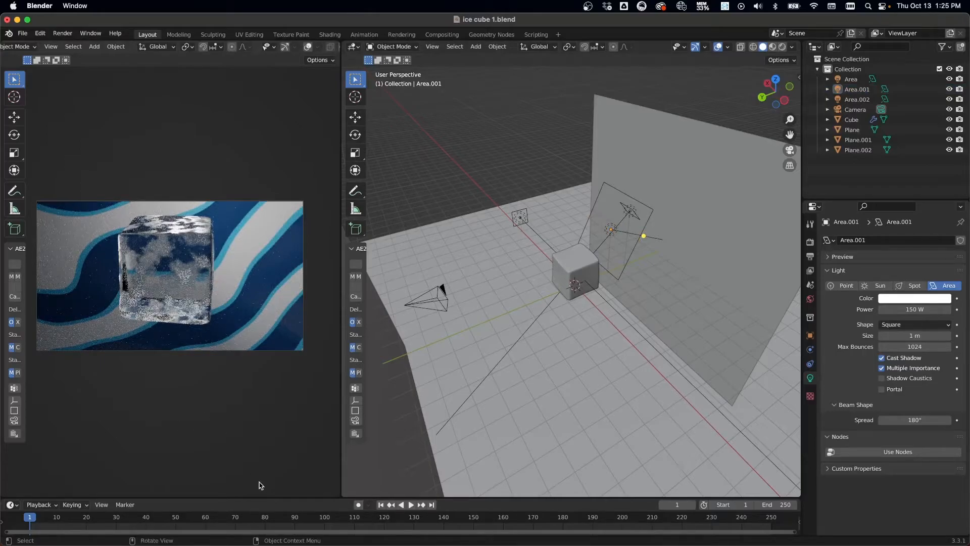
# Step: Enlarge the timeline area below the viewports and leave nothing selected
pyautogui.moveTo(256, 501); pyautogui.dragTo(256, 474)
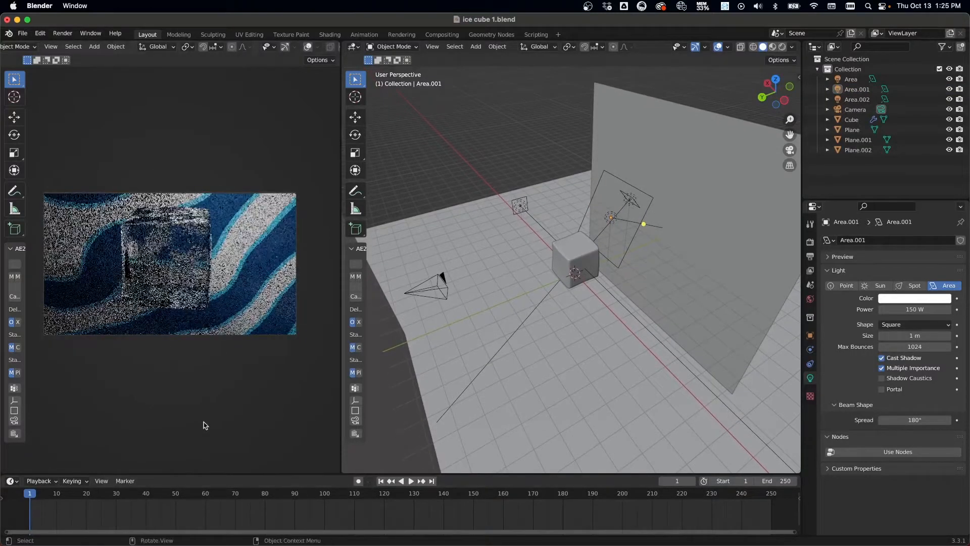
pyautogui.click(205, 293)
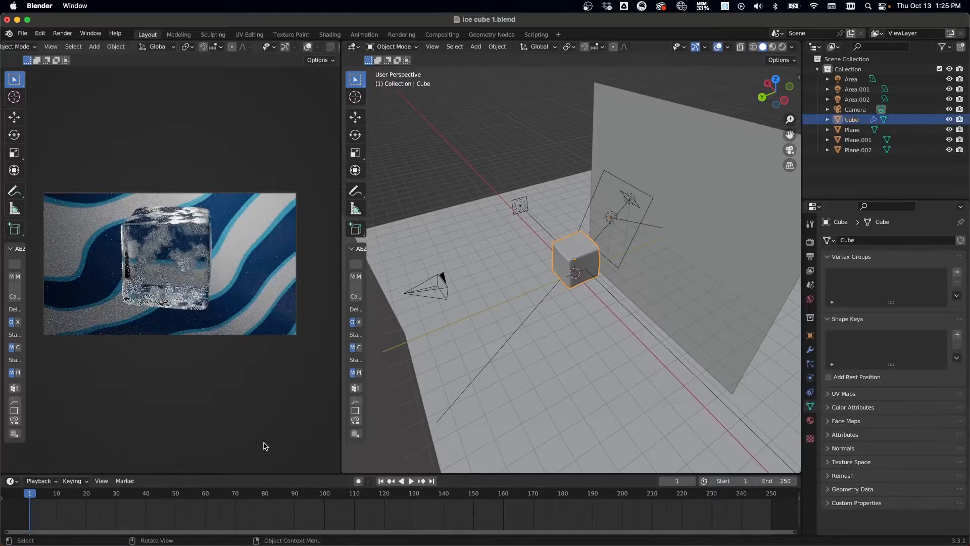
pyautogui.click(862, 173)
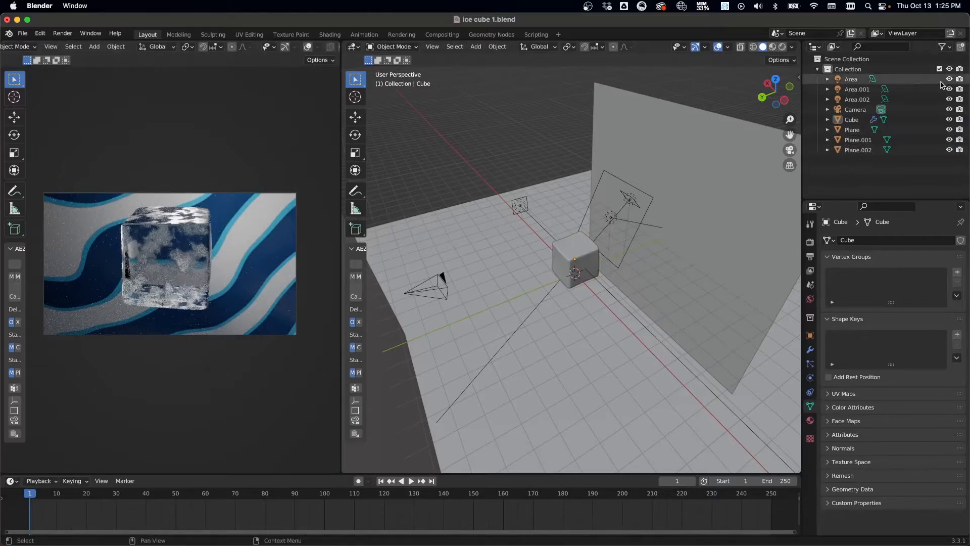
# Step: Create a new collection and move the three area lights and the camera into it
pyautogui.click(859, 100)
pyautogui.keyDown('ctrl'); pyautogui.click(854, 89); pyautogui.keyUp('ctrl')
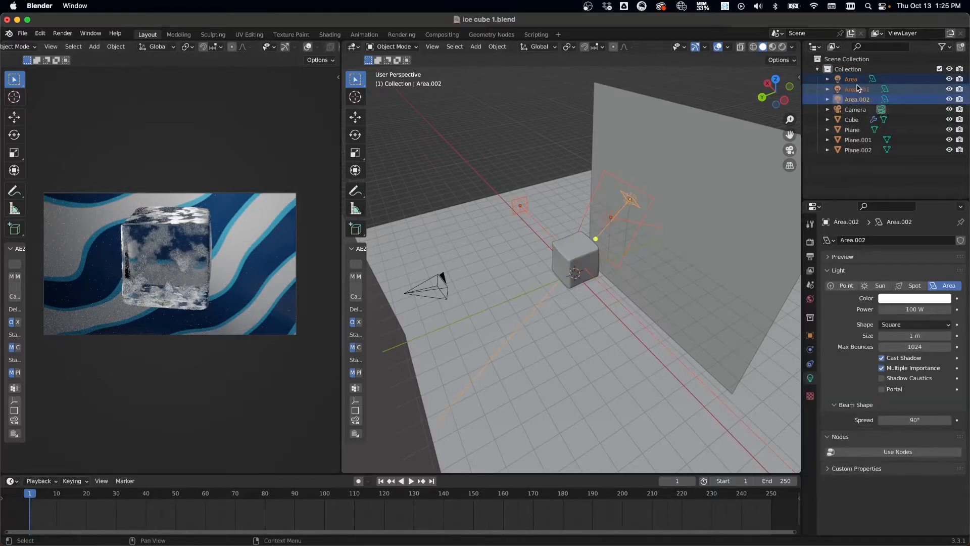
pyautogui.rightClick(854, 89)
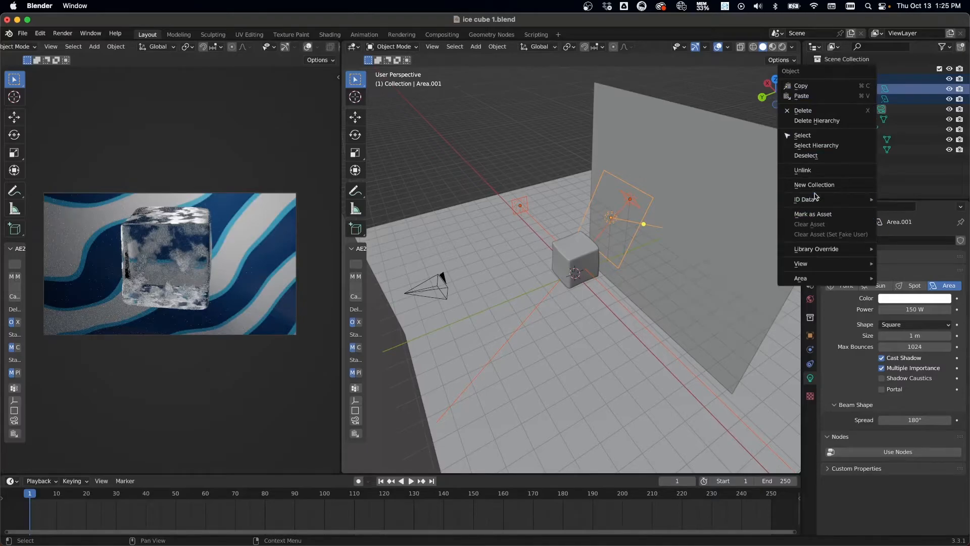
pyautogui.click(828, 184)
pyautogui.moveTo(857, 89); pyautogui.dragTo(858, 161)
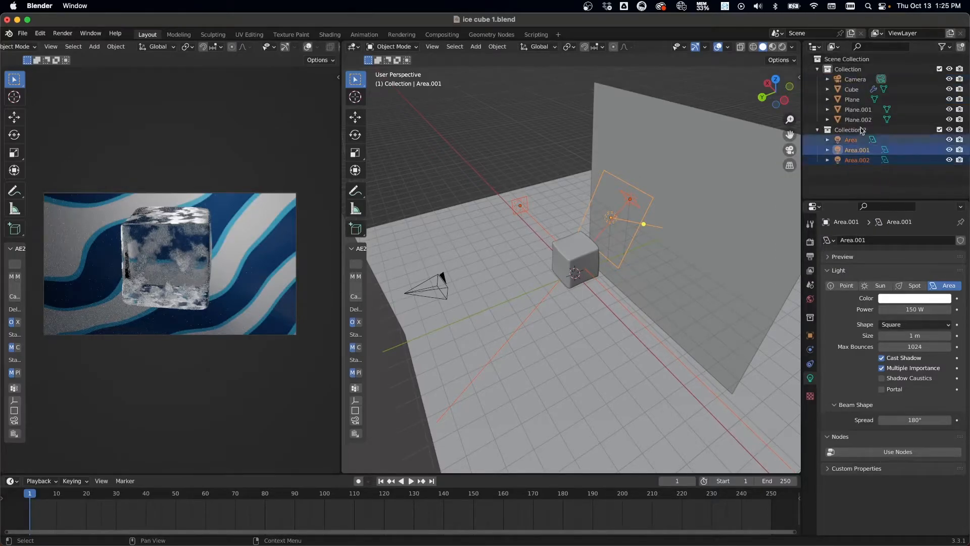
pyautogui.moveTo(856, 79); pyautogui.dragTo(859, 129)
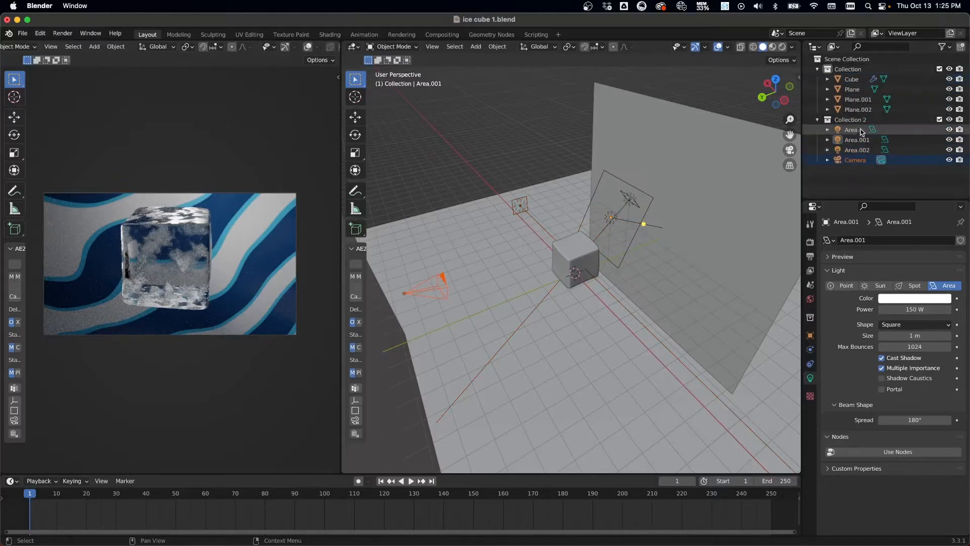
# Step: Rename the collection with the lights and camera as STUDIO and collapse it
pyautogui.doubleClick(857, 120)
pyautogui.write('ST')
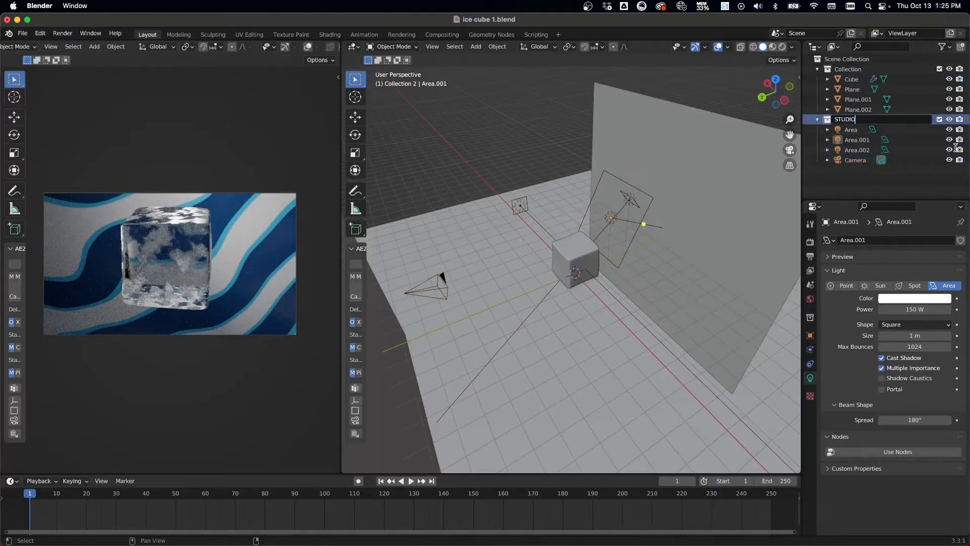
pyautogui.write('UDIO')
pyautogui.press('Return')
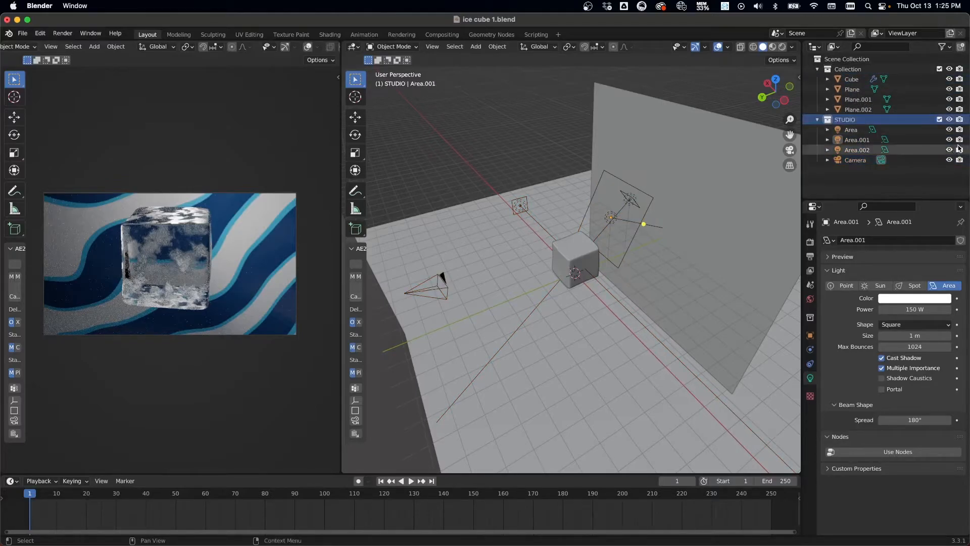
pyautogui.click(818, 119)
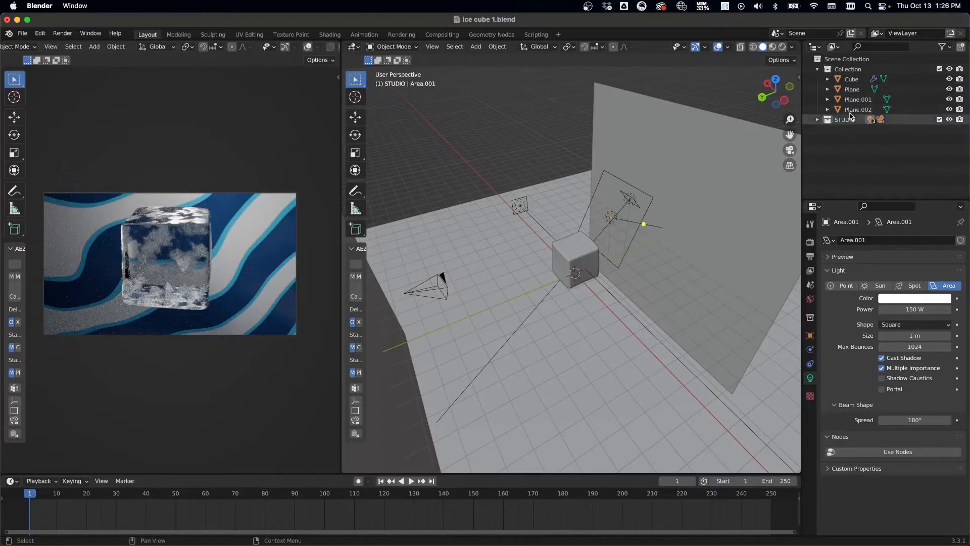
# Step: Create another collection and move the three planes into it
pyautogui.rightClick(858, 152)
pyautogui.click(851, 156)
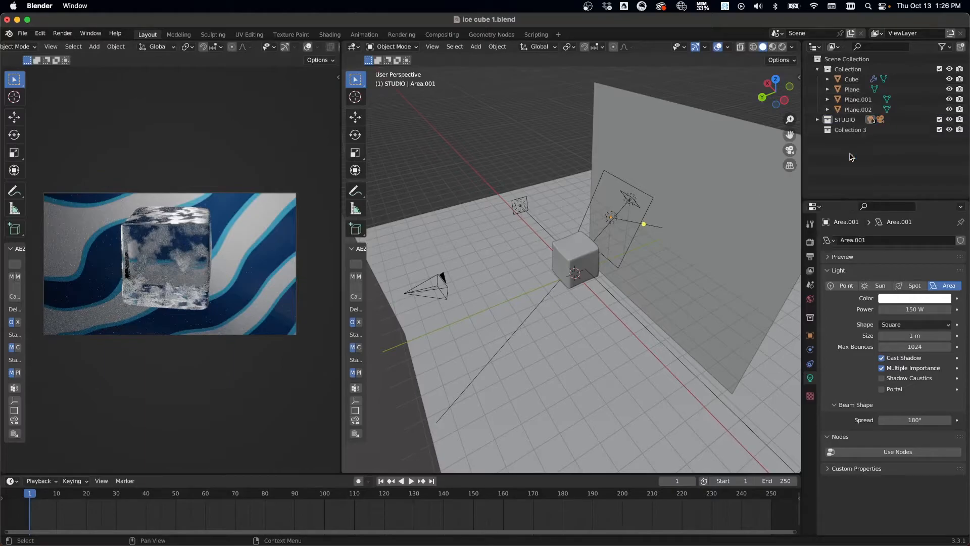
pyautogui.click(858, 91)
pyautogui.keyDown('shift'); pyautogui.click(857, 109); pyautogui.keyUp('shift')
pyautogui.moveTo(857, 104); pyautogui.dragTo(854, 131)
# Step: Rename the collection holding the planes as BG
pyautogui.doubleClick(851, 100)
pyautogui.write('BG')
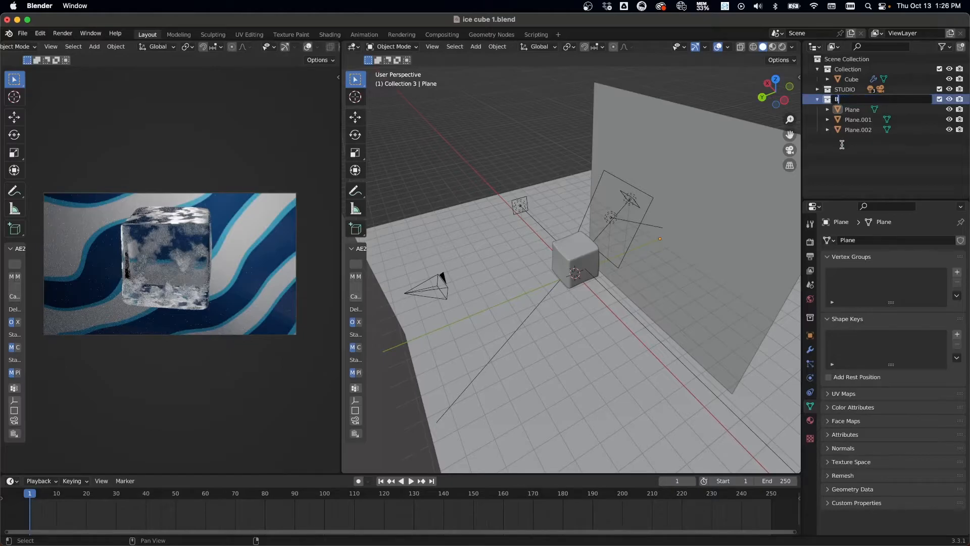
pyautogui.press('Return')
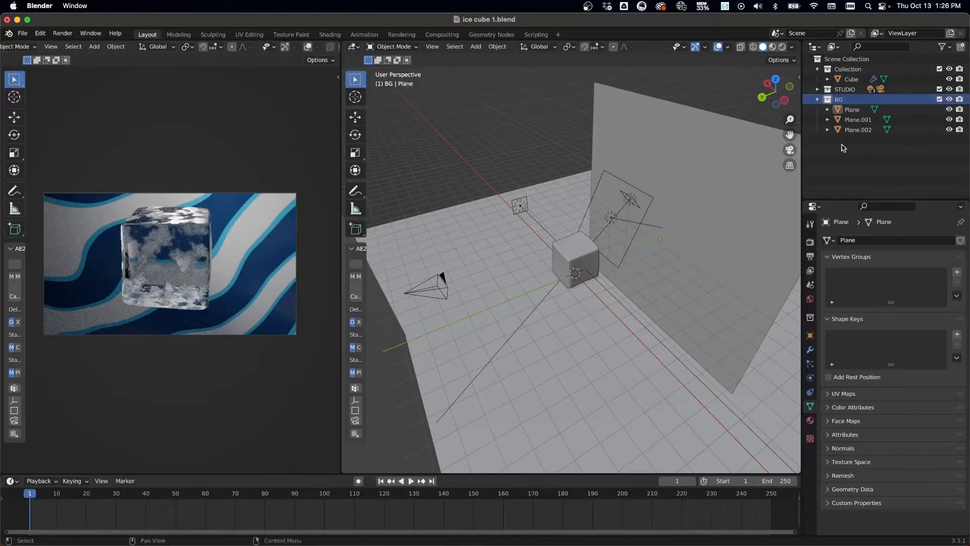
# Step: Collapse the BG collection and rename the collection holding the cube as ICE
pyautogui.click(817, 100)
pyautogui.doubleClick(849, 69)
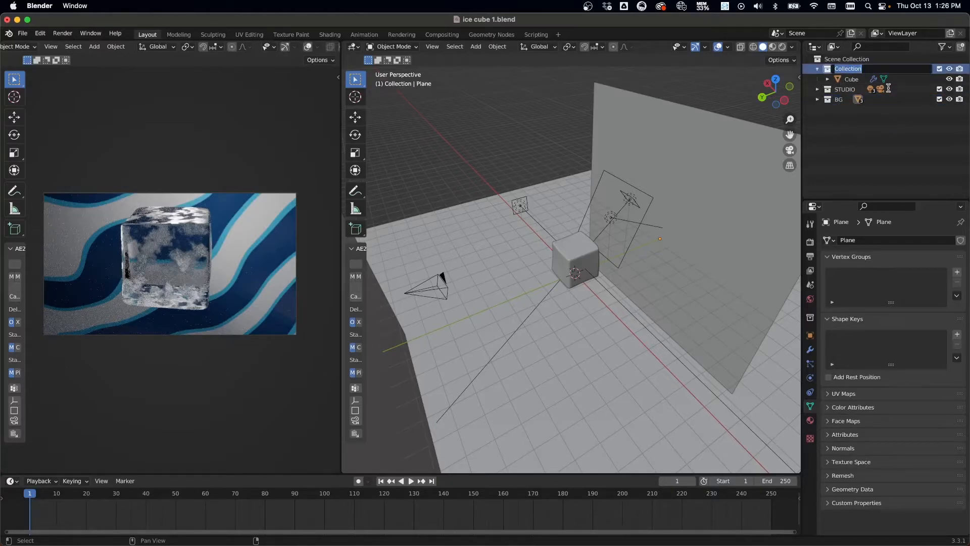
pyautogui.press('Return')
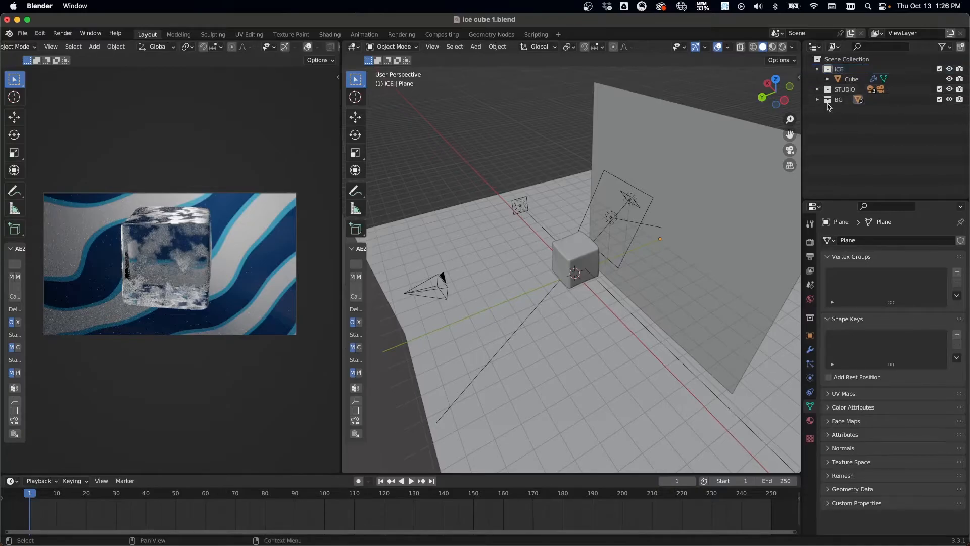
# Step: Insert a Location keyframe for the ice cube at frame 18 in its current raised position
pyautogui.click(852, 79)
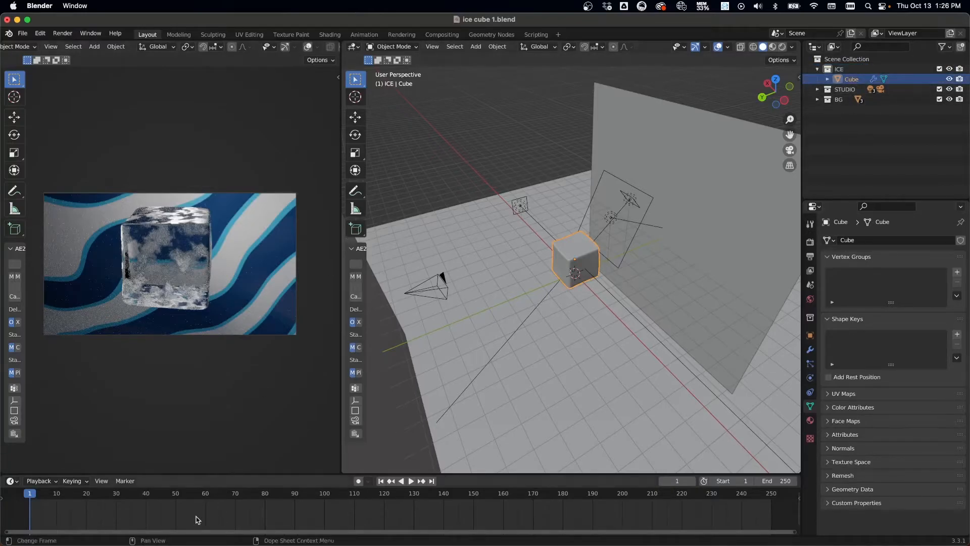
pyautogui.moveTo(84, 492); pyautogui.dragTo(38, 497)
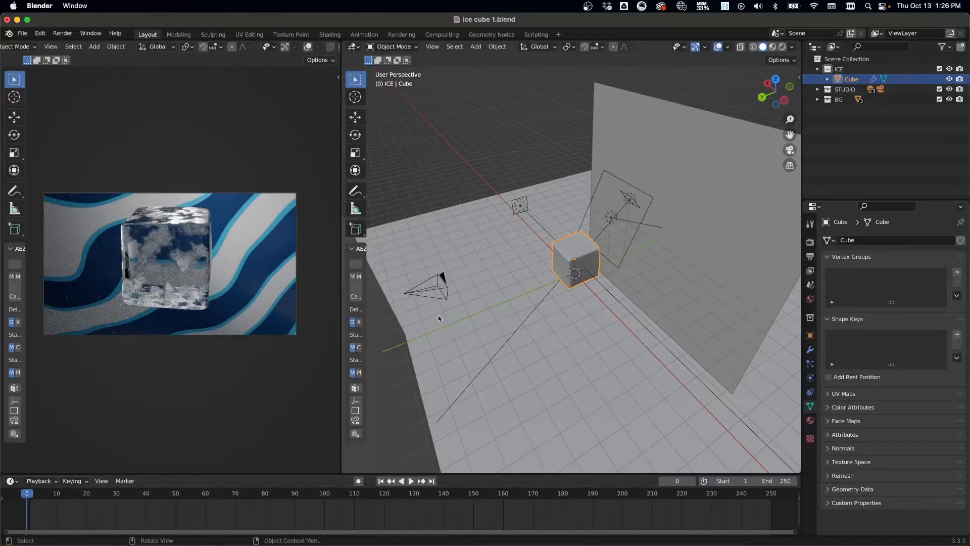
pyautogui.moveTo(536, 298); pyautogui.dragTo(516, 292, button='middle')
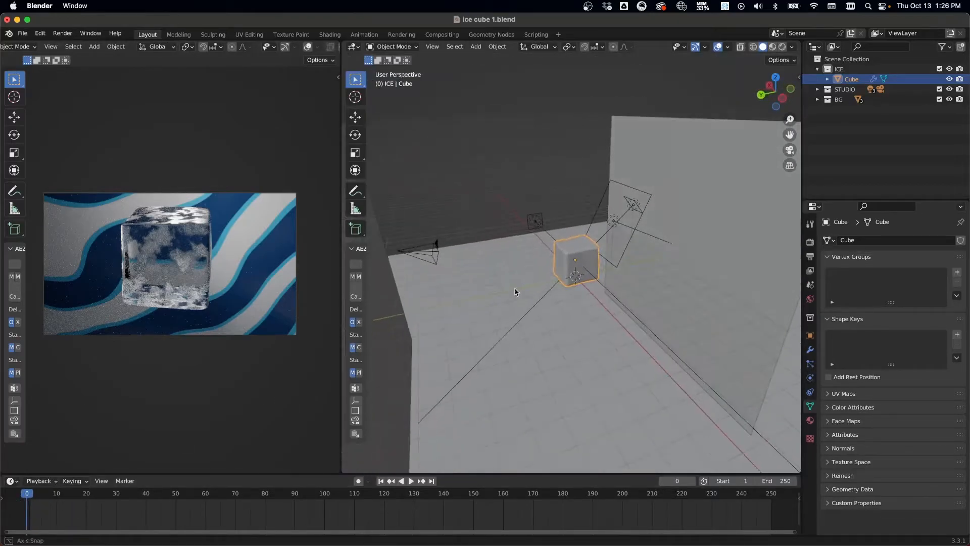
pyautogui.click(434, 251)
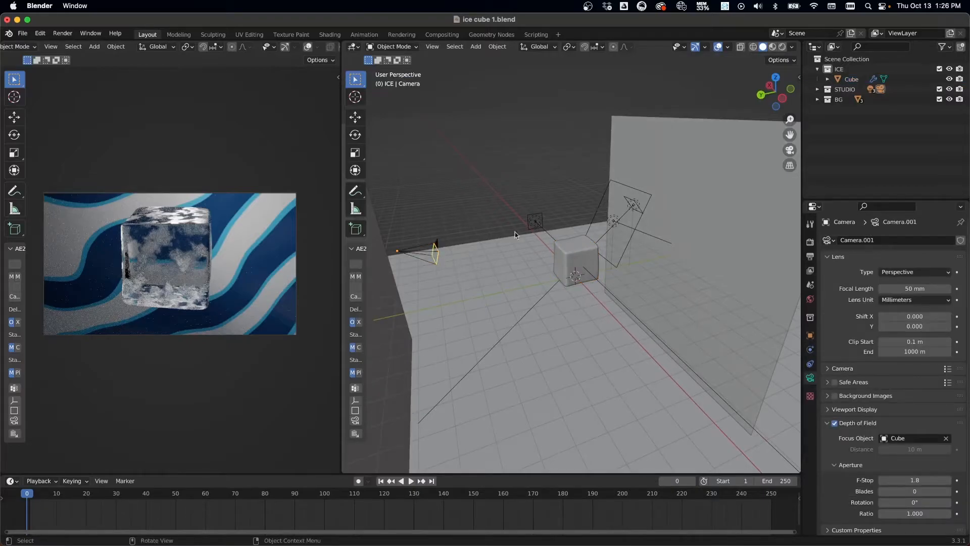
pyautogui.click(566, 258)
pyautogui.moveTo(566, 259); pyautogui.dragTo(637, 294, button='middle')
pyautogui.click(701, 186)
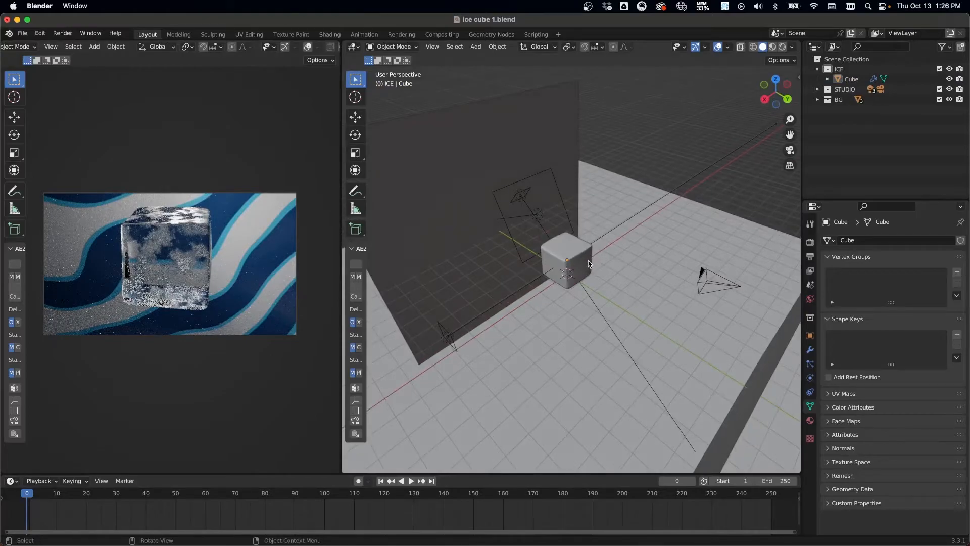
pyautogui.click(589, 264)
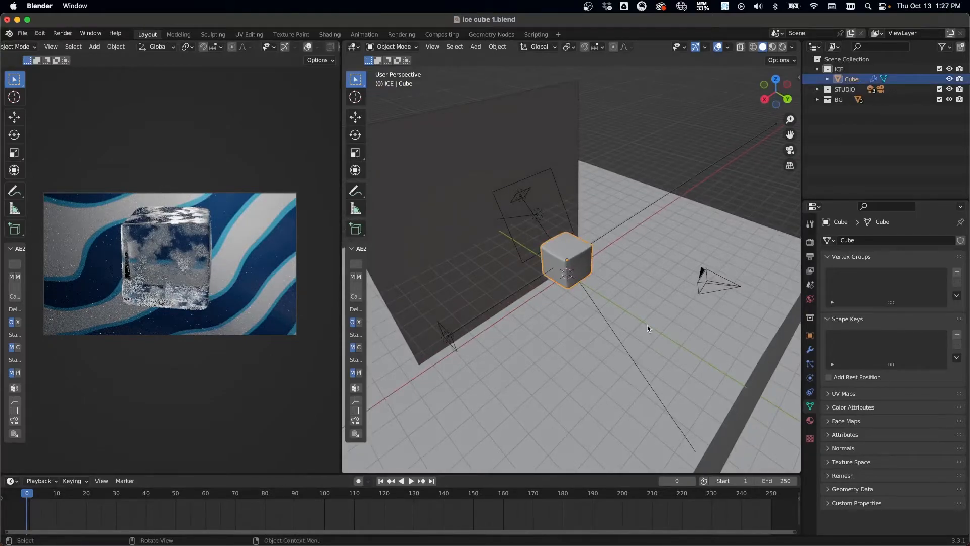
pyautogui.moveTo(65, 495); pyautogui.dragTo(83, 495)
pyautogui.press('i')
pyautogui.click(584, 262)
# Step: At frame 0, move the cube down along Z out of the camera's view and insert a Location keyframe
pyautogui.hotkey('shift', 'Left')
pyautogui.press('g')
pyautogui.press('z')
pyautogui.click(579, 353)
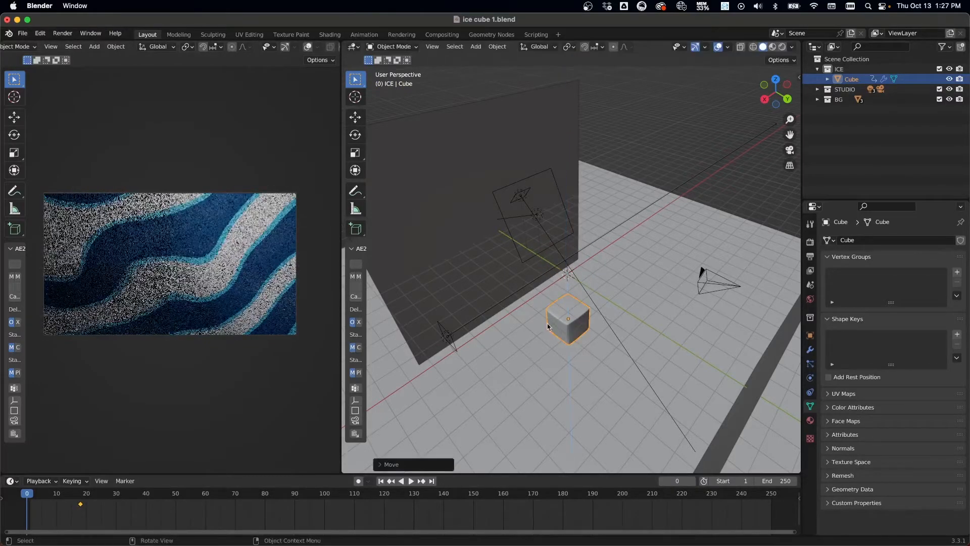
pyautogui.press('i')
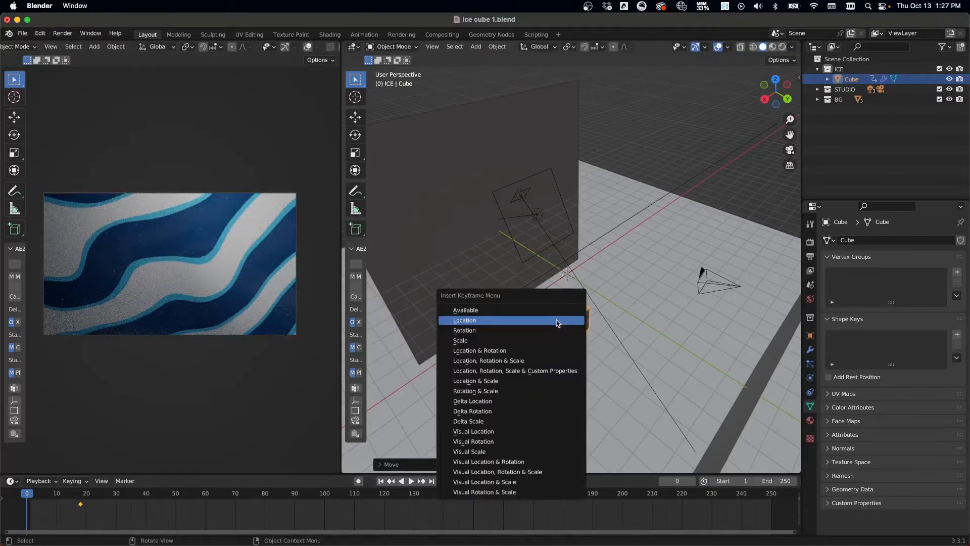
pyautogui.click(557, 323)
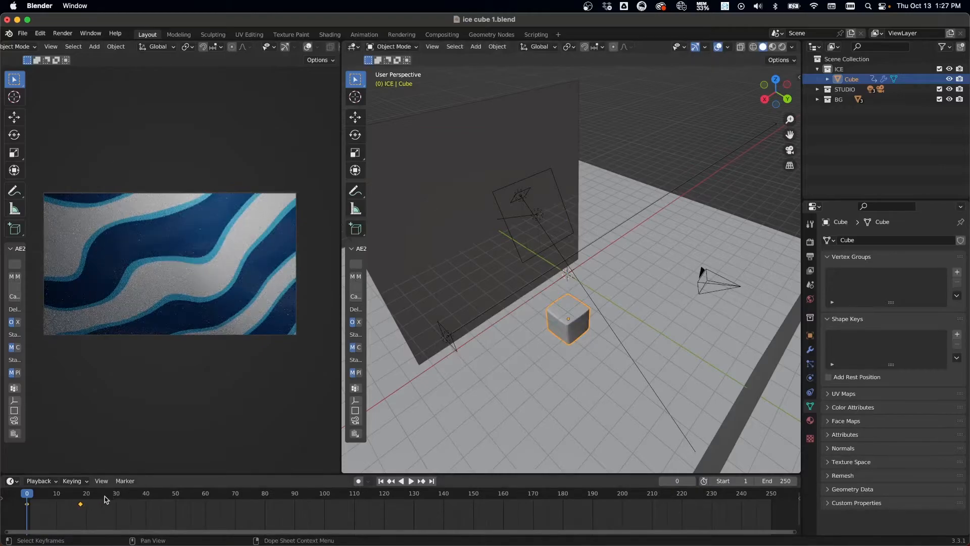
# Step: Move the raised-position keyframe to frame 20 and play the animation
pyautogui.moveTo(92, 506)
pyautogui.mouseDown()
pyautogui.moveTo(68, 509)
pyautogui.moveTo(88, 505)
pyautogui.mouseUp()
pyautogui.press('space')
pyautogui.press('space')
# Step: Copy the cube's frame 0 keyframe to frame 40 and play back the rise and fall
pyautogui.click(25, 505)
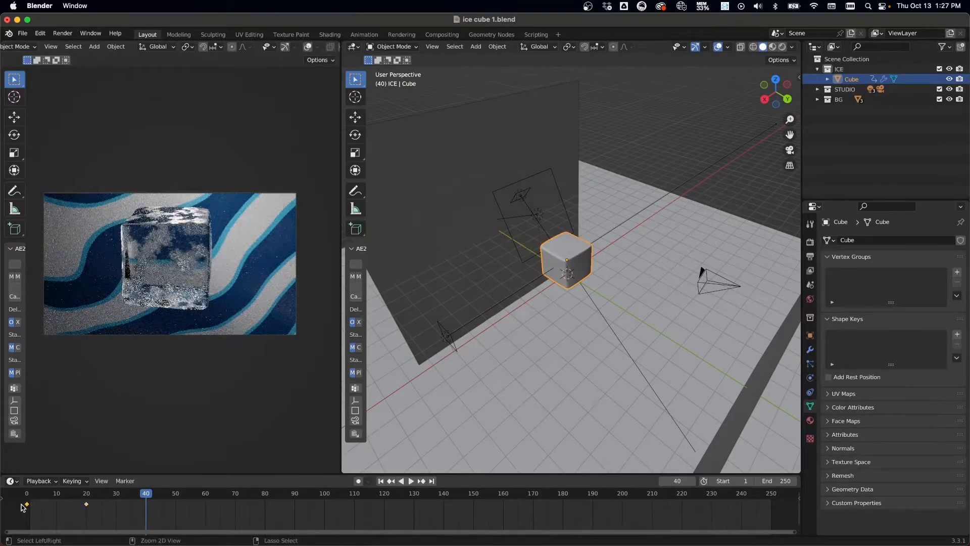
pyautogui.hotkey('ctrl', 'v')
pyautogui.moveTo(100, 493); pyautogui.dragTo(140, 501)
pyautogui.press('space')
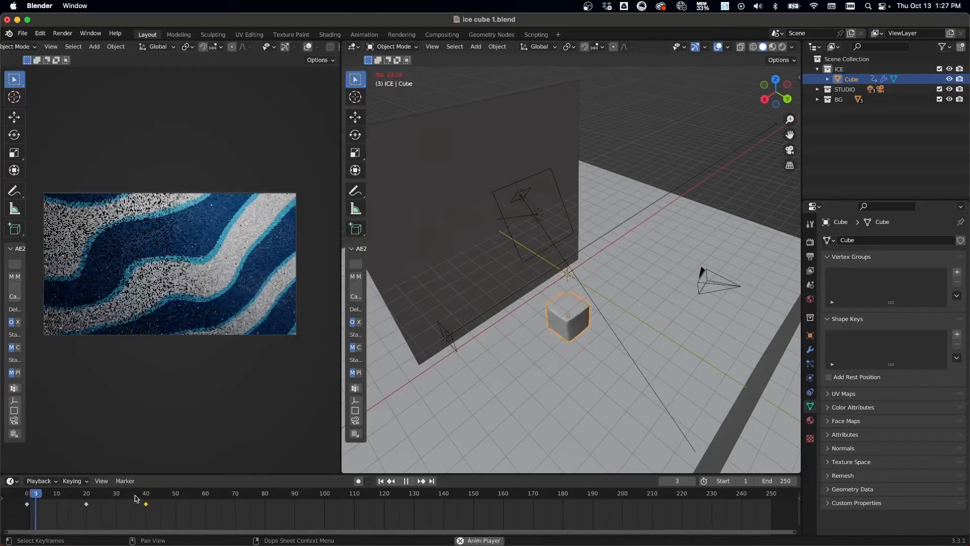
pyautogui.press('space')
# Step: Select all of the cube's keyframes and turn the timeline area into a taller Graph Editor
pyautogui.moveTo(175, 514); pyautogui.dragTo(4, 496)
pyautogui.moveTo(158, 475); pyautogui.dragTo(152, 439)
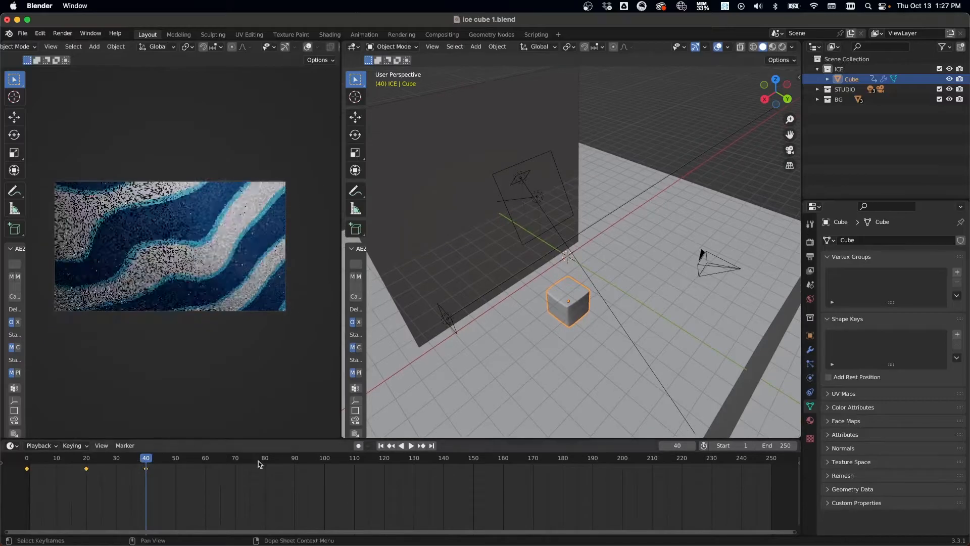
pyautogui.click(33, 445)
pyautogui.click(11, 445)
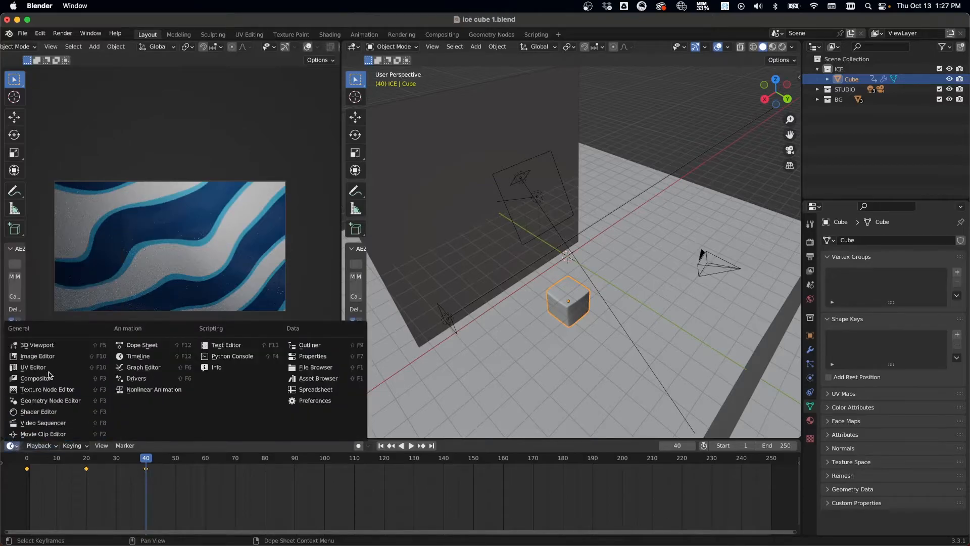
pyautogui.click(143, 367)
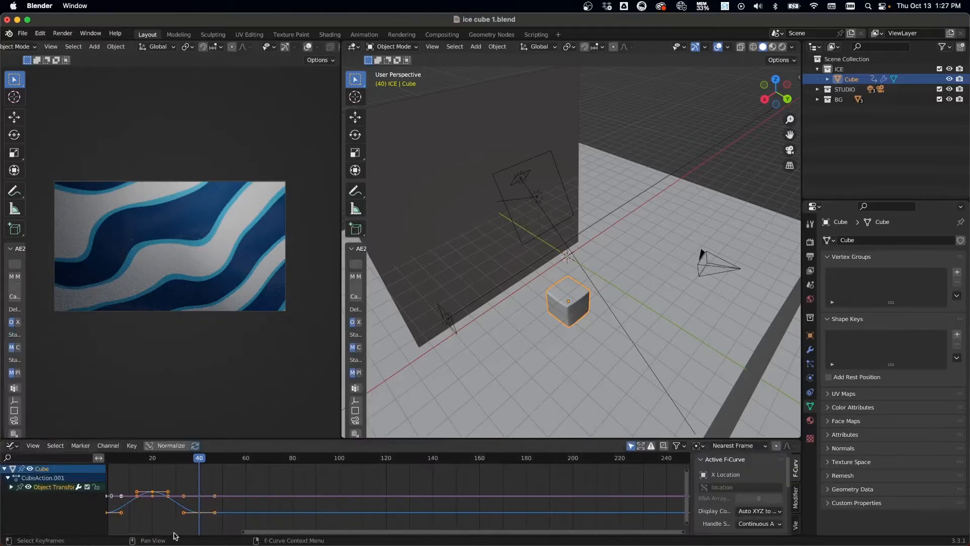
# Step: Expand the cube's transform channels, hide the X and Y Location curves and select the Z Location channel
pyautogui.click(11, 487)
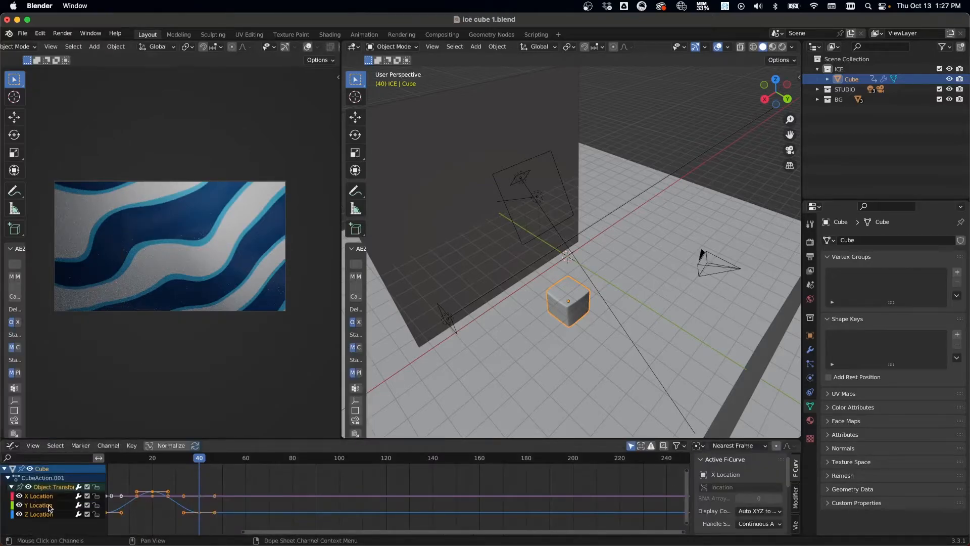
pyautogui.click(20, 505)
pyautogui.click(20, 496)
pyautogui.click(33, 512)
# Step: Set the easing type of all Z Location keyframes to Ease In and Out
pyautogui.moveTo(245, 483); pyautogui.dragTo(95, 524)
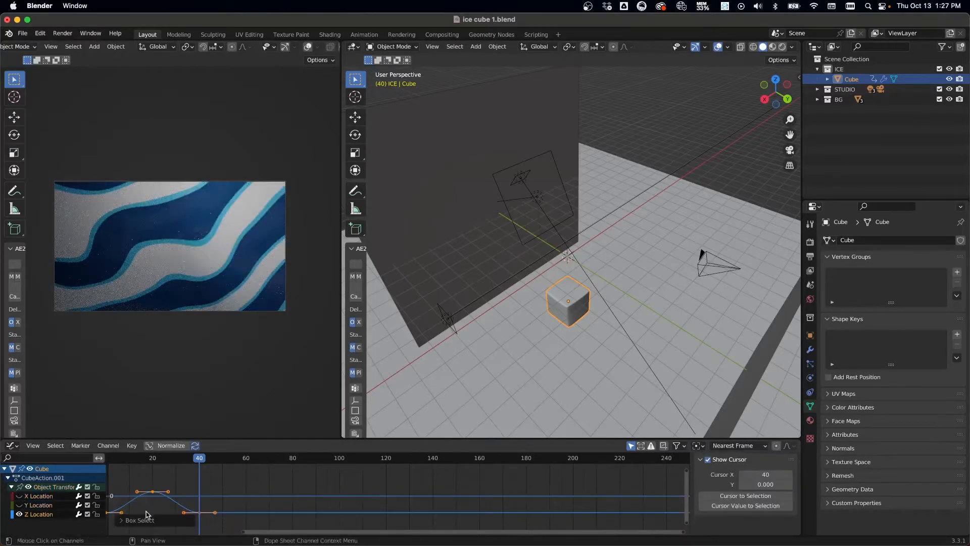
pyautogui.press('super+e')
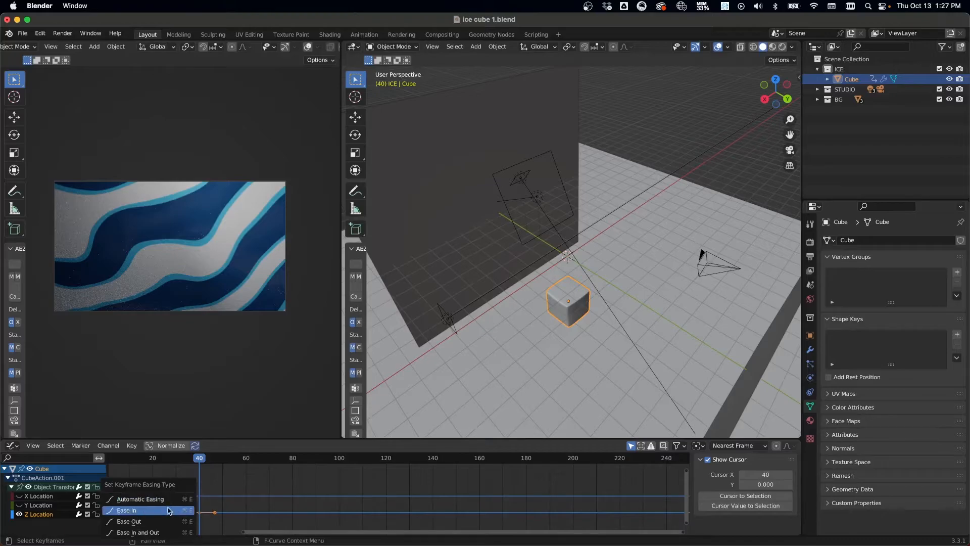
pyautogui.click(162, 534)
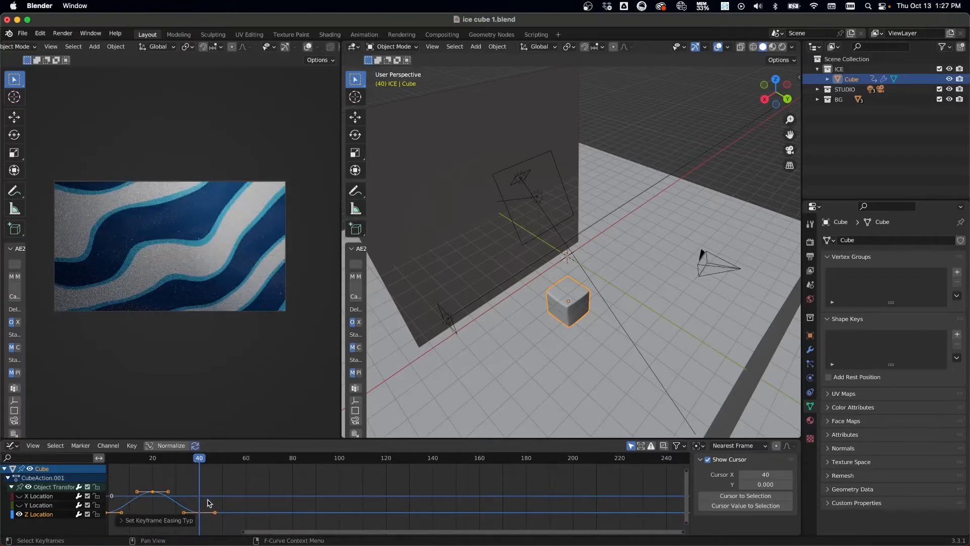
# Step: Set the interpolation of the selected Z Location keyframes to Quintic
pyautogui.press('t')
pyautogui.click(117, 513)
pyautogui.press('t')
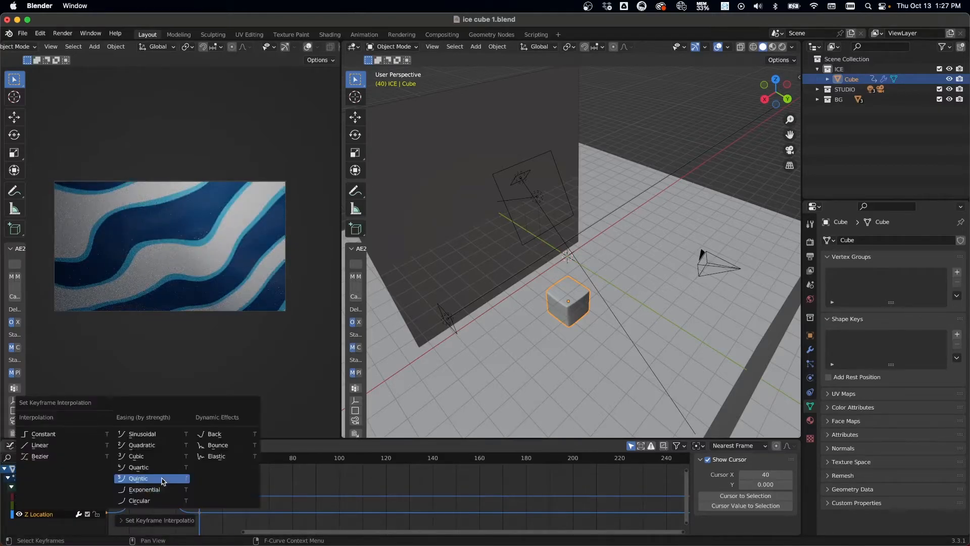
pyautogui.click(163, 481)
pyautogui.press('t')
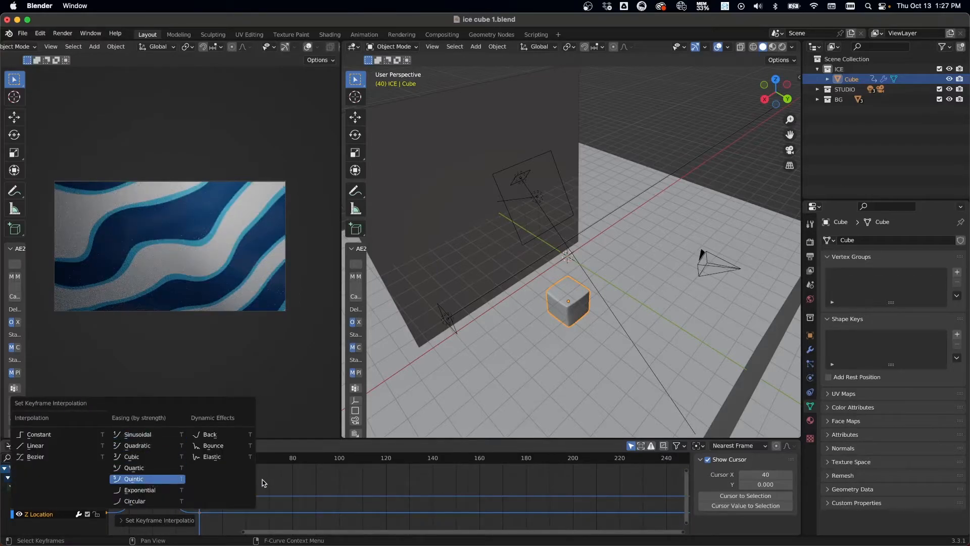
# Step: Play back the cube's rise and fall to check the eased motion against its Z Location curve
pyautogui.press('space')
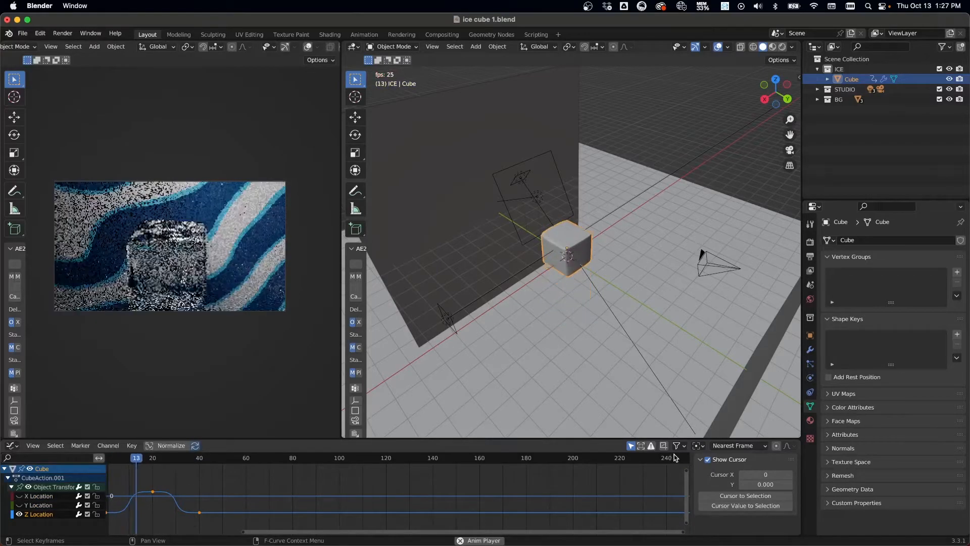
pyautogui.press('space')
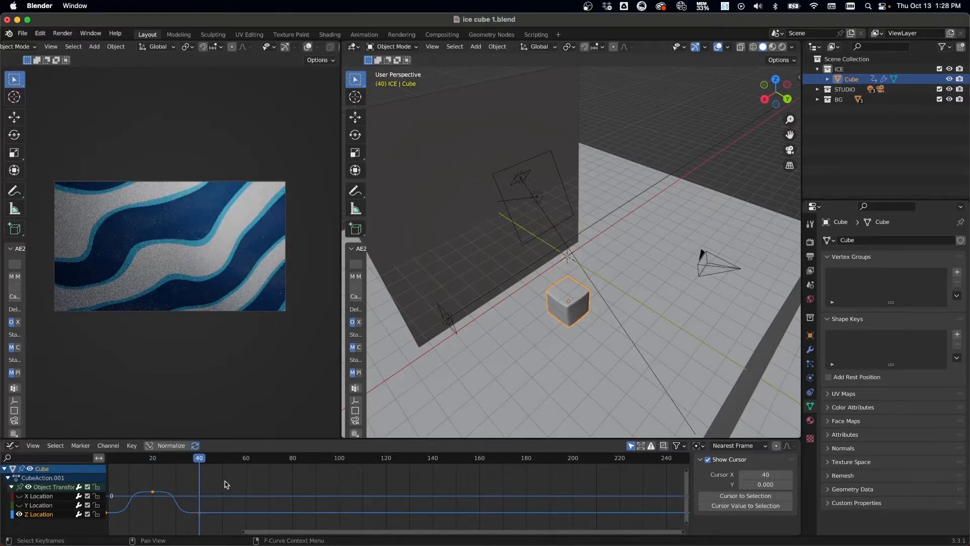
pyautogui.press('space')
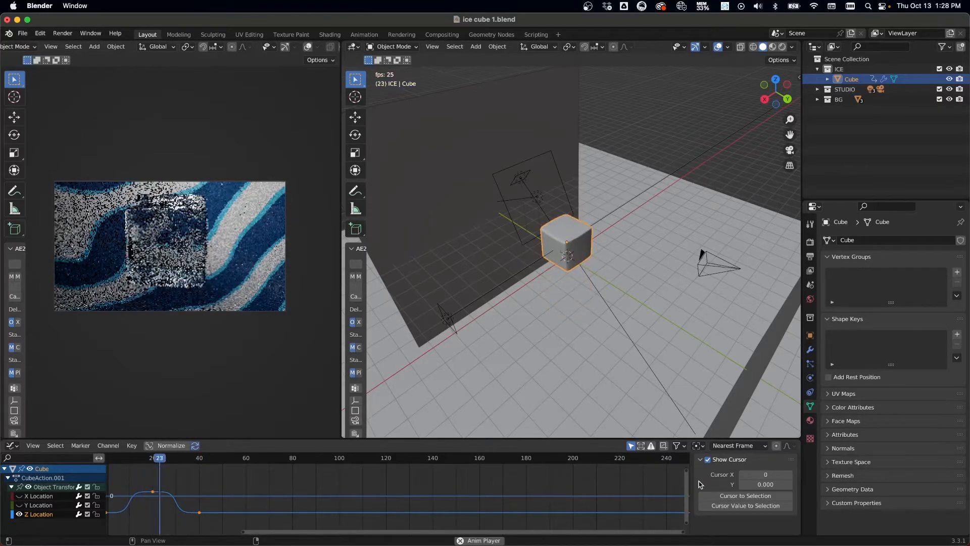
pyautogui.press('space')
pyautogui.moveTo(236, 475); pyautogui.dragTo(150, 522)
pyautogui.moveTo(145, 479); pyautogui.dragTo(217, 518)
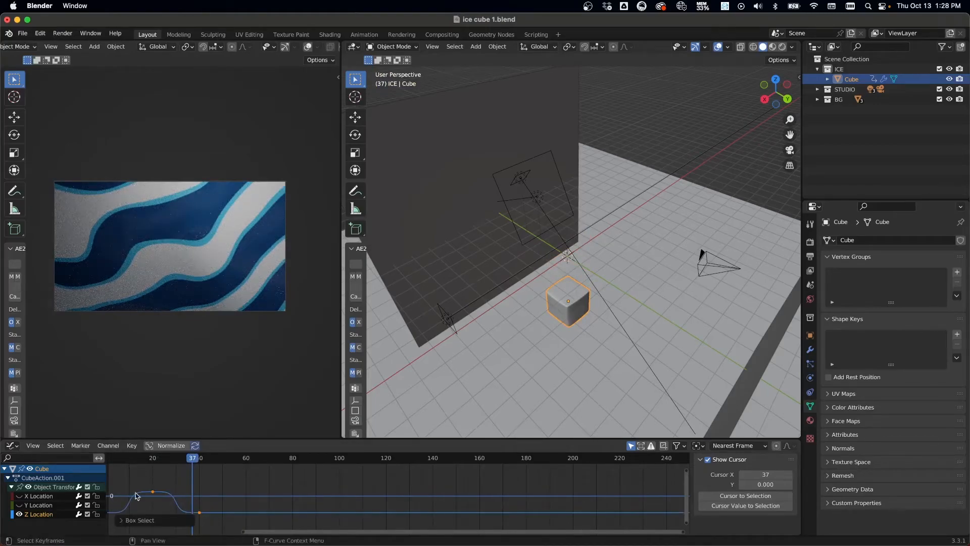
# Step: Split the Graph Editor area into two stacked areas
pyautogui.click(12, 446)
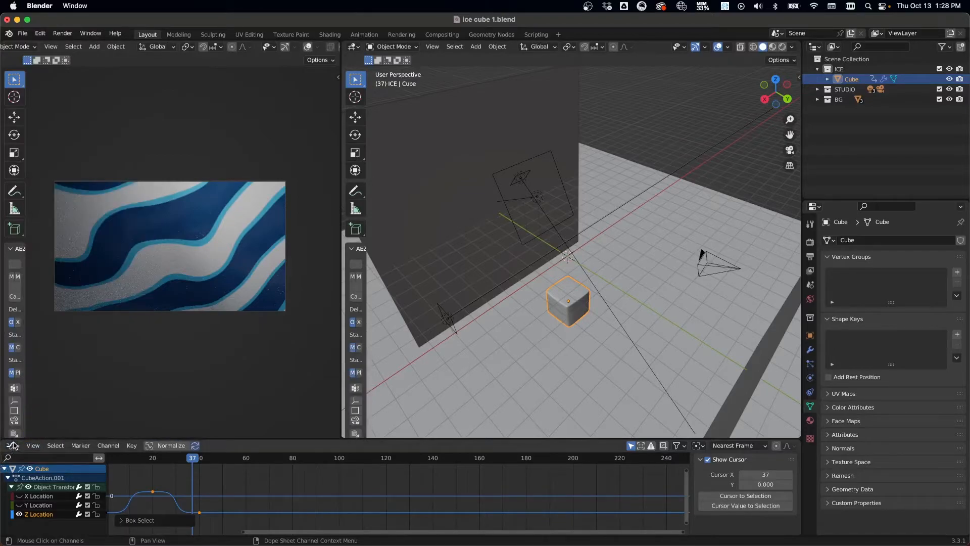
pyautogui.rightClick(18, 439)
pyautogui.click(22, 440)
pyautogui.press('Escape')
pyautogui.rightClick(65, 437)
pyautogui.click(68, 449)
pyautogui.click(72, 496)
# Step: Enlarge the upper animation area and switch it to a Timeline above the Graph Editor
pyautogui.moveTo(84, 437); pyautogui.dragTo(94, 382)
pyautogui.moveTo(108, 502); pyautogui.dragTo(106, 473)
pyautogui.click(12, 388)
pyautogui.click(136, 429)
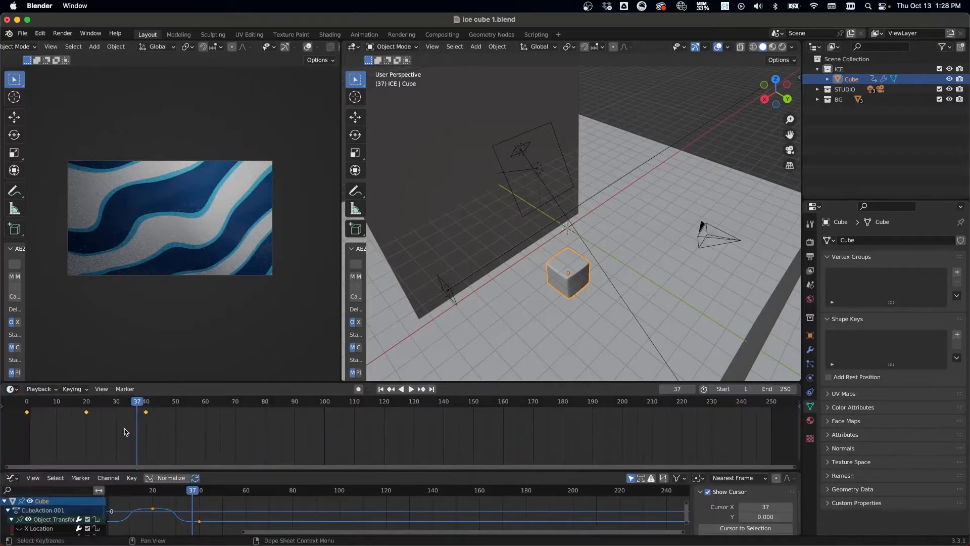
# Step: Move the cube's middle keyframe to frame 30 and its last keyframe to frame 60, and play the animation
pyautogui.moveTo(157, 431); pyautogui.dragTo(67, 403)
pyautogui.press('g')
pyautogui.click(147, 425)
pyautogui.moveTo(187, 431); pyautogui.dragTo(27, 405)
pyautogui.press('g')
pyautogui.click(206, 420)
pyautogui.press('space')
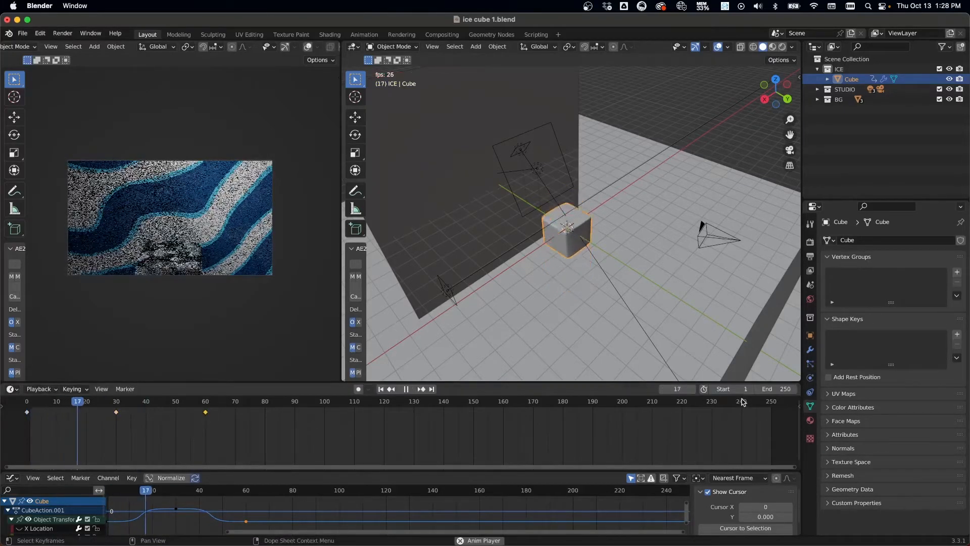
pyautogui.press('space')
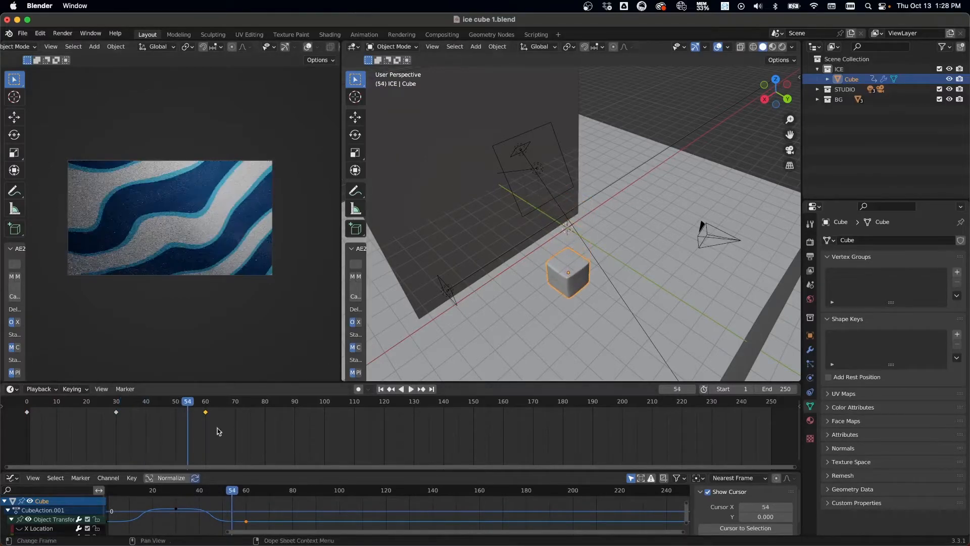
# Step: Set the interpolation of all Z Location keyframes to Circular and play the animation from the start
pyautogui.moveTo(267, 507); pyautogui.dragTo(102, 537)
pyautogui.press('t')
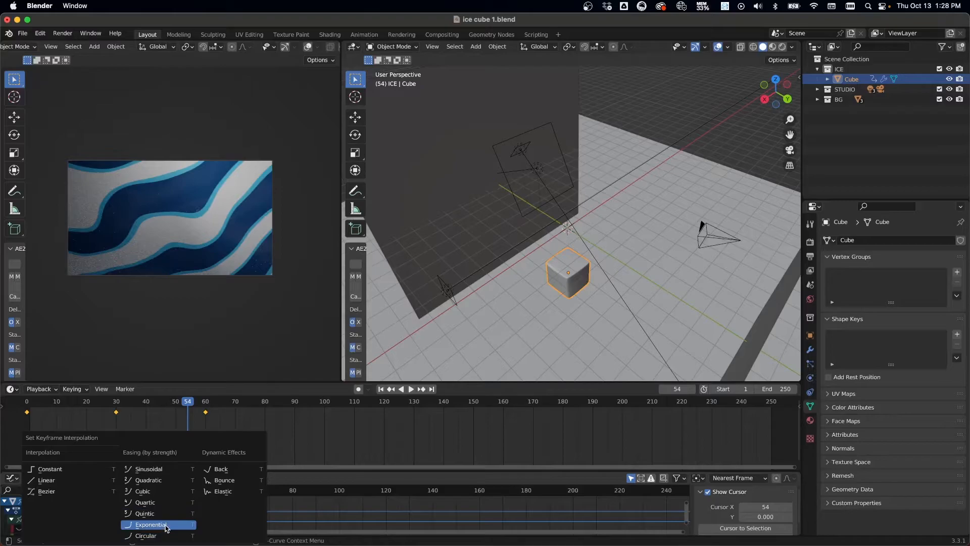
pyautogui.click(175, 524)
pyautogui.press('t')
pyautogui.click(175, 518)
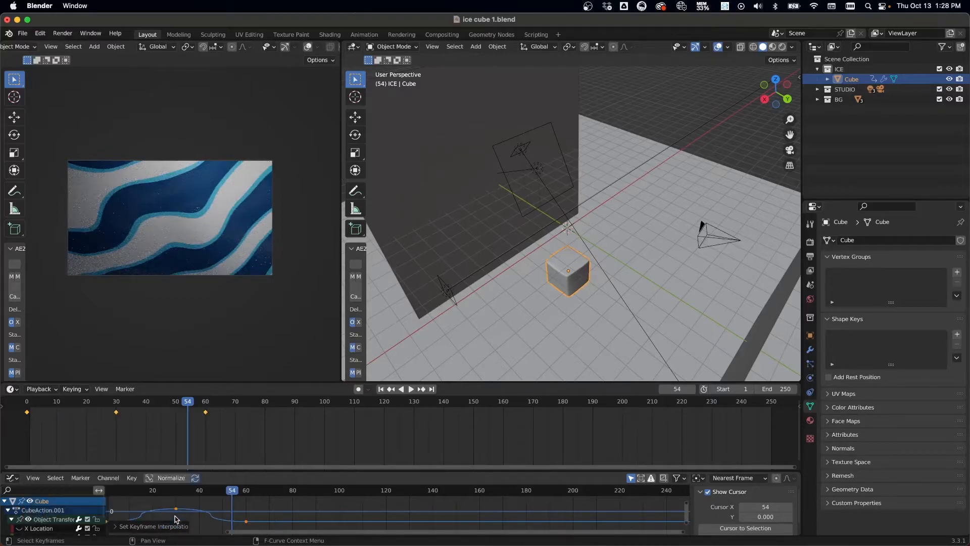
pyautogui.hotkey('shift', 'Left')
pyautogui.press('space')
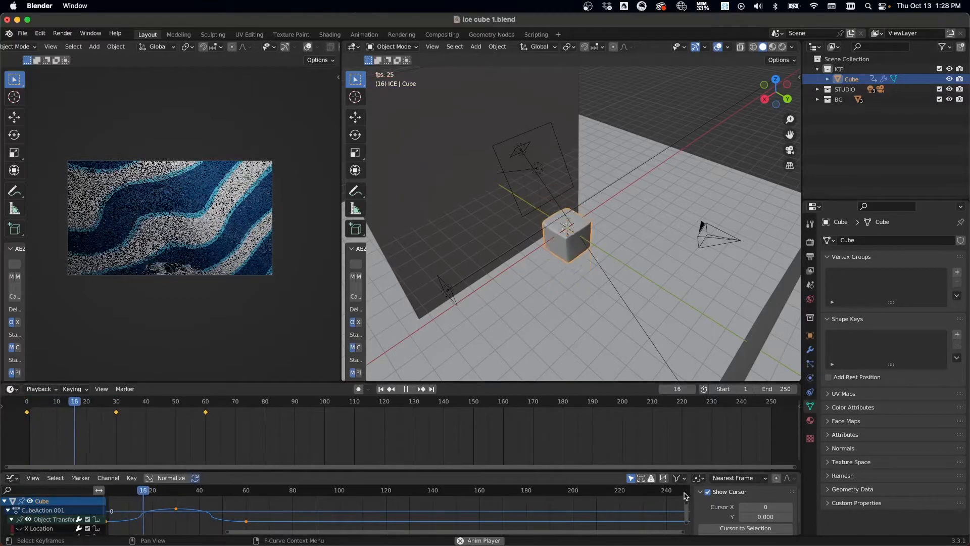
pyautogui.press('space')
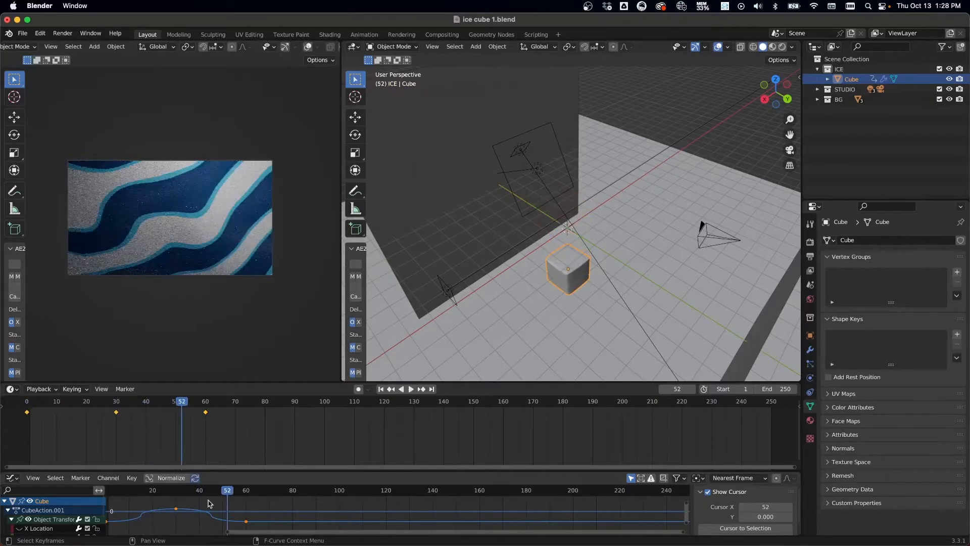
# Step: Enlarge the Graph Editor, set all Z Location keyframes to Exponential interpolation and play the animation from the start
pyautogui.moveTo(212, 472); pyautogui.dragTo(212, 434)
pyautogui.moveTo(278, 481); pyautogui.dragTo(101, 533)
pyautogui.press('t')
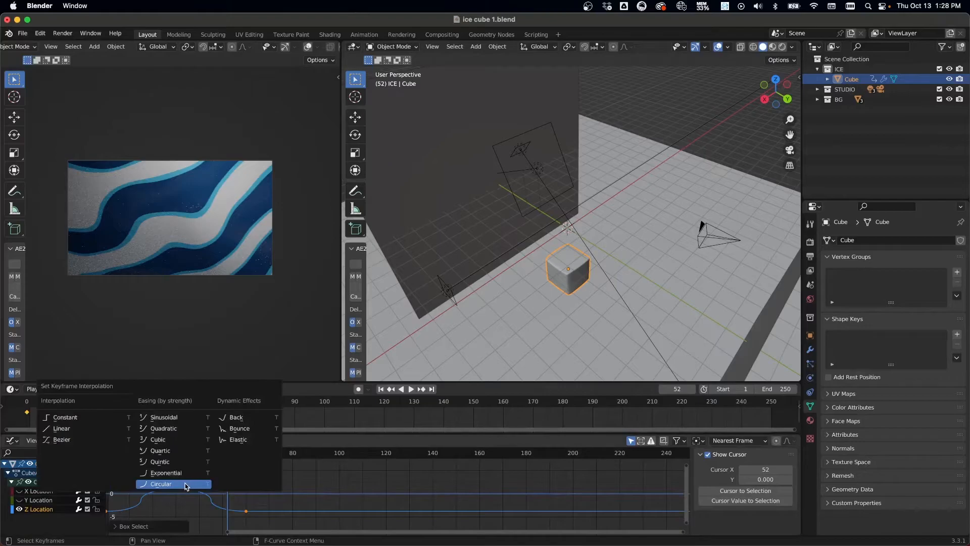
pyautogui.click(184, 478)
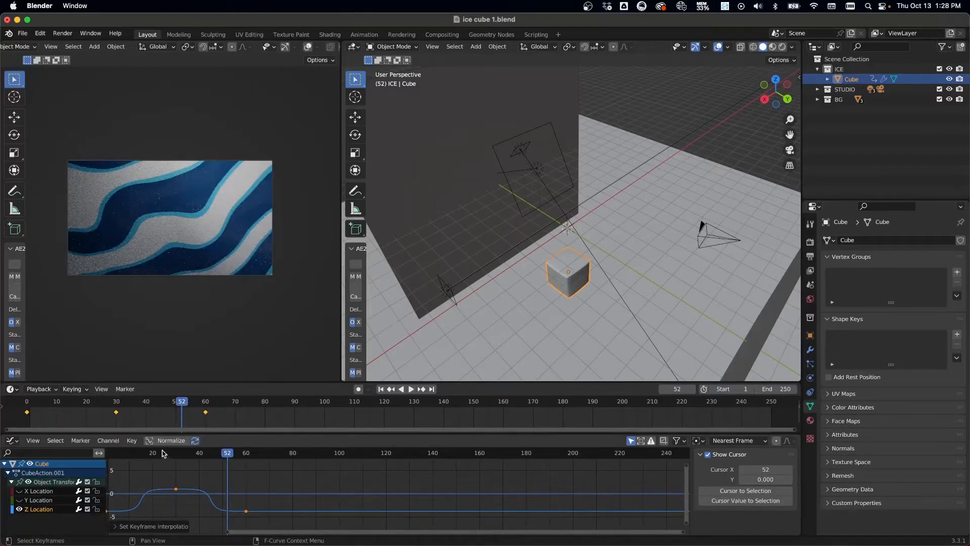
pyautogui.hotkey('shift', 'Left')
pyautogui.press('space')
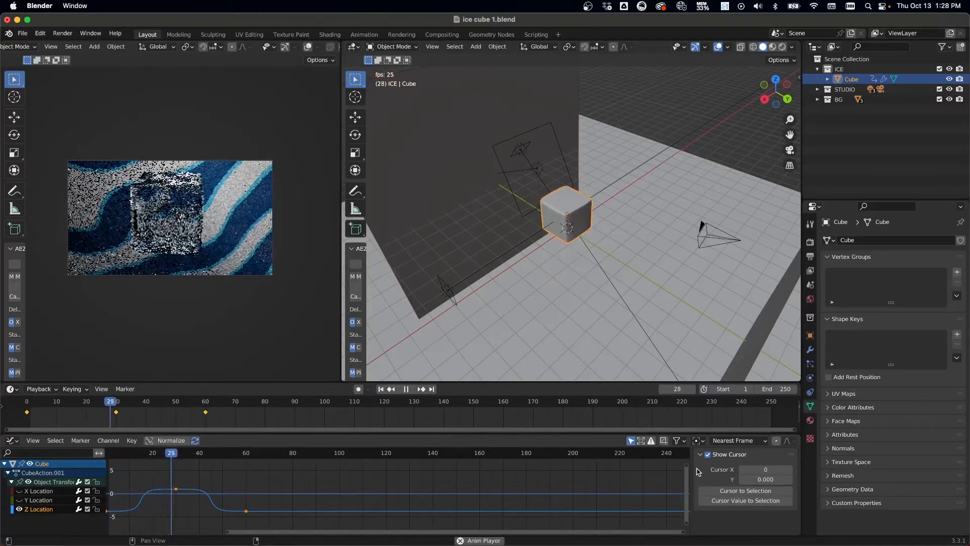
pyautogui.press('space')
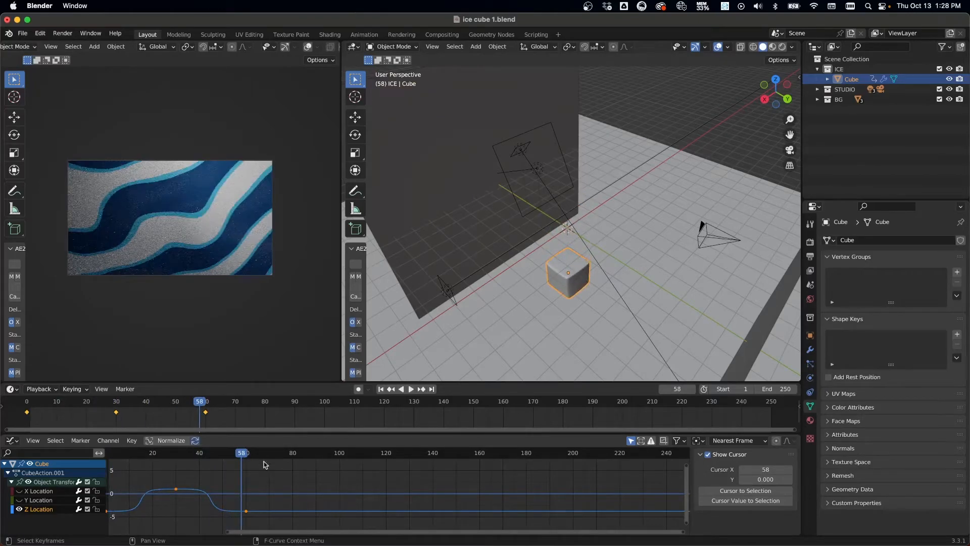
pyautogui.hotkey('shift', 'Left')
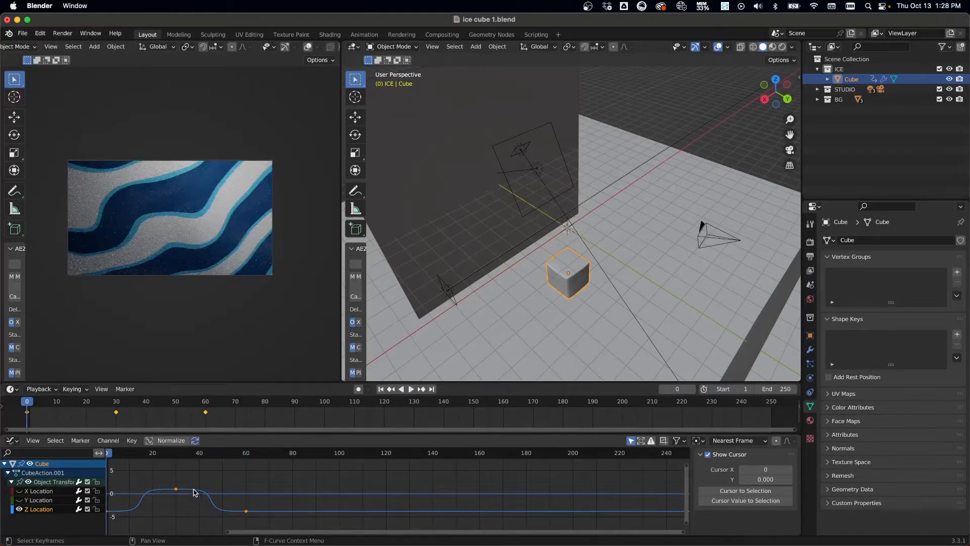
# Step: Play the animation to find where the cube enters the camera view, and set the scene's start frame to 12
pyautogui.click(181, 489)
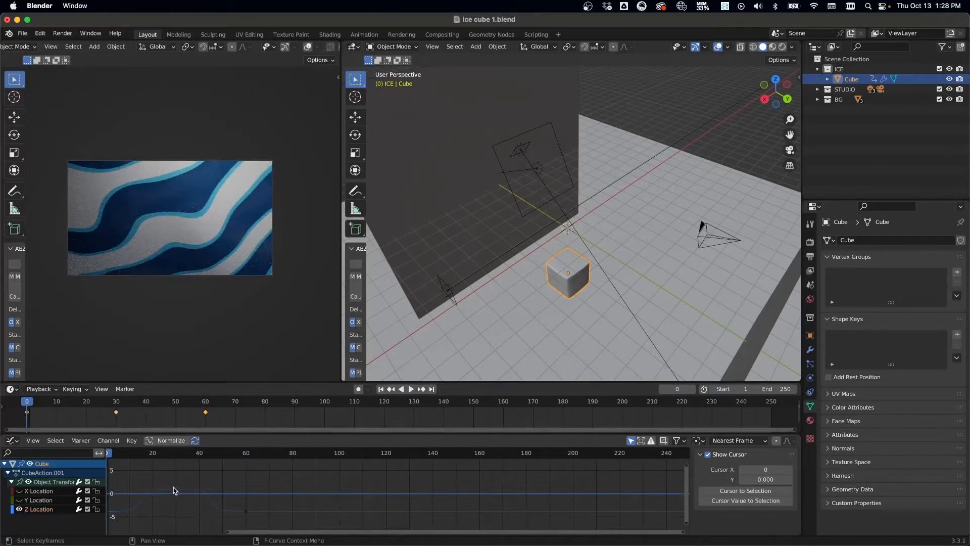
pyautogui.press('space')
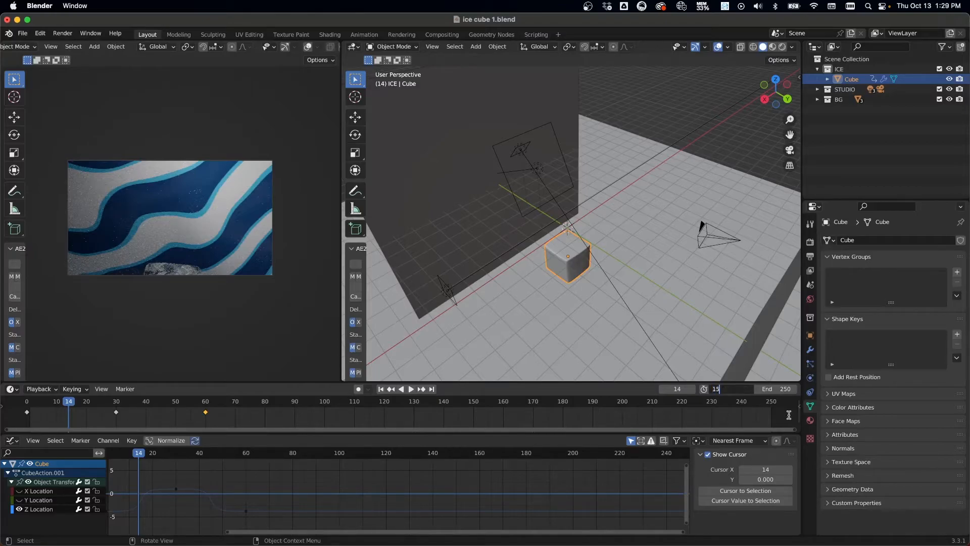
pyautogui.press('Return')
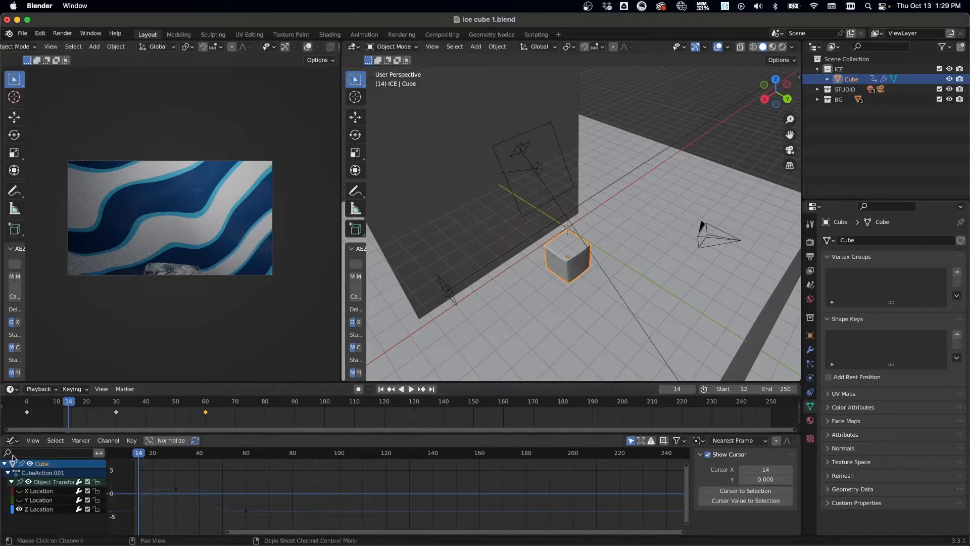
pyautogui.press('space')
pyautogui.moveTo(139, 455); pyautogui.dragTo(135, 455)
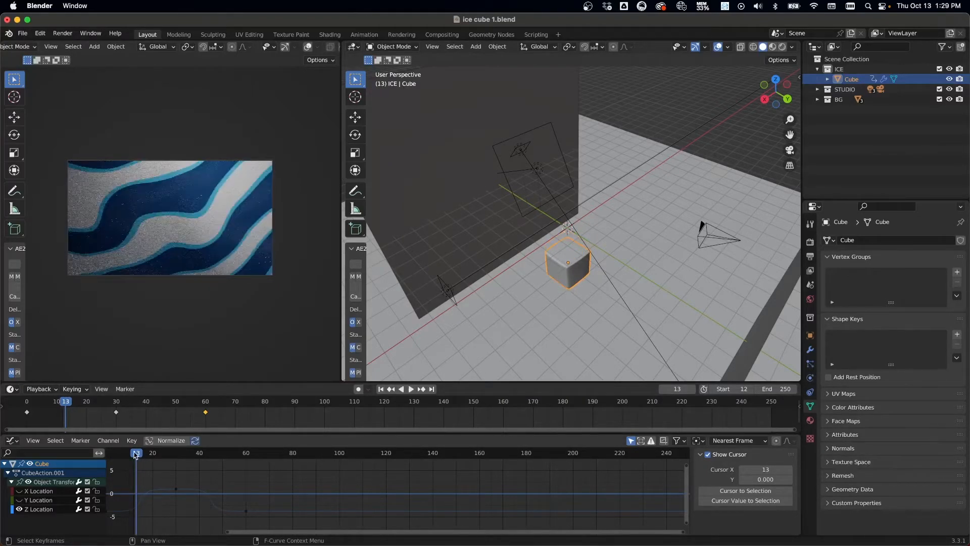
# Step: Find the frame where the cube leaves the camera view, set the end frame to 47 and play the shortened range
pyautogui.press('space')
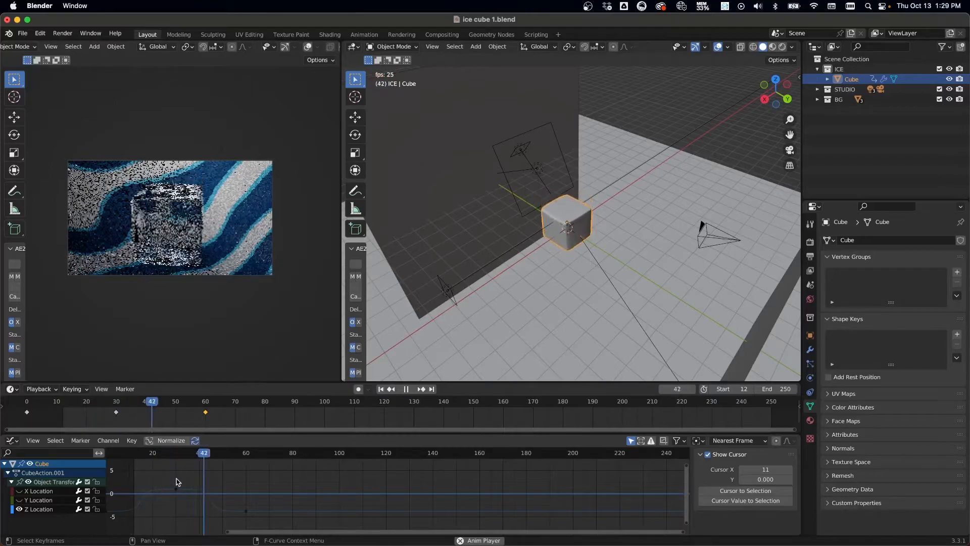
pyautogui.press('space')
pyautogui.moveTo(223, 455); pyautogui.dragTo(215, 455)
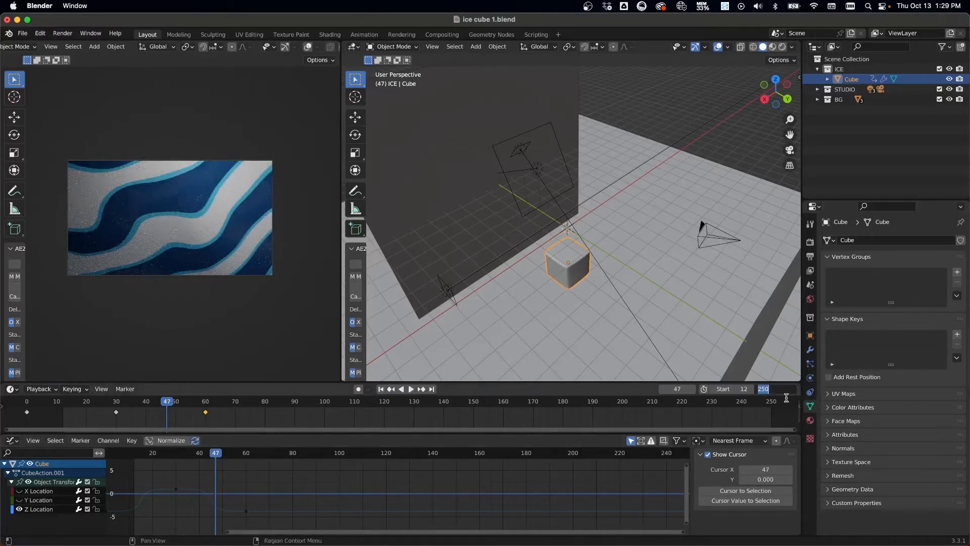
pyautogui.write('47')
pyautogui.press('Return')
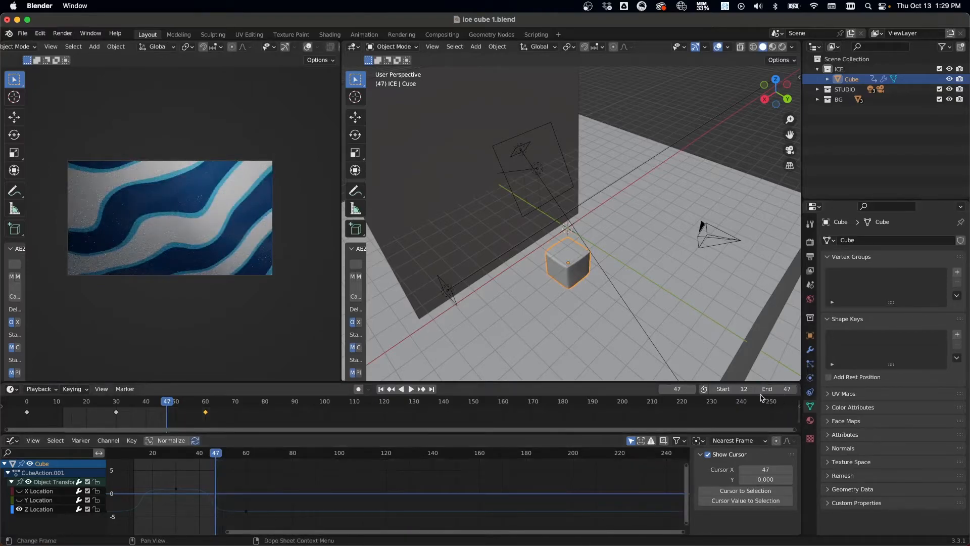
pyautogui.press('space')
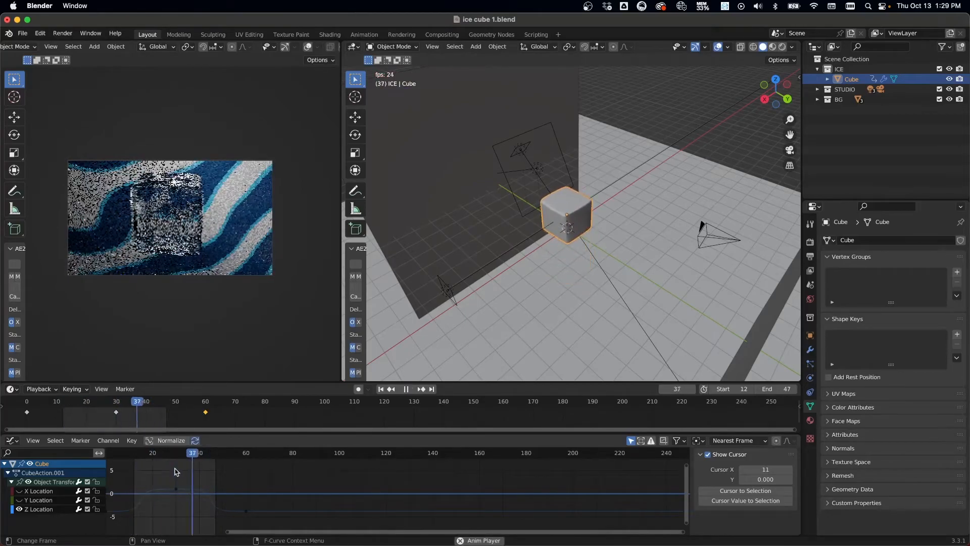
pyautogui.press('Escape')
# Step: Go to frame 21, switch the solid-shaded 3D Viewport to the Shader Editor and display the cube's object material nodes
pyautogui.moveTo(173, 457)
pyautogui.mouseDown()
pyautogui.moveTo(143, 460)
pyautogui.moveTo(154, 454)
pyautogui.mouseUp()
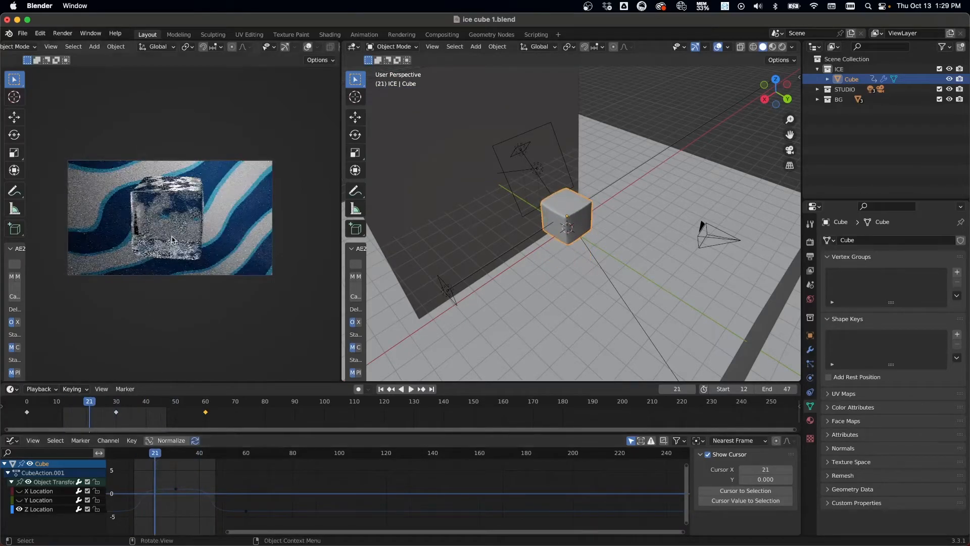
pyautogui.click(353, 46)
pyautogui.click(354, 47)
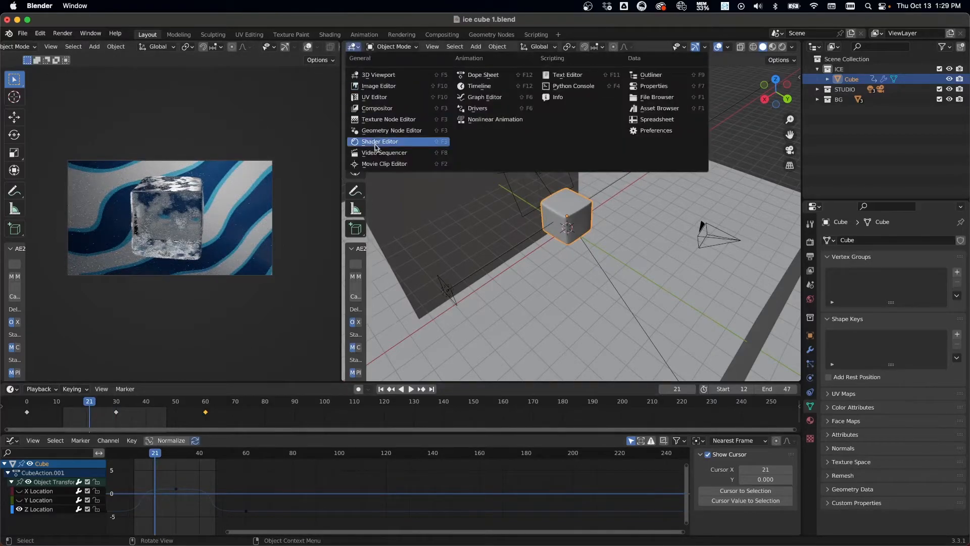
pyautogui.click(381, 142)
pyautogui.moveTo(432, 237); pyautogui.dragTo(404, 270, button='middle')
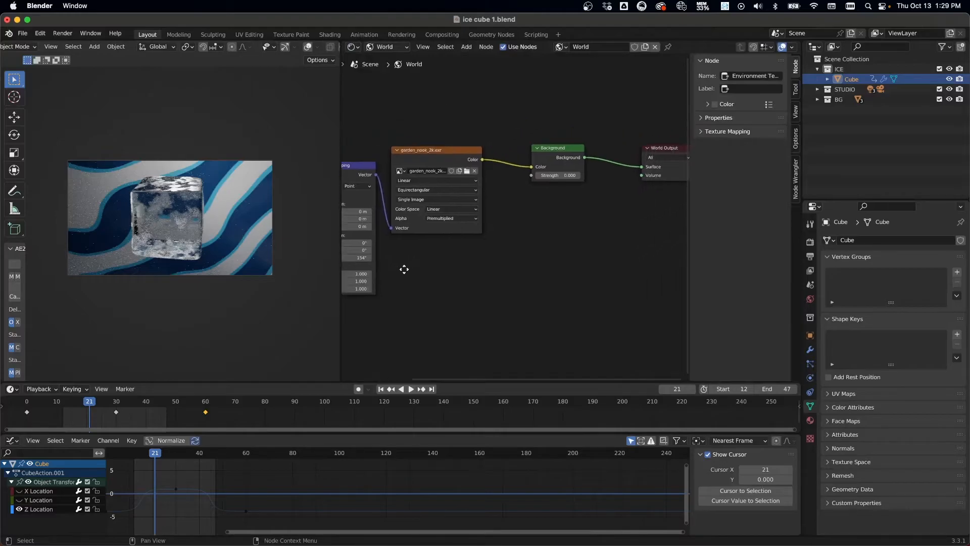
pyautogui.click(396, 46)
pyautogui.click(387, 57)
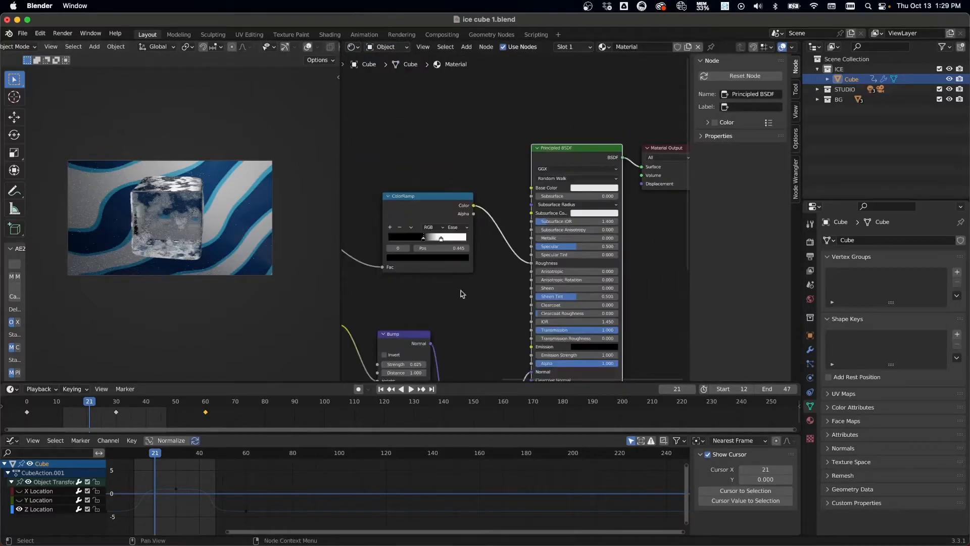
pyautogui.moveTo(423, 179); pyautogui.dragTo(516, 131, button='middle')
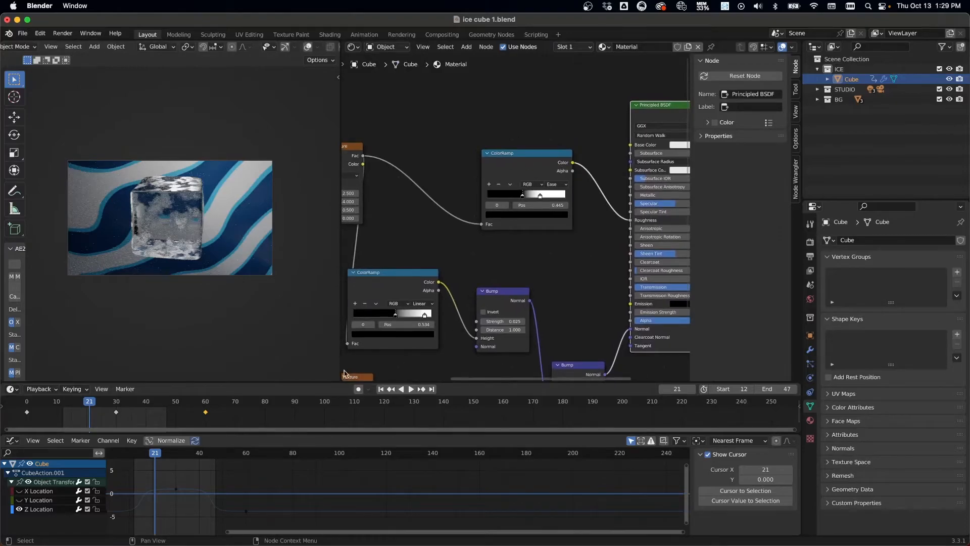
# Step: Enlarge the Timeline over the Graph Editor and shift the ColorRamp node feeding the Bump slightly toward the Bump node
pyautogui.moveTo(154, 454); pyautogui.dragTo(149, 512)
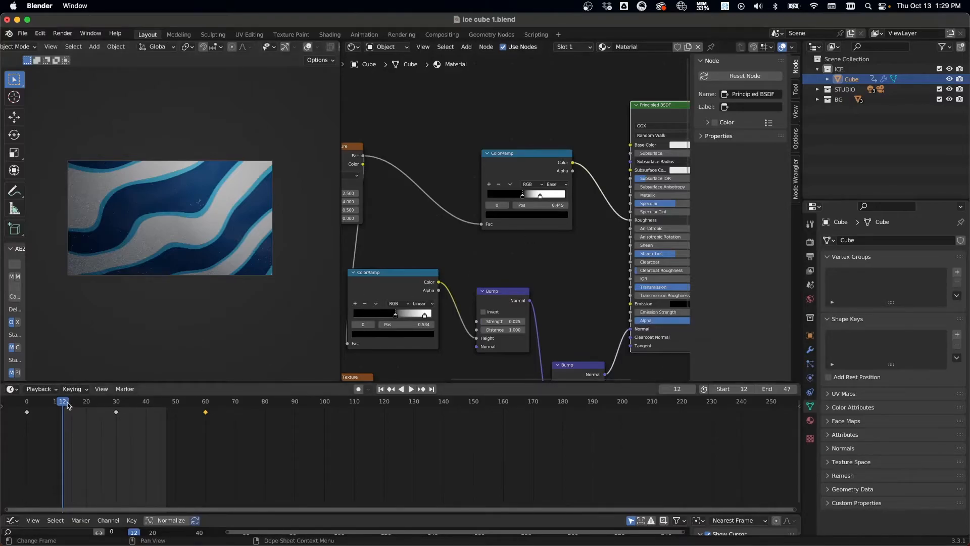
pyautogui.moveTo(374, 283); pyautogui.dragTo(394, 269)
pyautogui.moveTo(401, 236); pyautogui.dragTo(440, 205, button='middle')
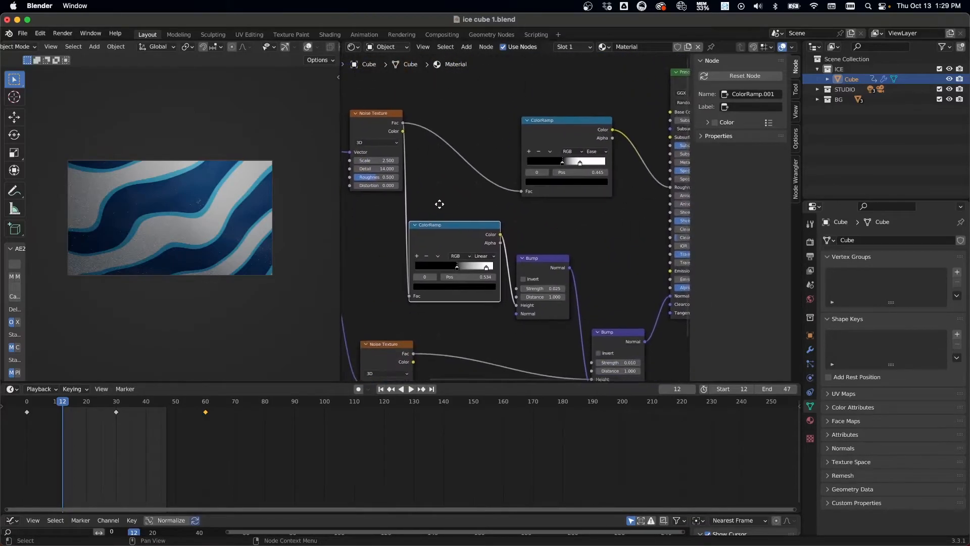
pyautogui.click(481, 325)
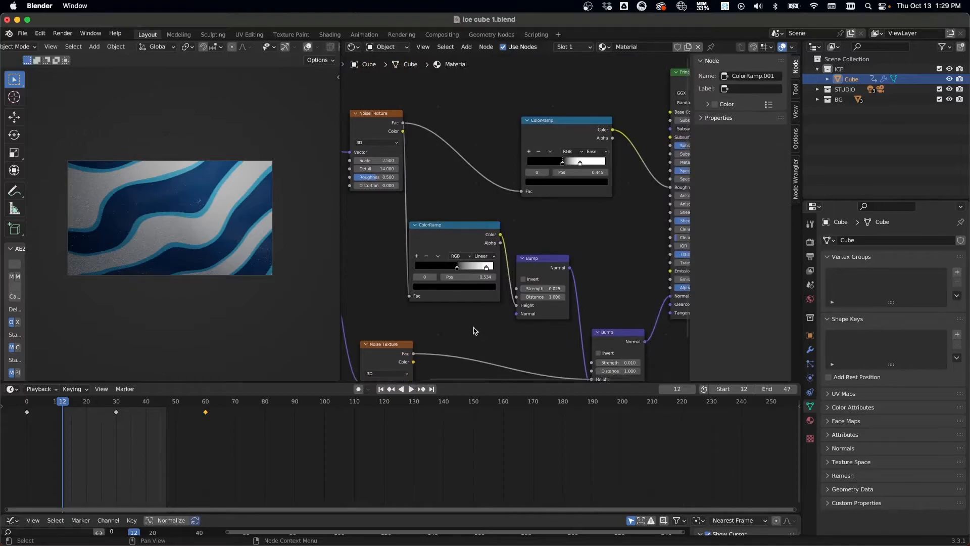
pyautogui.moveTo(475, 338); pyautogui.dragTo(451, 256, button='middle')
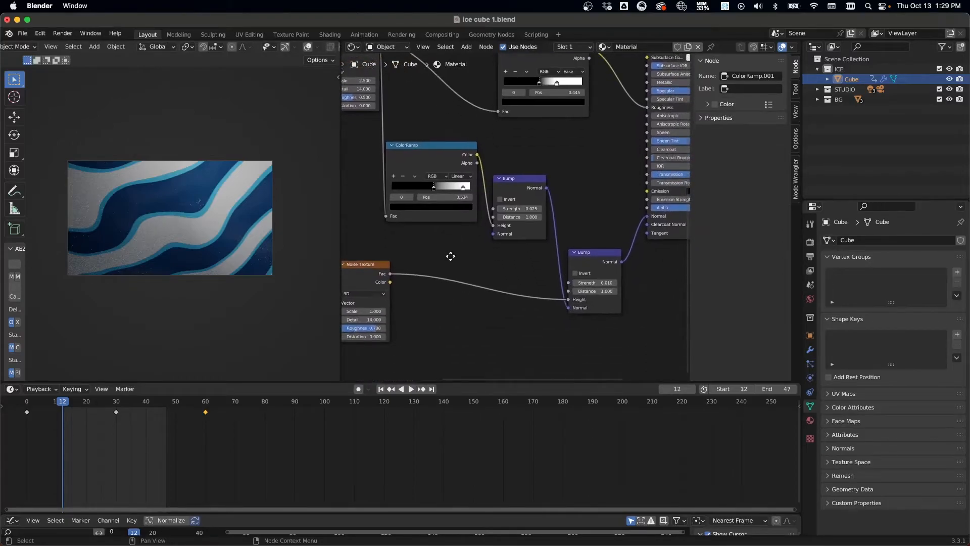
# Step: Go to frame 29, zoom in on the rendered camera view and widen its viewport beside the Shader Editor
pyautogui.moveTo(105, 402); pyautogui.dragTo(114, 405)
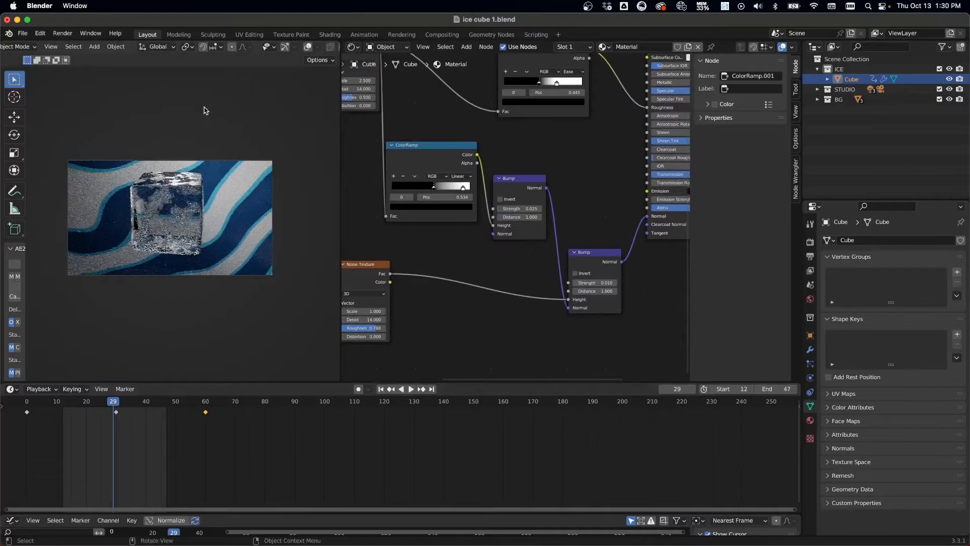
pyautogui.scroll(1, 237, 221)
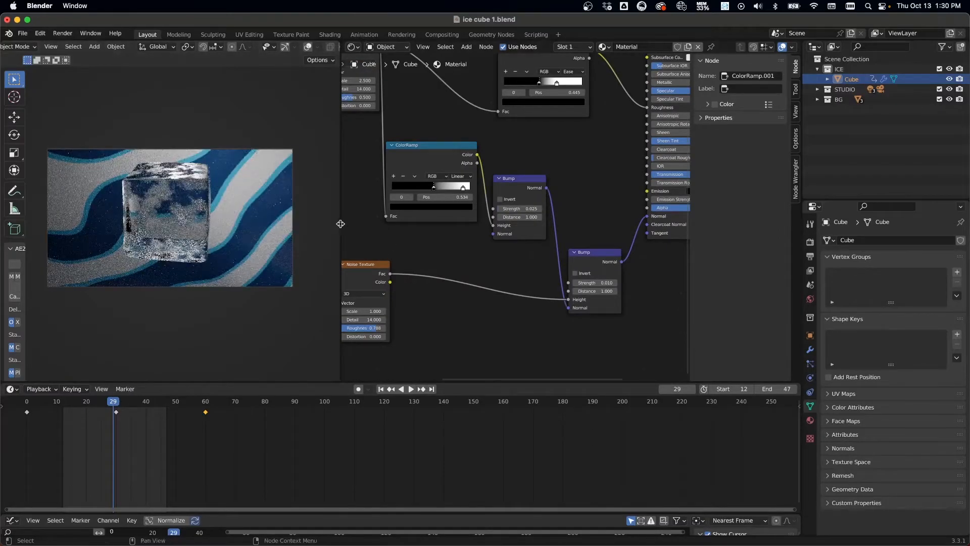
pyautogui.moveTo(340, 224); pyautogui.dragTo(395, 224)
pyautogui.moveTo(541, 139); pyautogui.dragTo(568, 231, button='middle')
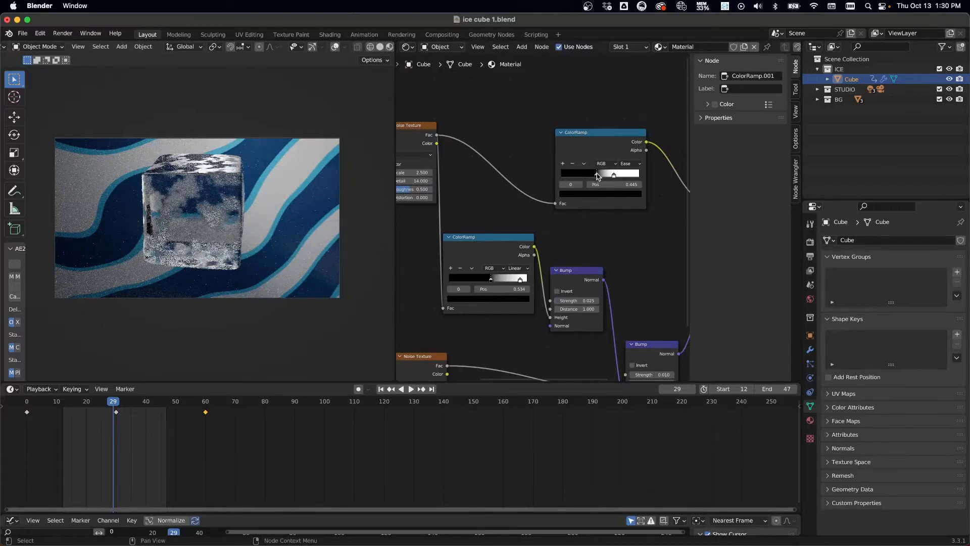
# Step: Try the black stop of the ColorRamp feeding Roughness at position 0.652, and return it to 0.445
pyautogui.click(601, 147)
pyautogui.moveTo(643, 241); pyautogui.dragTo(601, 250, button='middle')
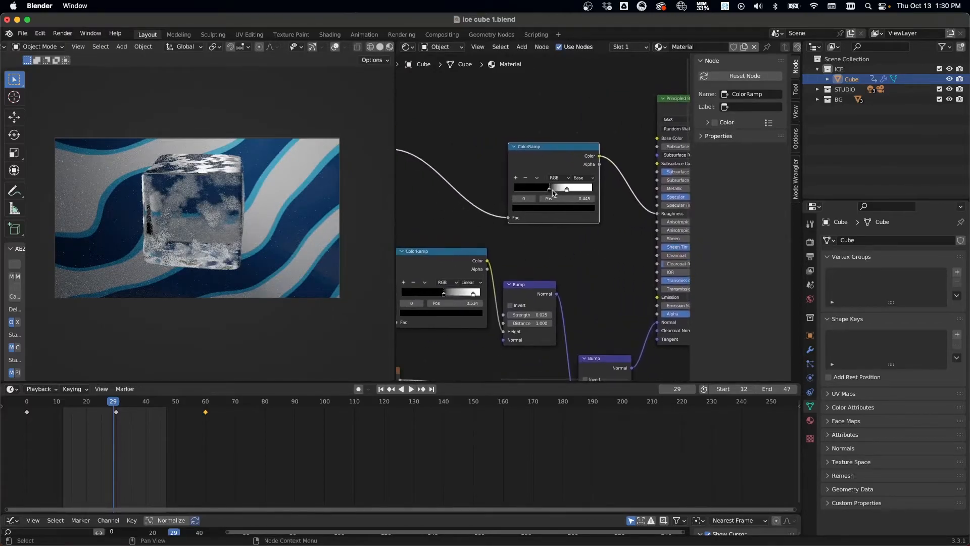
pyautogui.moveTo(550, 190); pyautogui.dragTo(566, 193)
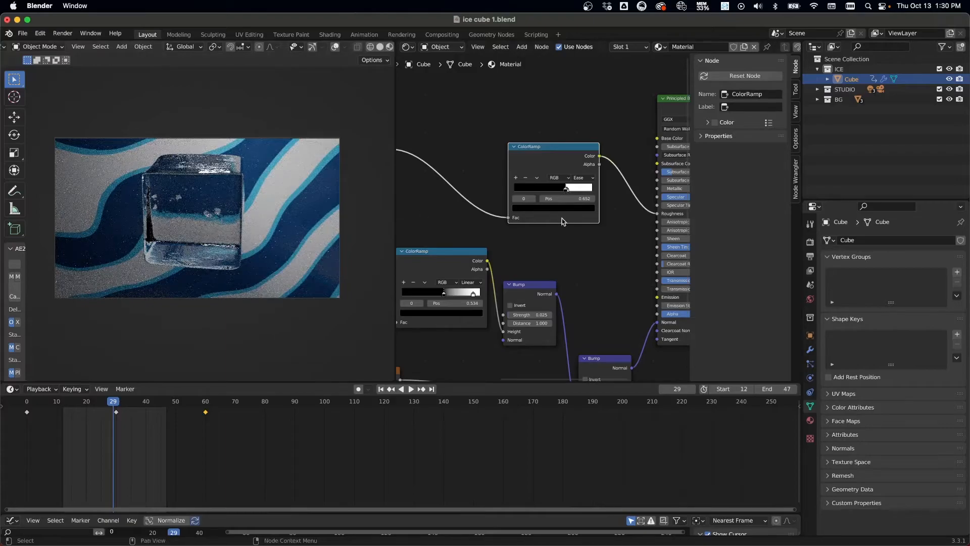
pyautogui.moveTo(566, 188); pyautogui.dragTo(549, 188)
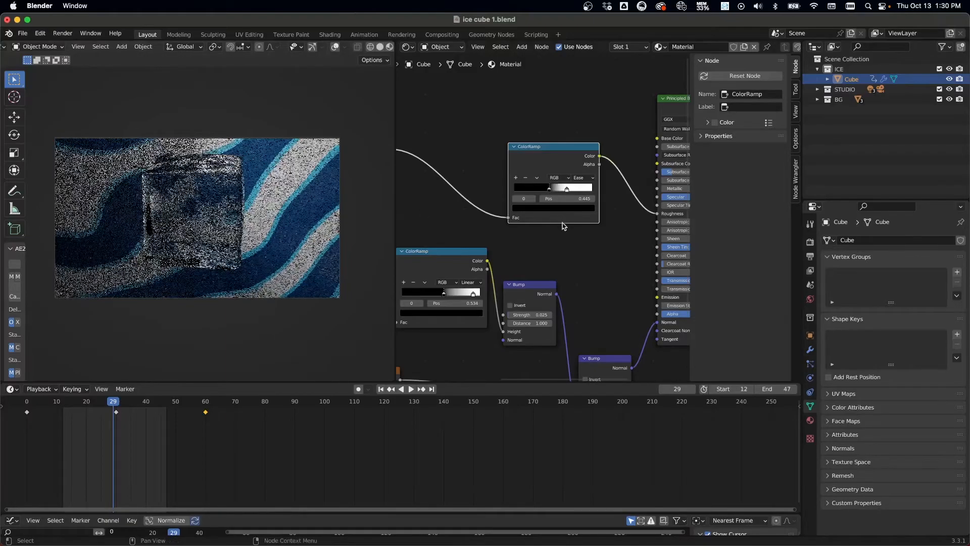
# Step: Try a Strength of 0 on both Bump nodes and undo the two changes
pyautogui.moveTo(556, 273); pyautogui.dragTo(573, 232, button='middle')
pyautogui.click(552, 263)
pyautogui.click(614, 317)
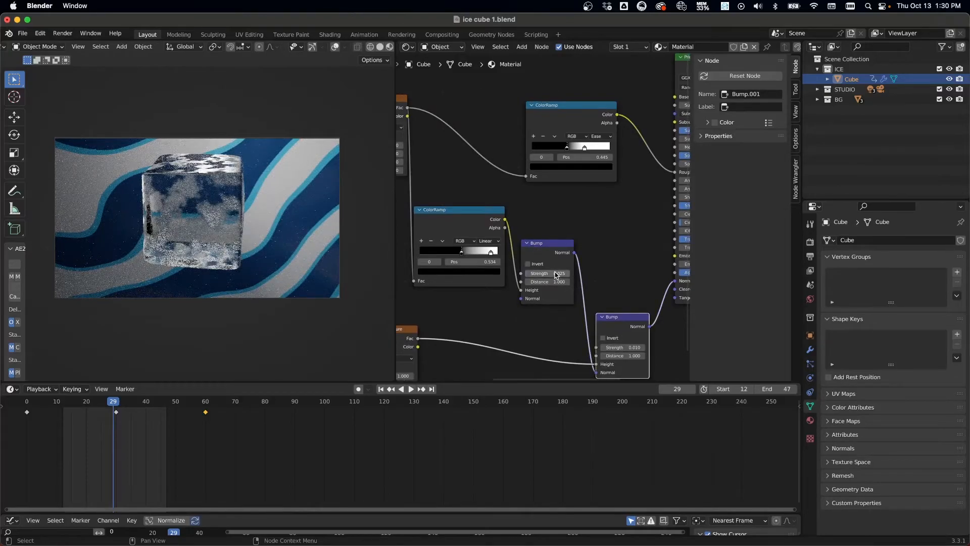
pyautogui.press('BackSpace')
pyautogui.press('BackSpace')
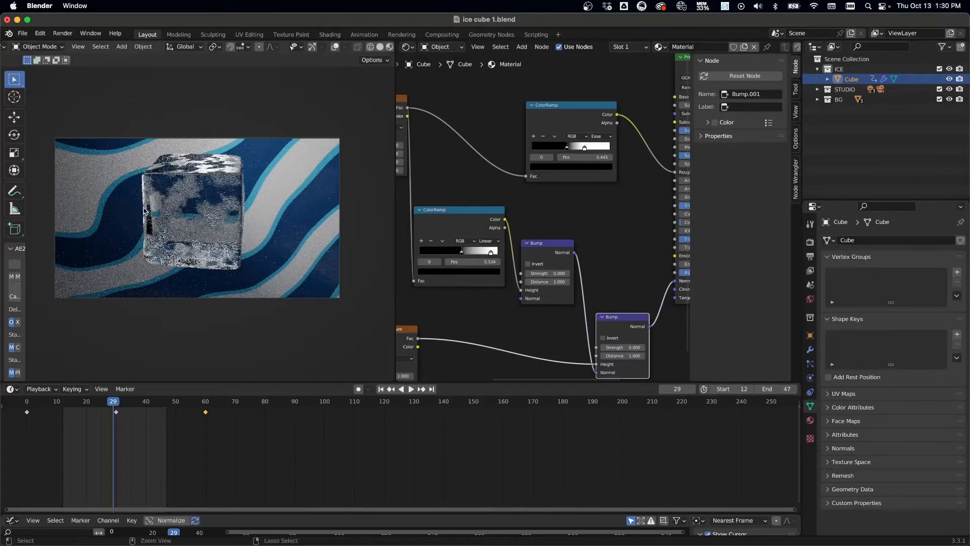
pyautogui.hotkey('ctrl', 'z')
pyautogui.hotkey('ctrl', 'z')
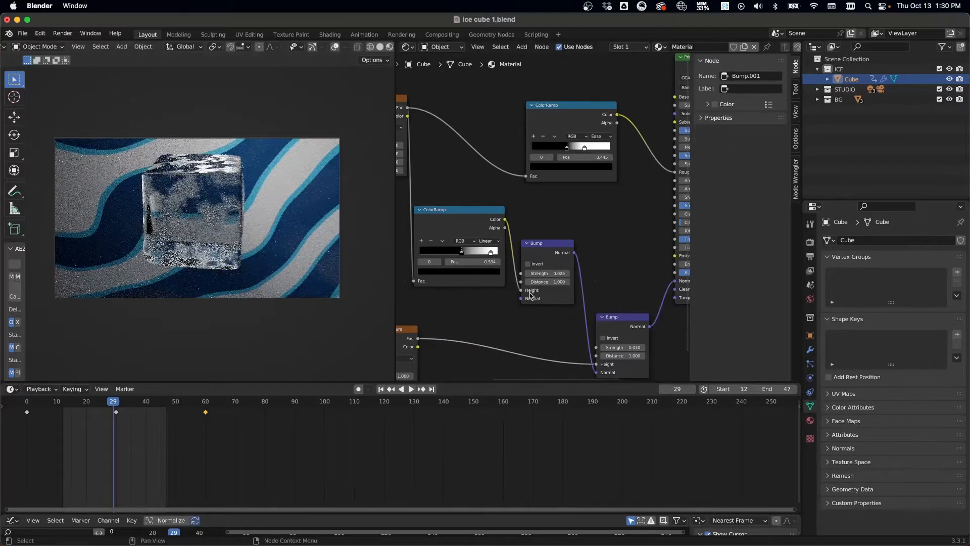
# Step: Set the Strength of the Bump node fed by the ColorRamp to 0.03
pyautogui.moveTo(544, 276); pyautogui.dragTo(552, 275)
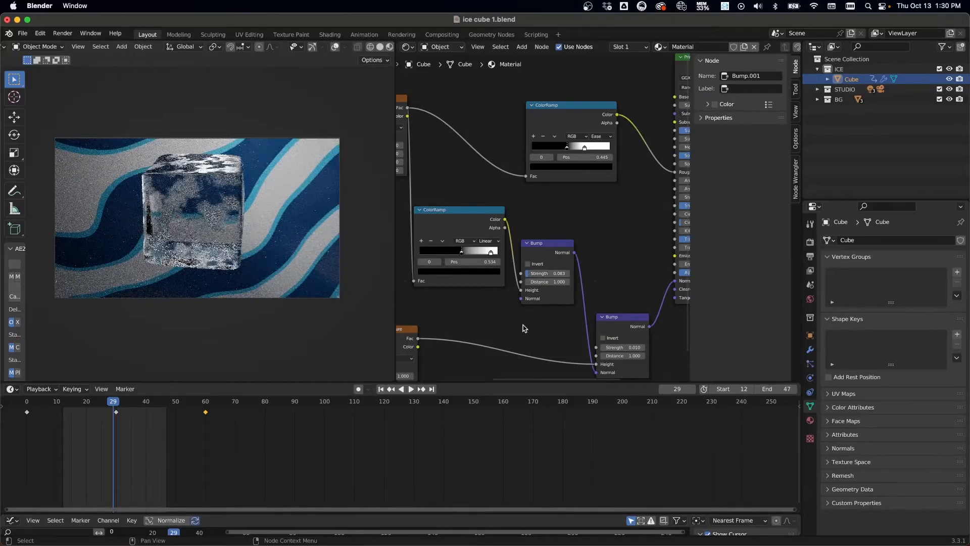
pyautogui.hotkey('ctrl', 'z')
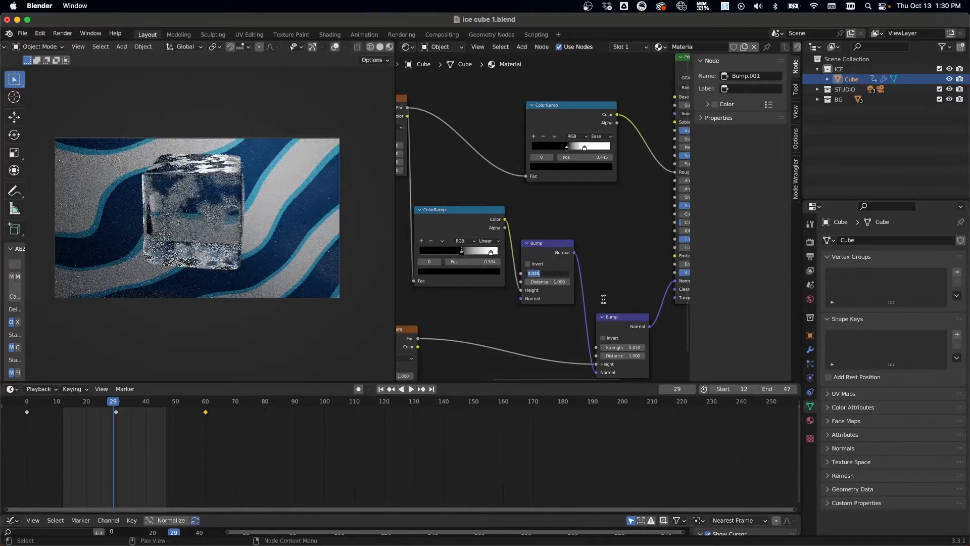
pyautogui.write('3')
pyautogui.press('Return')
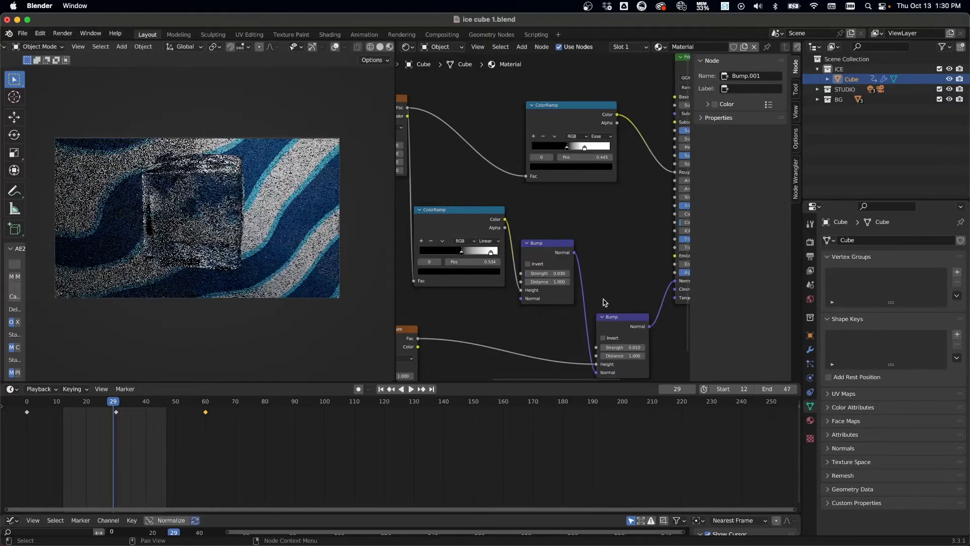
pyautogui.click(115, 402)
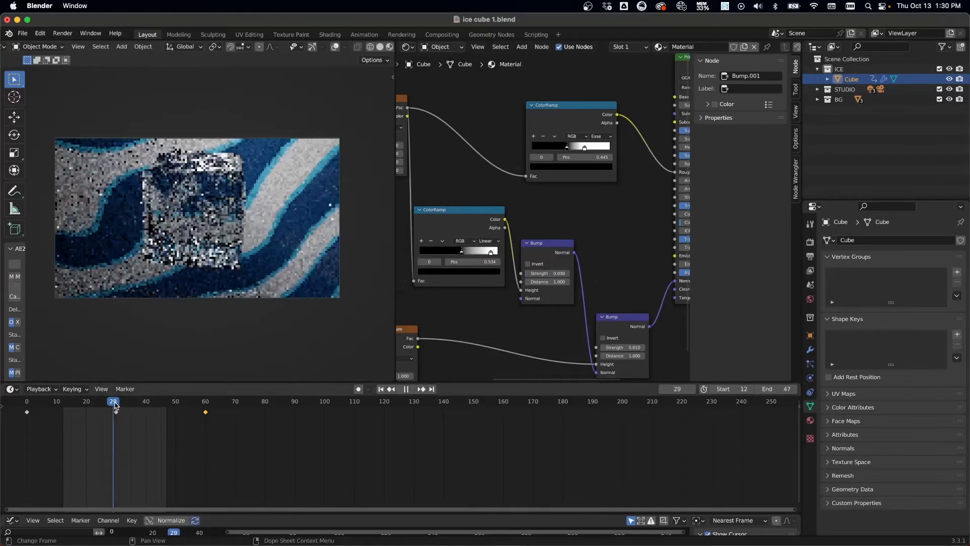
# Step: At frame 35, move the black stop of the ColorRamp feeding Roughness to 0.427 and that of the ColorRamp feeding Bump to 0.516
pyautogui.click(560, 303)
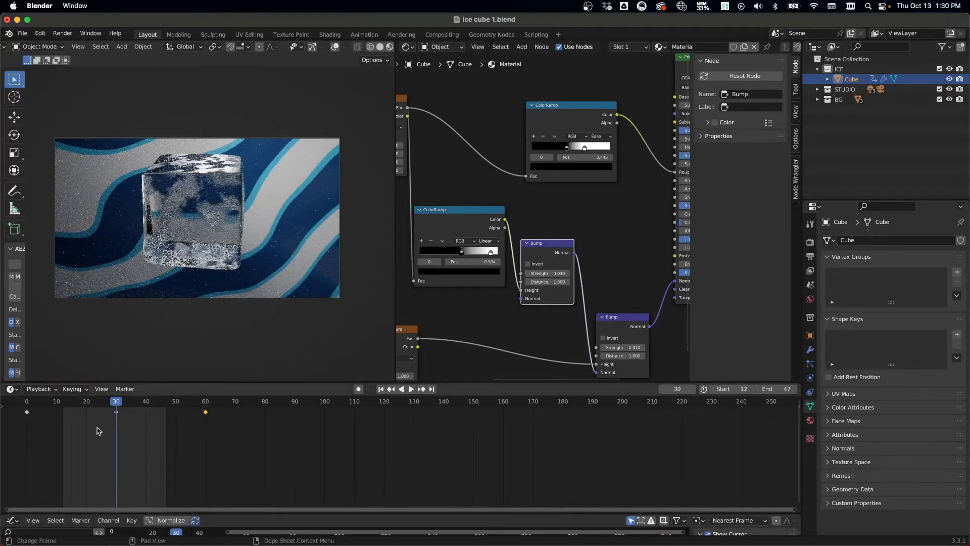
pyautogui.moveTo(116, 406)
pyautogui.mouseDown()
pyautogui.moveTo(139, 408)
pyautogui.moveTo(82, 412)
pyautogui.moveTo(111, 400)
pyautogui.moveTo(153, 404)
pyautogui.moveTo(130, 407)
pyautogui.mouseUp()
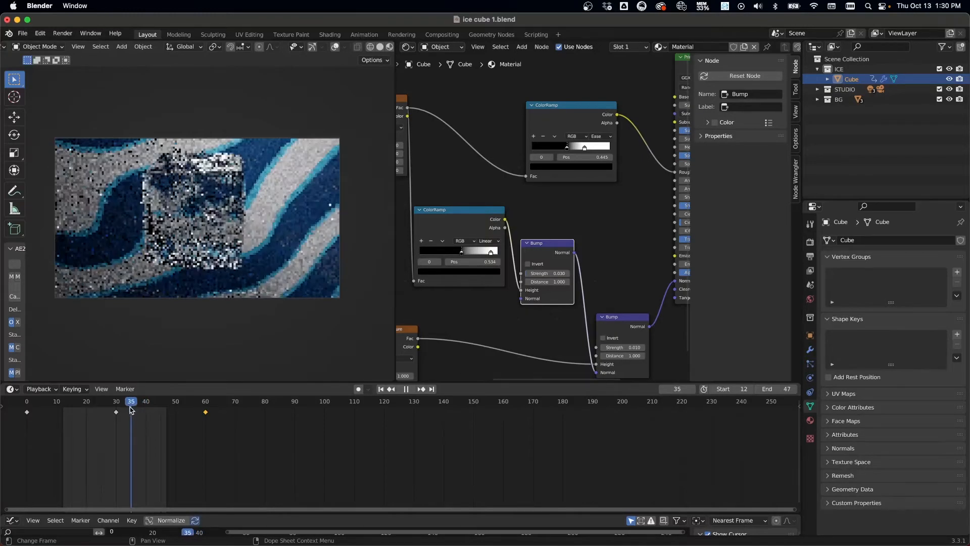
pyautogui.click(560, 117)
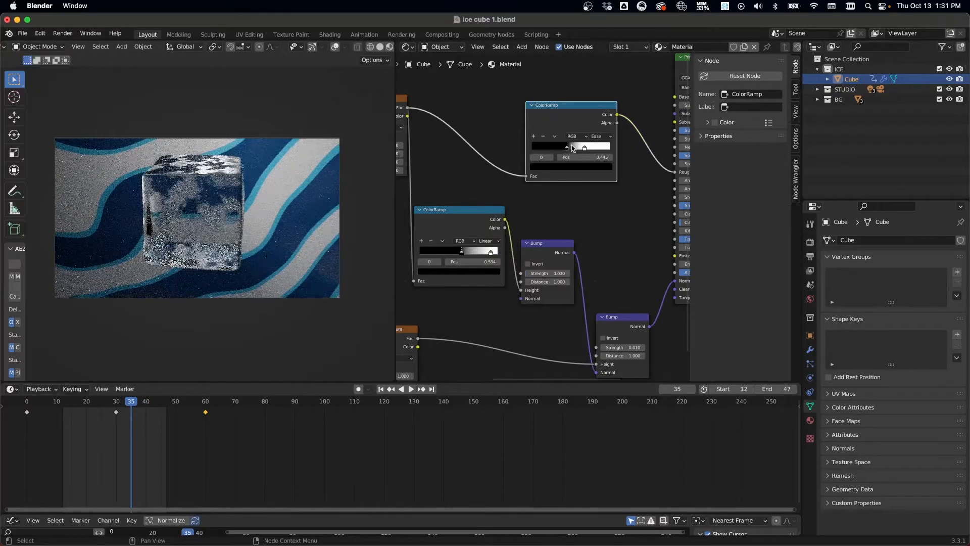
pyautogui.moveTo(558, 149); pyautogui.dragTo(560, 149)
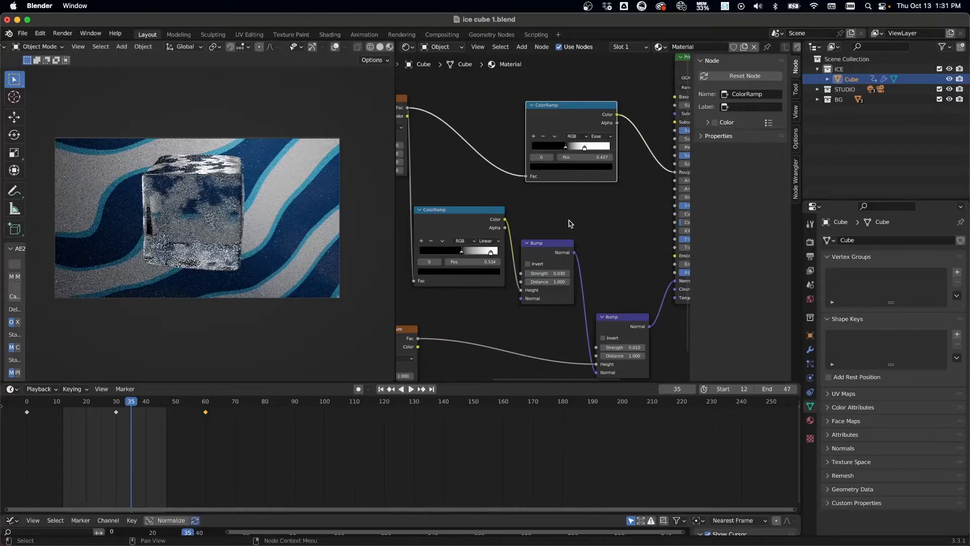
pyautogui.moveTo(463, 253)
pyautogui.mouseDown()
pyautogui.moveTo(479, 255)
pyautogui.moveTo(460, 254)
pyautogui.mouseUp()
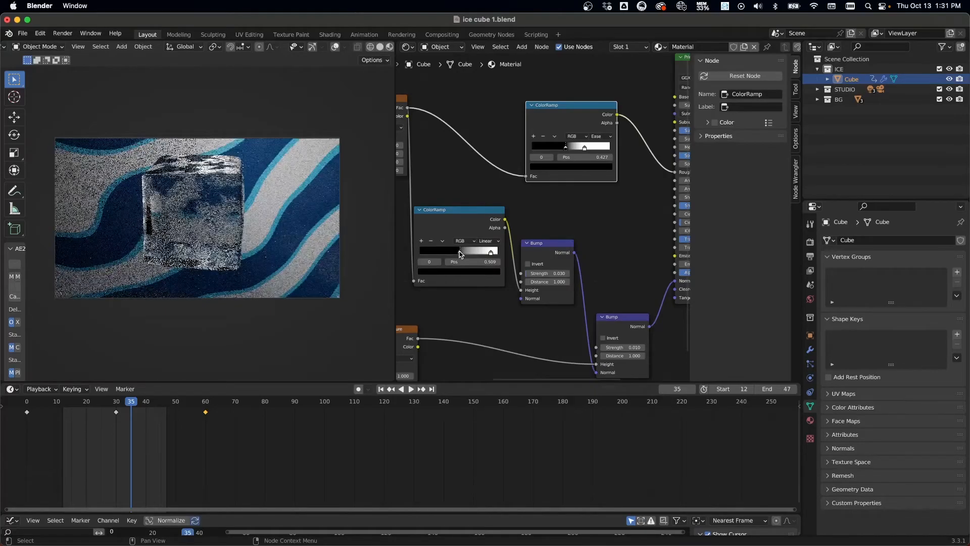
pyautogui.click(461, 254)
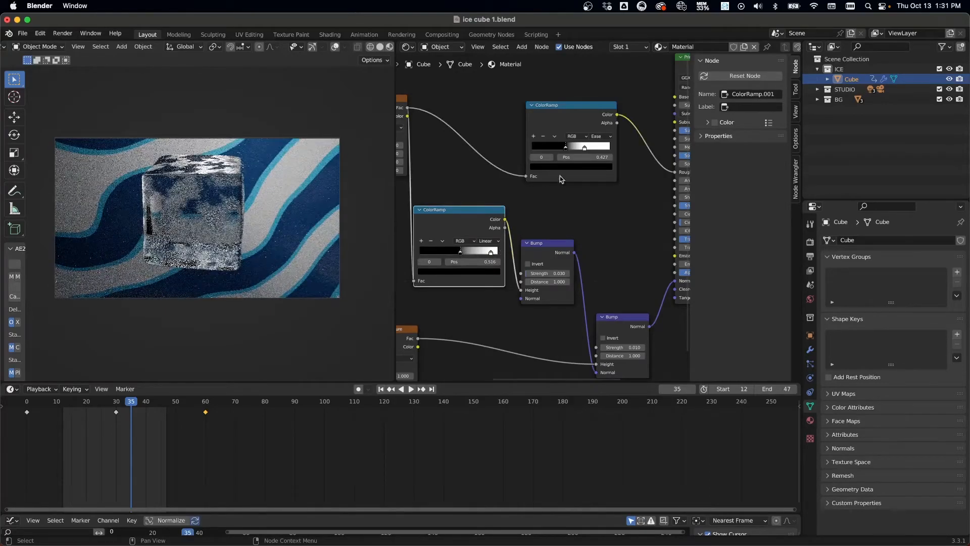
# Step: Keyframe the Roughness ColorRamp's black stop position and the Strength of both Bump nodes at frame 35
pyautogui.click(575, 108)
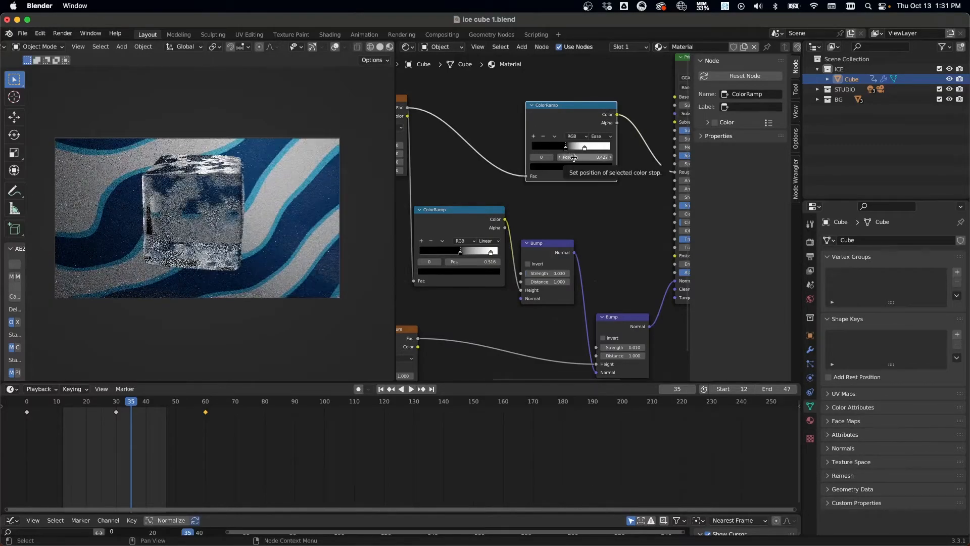
pyautogui.press('i')
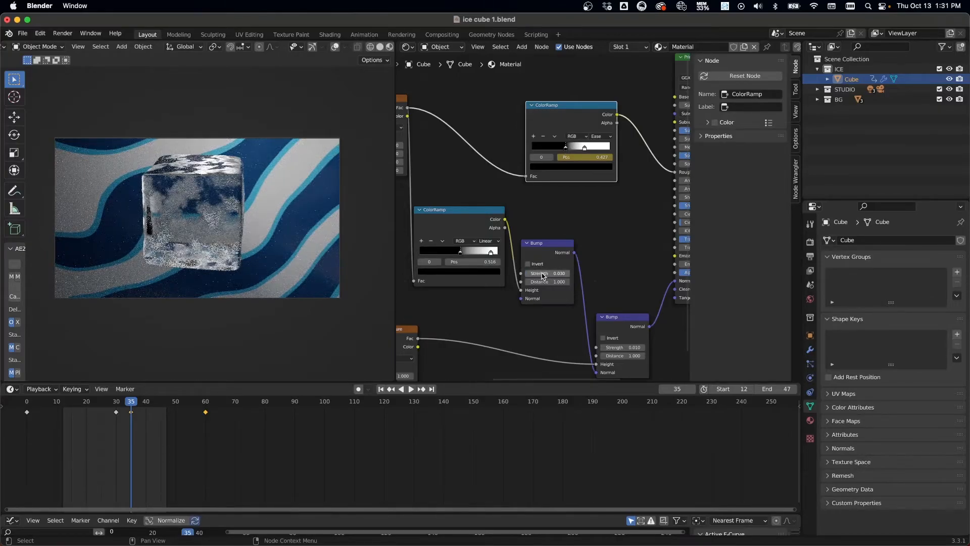
pyautogui.press('i')
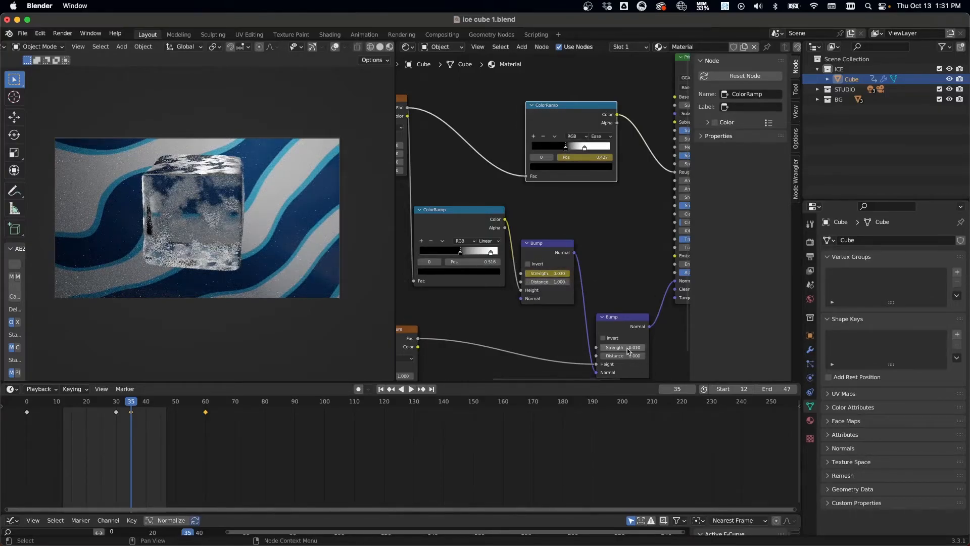
pyautogui.press('i')
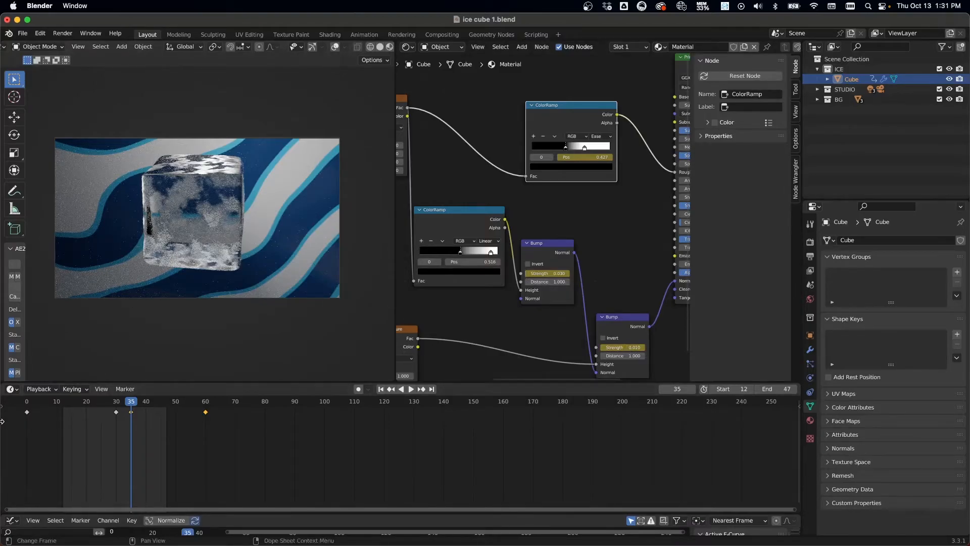
# Step: Show the timeline's channel list and expand the cube's Material and Shader Nodetree channels with both Bump nodes and the Roughness ColorRamp selected
pyautogui.click(3, 405)
pyautogui.click(546, 257)
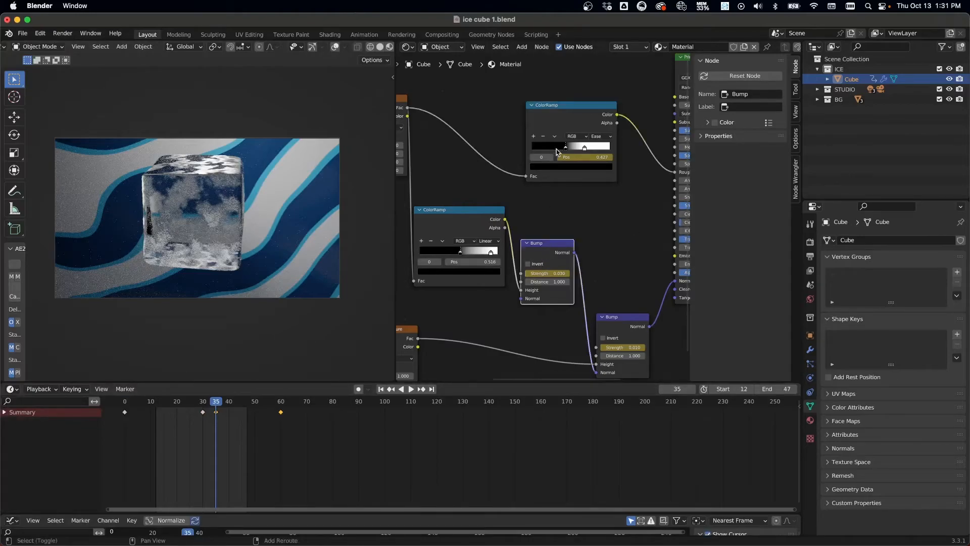
pyautogui.keyDown('shift'); pyautogui.click(623, 332); pyautogui.keyUp('shift')
pyautogui.keyDown('shift'); pyautogui.click(560, 107); pyautogui.keyUp('shift')
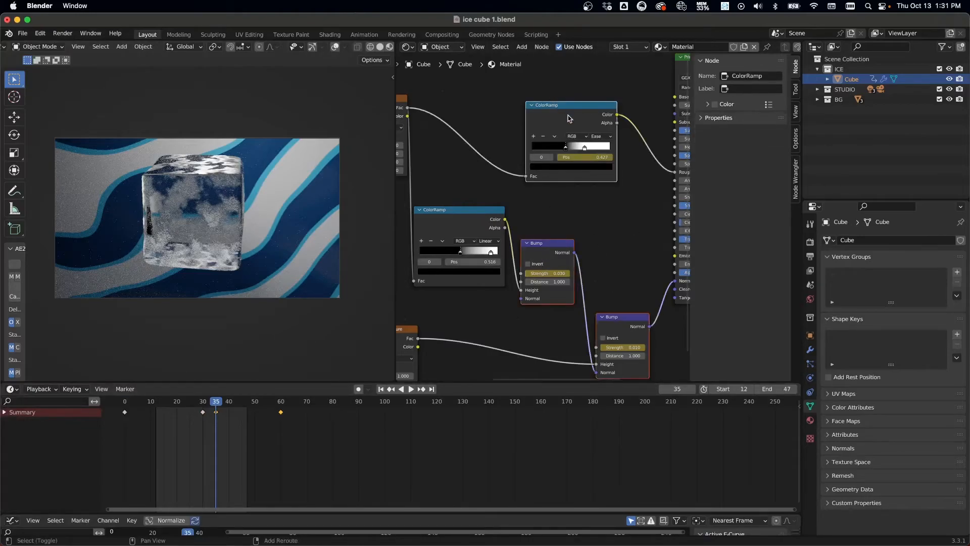
pyautogui.click(4, 412)
pyautogui.click(7, 449)
pyautogui.click(12, 457)
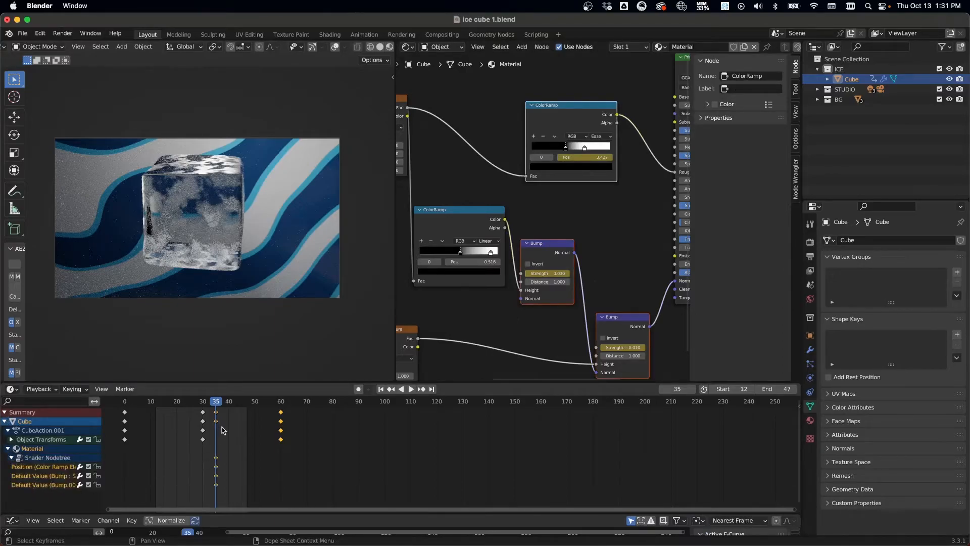
# Step: At frame 18, set the black stop of the ColorRamp feeding Roughness to 0.623 and keyframe its position
pyautogui.hotkey('shift', 'ctrl', 'space')
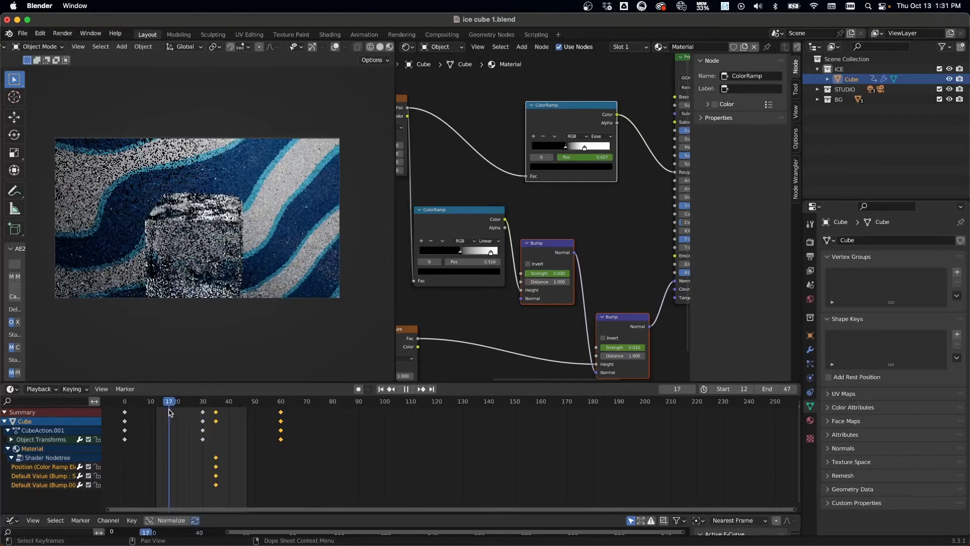
pyautogui.press('space')
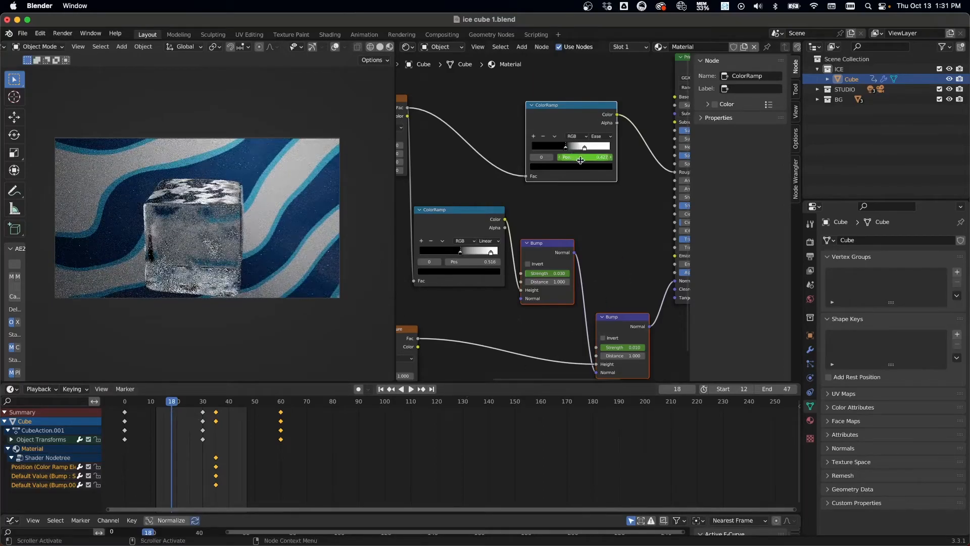
pyautogui.moveTo(566, 150); pyautogui.dragTo(583, 150)
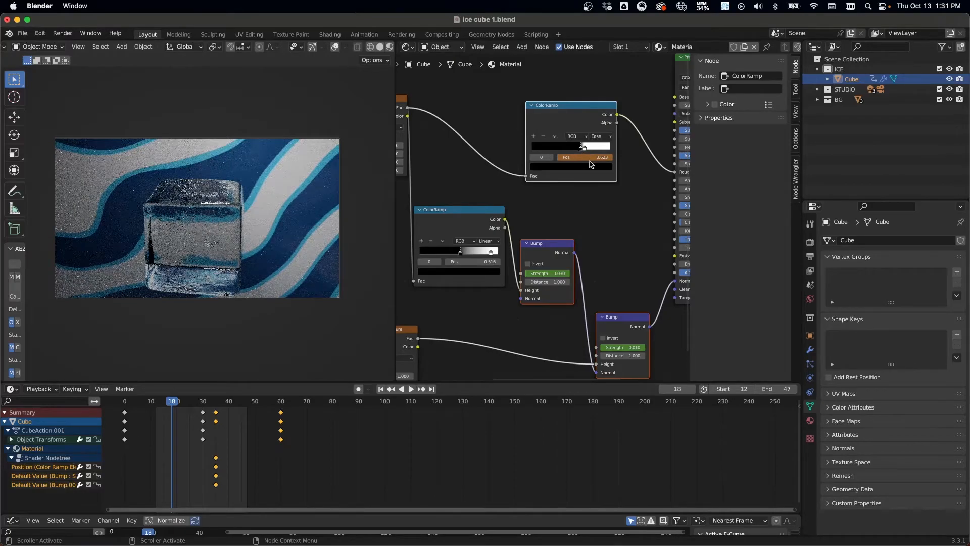
pyautogui.press('i')
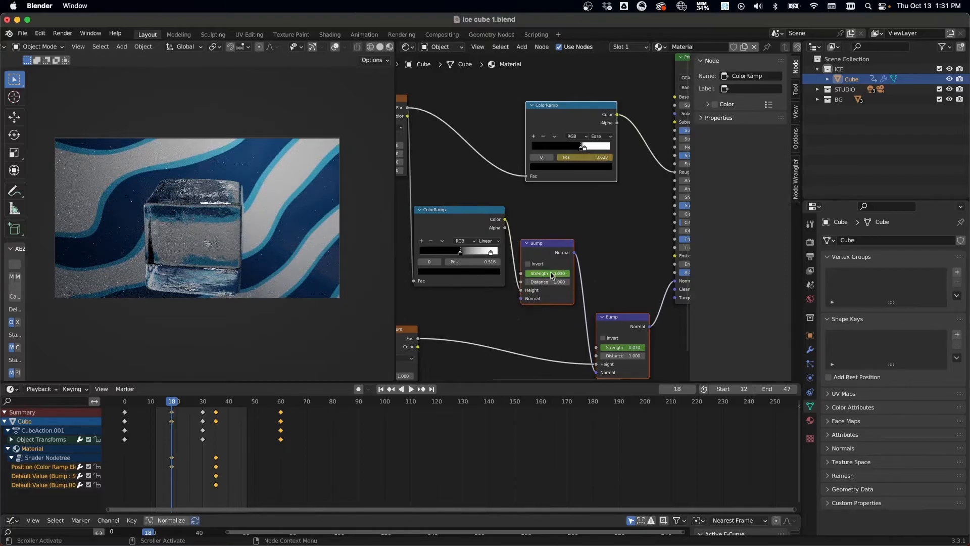
# Step: Set the Strength of both Bump nodes to 0 and keyframe both values at frame 18
pyautogui.press('Return')
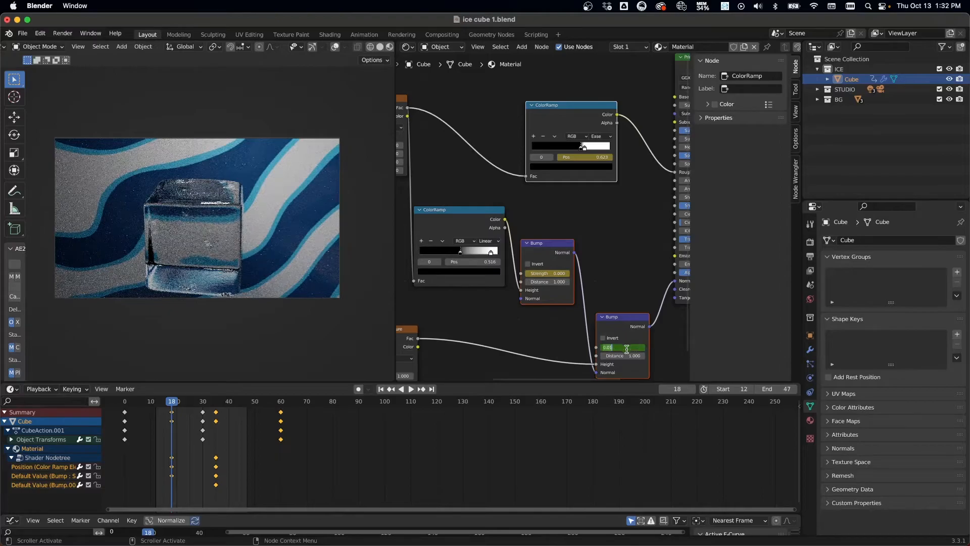
pyautogui.write('0')
pyautogui.press('Return')
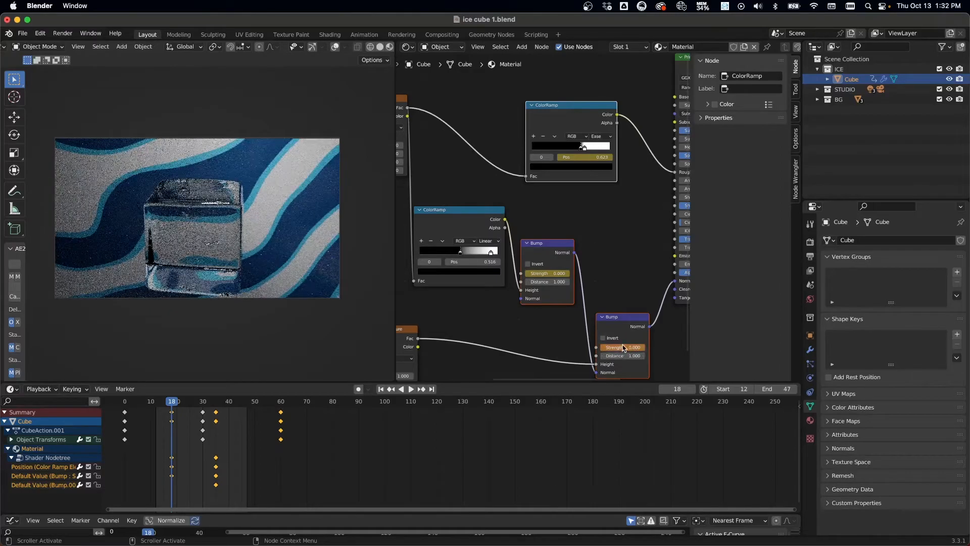
pyautogui.press('o')
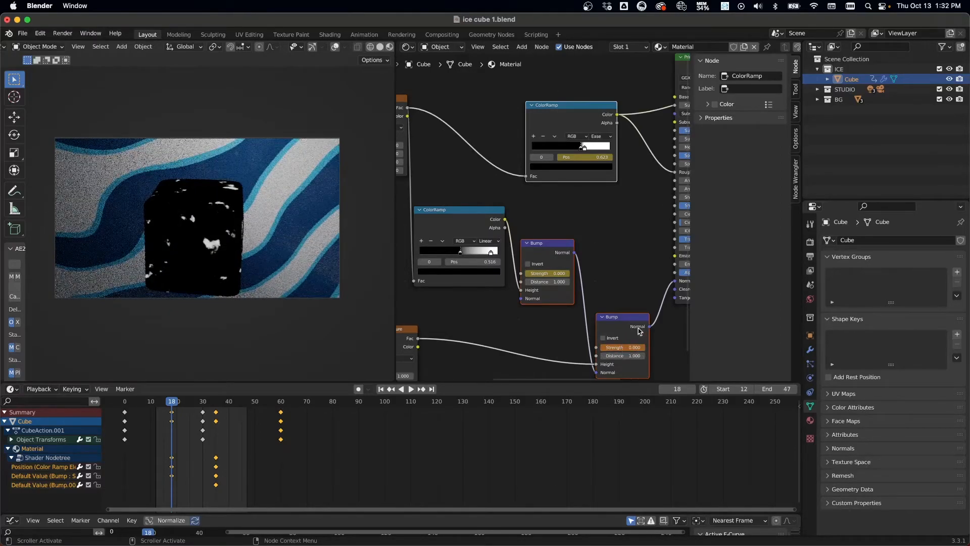
pyautogui.hotkey('ctrl', 'z')
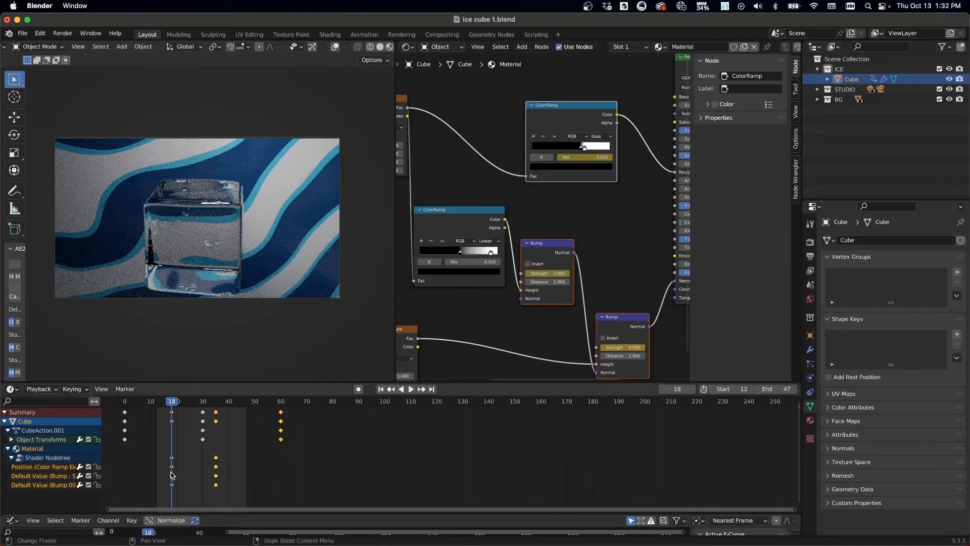
# Step: Play back and scrub the animation between frames 12 and 47 to examine how the cube's ice material changes as it rises
pyautogui.press('space')
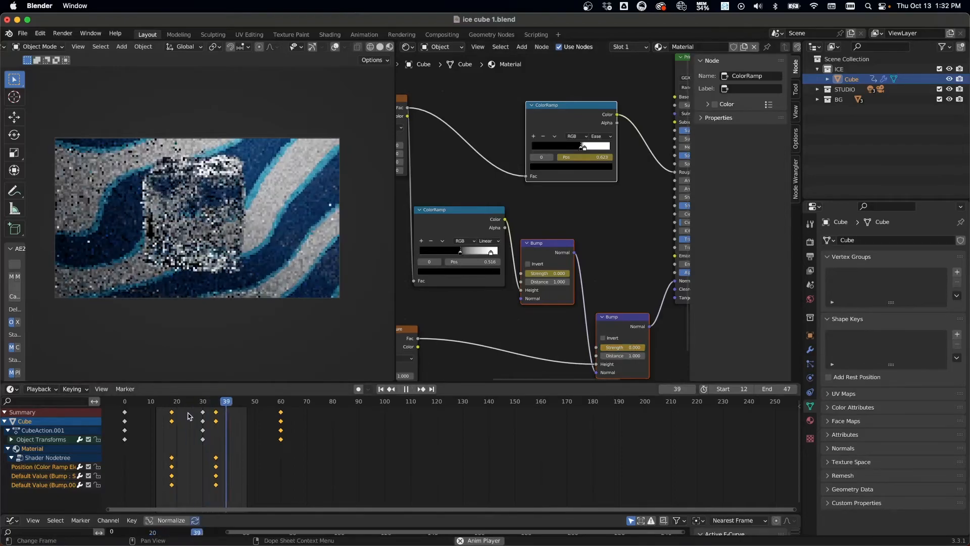
pyautogui.press('space')
pyautogui.click(230, 333)
pyautogui.press('space')
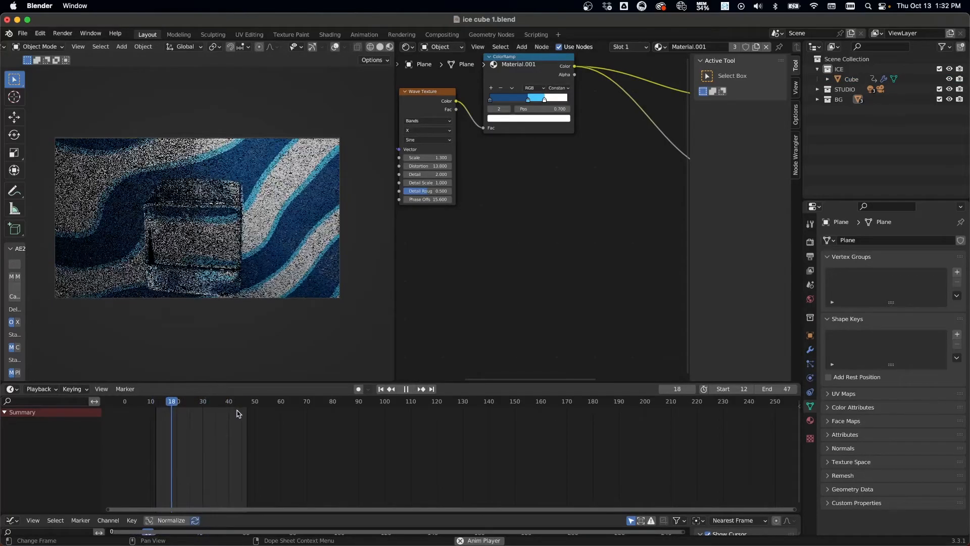
pyautogui.press('space')
pyautogui.click(229, 216)
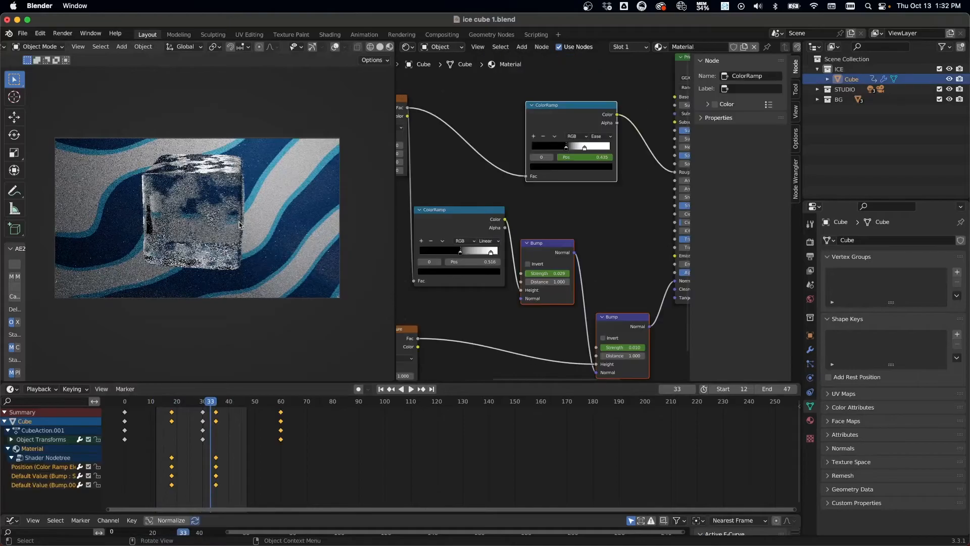
pyautogui.press('space')
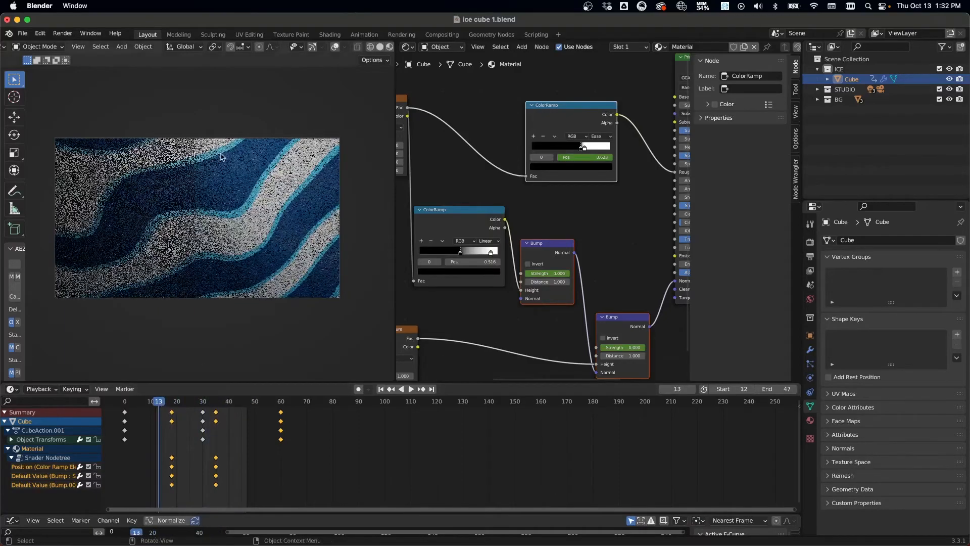
pyautogui.press('space')
pyautogui.press('space')
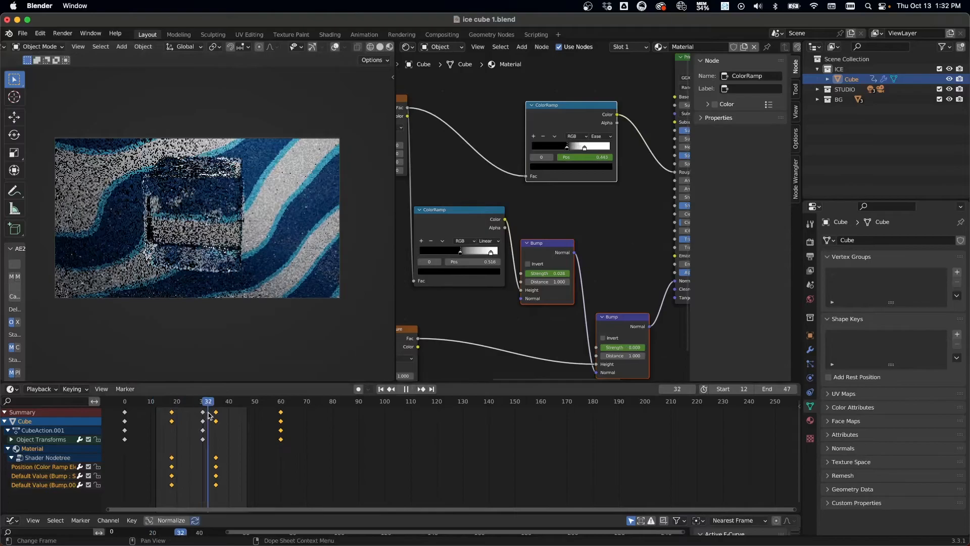
pyautogui.moveTo(185, 410); pyautogui.dragTo(159, 410)
pyautogui.press('space')
pyautogui.press('space')
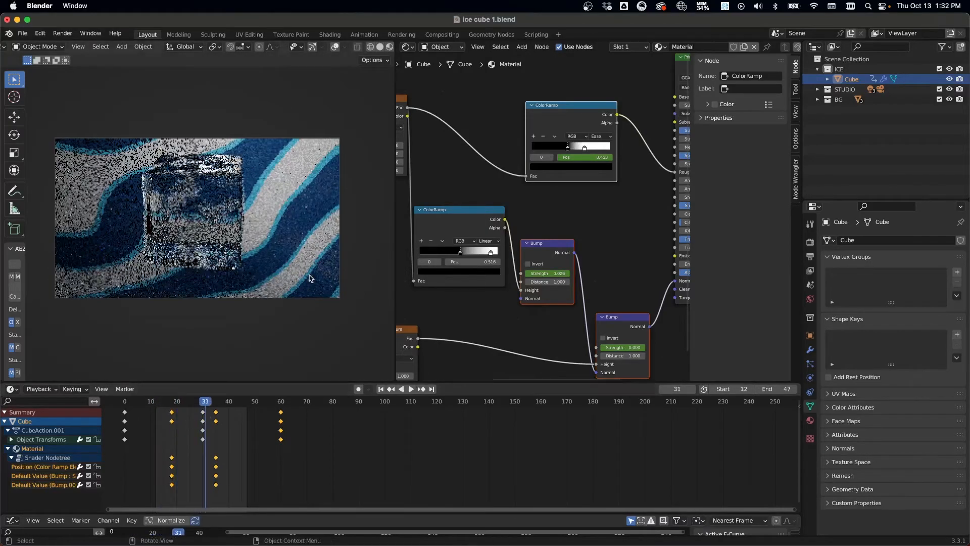
# Step: Select the cube, collapse its Material channels in the timeline, and go to its middle transform keyframe at frame 30
pyautogui.click(291, 252)
pyautogui.moveTo(496, 251); pyautogui.dragTo(567, 318, button='middle')
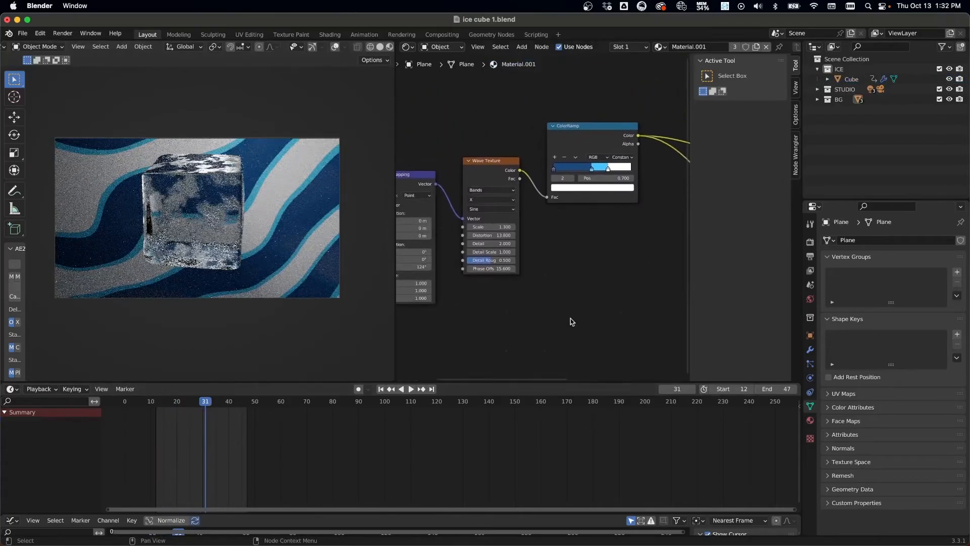
pyautogui.moveTo(183, 402)
pyautogui.mouseDown()
pyautogui.moveTo(173, 403)
pyautogui.moveTo(187, 403)
pyautogui.mouseUp()
pyautogui.click(240, 180)
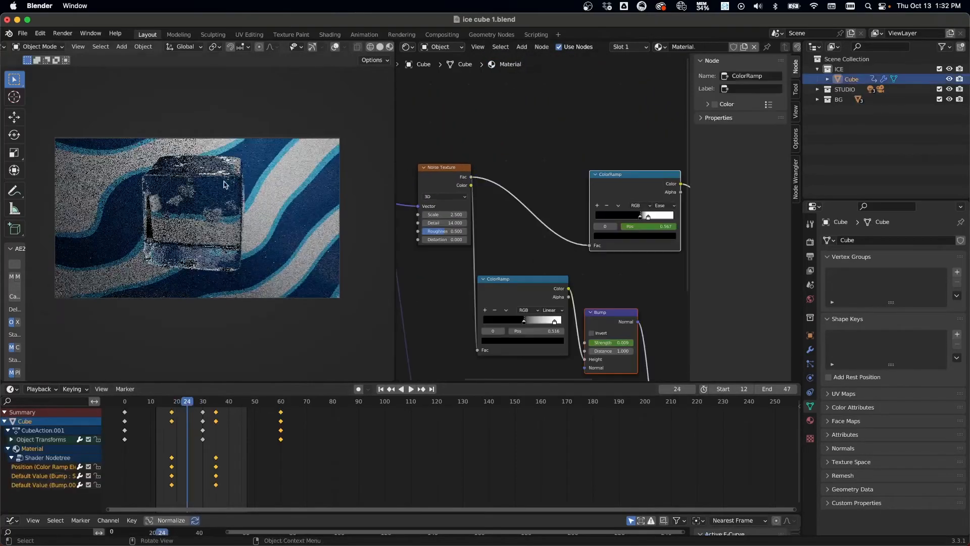
pyautogui.click(8, 448)
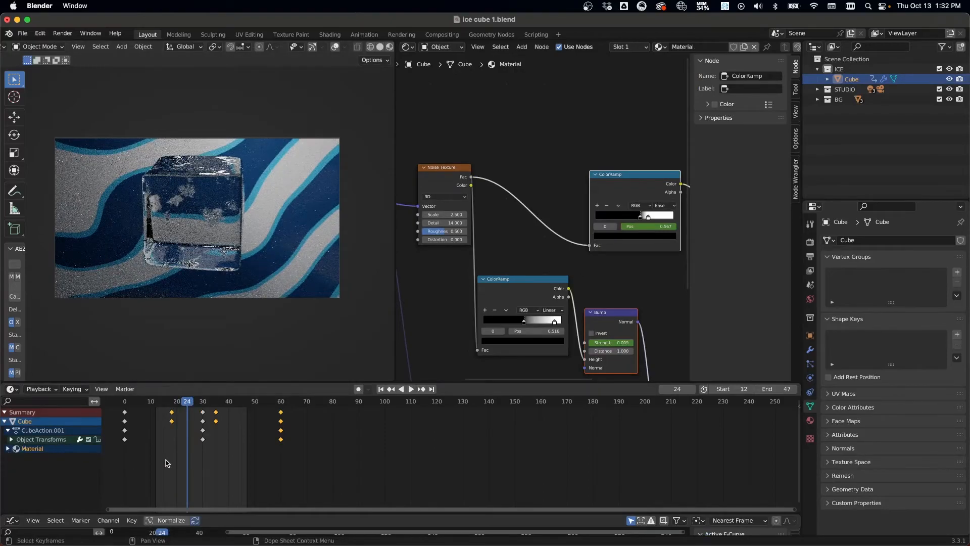
pyautogui.click(205, 443)
pyautogui.moveTo(196, 401); pyautogui.dragTo(202, 402)
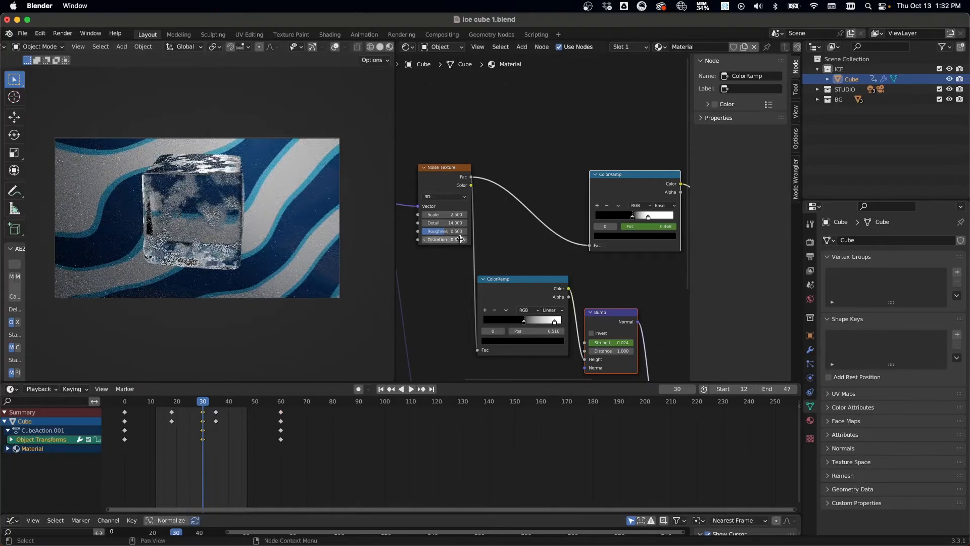
# Step: Select the background plane, keyframe its Wave Texture's Phase Offset of 15.6 at frame 30, and select that node to list its channels
pyautogui.moveTo(527, 256); pyautogui.dragTo(481, 218, button='middle')
pyautogui.click(303, 237)
pyautogui.moveTo(528, 264); pyautogui.dragTo(577, 292, button='middle')
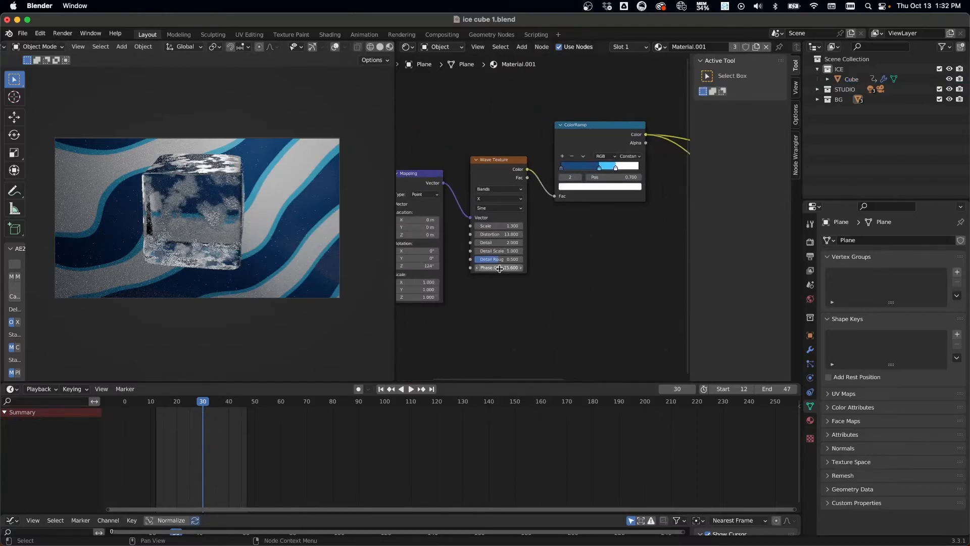
pyautogui.press('i')
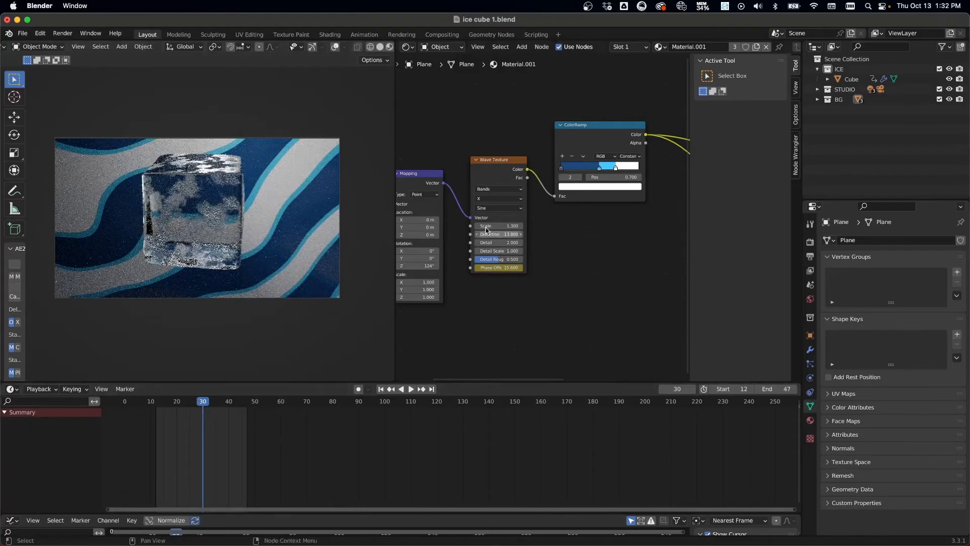
pyautogui.click(492, 179)
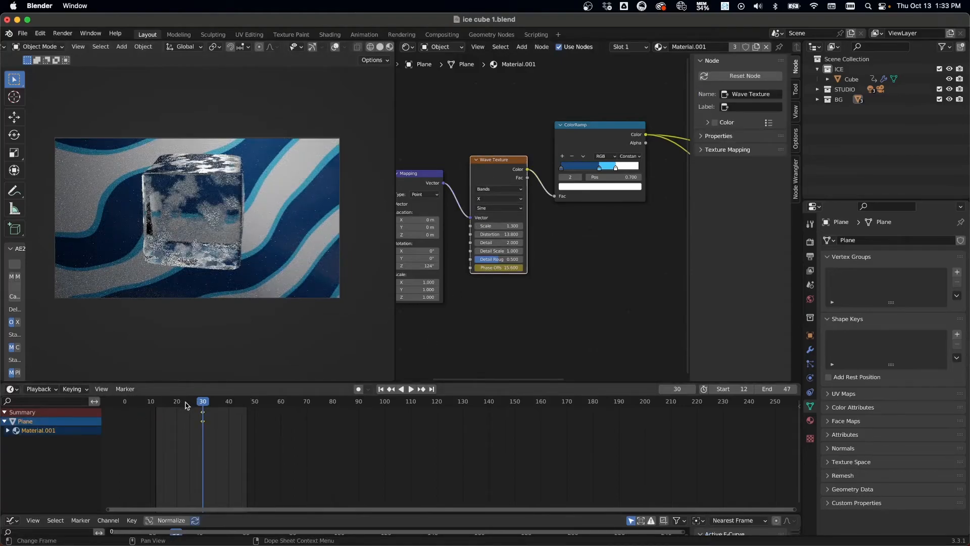
# Step: Set the background Wave Texture's Phase Offset to 2.2 and keyframe it at frame 16
pyautogui.click(166, 401)
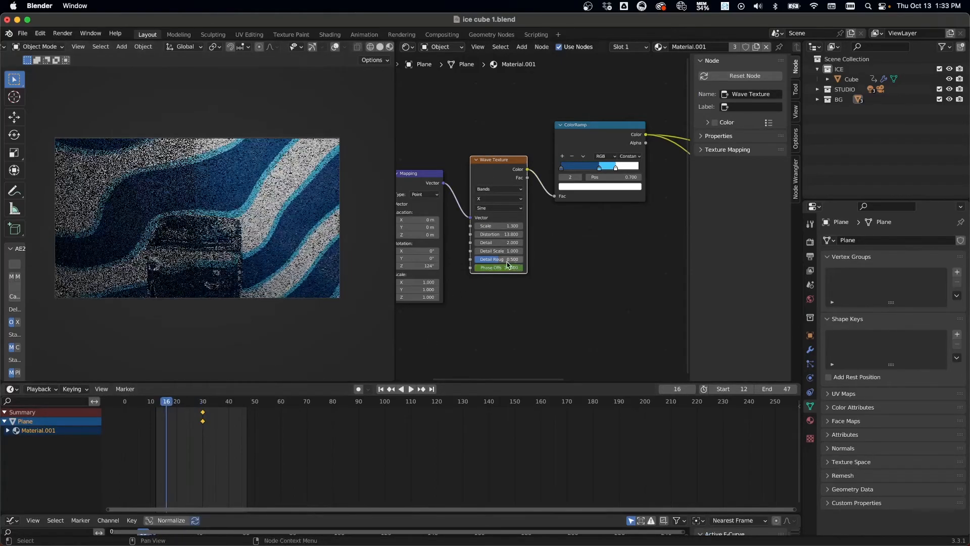
pyautogui.click(477, 267)
pyautogui.click(477, 267)
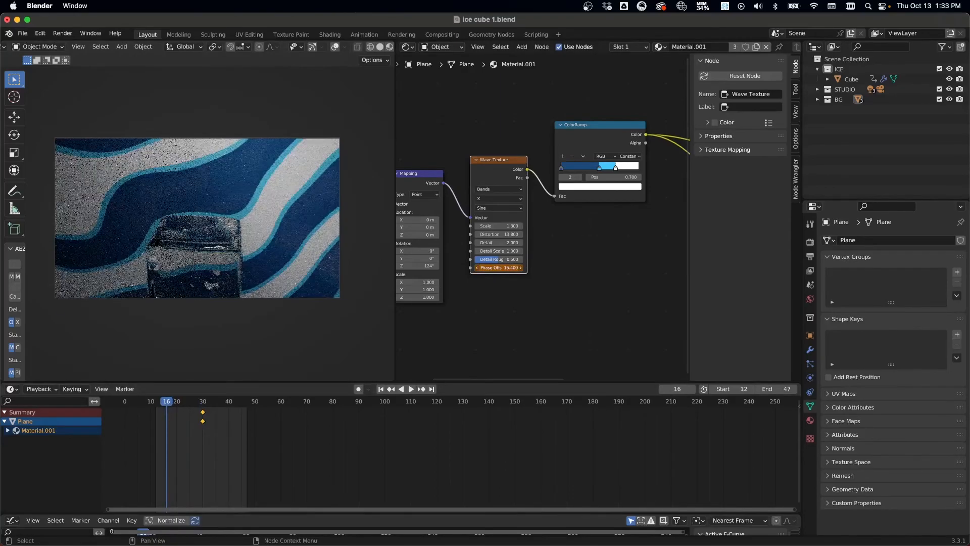
pyautogui.moveTo(512, 268); pyautogui.dragTo(446, 267)
pyautogui.press('i')
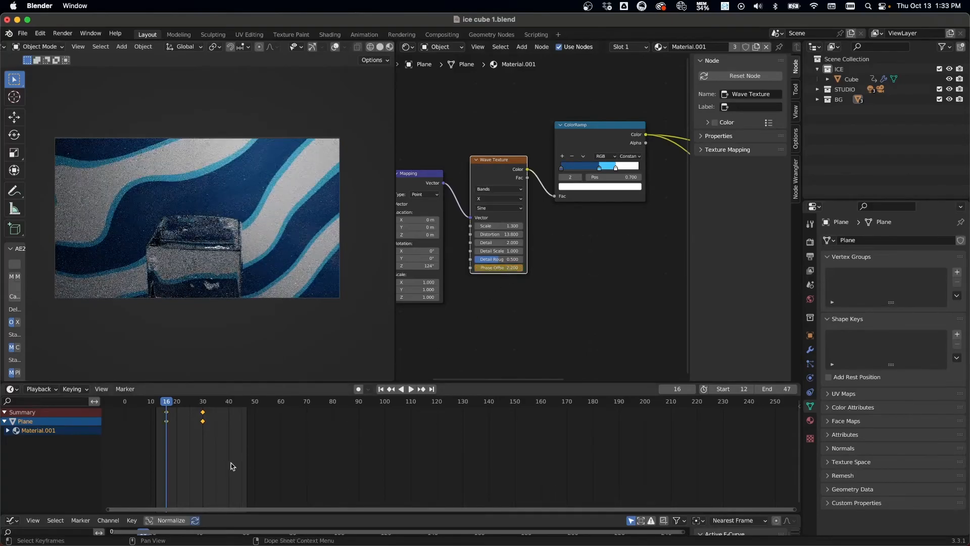
# Step: Copy the background plane's frame 16 keyframe to frame 43 and move the original keyframe to frame 0
pyautogui.moveTo(221, 401); pyautogui.dragTo(237, 402)
pyautogui.moveTo(171, 433); pyautogui.dragTo(158, 407)
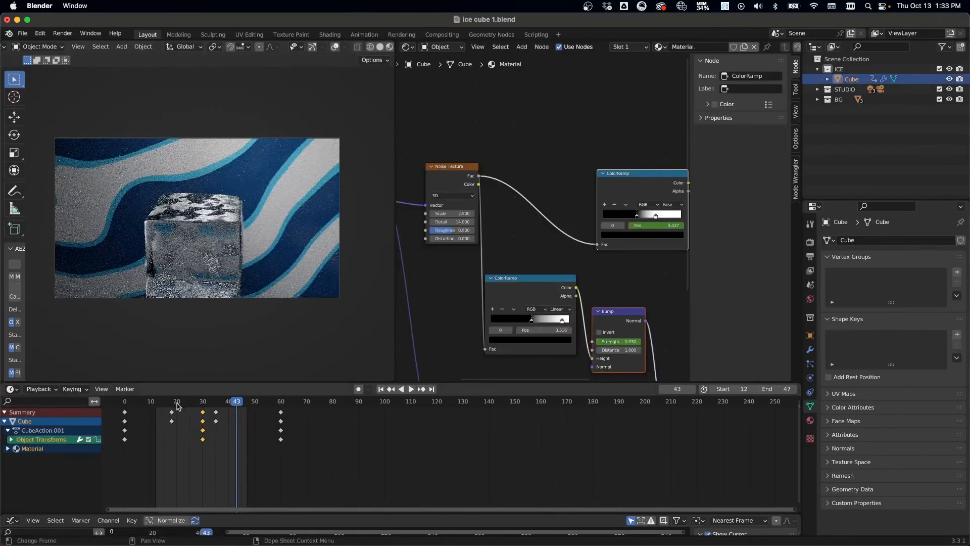
pyautogui.click(129, 401)
pyautogui.moveTo(127, 400); pyautogui.dragTo(125, 400)
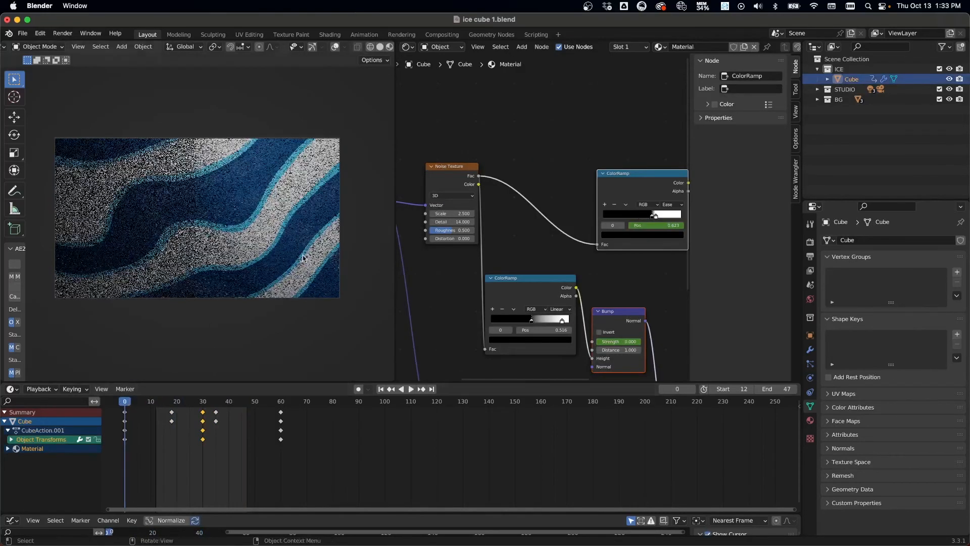
pyautogui.click(219, 256)
pyautogui.moveTo(161, 430); pyautogui.dragTo(174, 409)
pyautogui.press('g')
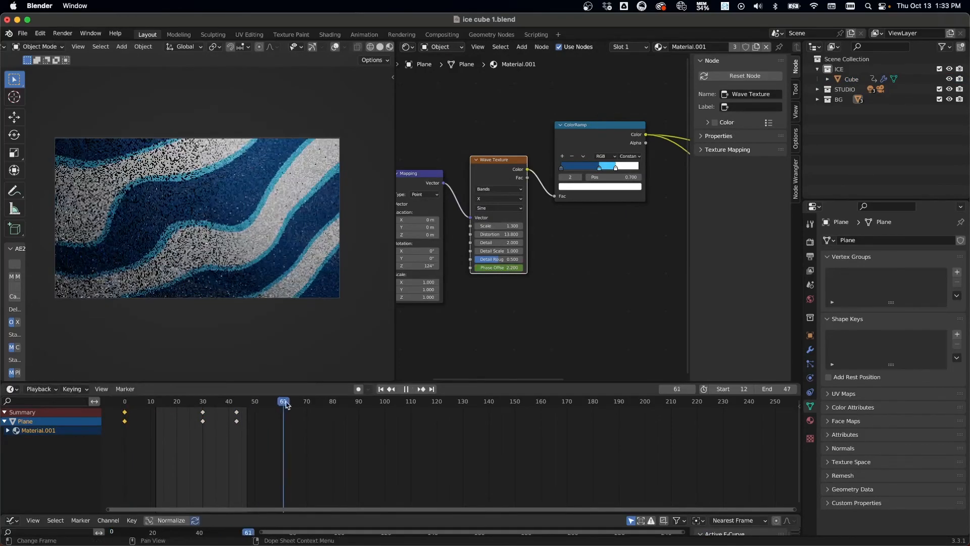
# Step: Move the background plane's last keyframe to frame 60
pyautogui.moveTo(228, 417); pyautogui.dragTo(229, 417)
pyautogui.press('g')
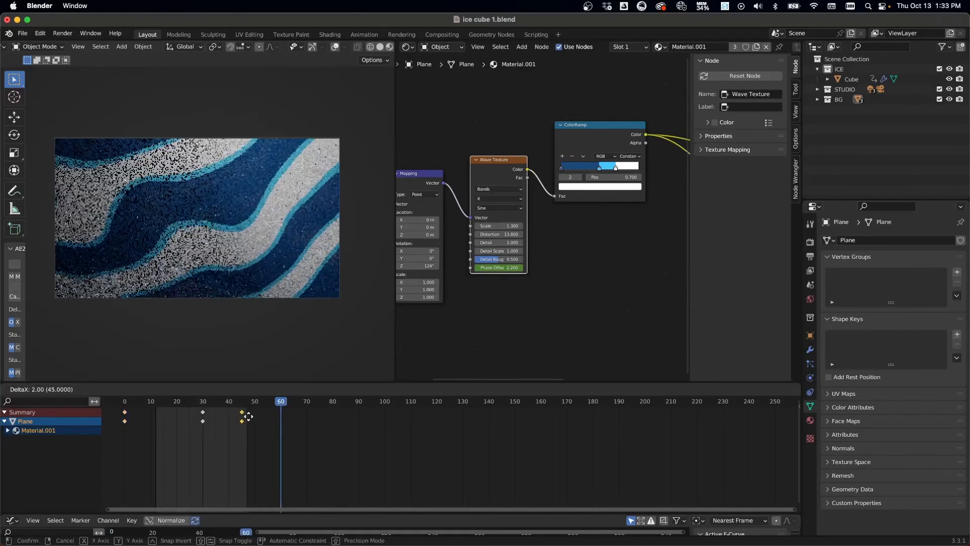
pyautogui.click(286, 420)
# Step: Set all of the background plane's keyframes to Ease In and Out and choose their interpolation type
pyautogui.press('a')
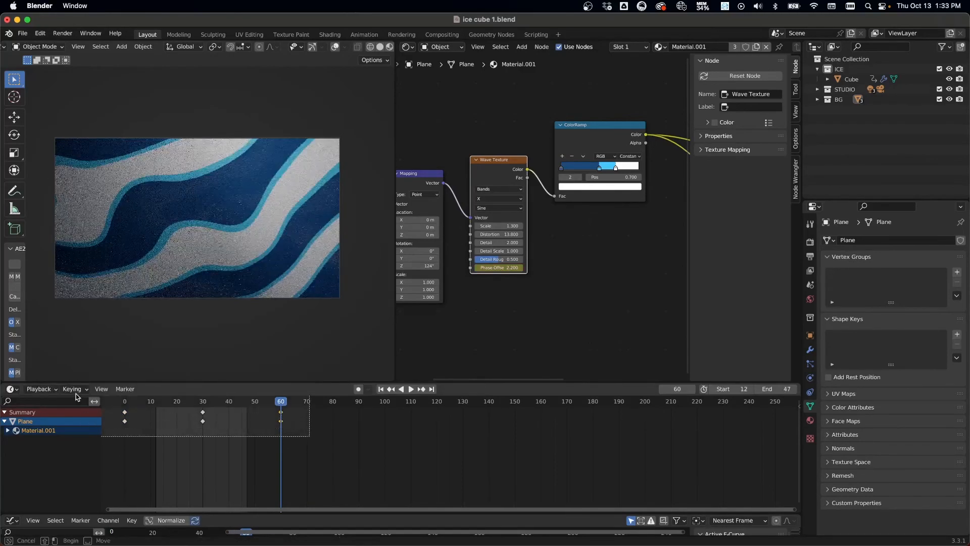
pyautogui.press('super+e')
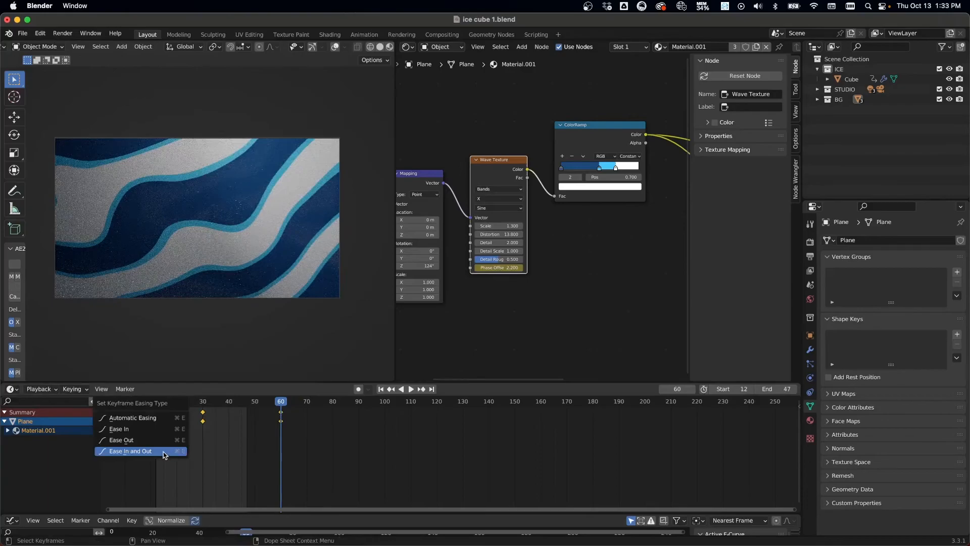
pyautogui.click(130, 452)
pyautogui.press('t')
pyautogui.click(207, 461)
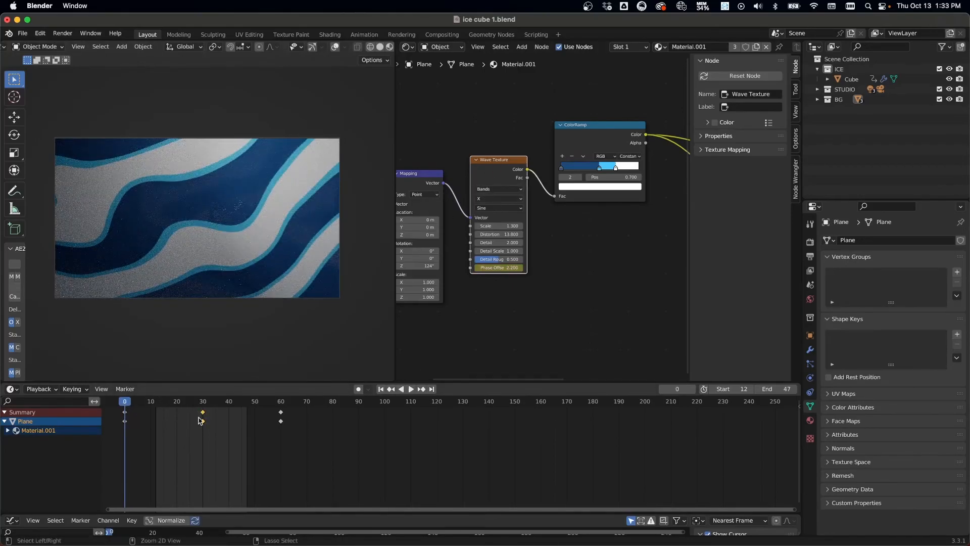
# Step: Paste the frame 30 keyframe at frame 0, set Phase Offset to 10 there, and replace the keyframe
pyautogui.hotkey('ctrl', 'v')
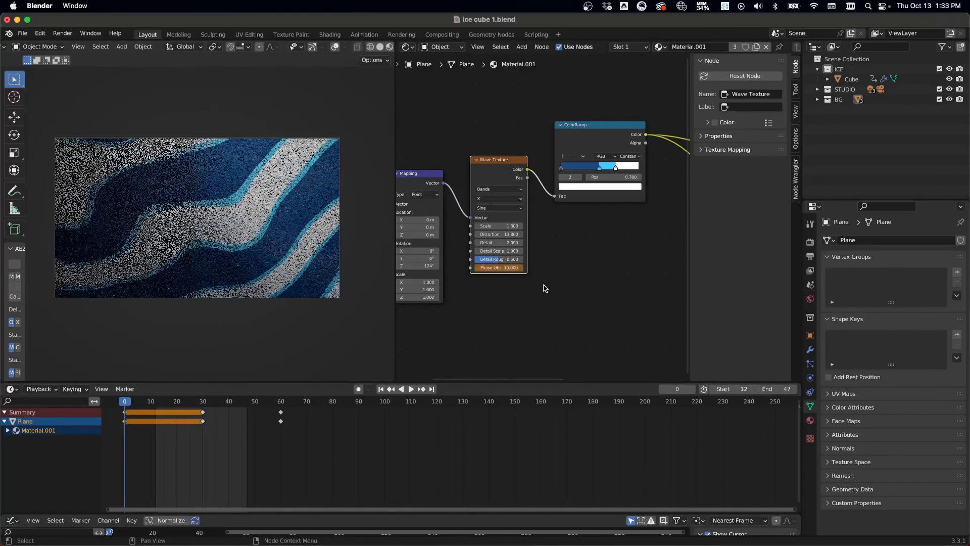
pyautogui.rightClick(506, 268)
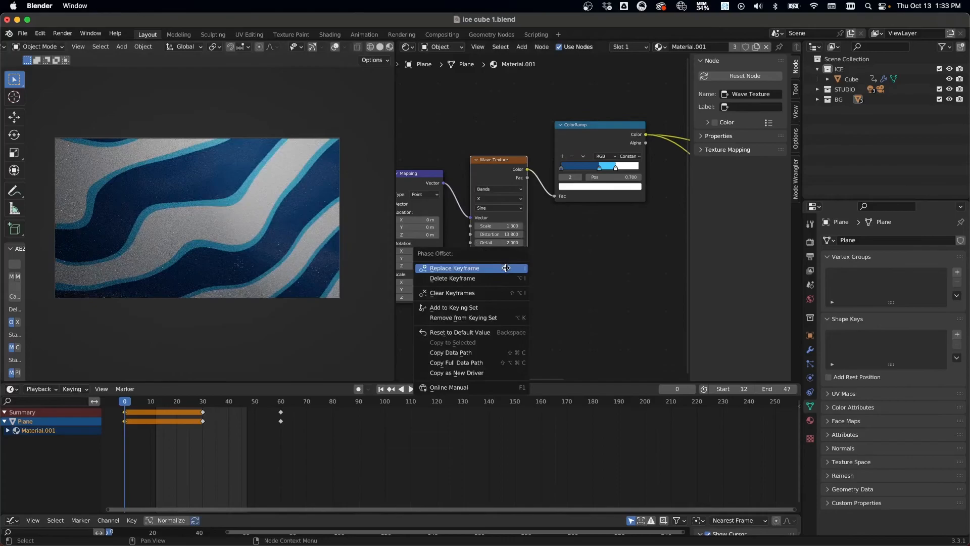
pyautogui.click(499, 268)
# Step: Play back the wave motion, and copy the frame 0 Phase Offset keyframe over the one at frame 60
pyautogui.press('space')
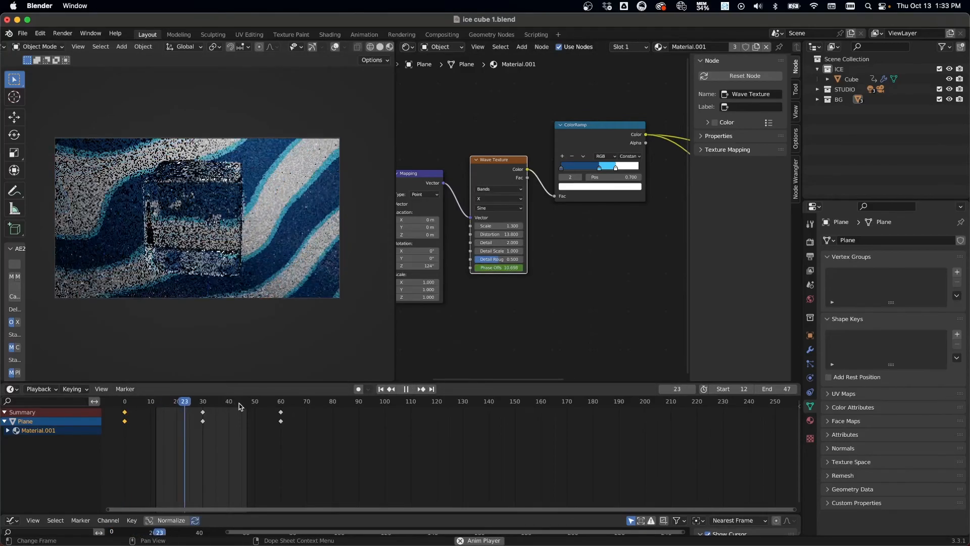
pyautogui.click(277, 416)
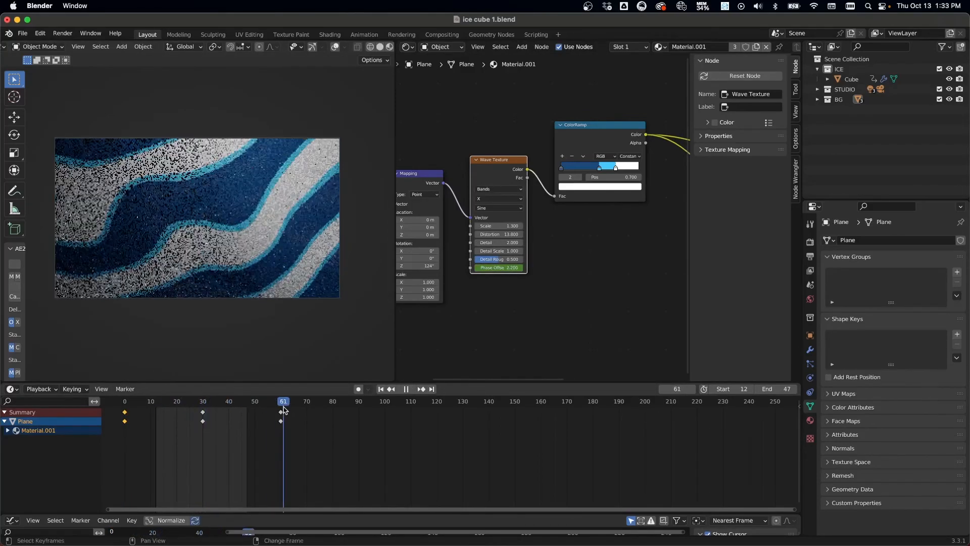
pyautogui.hotkey('ctrl', 'c')
pyautogui.hotkey('ctrl', 'v')
# Step: Set all of the background plane's keyframes to Exponential interpolation and reapply their easing type
pyautogui.moveTo(326, 443); pyautogui.dragTo(101, 406)
pyautogui.press('t')
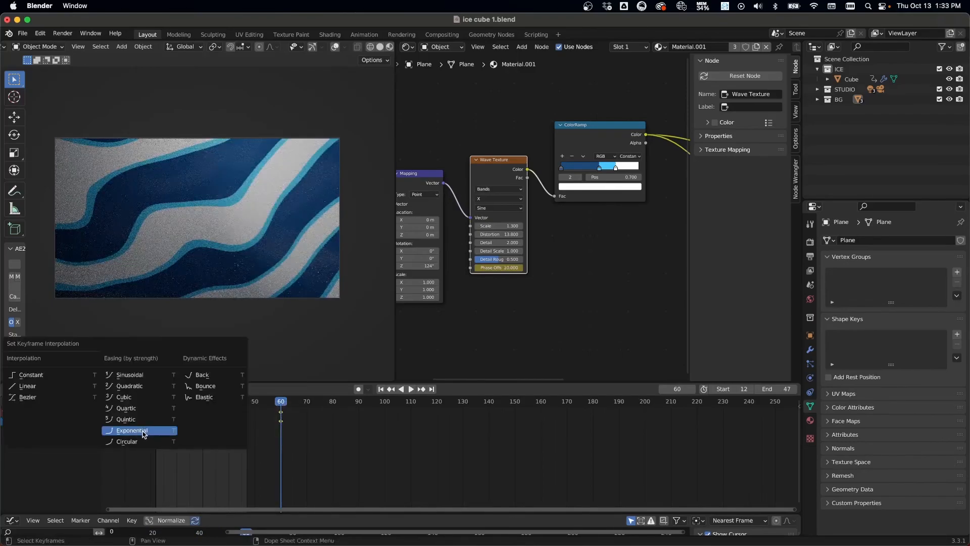
pyautogui.click(144, 434)
pyautogui.press('super+e')
pyautogui.click(178, 437)
# Step: Play back the animation with the cube selected to examine how its motion and ice material work with the moving background wave
pyautogui.press('space')
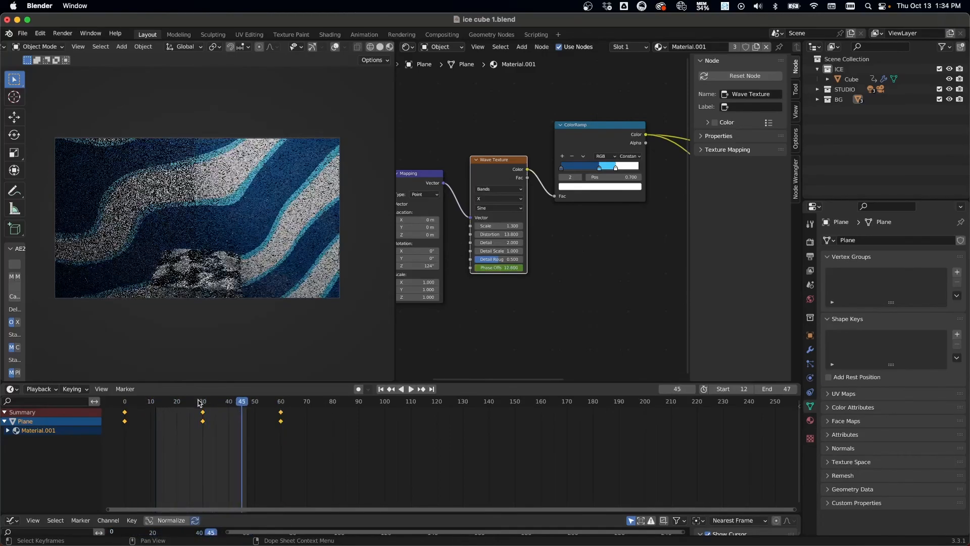
pyautogui.press('space')
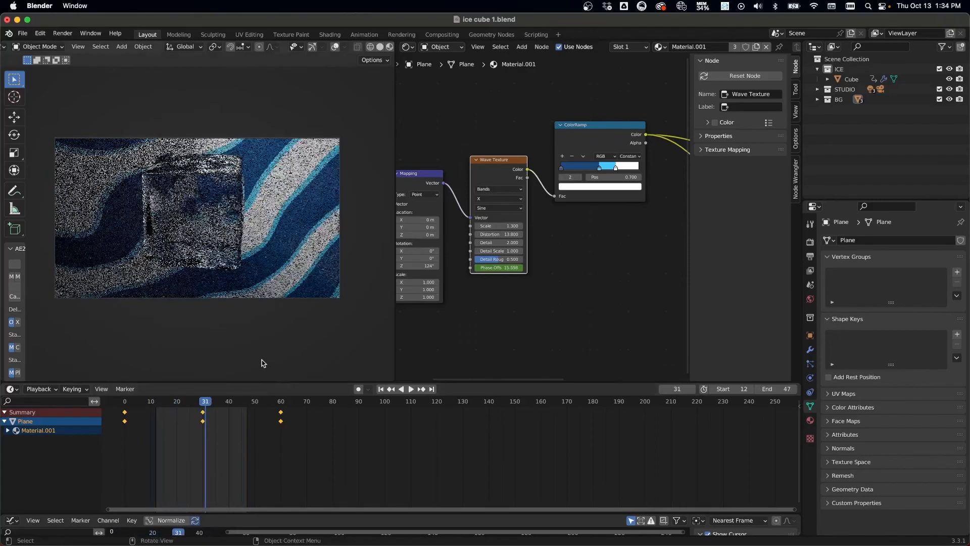
pyautogui.click(237, 283)
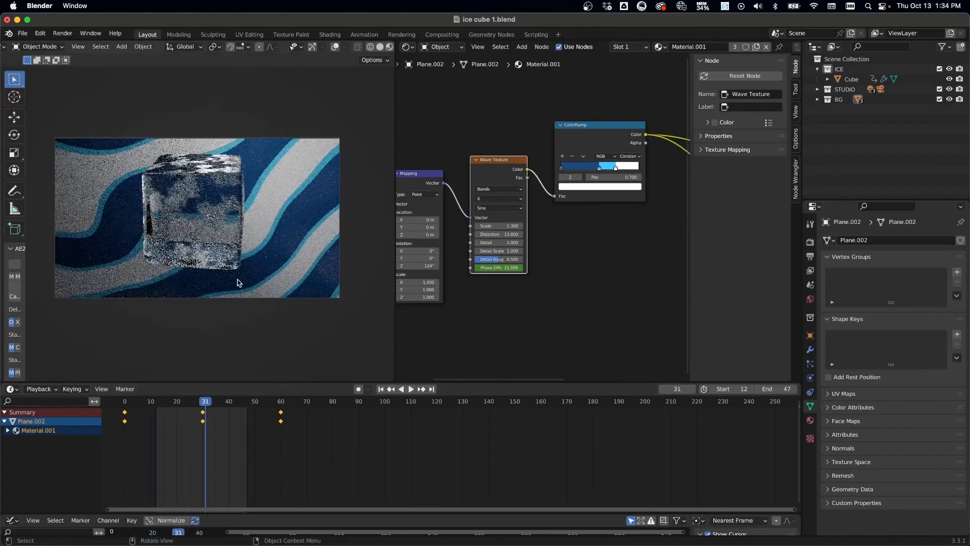
pyautogui.click(220, 255)
pyautogui.press('space')
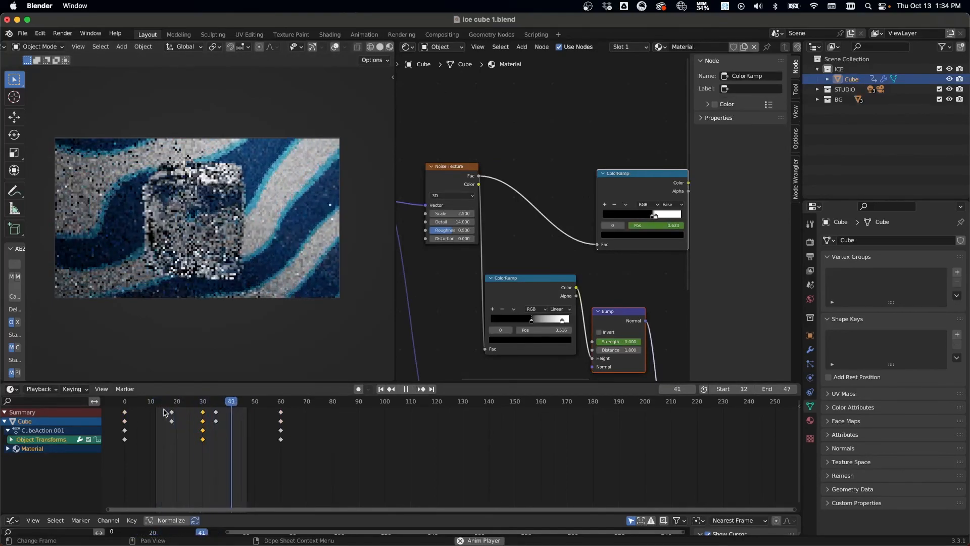
pyautogui.press('space')
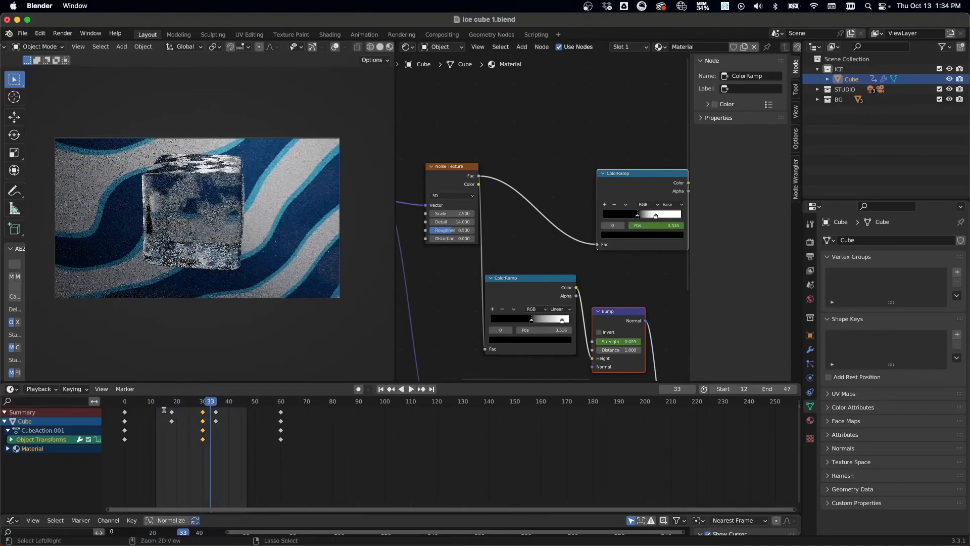
pyautogui.press('space')
pyautogui.click(140, 412)
pyautogui.press('space')
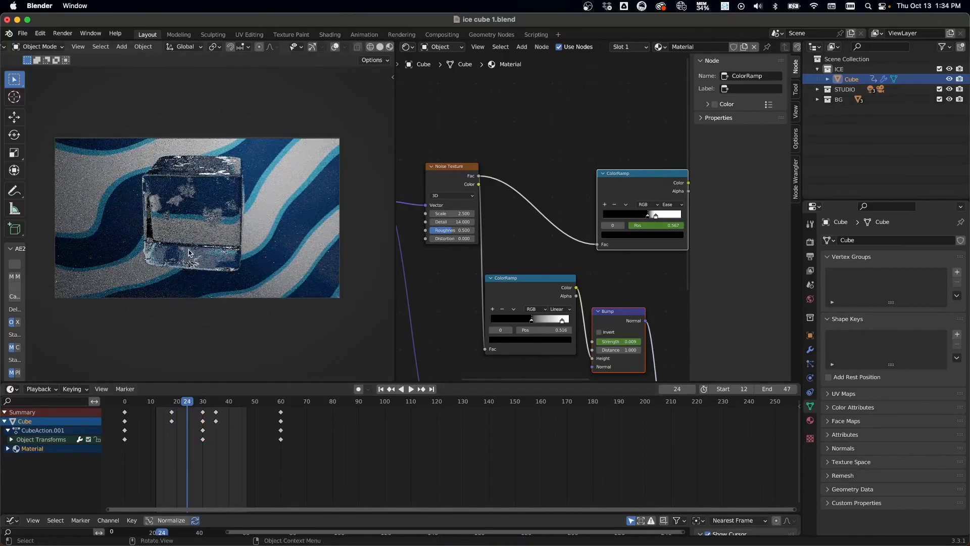
pyautogui.moveTo(498, 261); pyautogui.dragTo(520, 260, button='middle')
pyautogui.moveTo(474, 165); pyautogui.dragTo(457, 166)
pyautogui.click(489, 274)
pyautogui.moveTo(459, 267); pyautogui.dragTo(495, 253, button='middle')
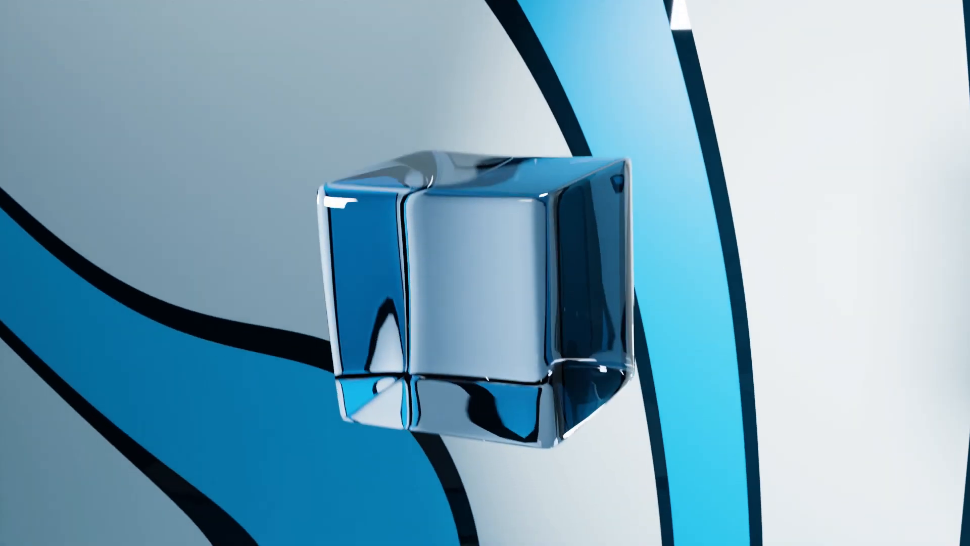